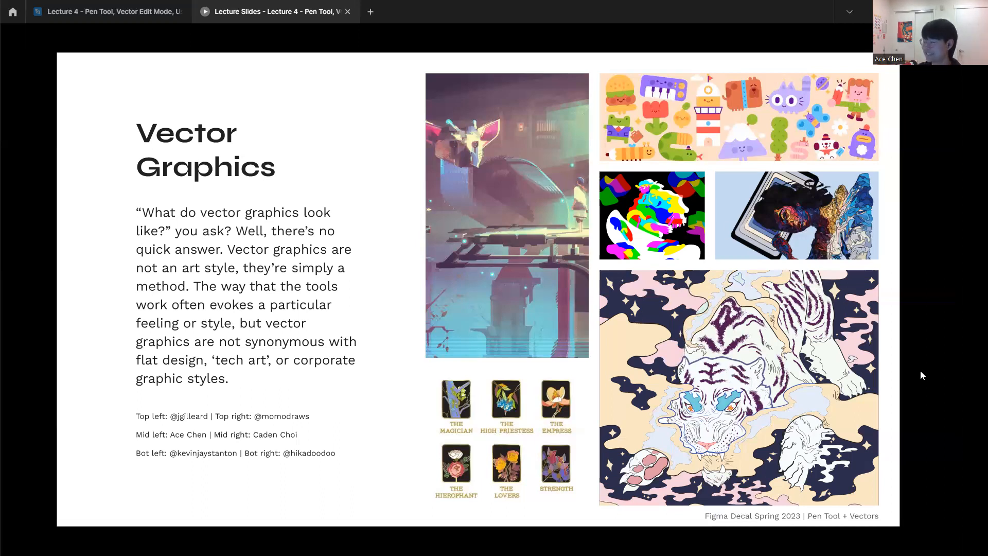
# Advance the lecture presentation past the Pen Tool slide to the Vector Edit Mode slide.
pyautogui.press('Right')
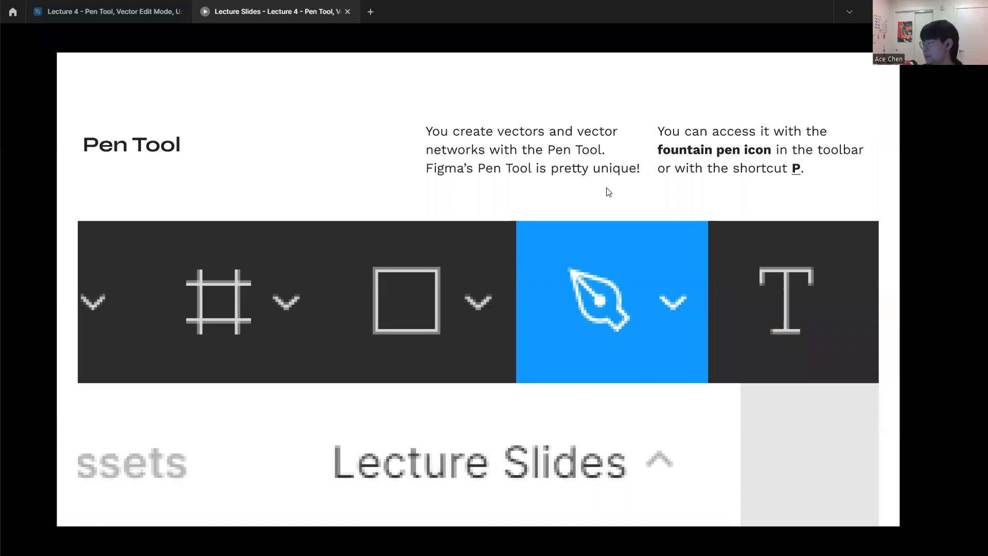
pyautogui.press('Right')
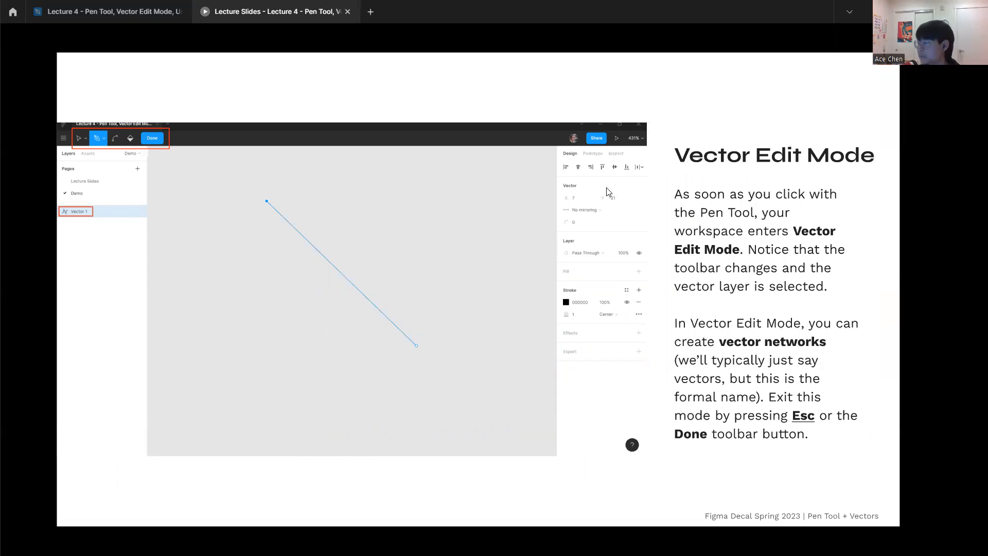
# Open the design file's Demo page, select the Foyer illustration frame, and return to the slide presentation.
pyautogui.click(102, 12)
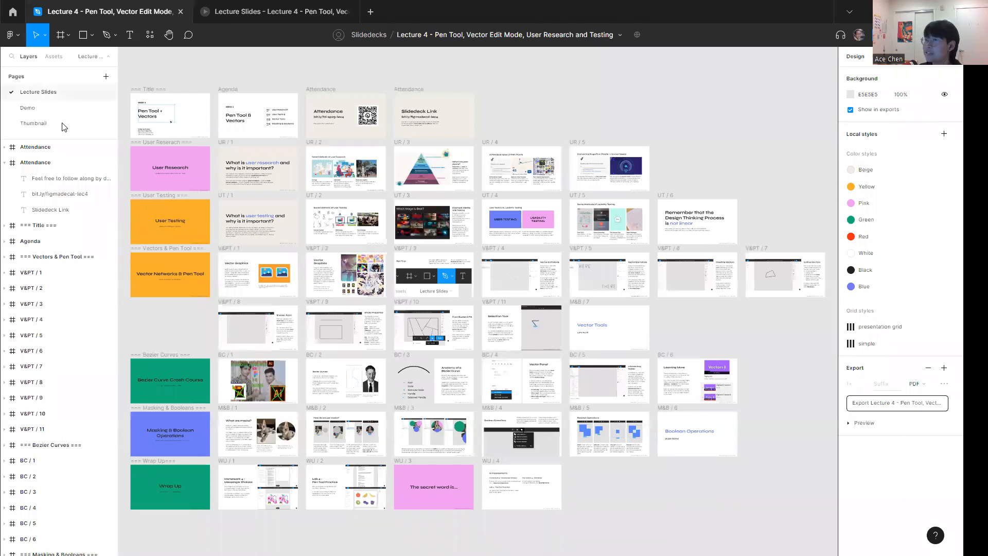
pyautogui.click(53, 110)
pyautogui.click(228, 223)
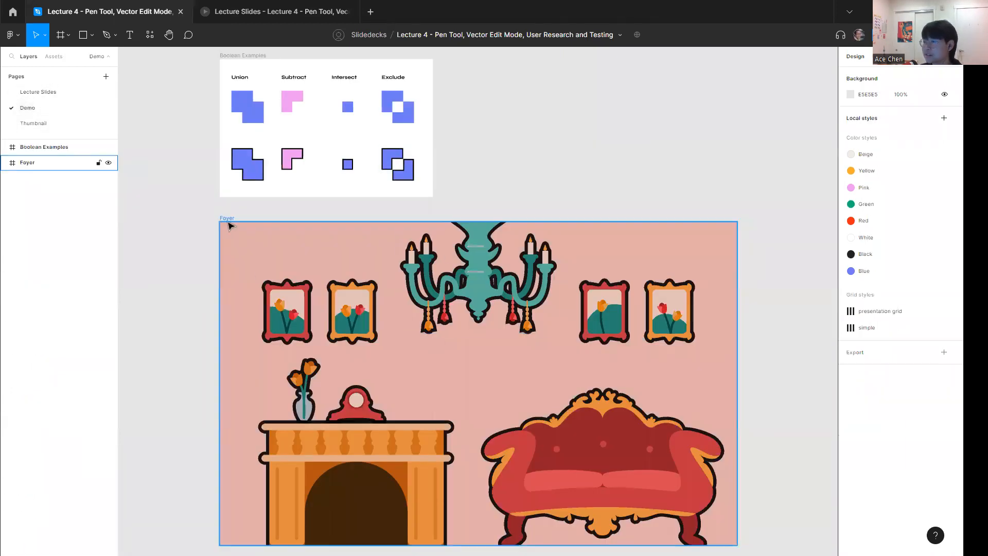
pyautogui.click(383, 318)
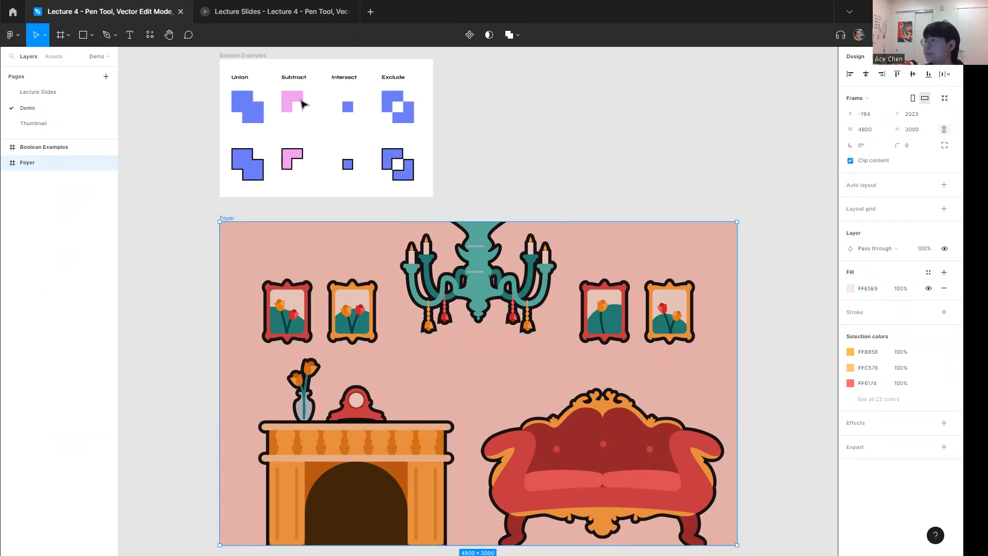
pyautogui.click(239, 14)
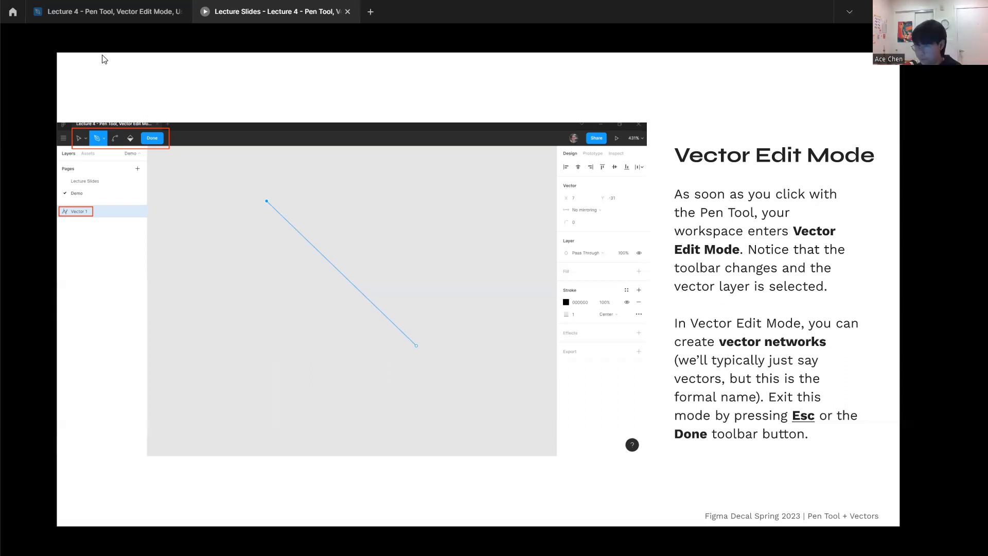
# On the Demo page's empty canvas beside Boolean Examples, draw a five-pointed star about 890 × 830 with the Pen tool.
pyautogui.click(114, 16)
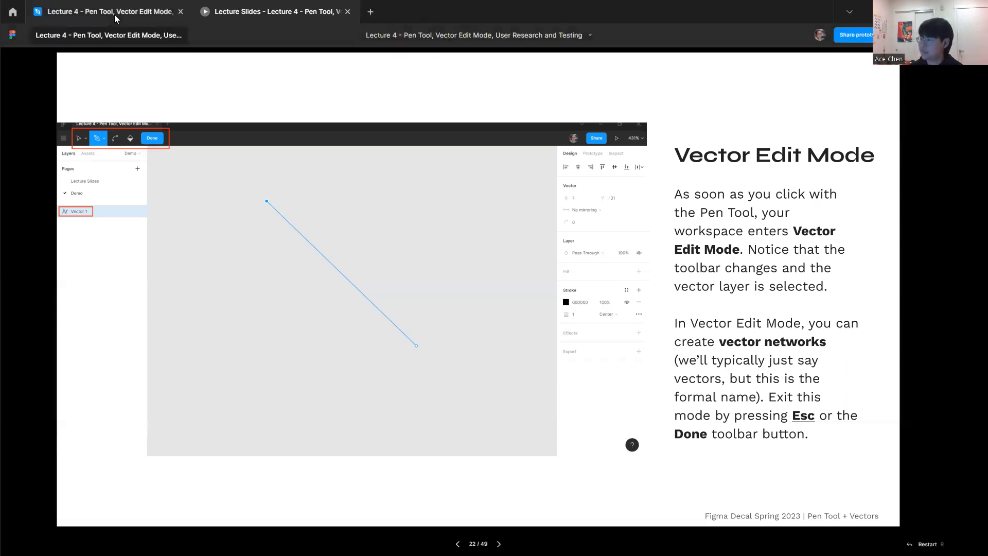
pyautogui.click(115, 16)
pyautogui.click(531, 136)
pyautogui.moveTo(519, 121); pyautogui.dragTo(400, 260)
pyautogui.scroll(5, 400, 262)
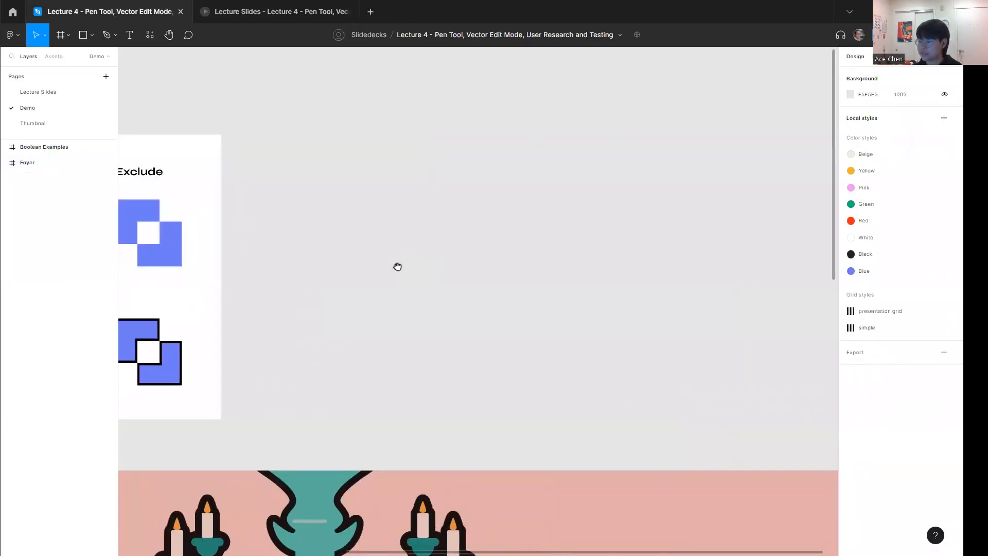
pyautogui.hscroll(1, 397, 264)
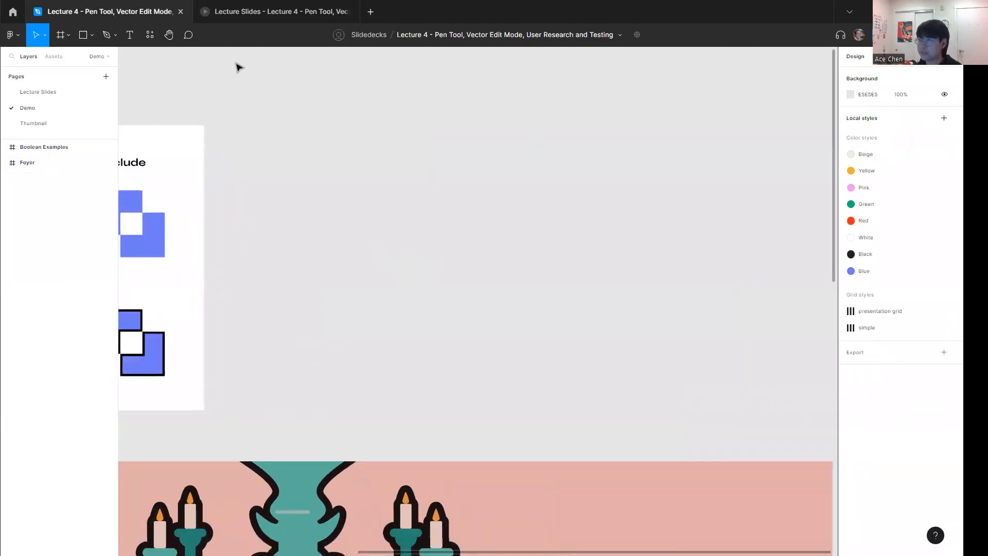
pyautogui.click(109, 41)
pyautogui.click(416, 172)
pyautogui.click(340, 357)
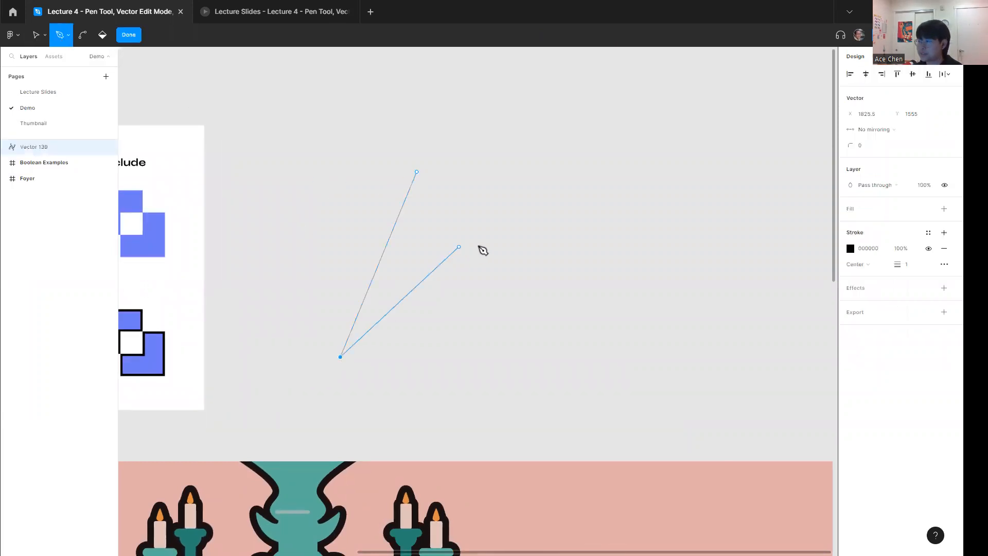
pyautogui.click(513, 236)
pyautogui.click(315, 228)
pyautogui.click(473, 339)
pyautogui.click(417, 173)
pyautogui.click(248, 201)
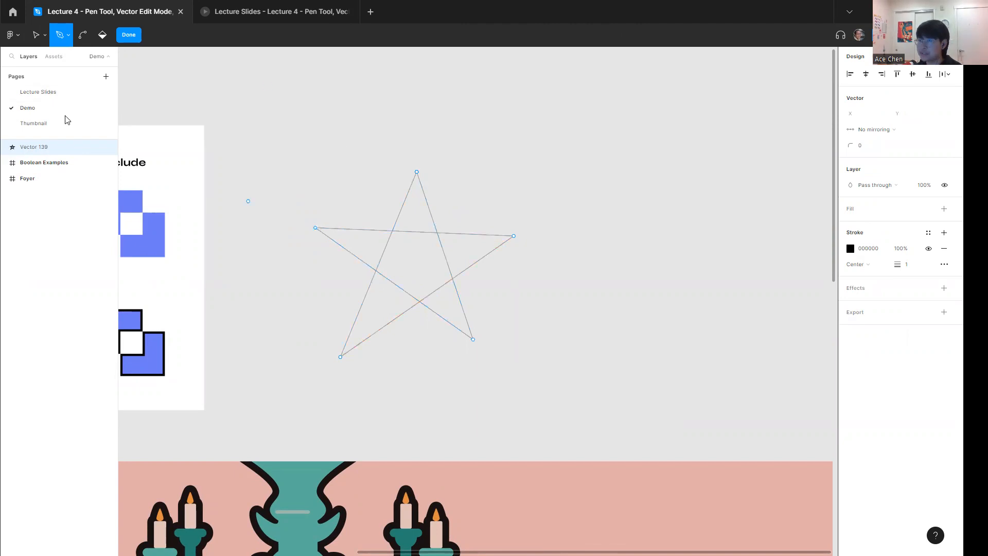
pyautogui.click(129, 35)
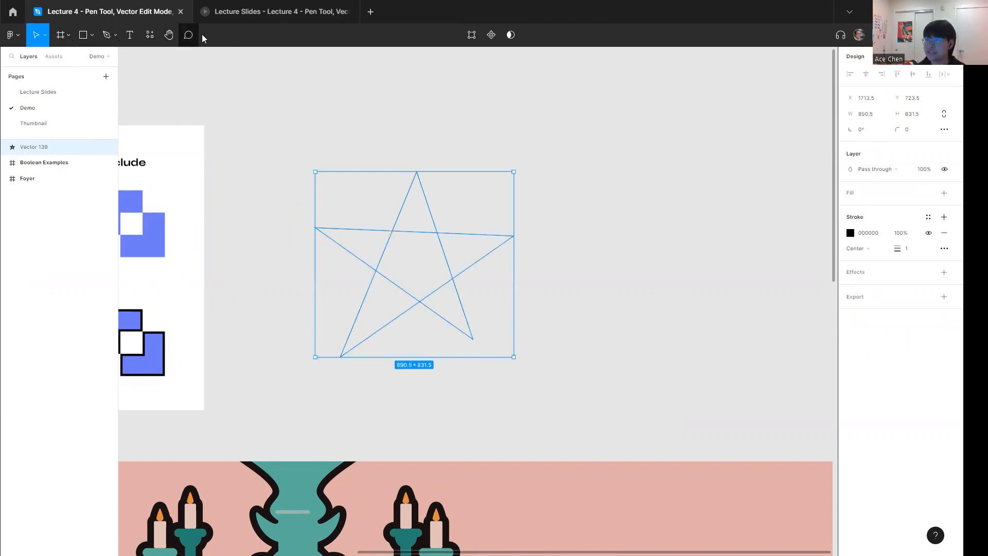
# Draw a closed triangle about 255 × 280 beside the star as a separate vector with the Pen tool.
pyautogui.press('p')
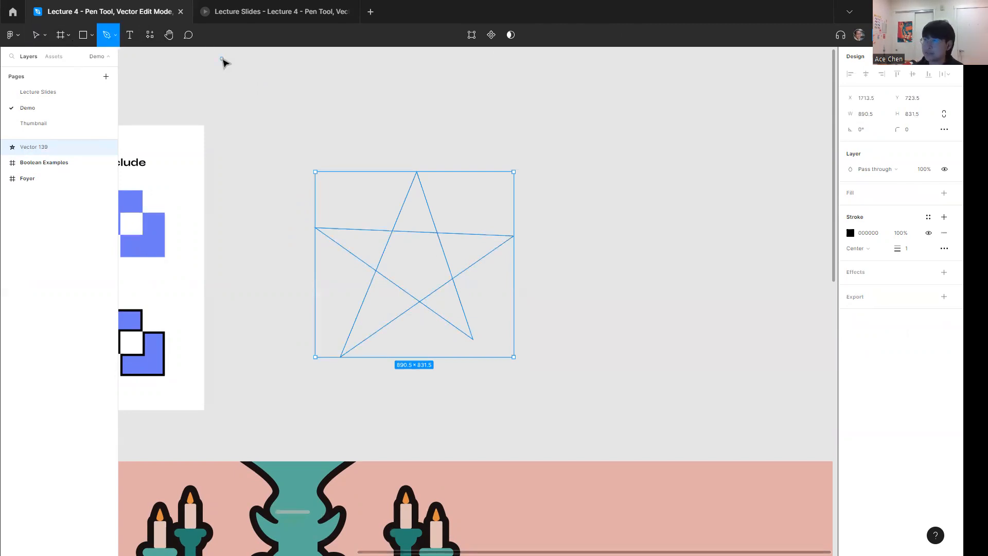
pyautogui.click(562, 210)
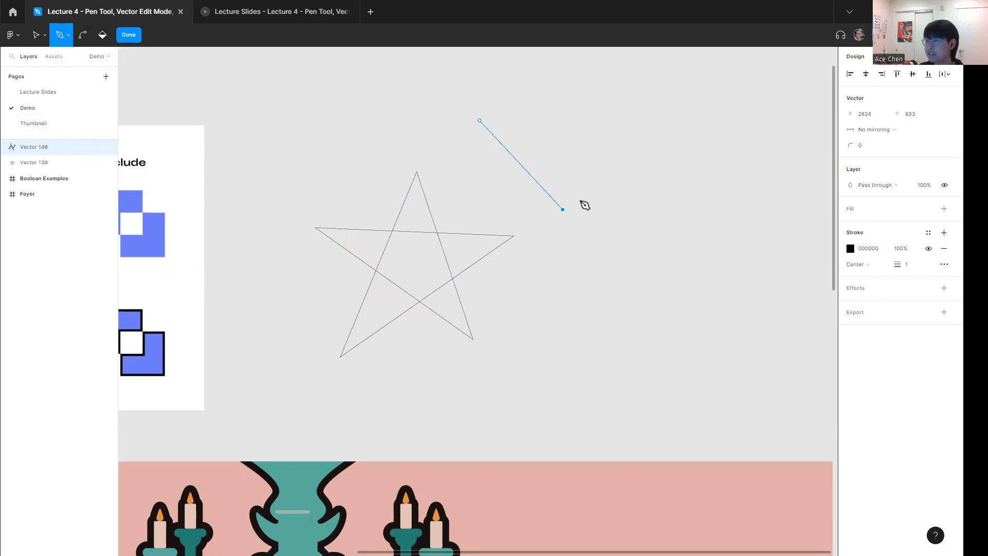
pyautogui.click(609, 195)
pyautogui.click(620, 257)
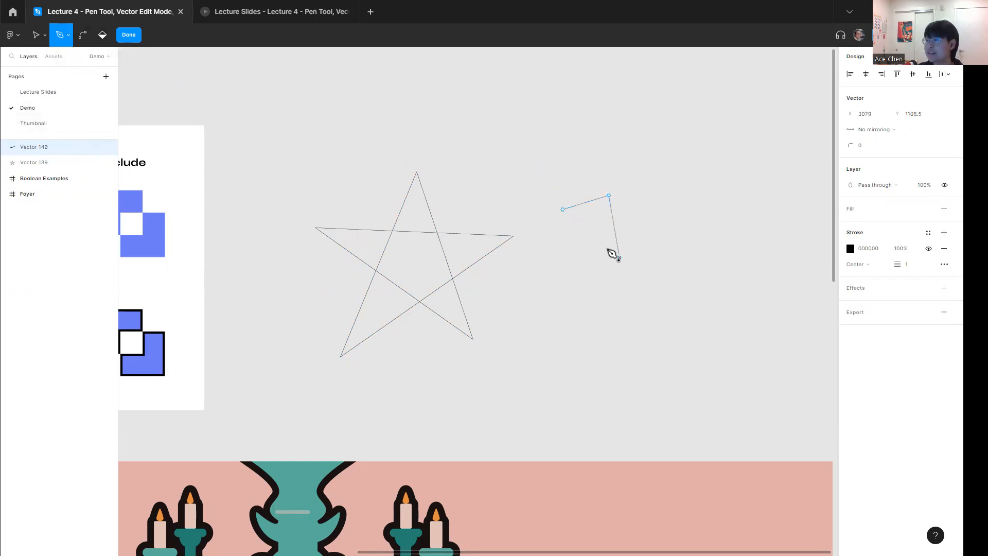
pyautogui.click(562, 209)
pyautogui.click(130, 36)
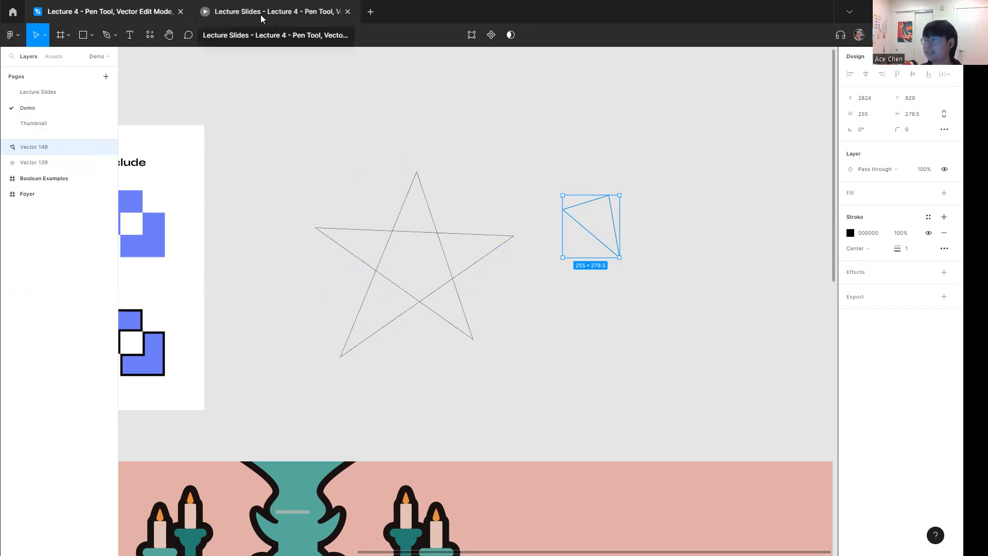
# Shift the star upward, shrink it to about 599 × 524, and thicken its stroke.
pyautogui.click(346, 157)
pyautogui.click(395, 230)
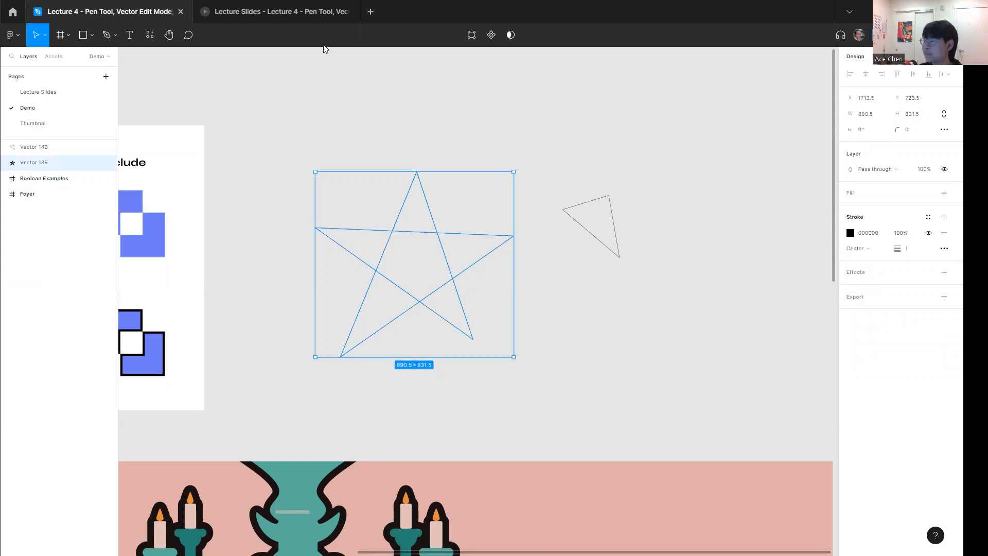
pyautogui.moveTo(410, 246); pyautogui.dragTo(430, 215)
pyautogui.moveTo(533, 326); pyautogui.dragTo(469, 258)
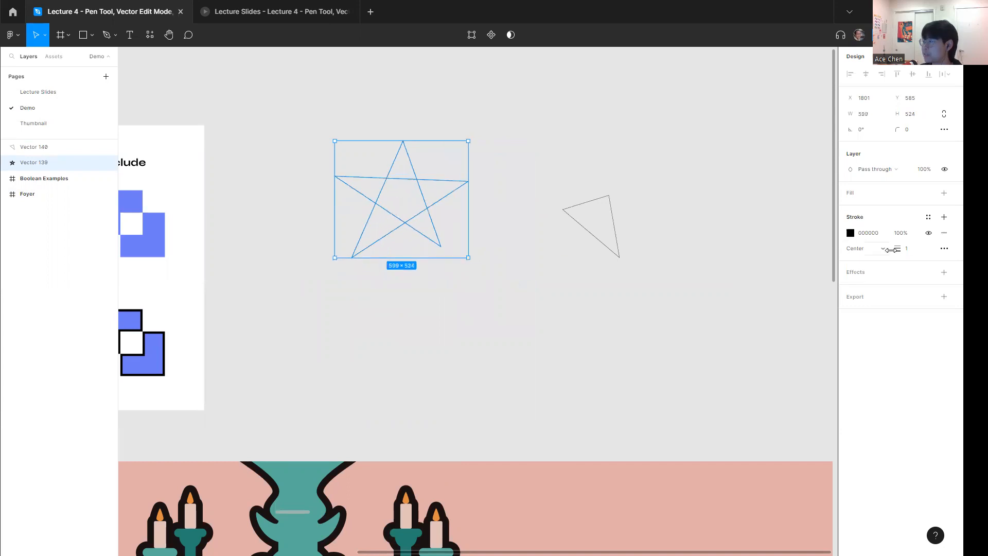
pyautogui.moveTo(896, 248); pyautogui.dragTo(908, 250)
pyautogui.click(610, 221)
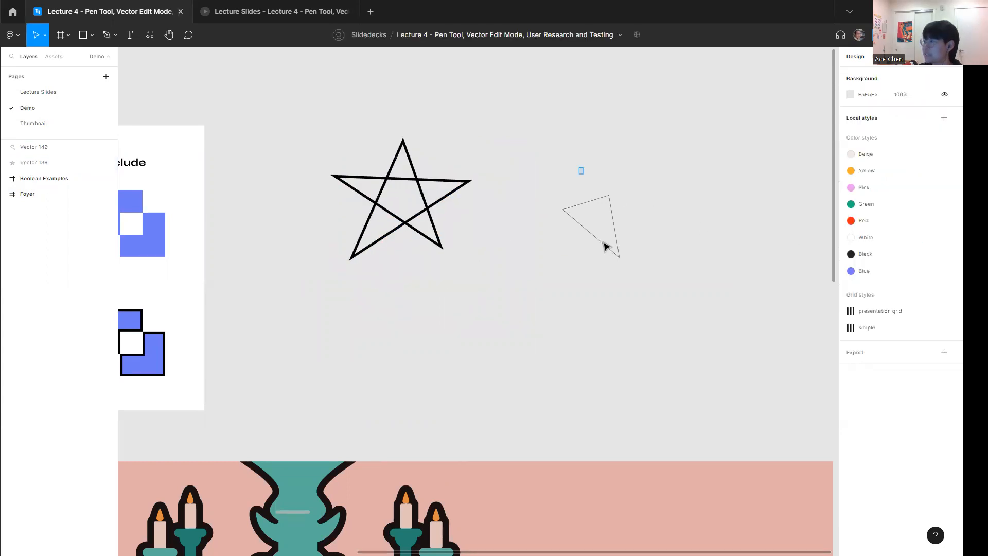
# Move the separate triangle slightly closer to the star and deselect it.
pyautogui.click(604, 245)
pyautogui.moveTo(590, 256); pyautogui.dragTo(563, 250)
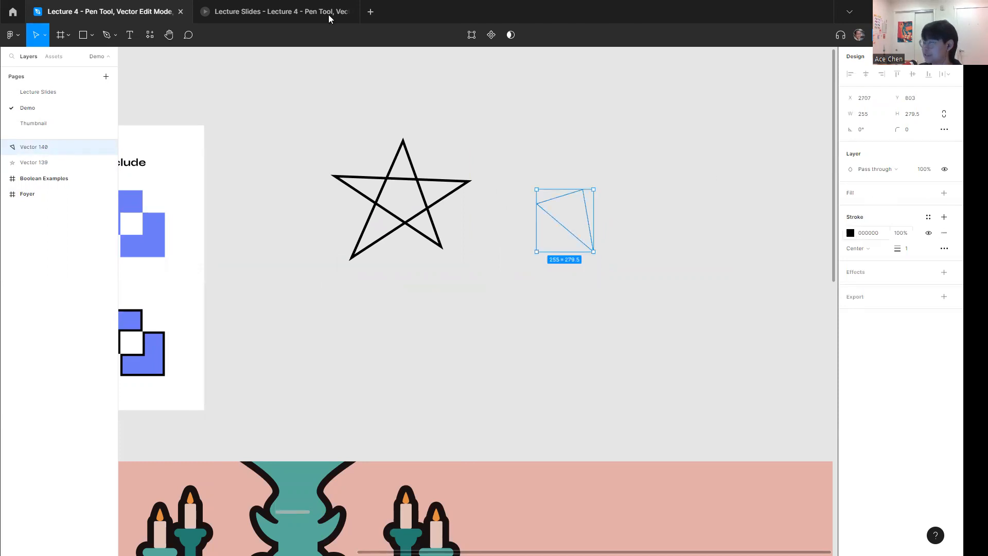
pyautogui.click(305, 106)
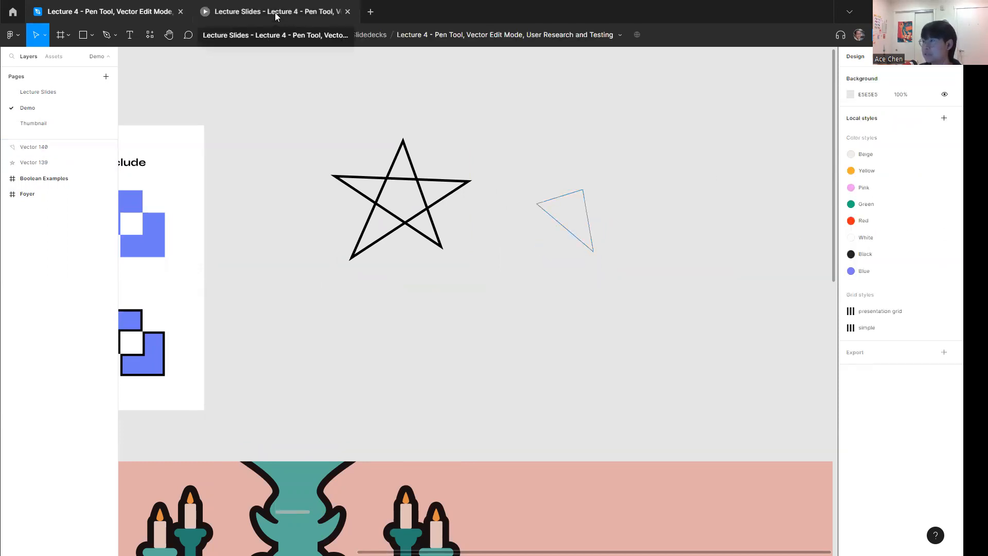
# Switch to the slide presentation and advance to the Vector Edit Mode slide about one vector network.
pyautogui.click(274, 12)
pyautogui.press('Right')
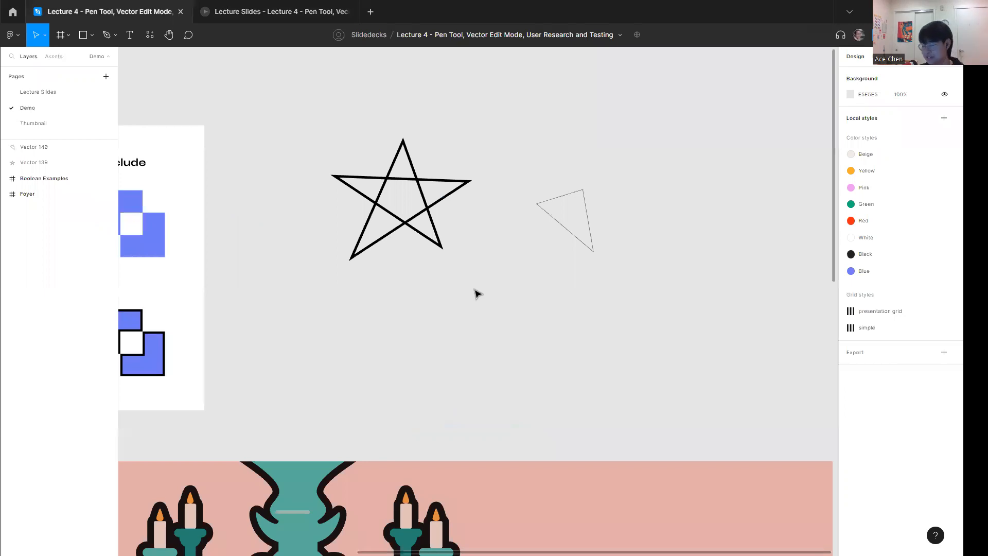
# Draw three small closed triangles far apart around the canvas with the Pen tool, all within one new vector network.
pyautogui.press('p')
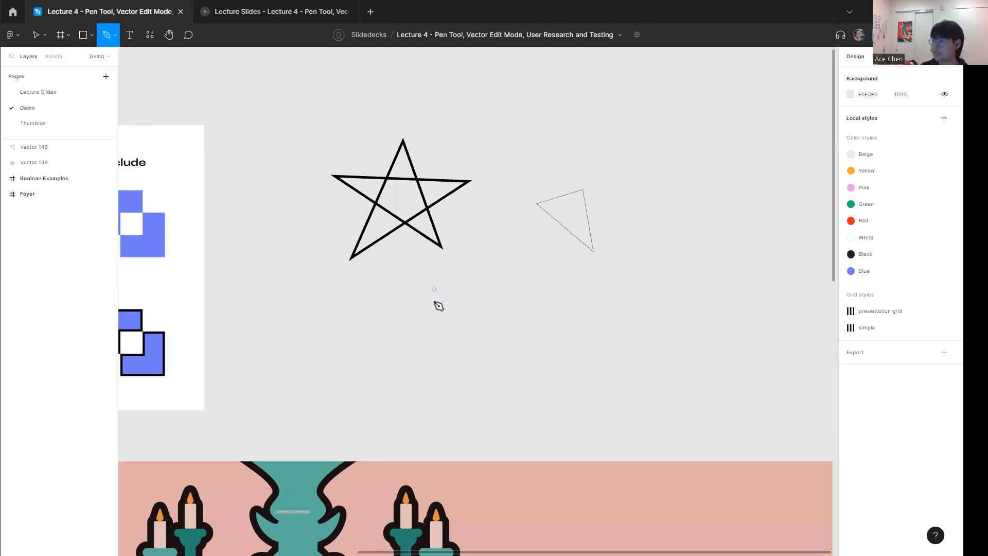
pyautogui.click(435, 335)
pyautogui.click(460, 304)
pyautogui.click(435, 290)
pyautogui.click(772, 335)
pyautogui.click(766, 396)
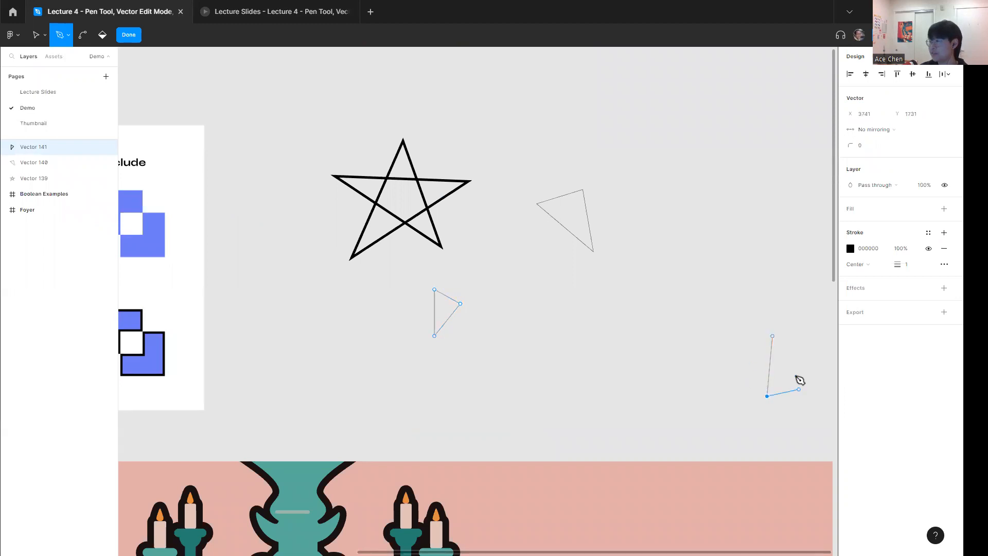
pyautogui.click(772, 336)
pyautogui.click(683, 65)
pyautogui.click(717, 68)
pyautogui.click(692, 96)
pyautogui.click(684, 66)
pyautogui.click(533, 175)
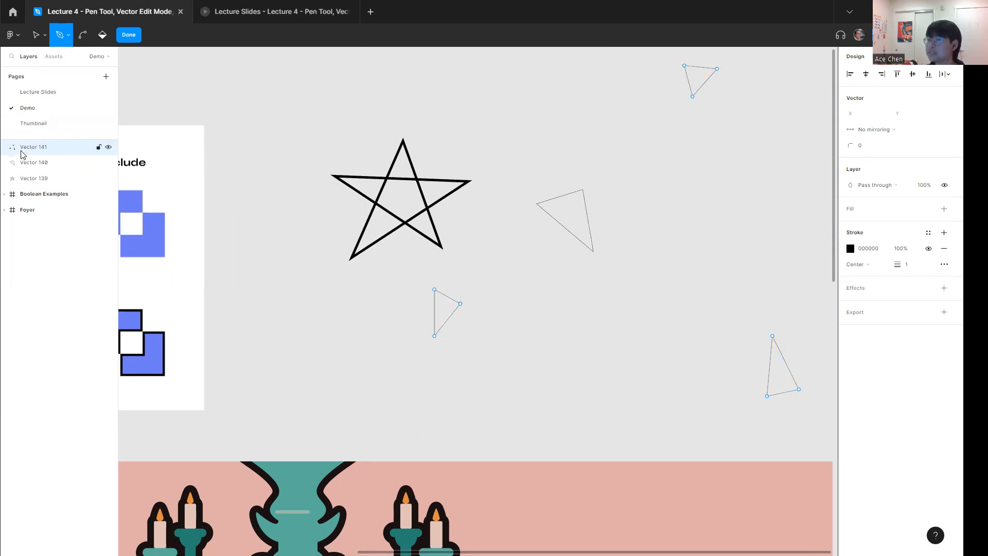
pyautogui.click(129, 36)
# Move the three-triangle vector as one object to about X 2079, Y 412, and reselect it.
pyautogui.moveTo(727, 106); pyautogui.dragTo(689, 144)
pyautogui.click(801, 223)
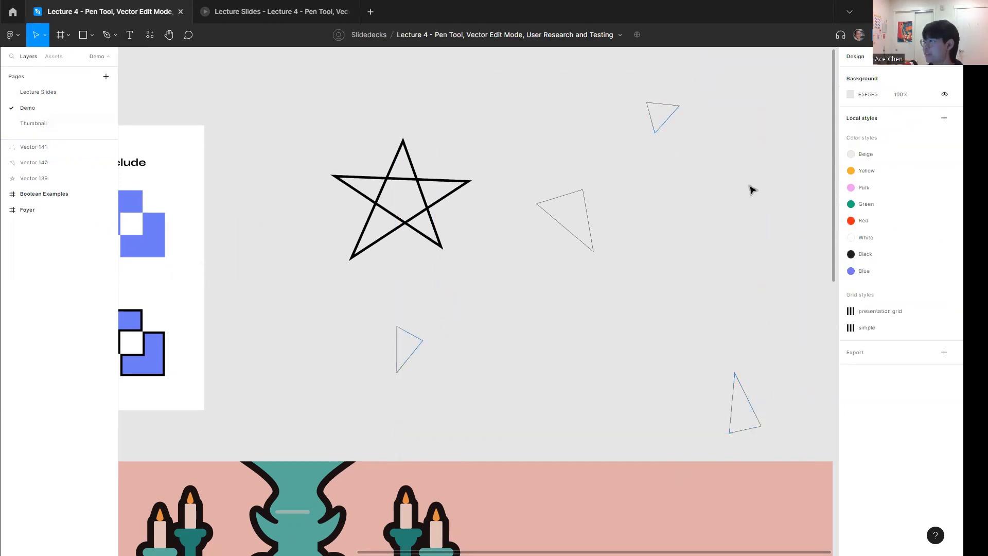
pyautogui.click(666, 125)
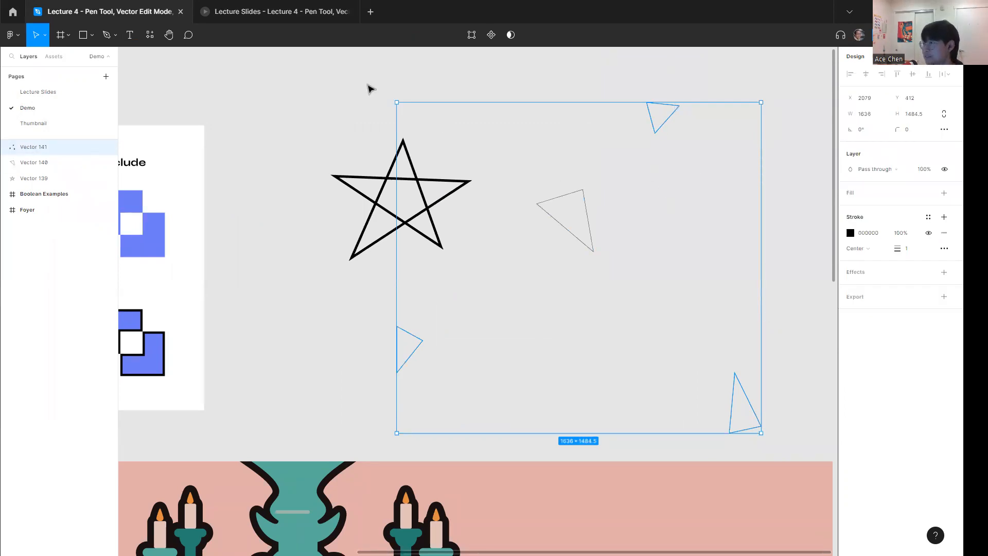
# Return to the slide presentation and advance through Creating Vectors to the Editing Vectors slide.
pyautogui.click(255, 9)
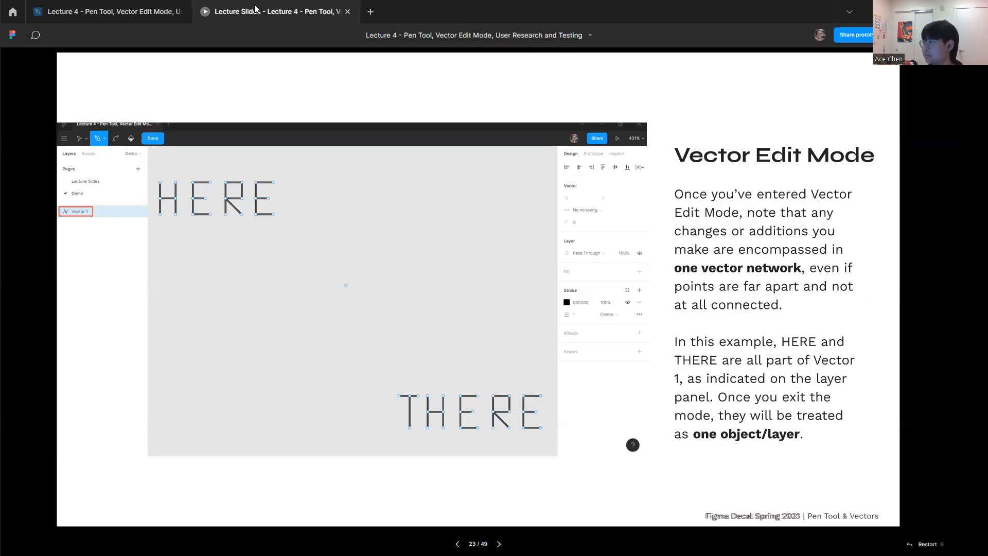
pyautogui.press('Right')
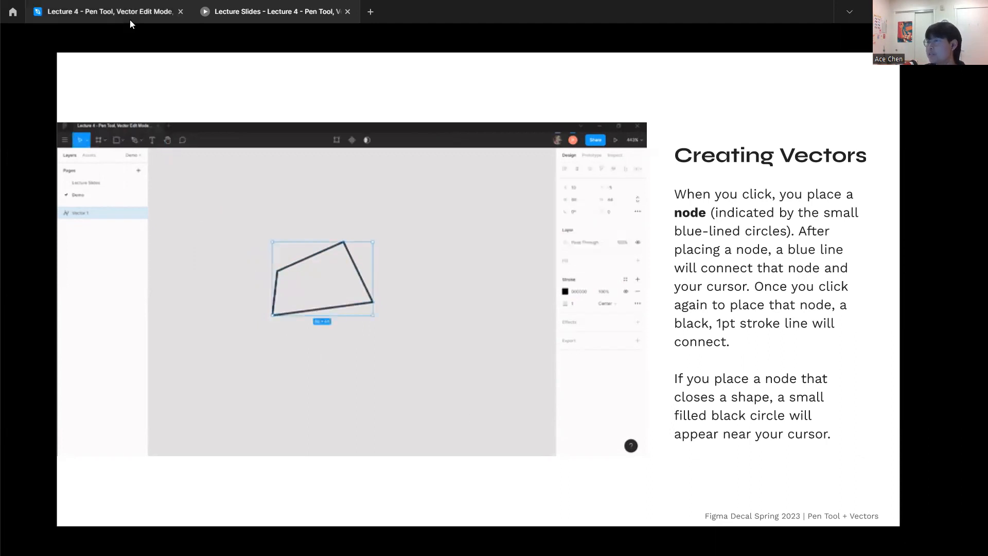
pyautogui.press('Right')
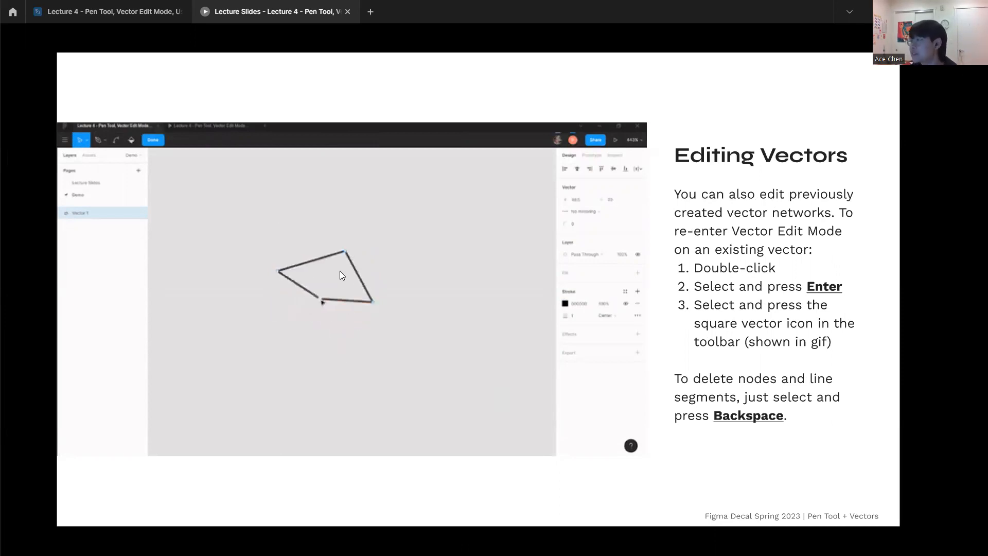
# Go back to the Demo page and reopen the three-triangle vector in Vector Edit Mode.
pyautogui.click(89, 6)
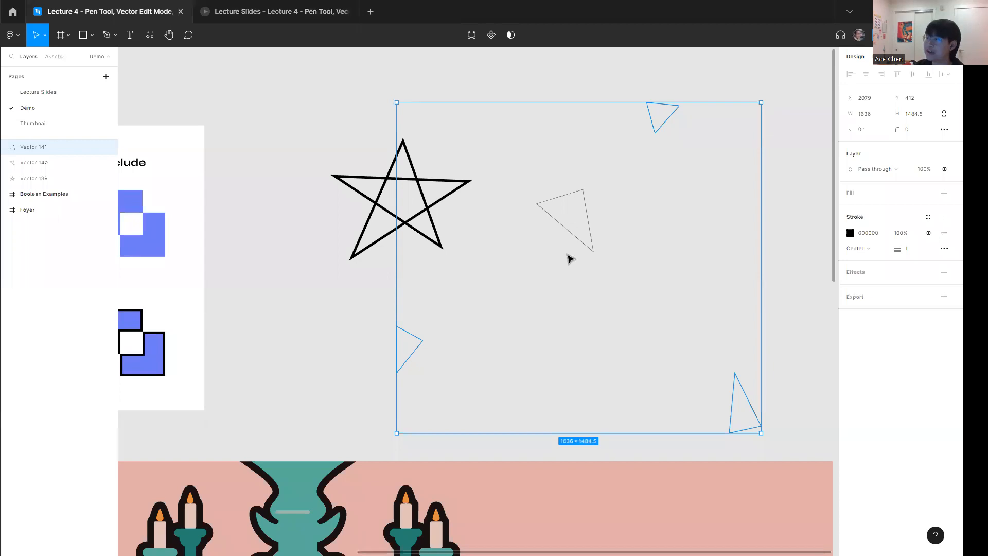
pyautogui.press('Escape')
pyautogui.doubleClick(423, 340)
pyautogui.doubleClick(380, 346)
pyautogui.click(423, 348)
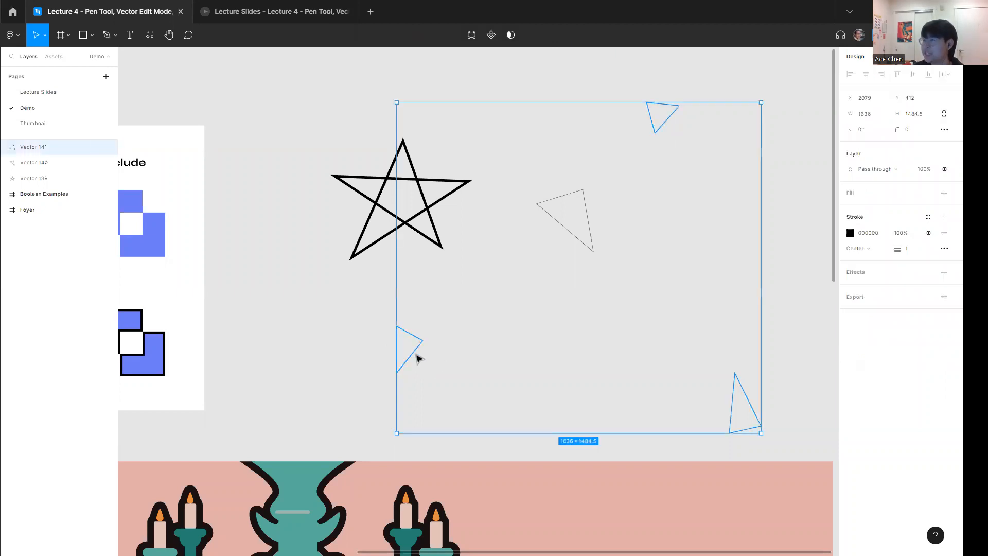
pyautogui.click(471, 35)
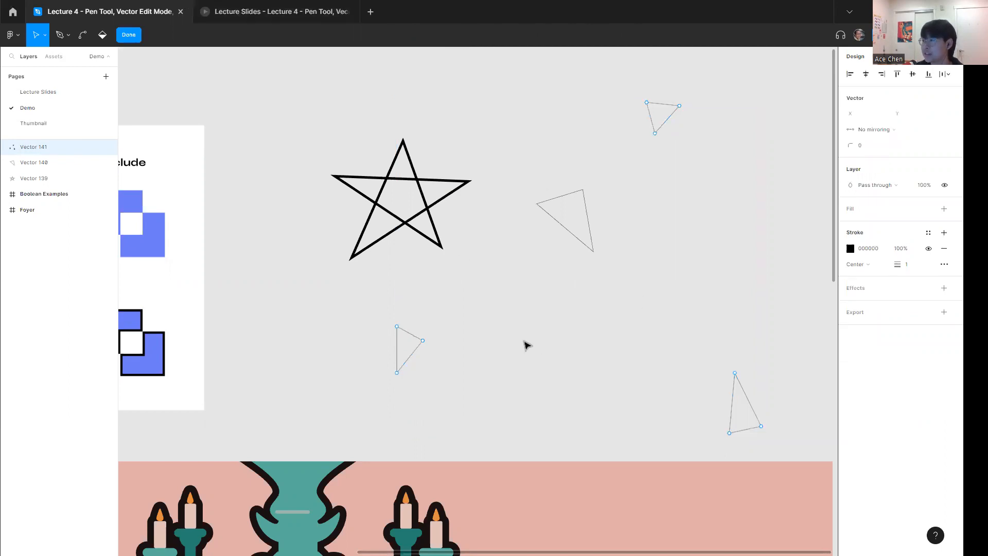
# Delete the nodes of the triangle below the star from the vector network and leave Vector Edit Mode.
pyautogui.moveTo(372, 310); pyautogui.dragTo(468, 426)
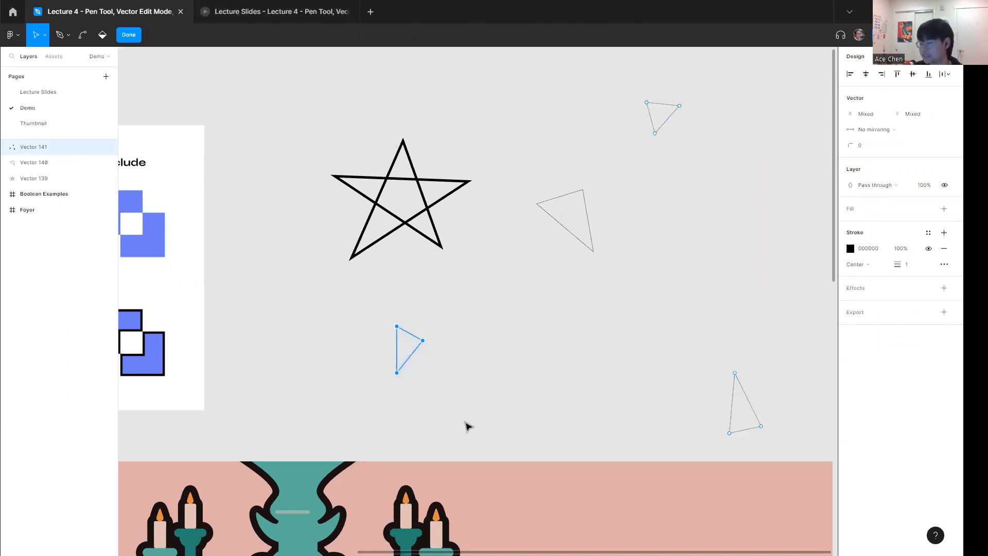
pyautogui.press('Delete')
pyautogui.press('Escape')
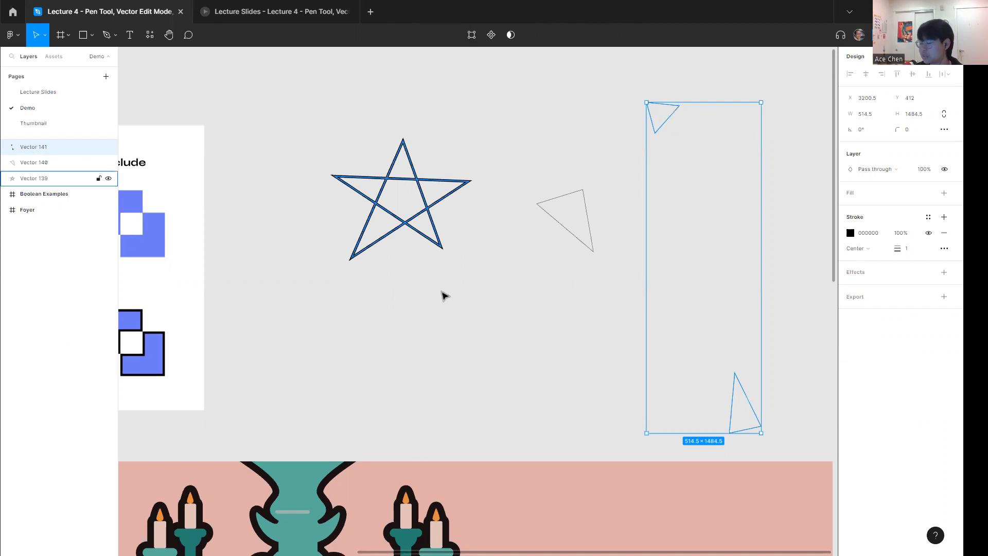
# Delete the lower-right triangle's nodes from the vector network, and move the remaining small triangle just below the separate triangle beside the star.
pyautogui.press('Return')
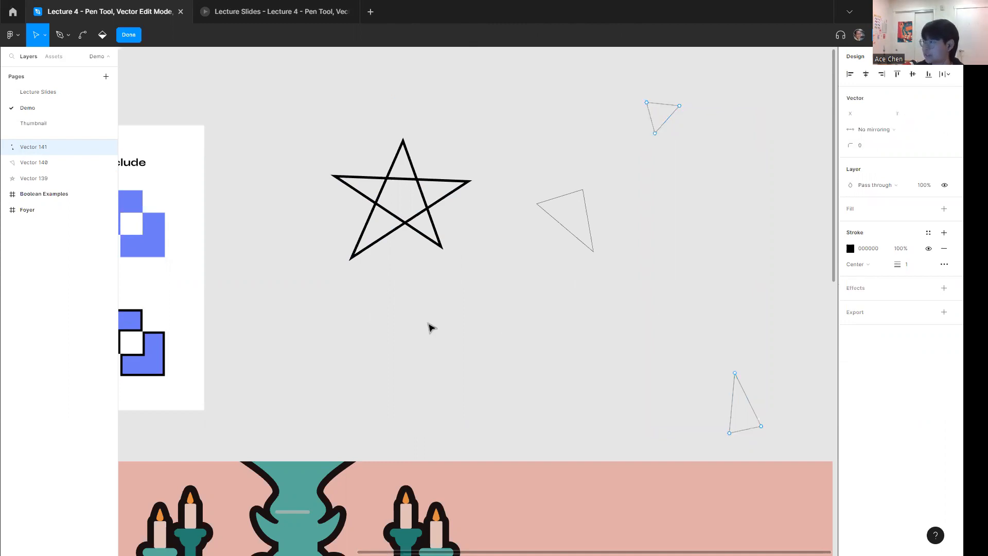
pyautogui.moveTo(701, 338); pyautogui.dragTo(783, 468)
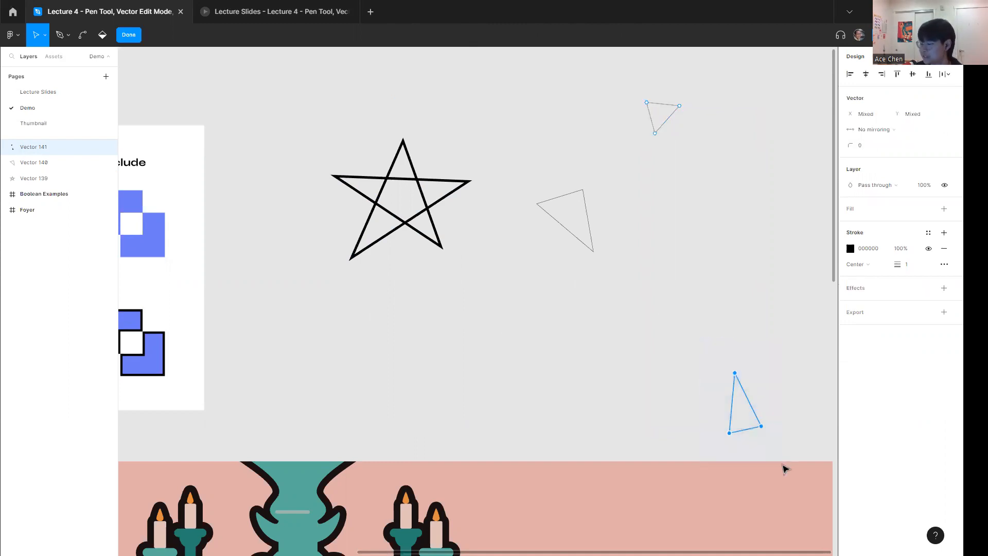
pyautogui.press('Delete')
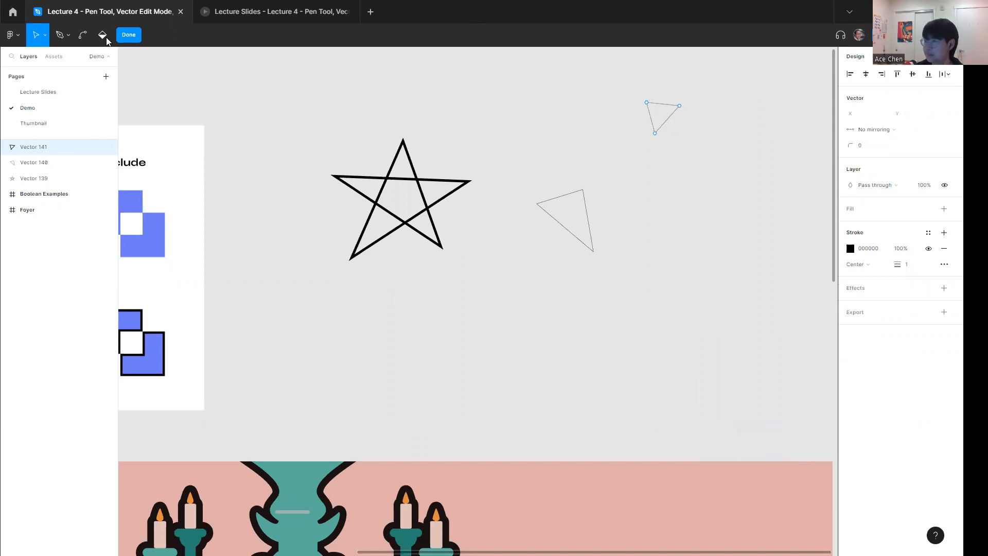
pyautogui.click(128, 35)
pyautogui.click(625, 214)
pyautogui.moveTo(665, 123); pyautogui.dragTo(533, 276)
# Return to the slide presentation, advance to the Shapes, Again slide, and go back to the Demo page.
pyautogui.click(262, 21)
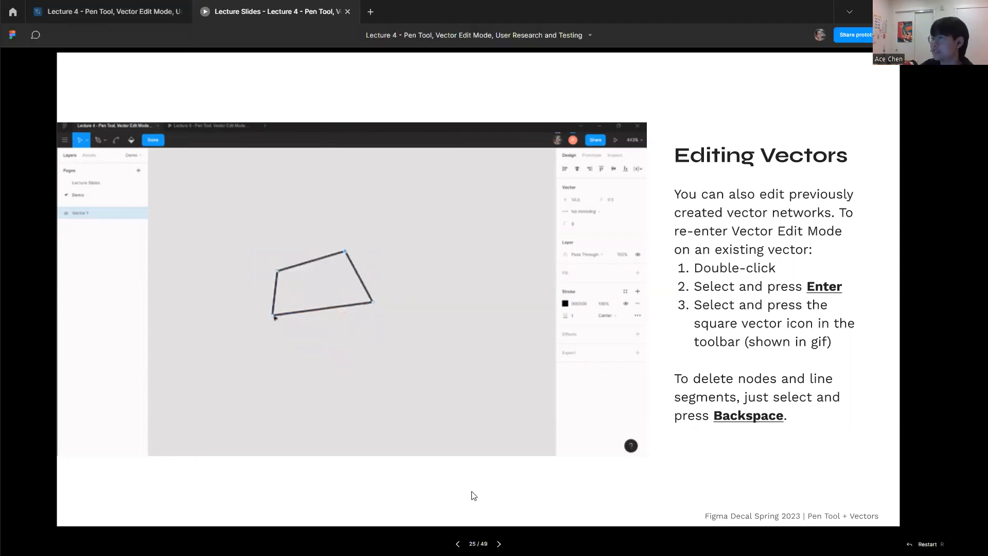
pyautogui.press('Right')
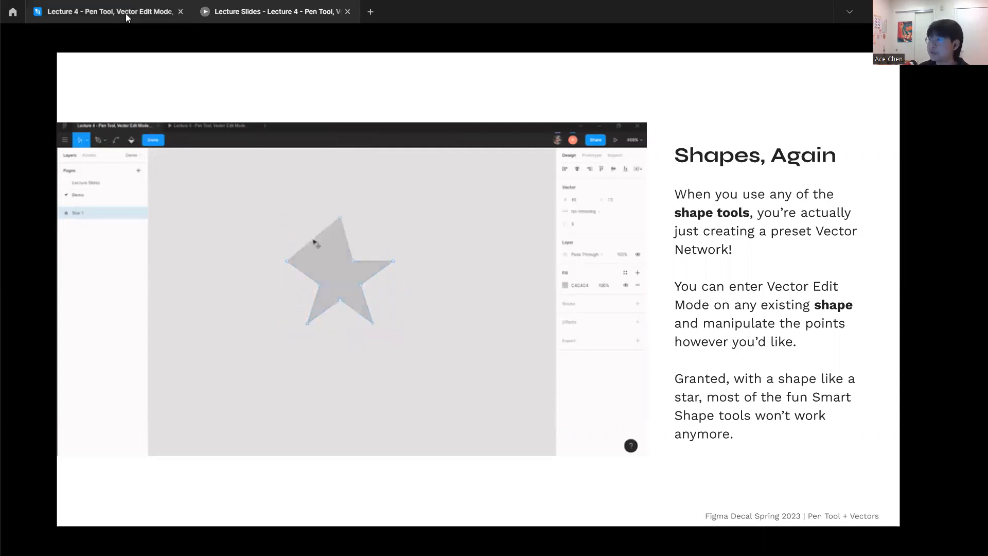
pyautogui.click(109, 11)
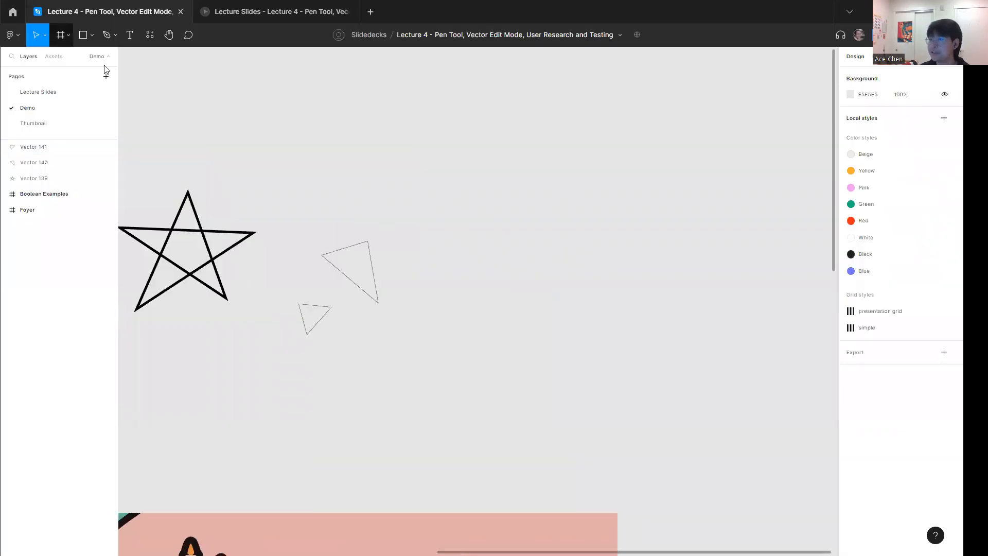
# Draw a square about 477 × 477 in the empty canvas area to the right of the triangles.
pyautogui.click(92, 36)
pyautogui.press('r')
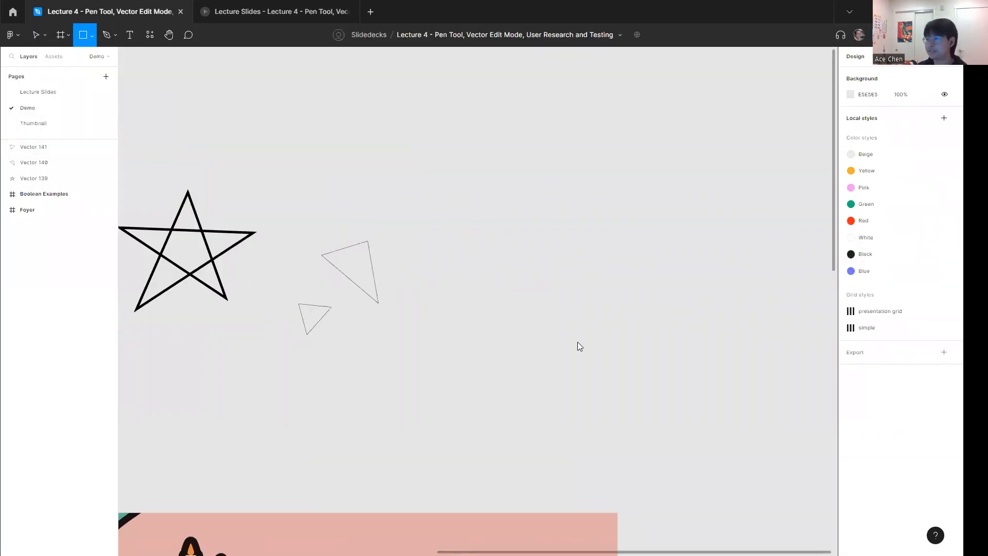
pyautogui.moveTo(457, 192)
pyautogui.mouseDown()
pyautogui.moveTo(613, 380)
pyautogui.moveTo(554, 287)
pyautogui.moveTo(564, 299)
pyautogui.mouseUp()
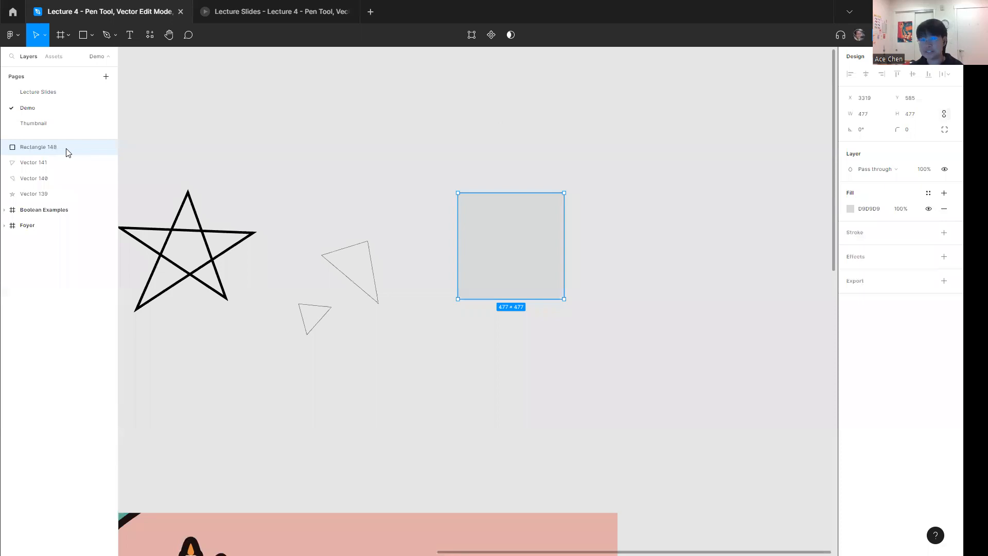
# Reshape the square in Vector Edit Mode by pulling its upper-left and lower-right corner nodes inward, and leave the mode with the shape selected.
pyautogui.click(469, 36)
pyautogui.moveTo(458, 193); pyautogui.dragTo(465, 239)
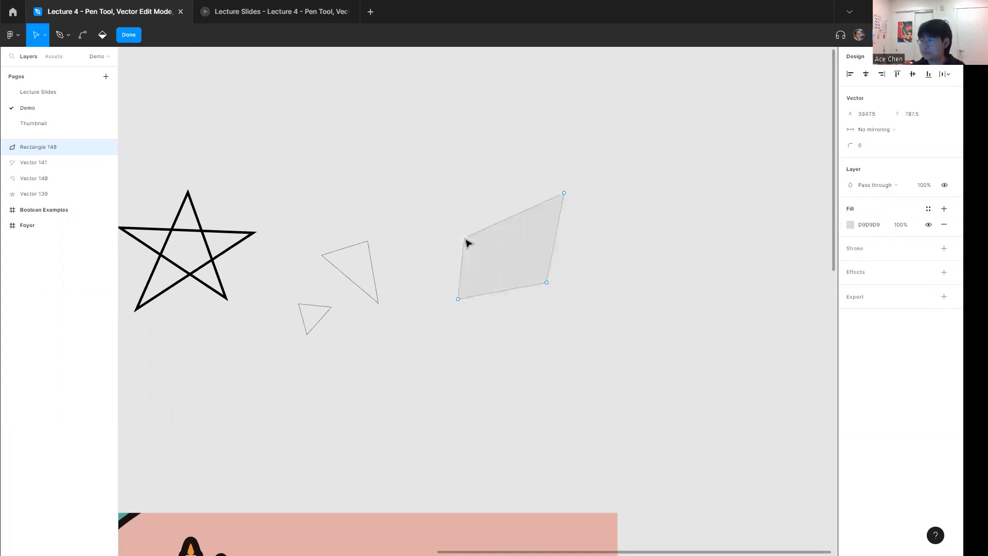
pyautogui.press('Escape')
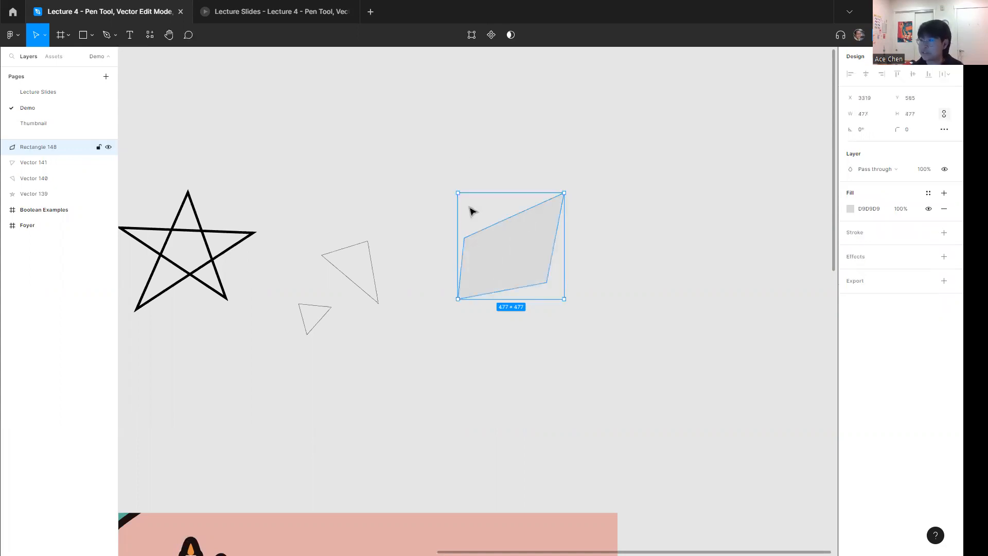
pyautogui.click(473, 83)
pyautogui.click(550, 261)
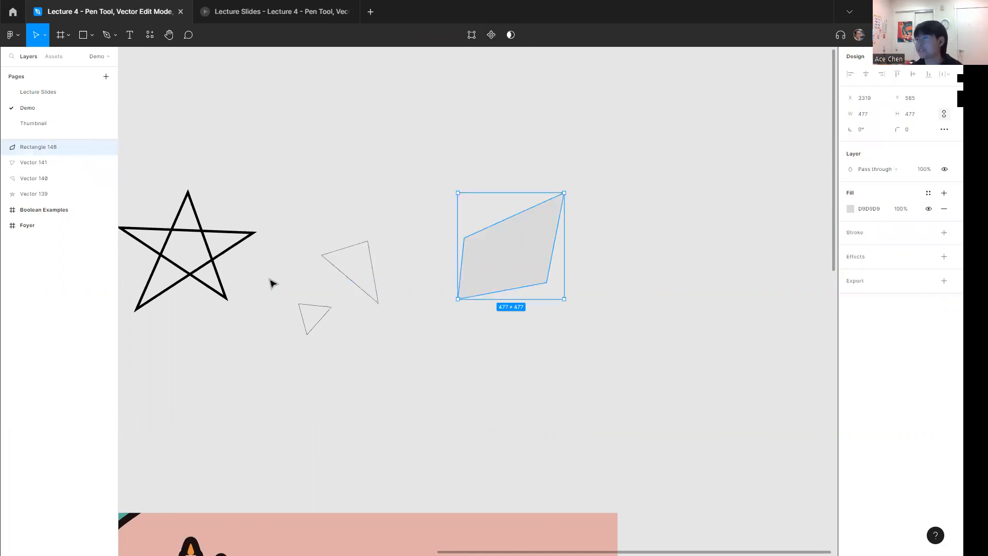
# Advance the slide presentation to Stroke Properties, and switch between that slide and the star on the Demo page.
pyautogui.click(302, 12)
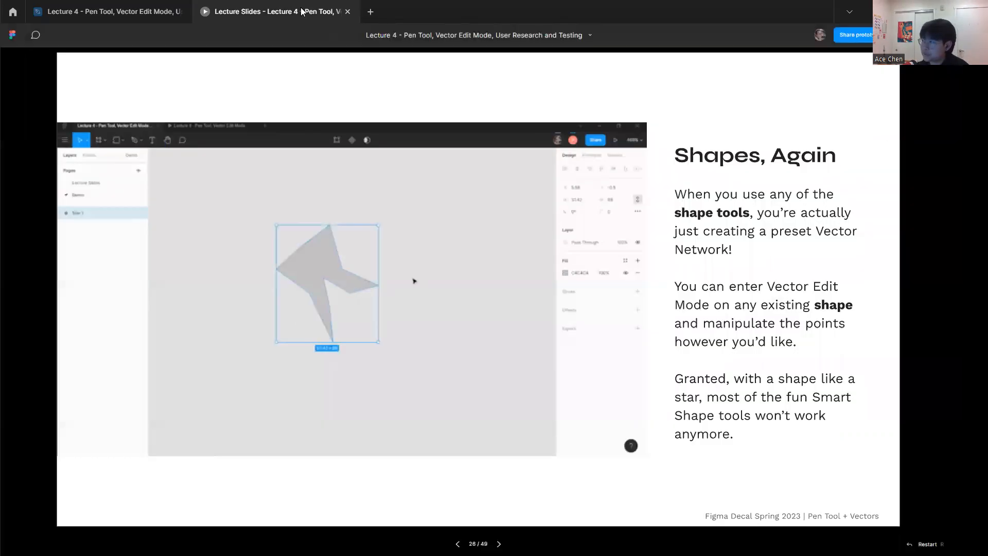
pyautogui.press('Right')
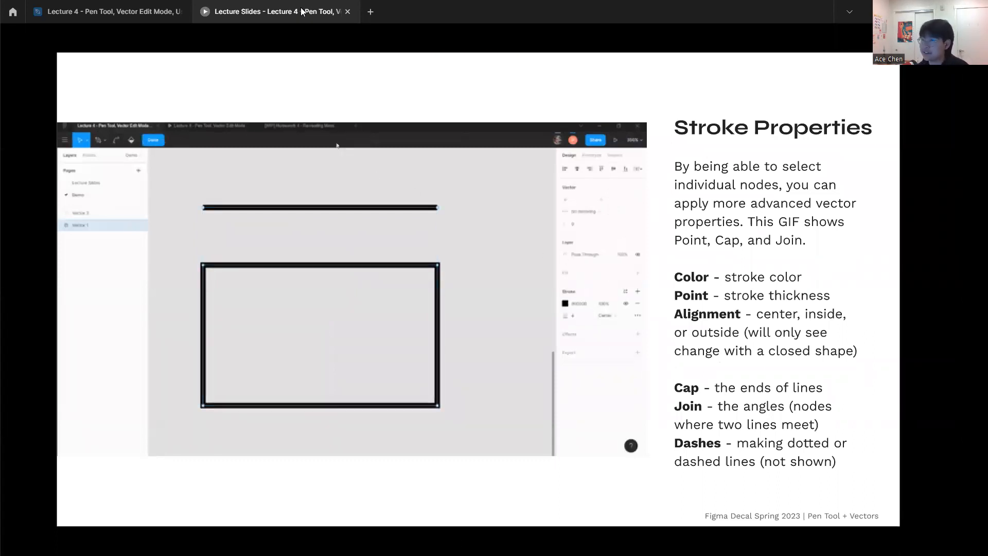
pyautogui.click(108, 11)
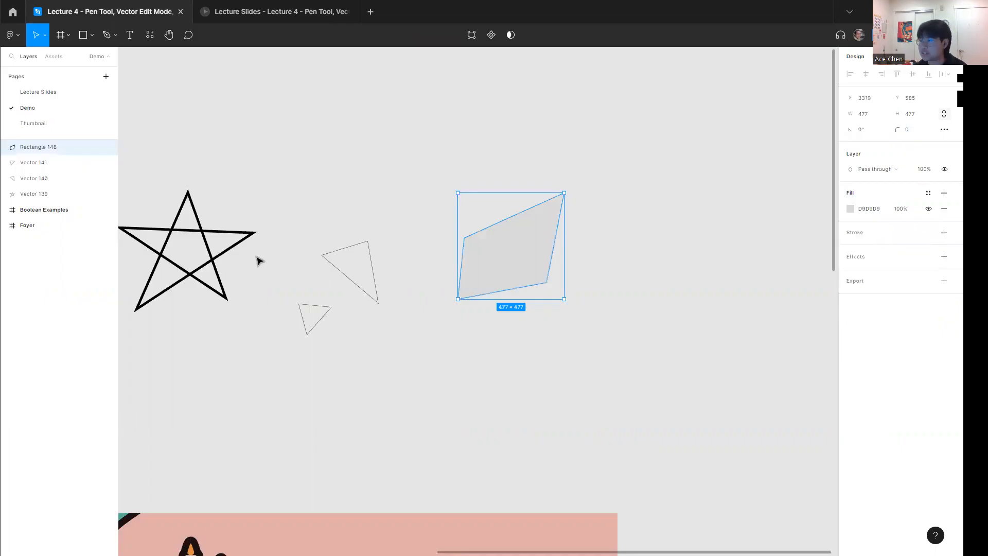
pyautogui.click(251, 233)
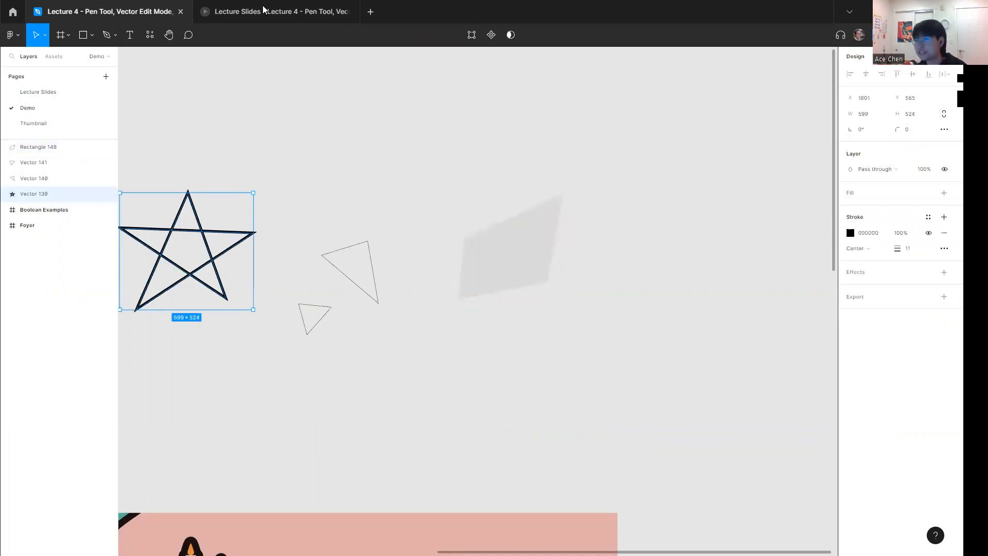
pyautogui.click(263, 7)
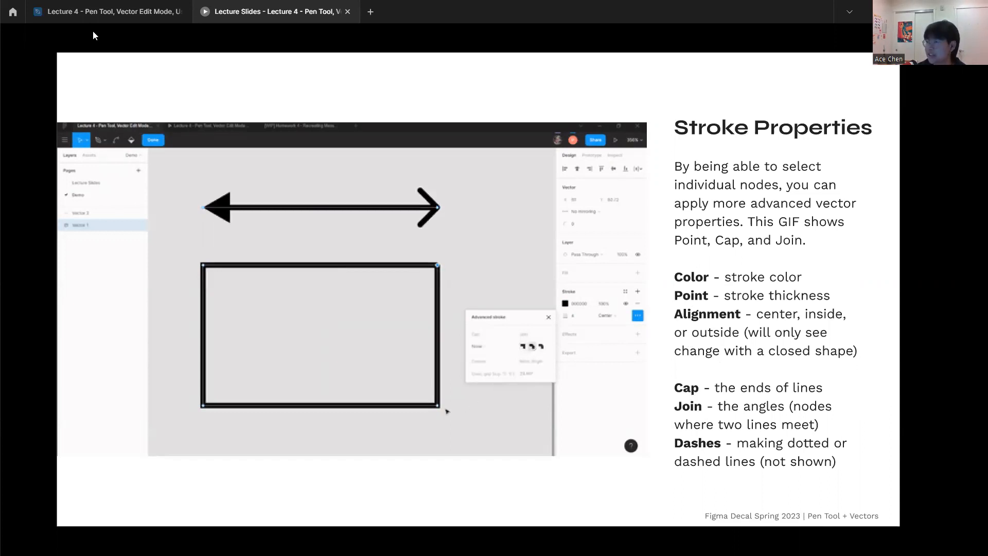
pyautogui.click(103, 12)
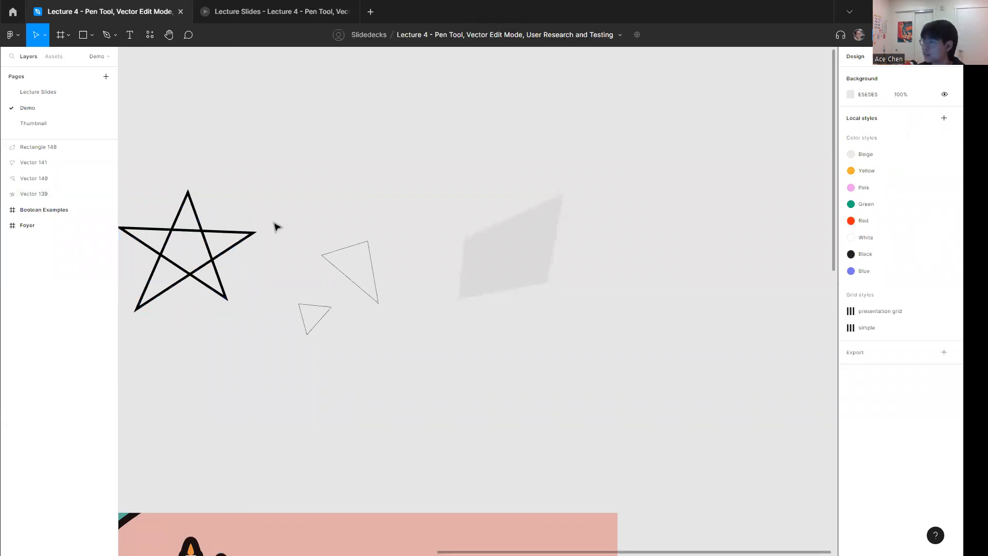
# Change the star's stroke color to red DE2C2C and its stroke alignment to Outside.
pyautogui.hscroll(-5, 658, 223)
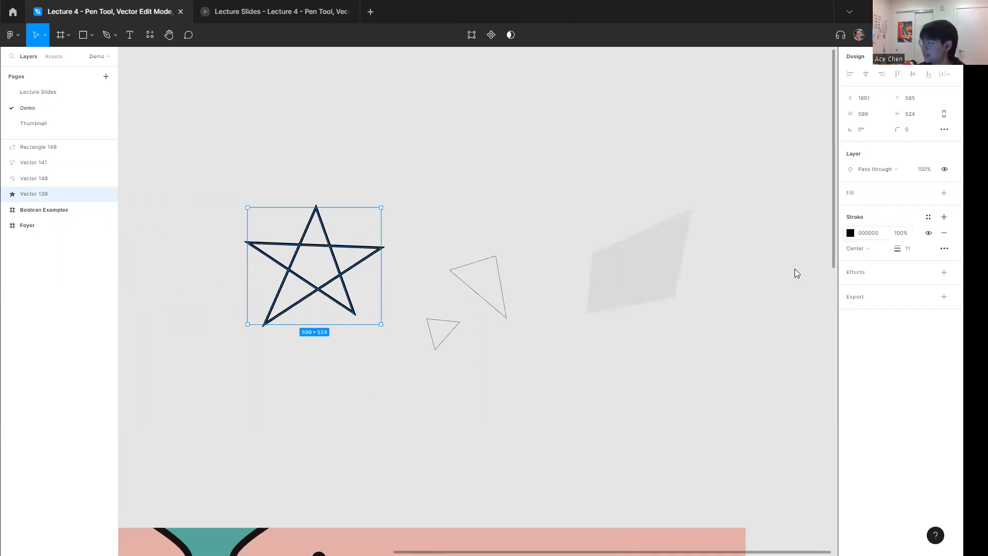
pyautogui.click(815, 263)
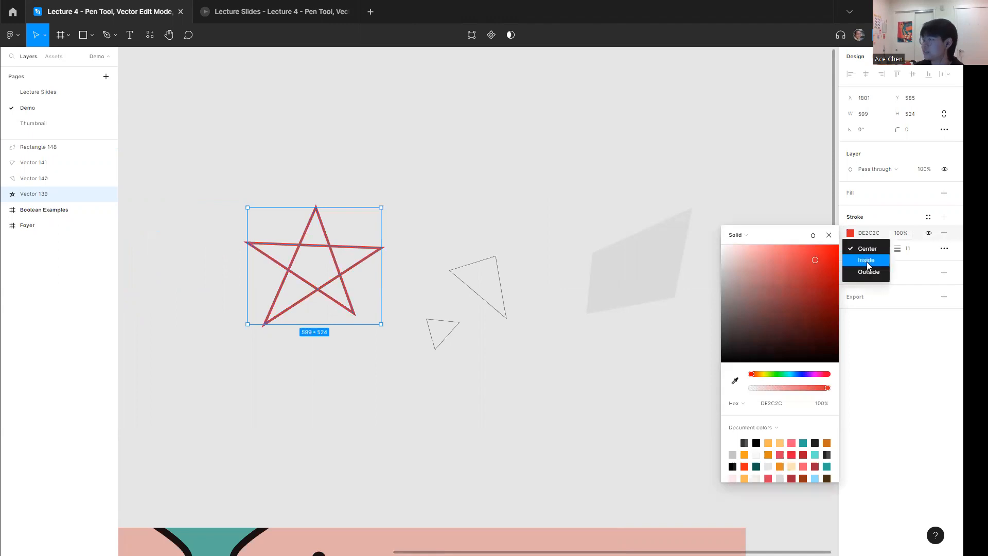
pyautogui.click(873, 272)
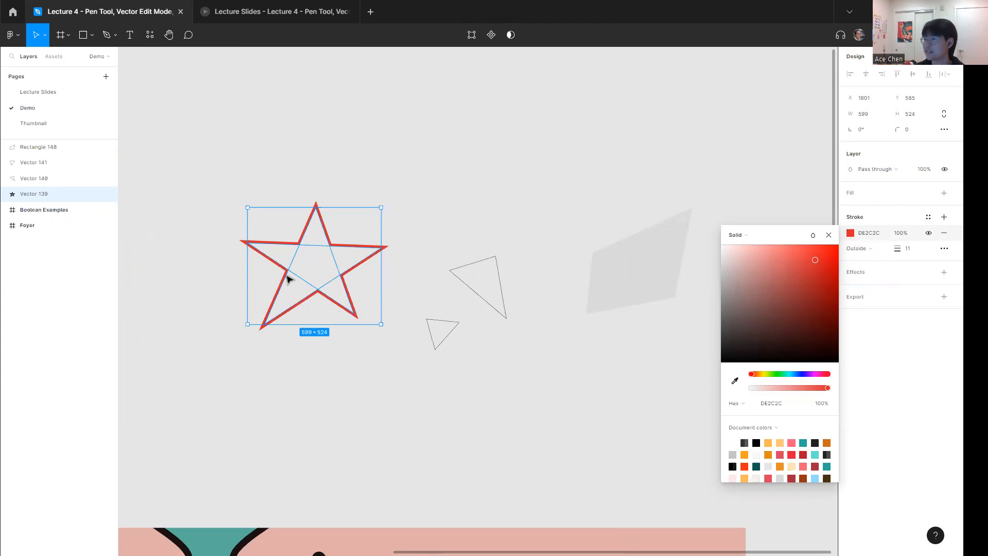
# Set the star's stroke alignment to Inside and deselect the star.
pyautogui.click(864, 250)
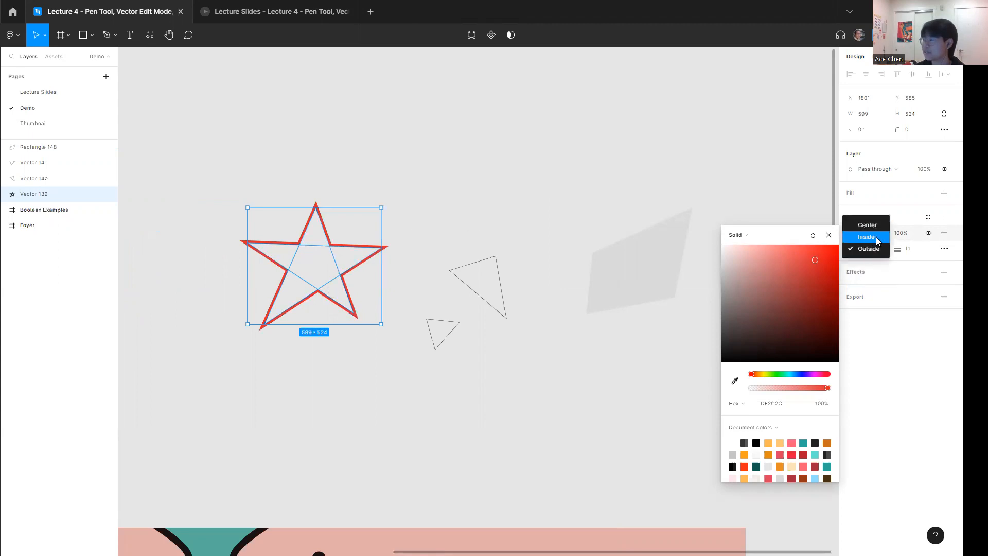
pyautogui.click(870, 235)
pyautogui.click(409, 312)
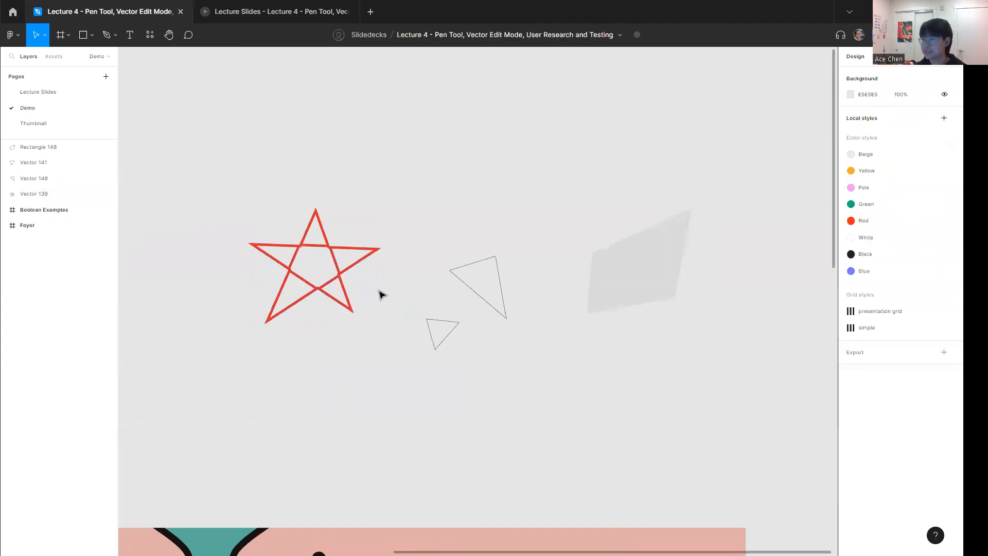
# Inspect the star's stroke crossings, enter Vector Edit Mode, and move its lower-right point inward to about X 2127, Y 838.
pyautogui.scroll(5, 304, 251)
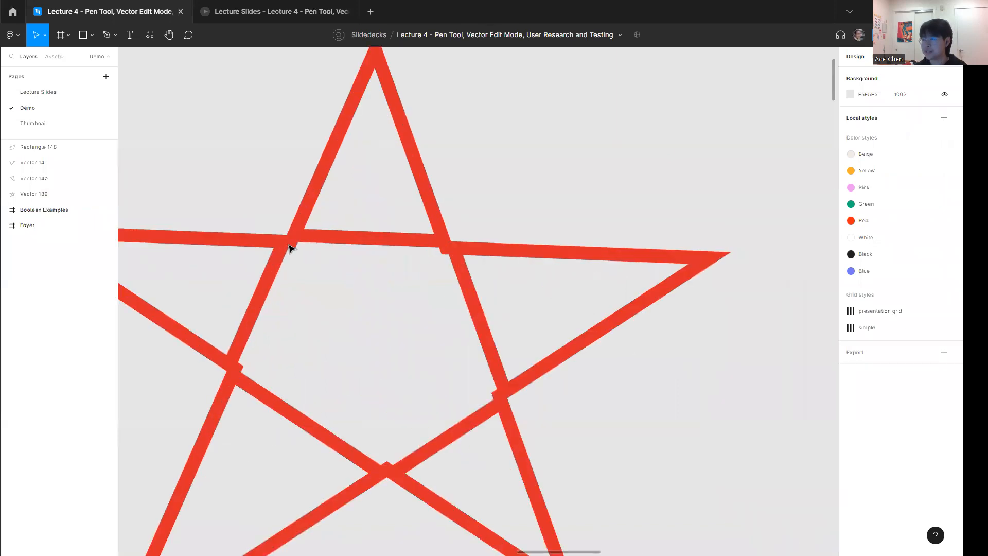
pyautogui.click(281, 238)
pyautogui.hscroll(-3, 281, 237)
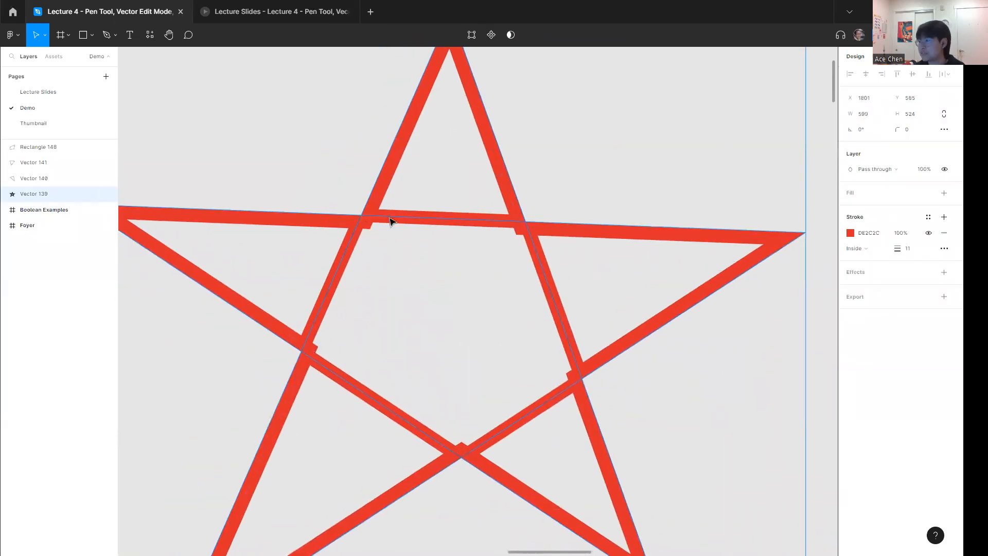
pyautogui.scroll(-3, 411, 222)
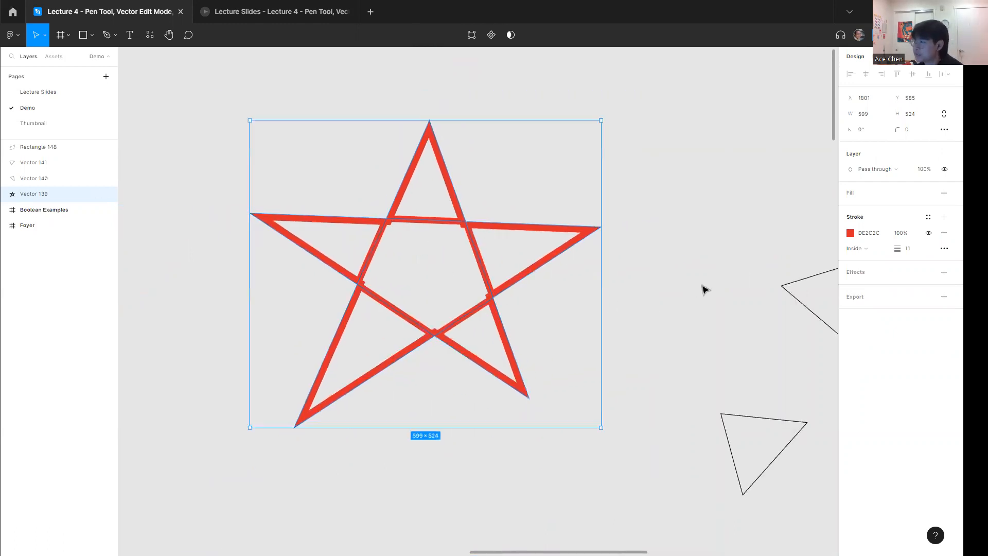
pyautogui.doubleClick(476, 304)
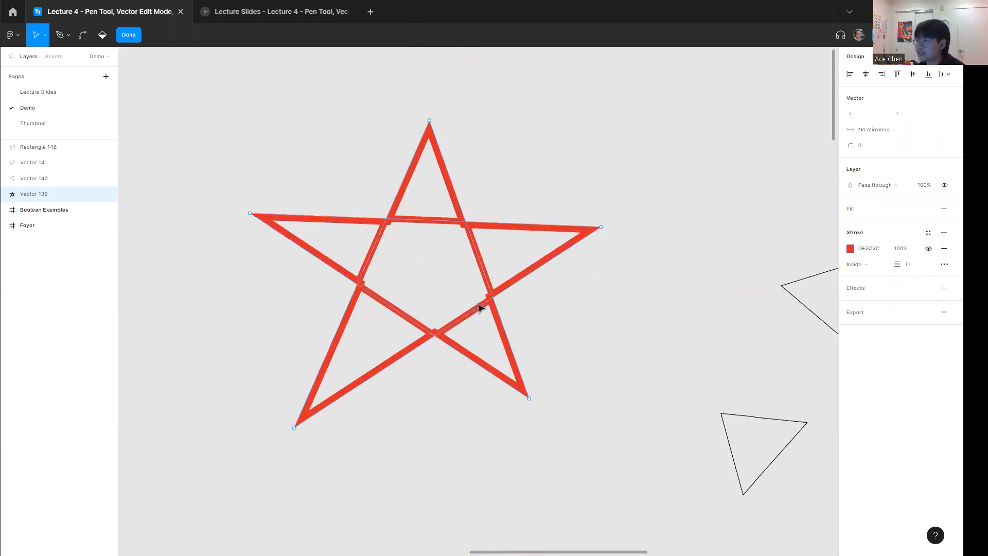
pyautogui.moveTo(529, 398)
pyautogui.mouseDown()
pyautogui.moveTo(500, 371)
pyautogui.moveTo(500, 417)
pyautogui.moveTo(540, 422)
pyautogui.moveTo(532, 369)
pyautogui.moveTo(487, 346)
pyautogui.moveTo(491, 408)
pyautogui.moveTo(510, 361)
pyautogui.moveTo(444, 272)
pyautogui.mouseUp()
# Set the star's stroke alignment to Outside, pull the lower-right point back out, and move the lower-left point into the star's center.
pyautogui.click(863, 264)
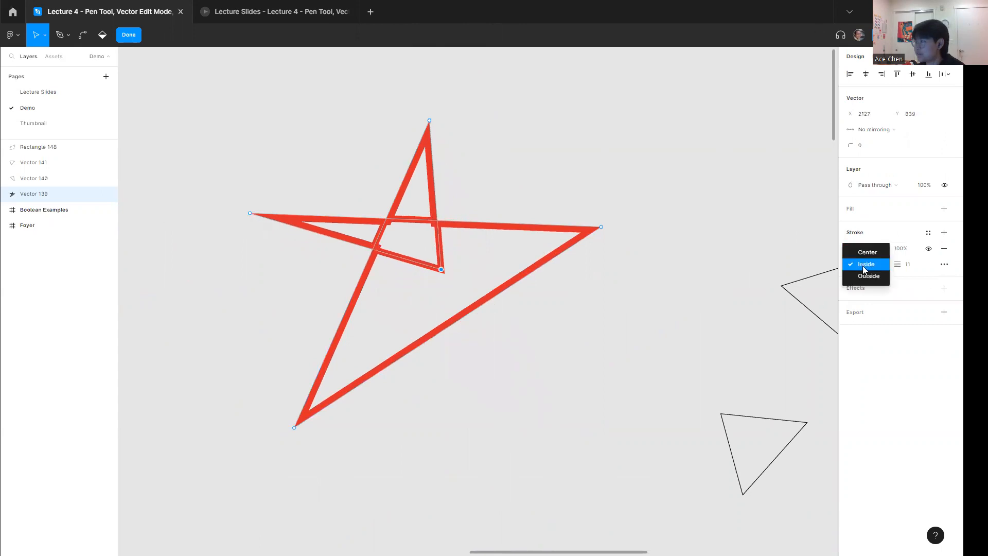
pyautogui.click(869, 277)
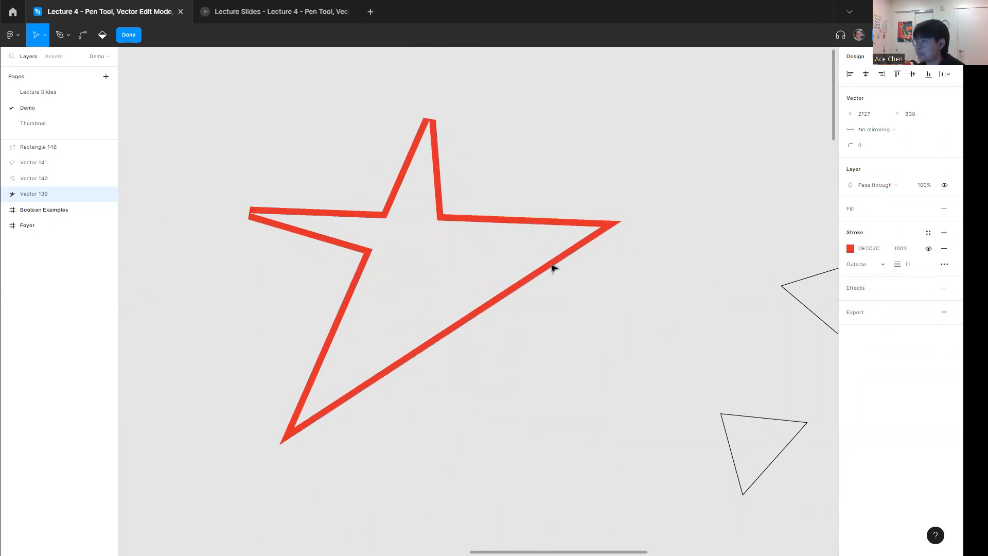
pyautogui.click(447, 221)
pyautogui.moveTo(444, 274); pyautogui.dragTo(570, 427)
pyautogui.moveTo(293, 428); pyautogui.dragTo(352, 418)
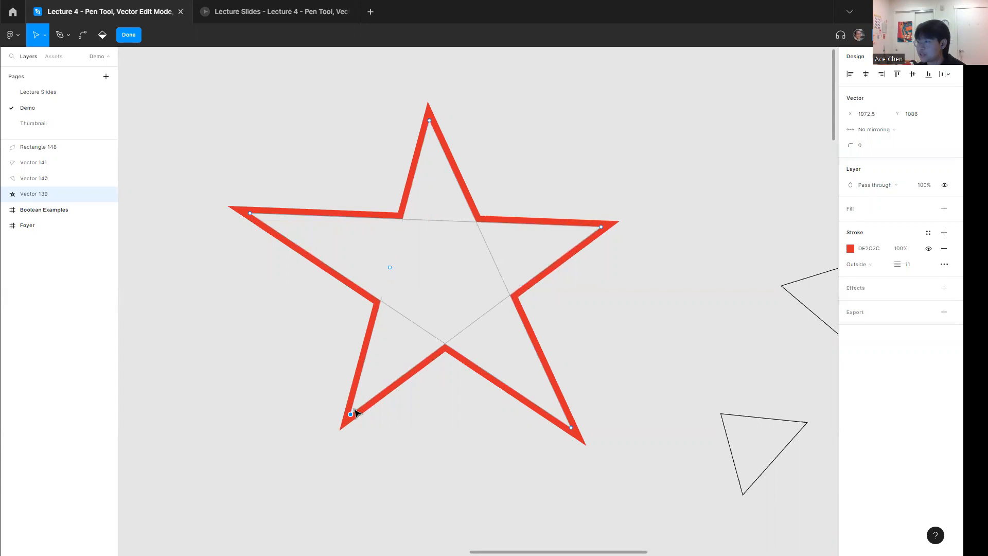
pyautogui.moveTo(352, 415); pyautogui.dragTo(470, 253)
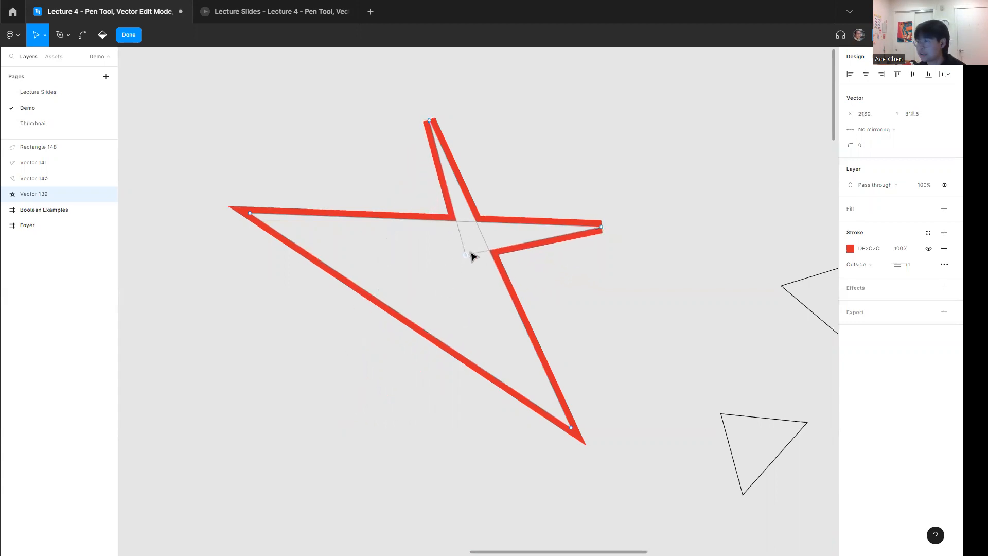
pyautogui.click(430, 93)
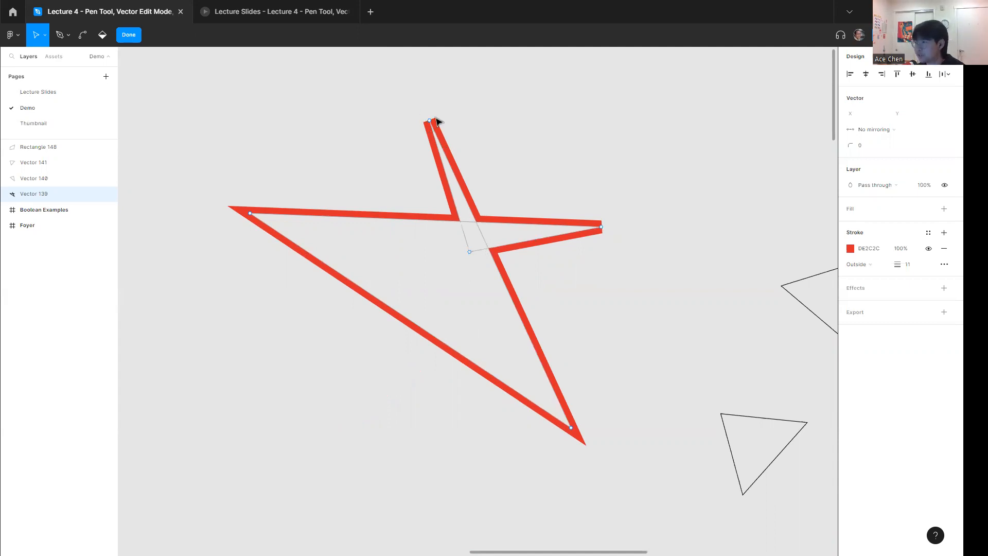
# Set the star's stroke alignment to Center and move the inner point to about X 2071, Y 807.
pyautogui.click(860, 264)
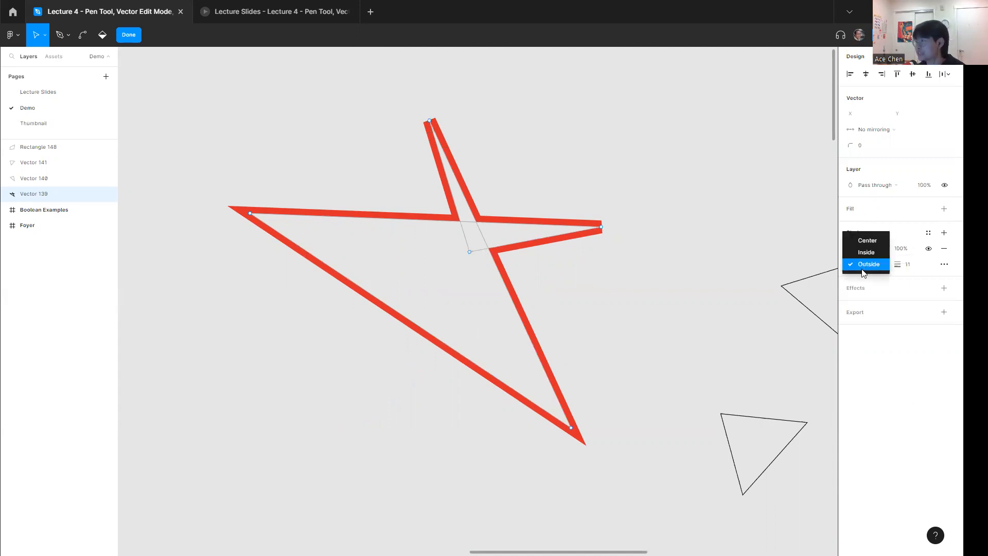
pyautogui.click(864, 241)
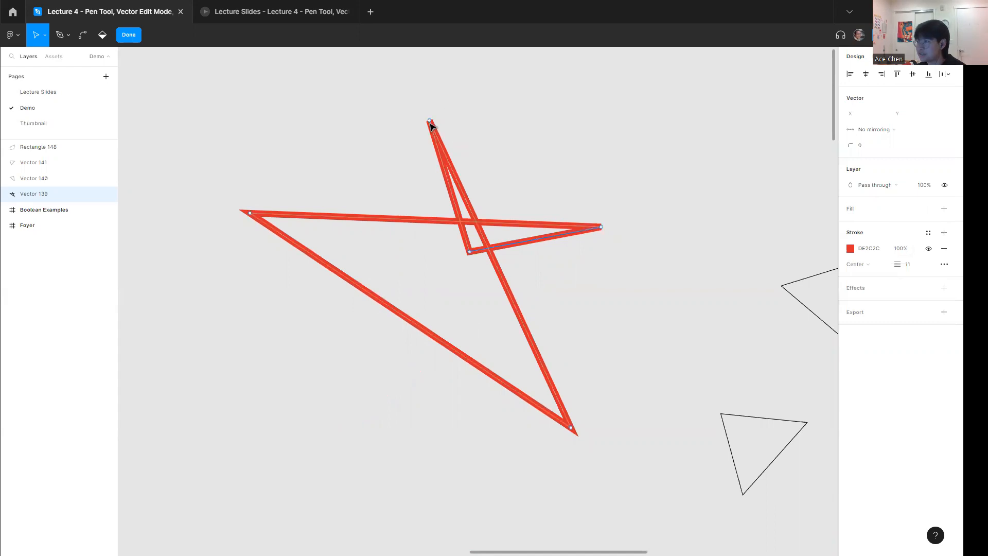
pyautogui.moveTo(471, 255); pyautogui.dragTo(411, 255)
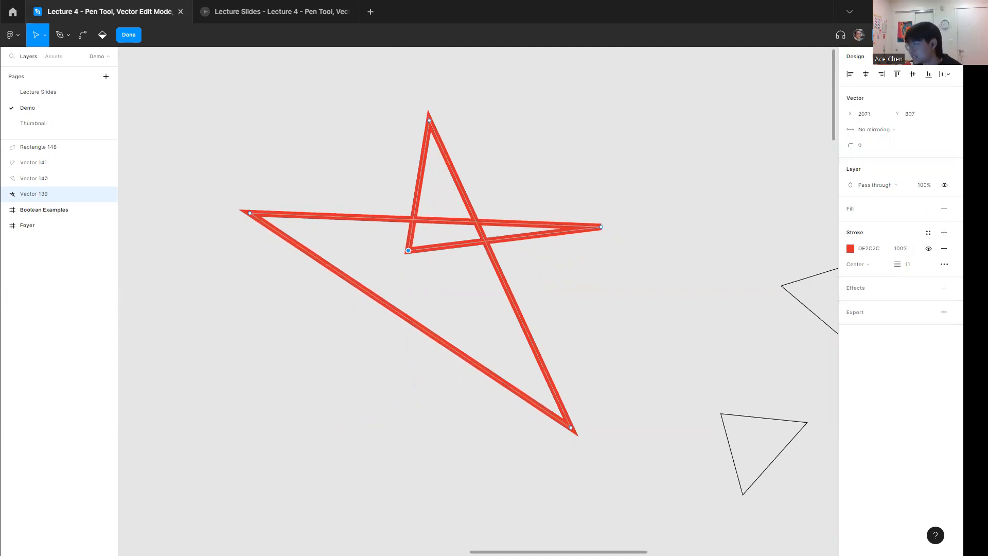
# Open the advanced stroke settings and compare the Bevel and Miter joins on the star's inner point, finishing on Bevel.
pyautogui.click(945, 264)
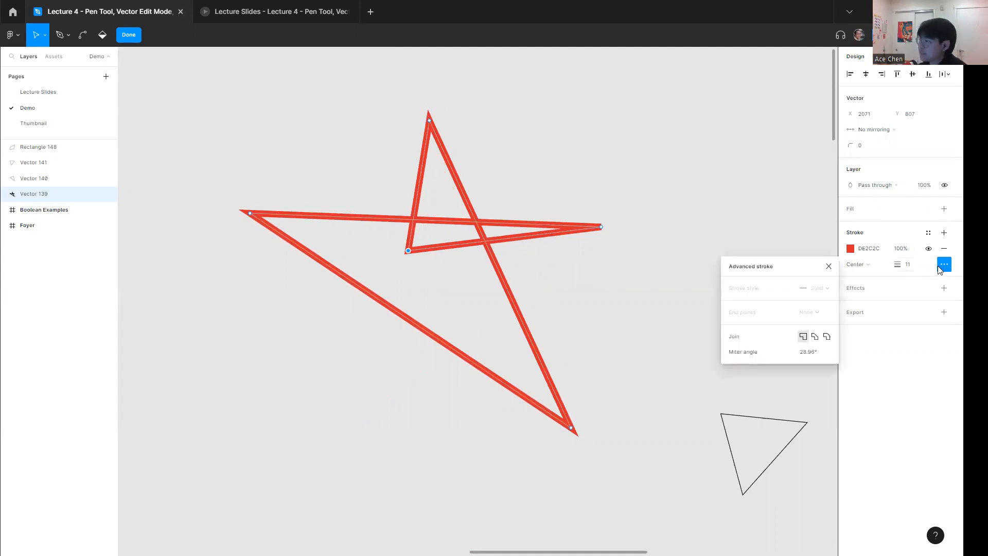
pyautogui.click(817, 338)
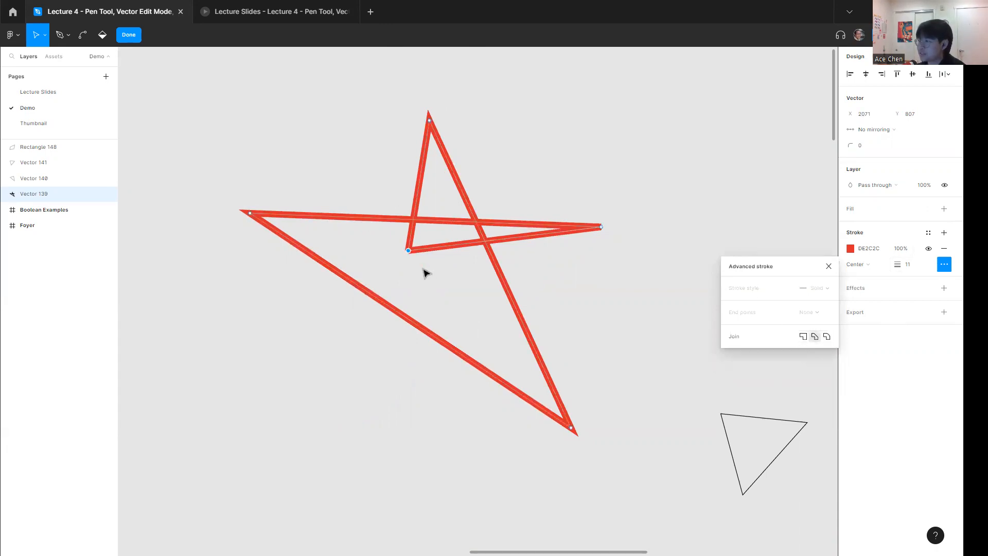
pyautogui.scroll(8, 414, 265)
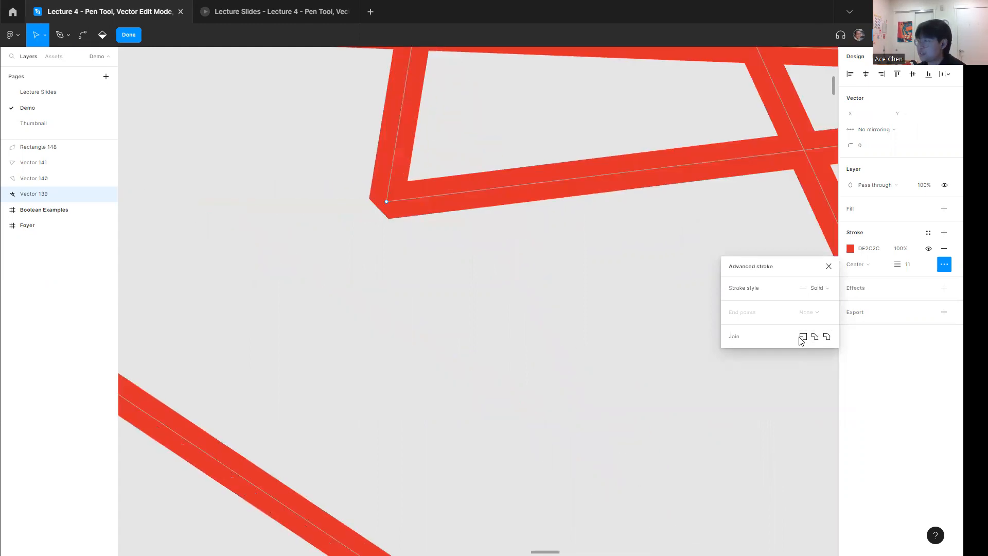
pyautogui.click(386, 201)
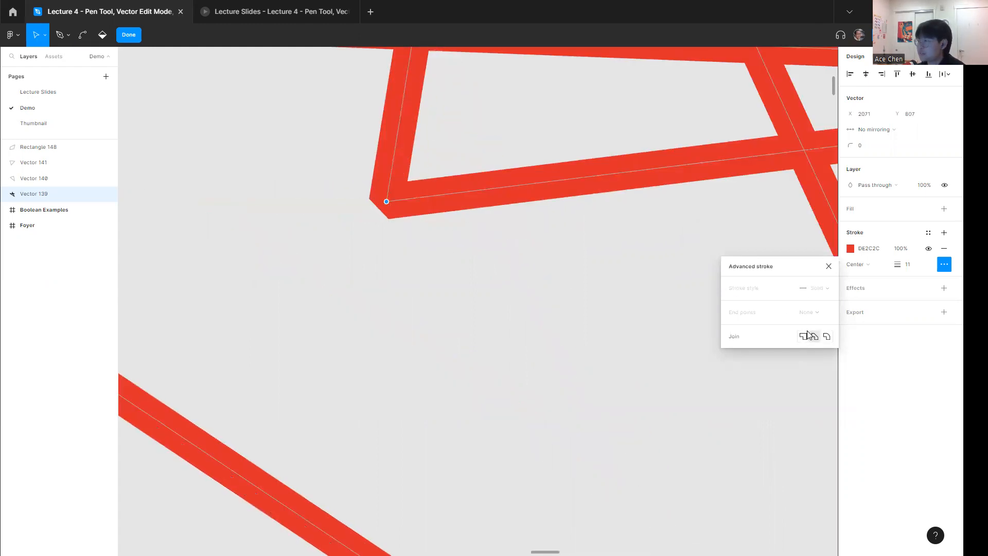
pyautogui.click(805, 338)
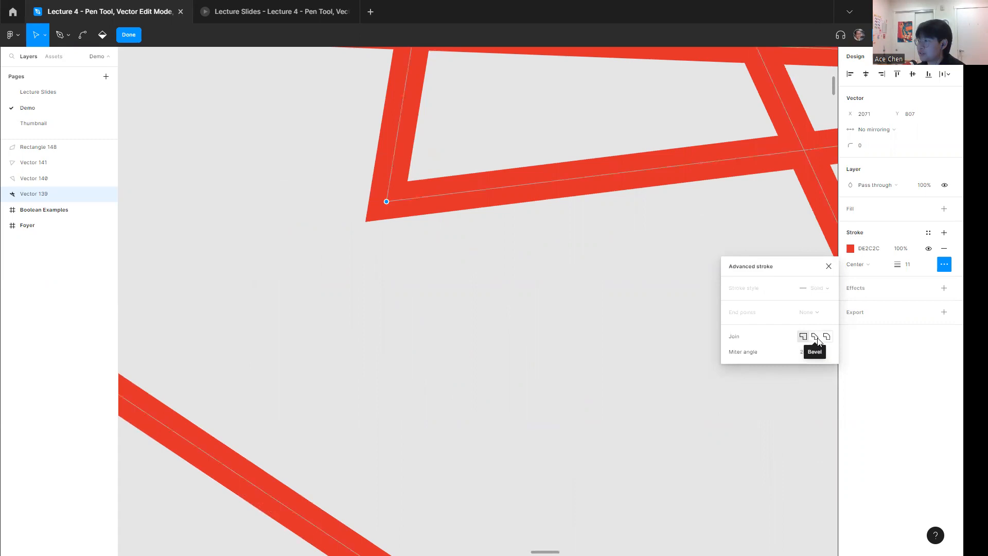
pyautogui.click(815, 337)
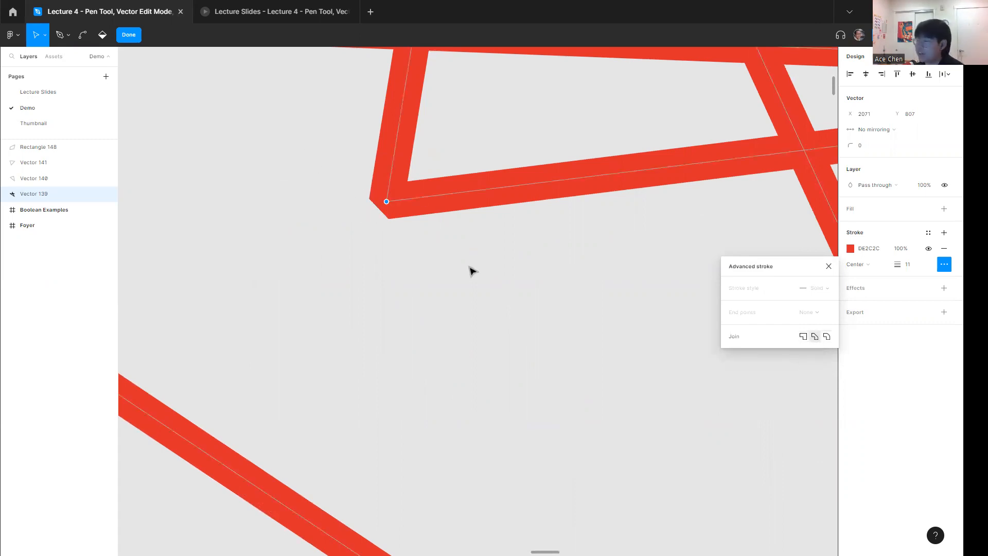
# Set the star's inner point to a Round join, pull it back out to the lower left, and deselect it.
pyautogui.scroll(-10, 448, 318)
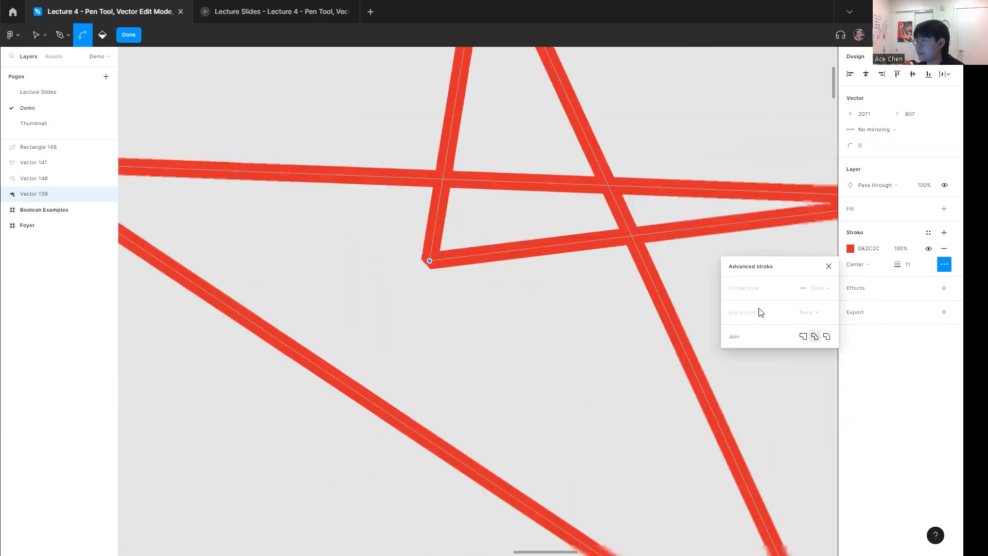
pyautogui.click(827, 337)
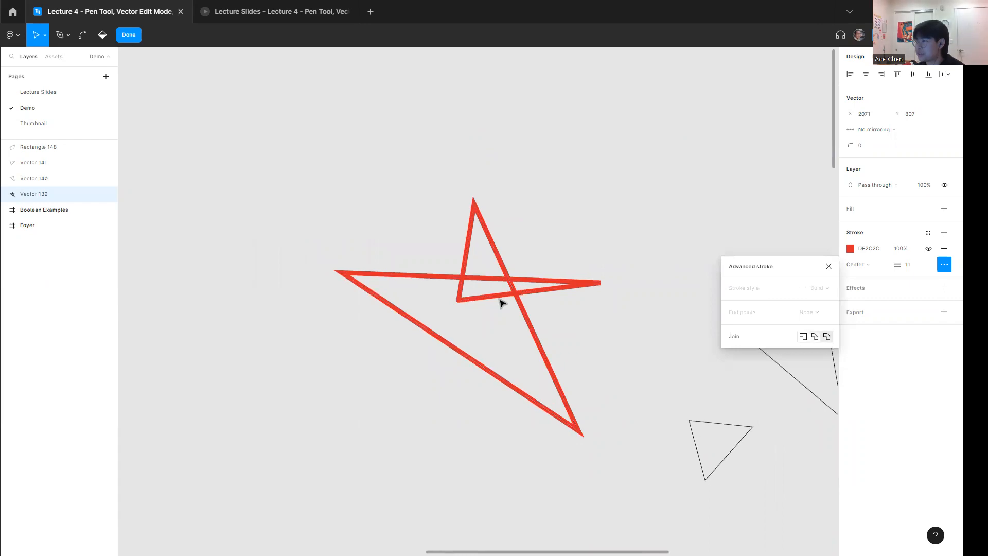
pyautogui.moveTo(461, 303); pyautogui.dragTo(446, 407)
pyautogui.click(492, 415)
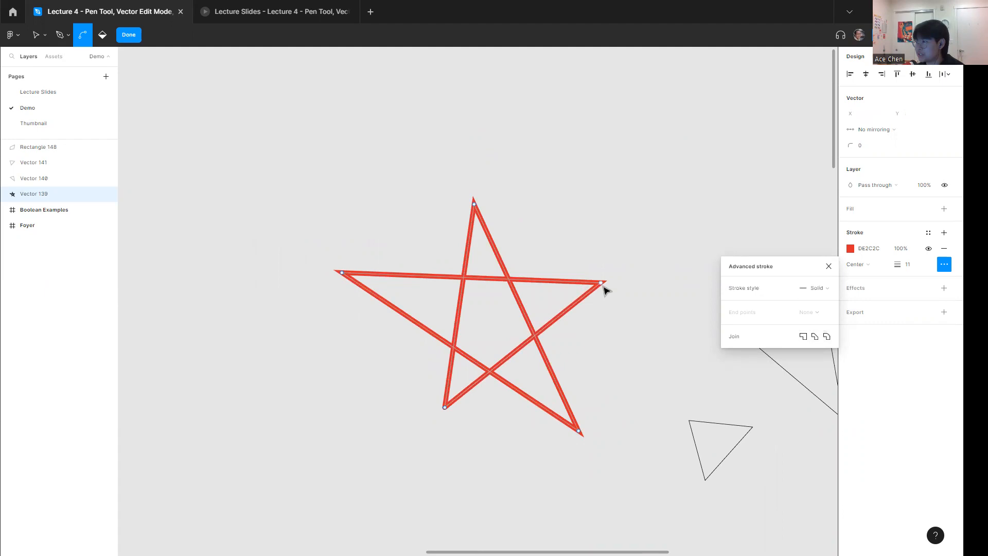
# Move the star's right point inward to shorten that arm, and deselect the point.
pyautogui.scroll(5, 601, 284)
pyautogui.moveTo(600, 281); pyautogui.dragTo(423, 308)
pyautogui.click(493, 304)
pyautogui.scroll(-5, 493, 304)
# Select all five points of the star, set their stroke join to Round, and inspect the corners.
pyautogui.moveTo(301, 206); pyautogui.dragTo(549, 422)
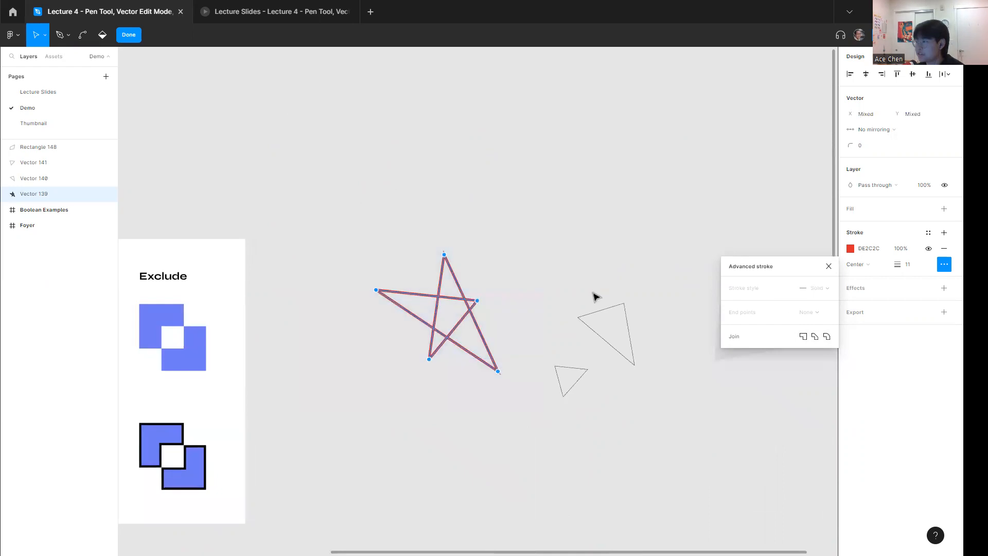
pyautogui.click(827, 338)
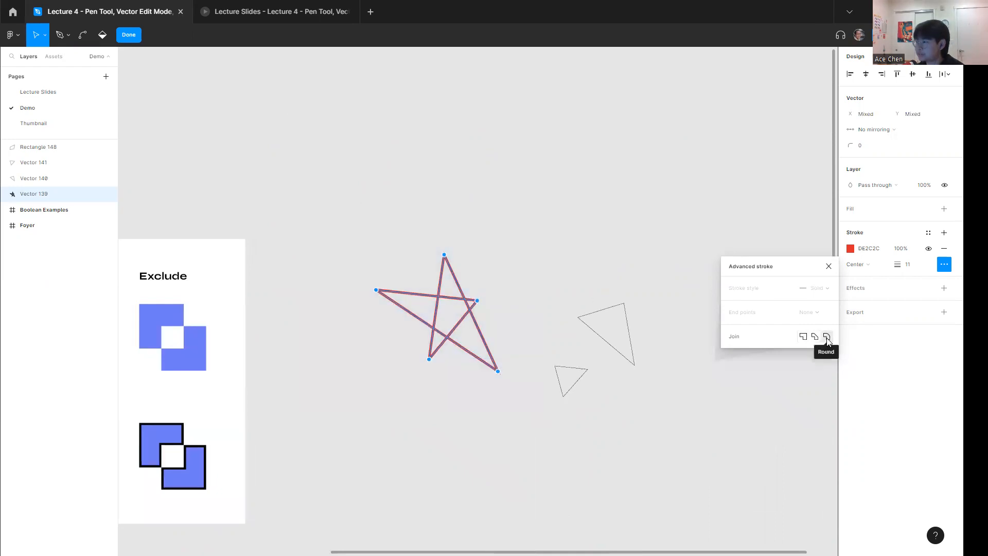
pyautogui.click(494, 310)
pyautogui.scroll(5, 477, 310)
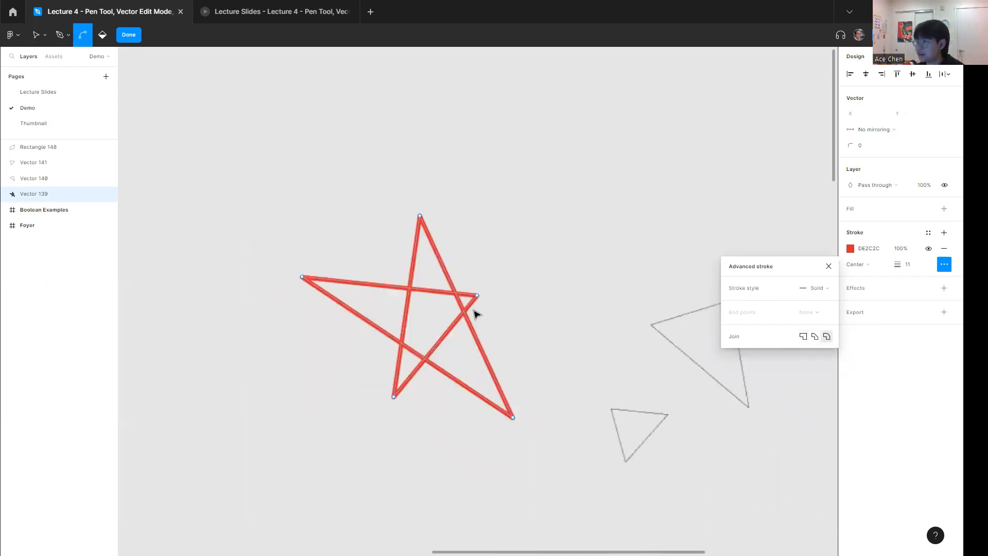
pyautogui.moveTo(382, 125); pyautogui.dragTo(560, 110)
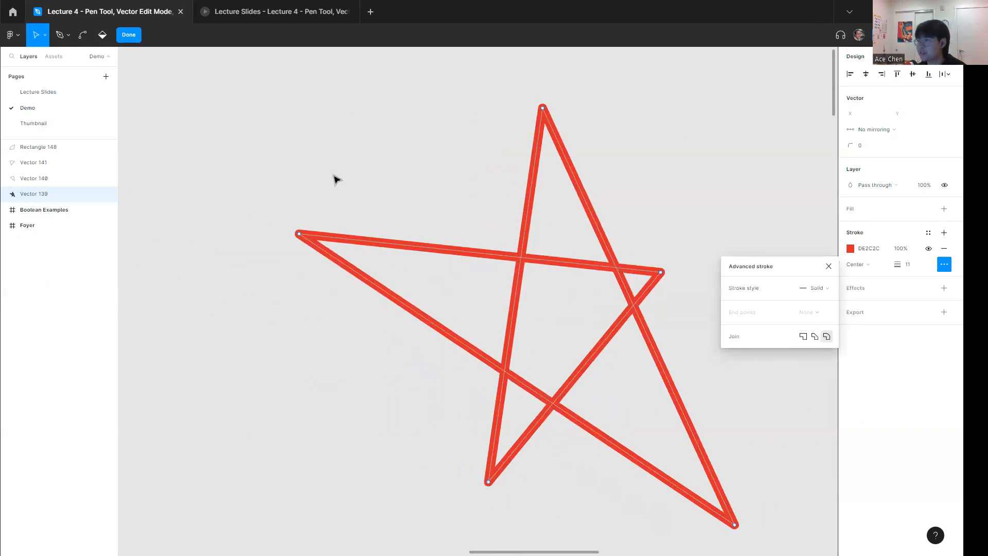
# Try the Miter join on the star's left point, return it to Round, and deselect the point.
pyautogui.click(300, 235)
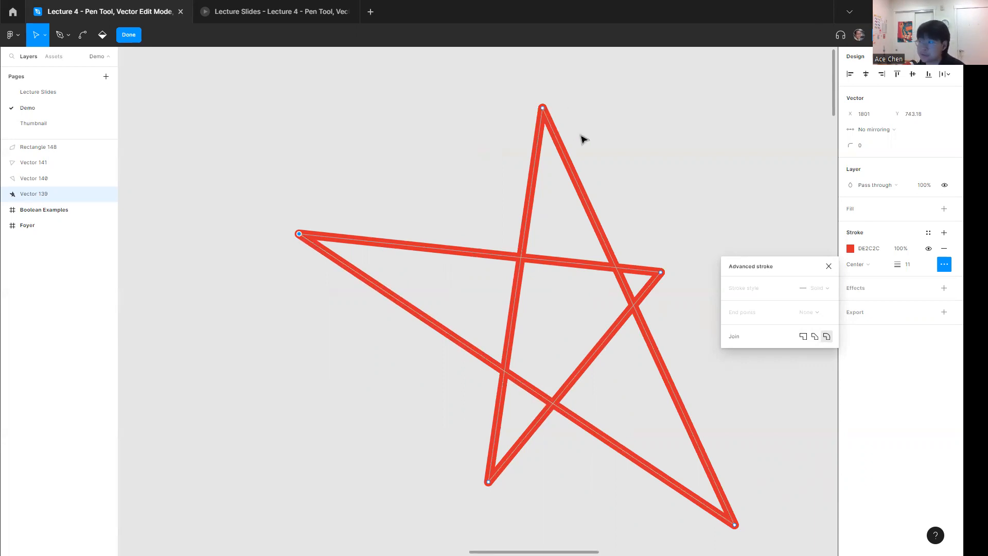
pyautogui.click(804, 338)
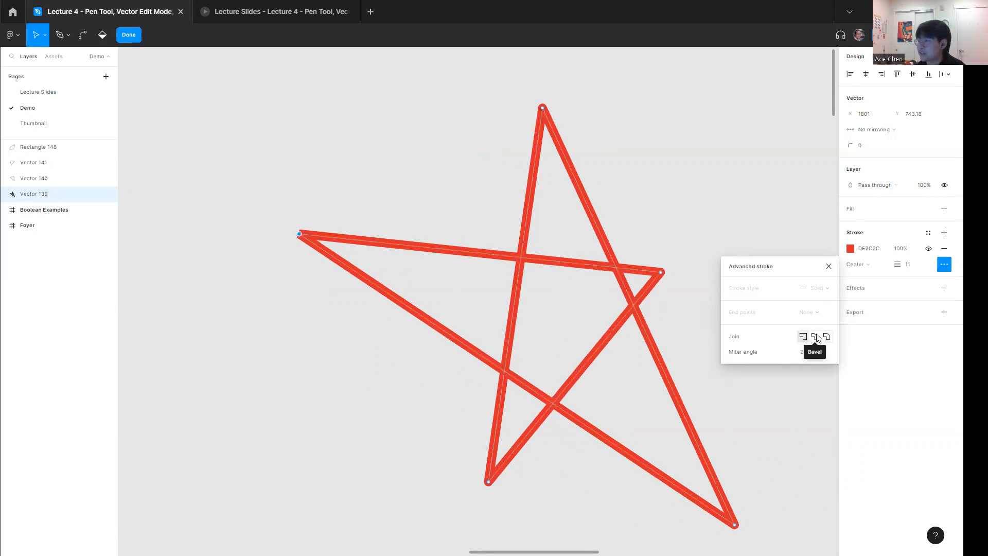
pyautogui.click(815, 338)
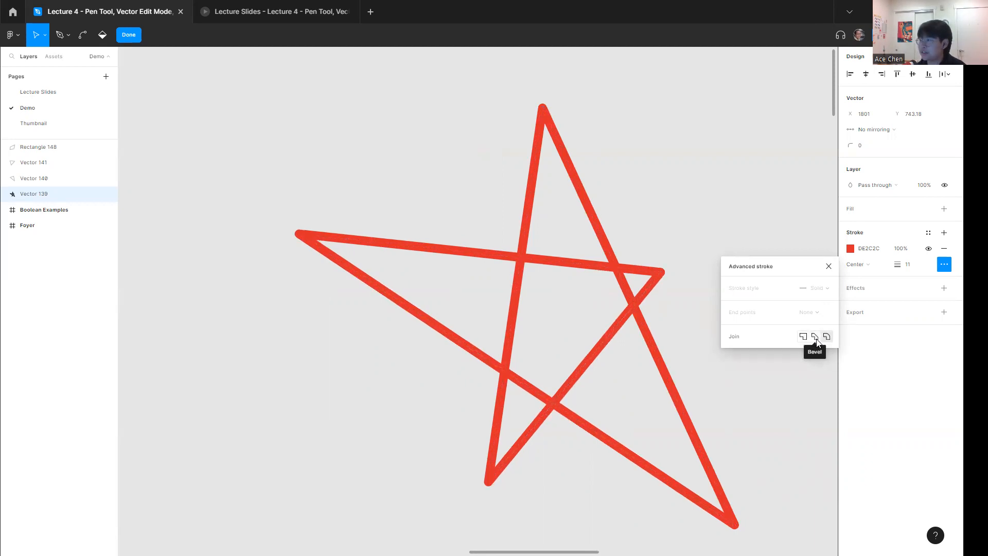
pyautogui.click(638, 218)
# Exit the star's Vector Edit Mode and draw an open vertical Pen line beside the star, ending at about X 2485, Y 942.
pyautogui.moveTo(686, 203); pyautogui.dragTo(386, 236)
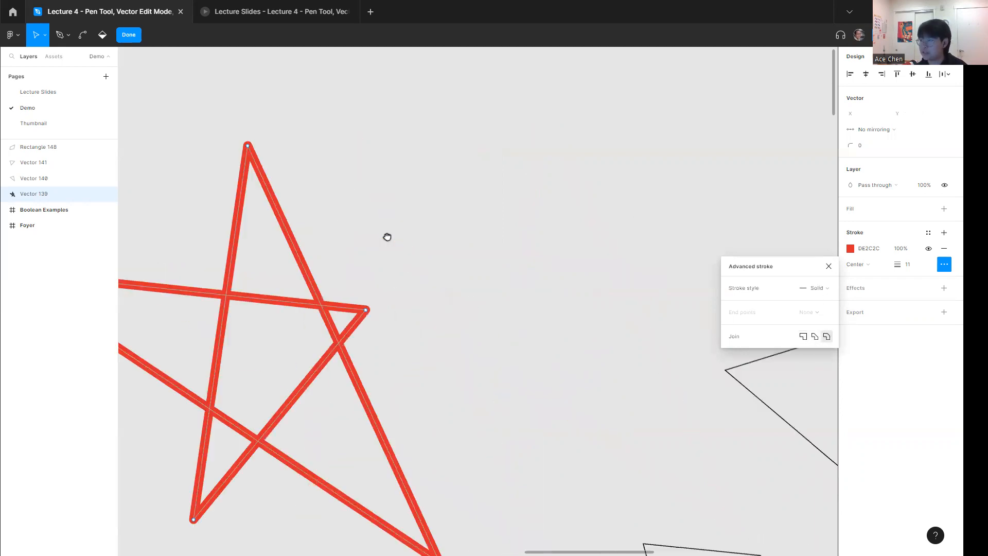
pyautogui.click(136, 37)
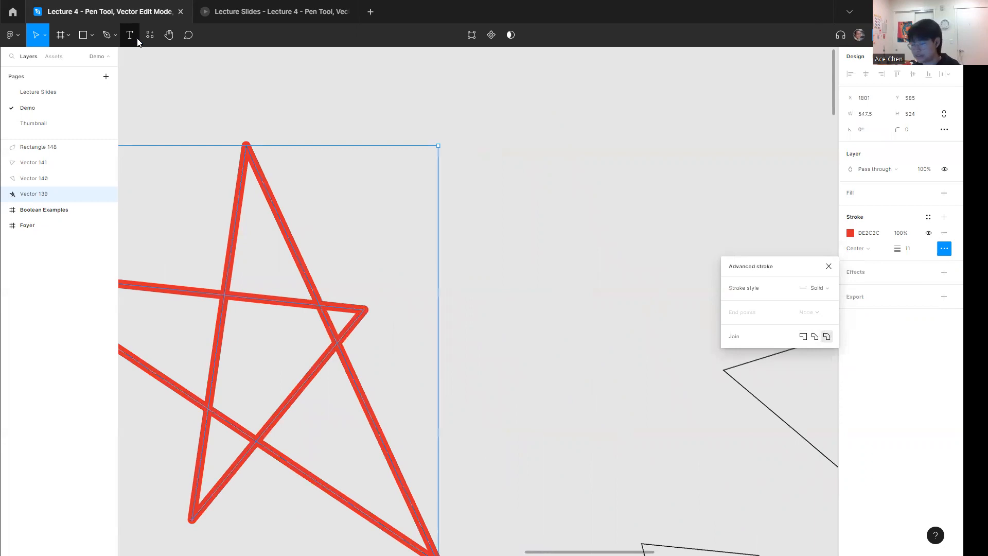
pyautogui.press('p')
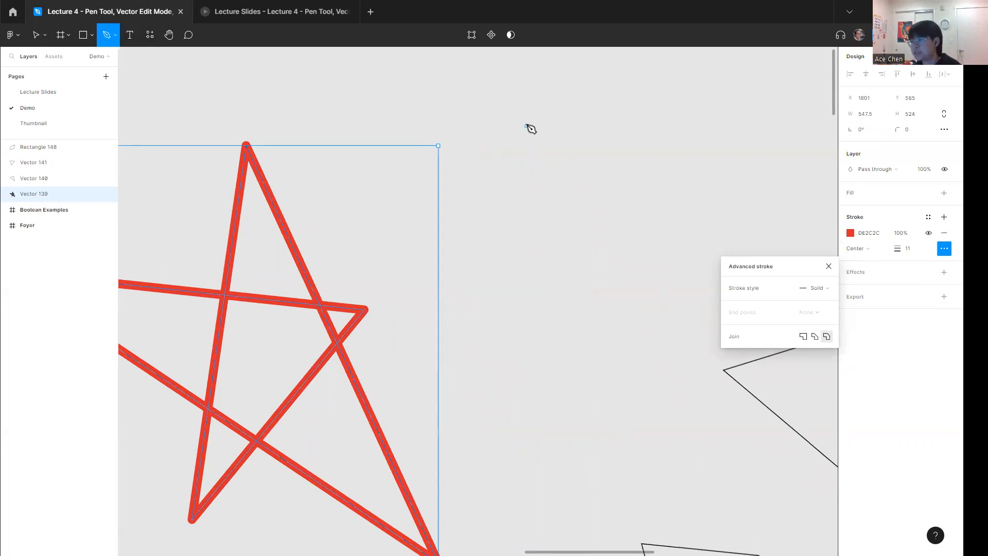
pyautogui.click(547, 181)
pyautogui.click(547, 348)
pyautogui.keyDown('shift'); pyautogui.click(562, 430); pyautogui.keyUp('shift')
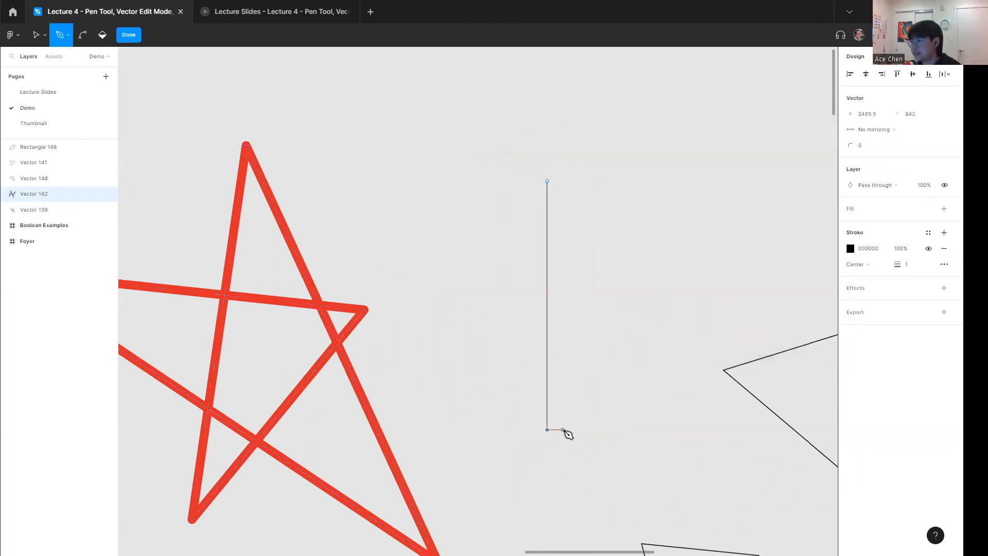
pyautogui.press('Escape')
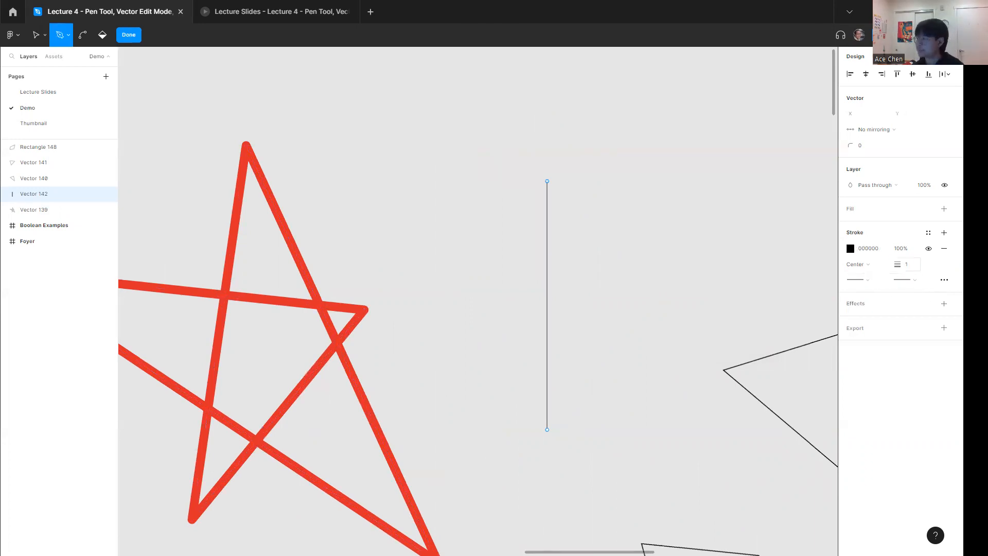
# Set the vertical line's stroke weight to 20.
pyautogui.click(908, 266)
pyautogui.write('20')
pyautogui.press('Return')
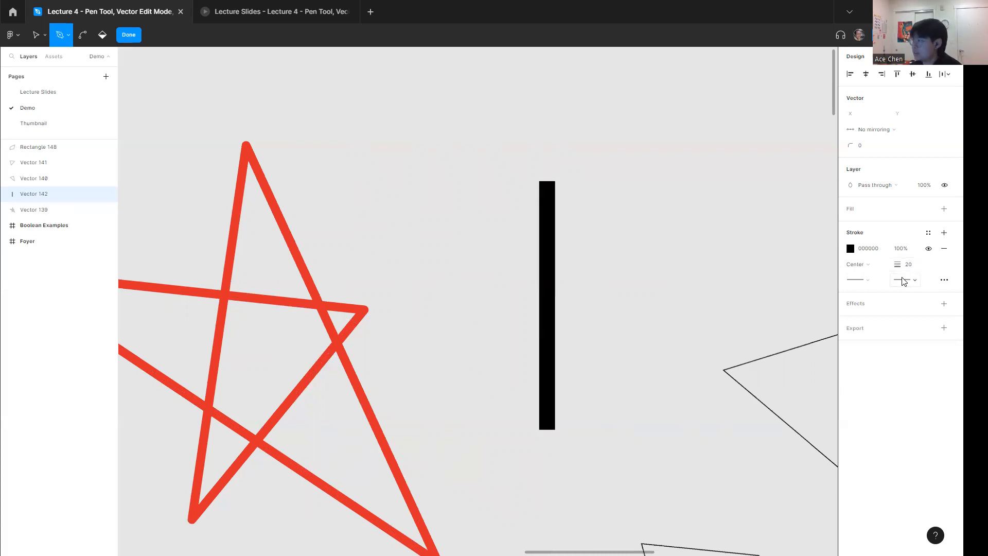
# Apply Square caps to both ends of the vertical line and replace them with Round caps.
pyautogui.click(904, 280)
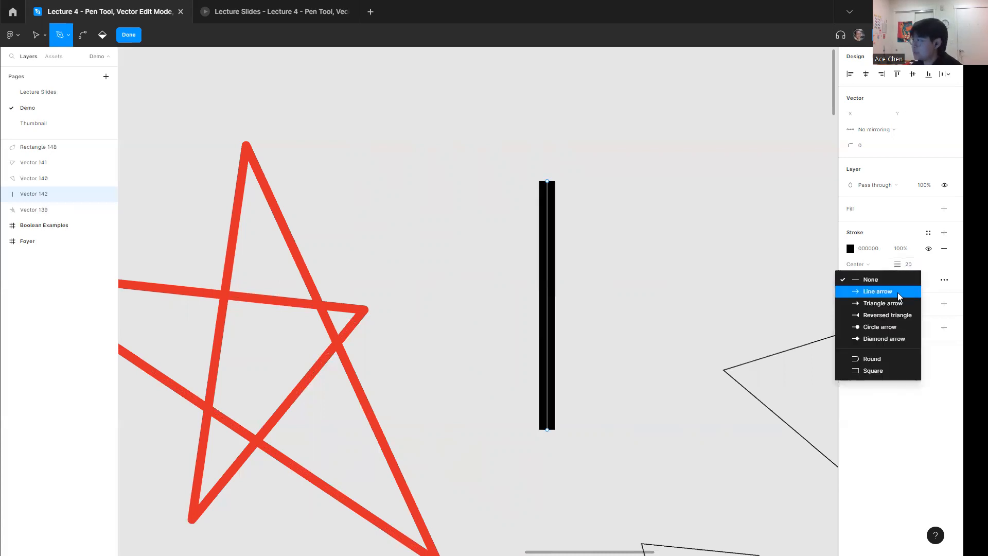
pyautogui.click(877, 370)
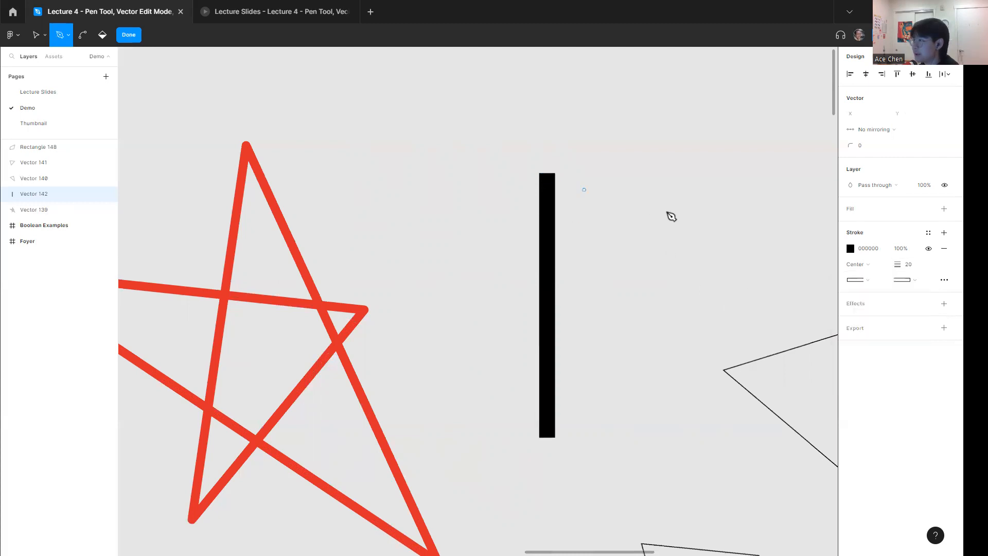
pyautogui.click(909, 281)
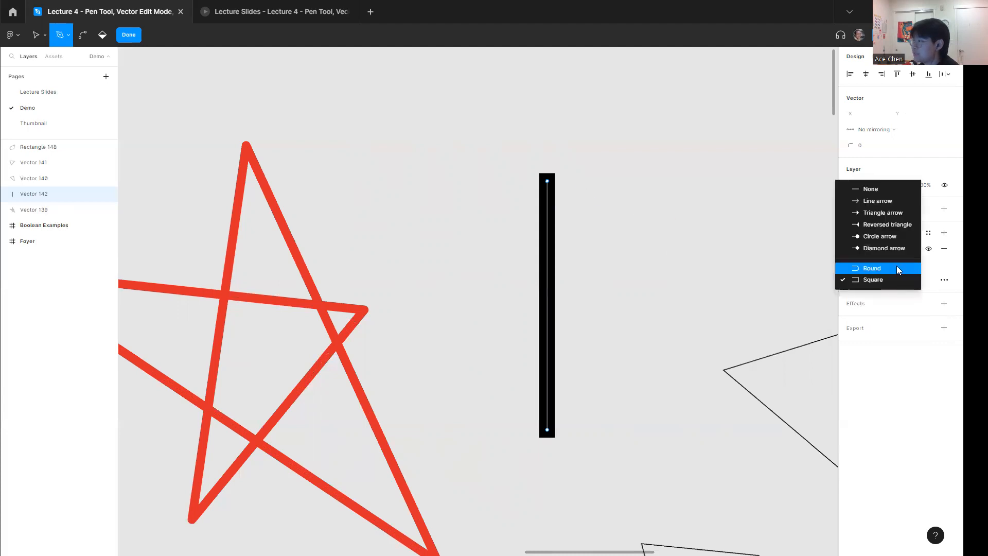
pyautogui.click(896, 265)
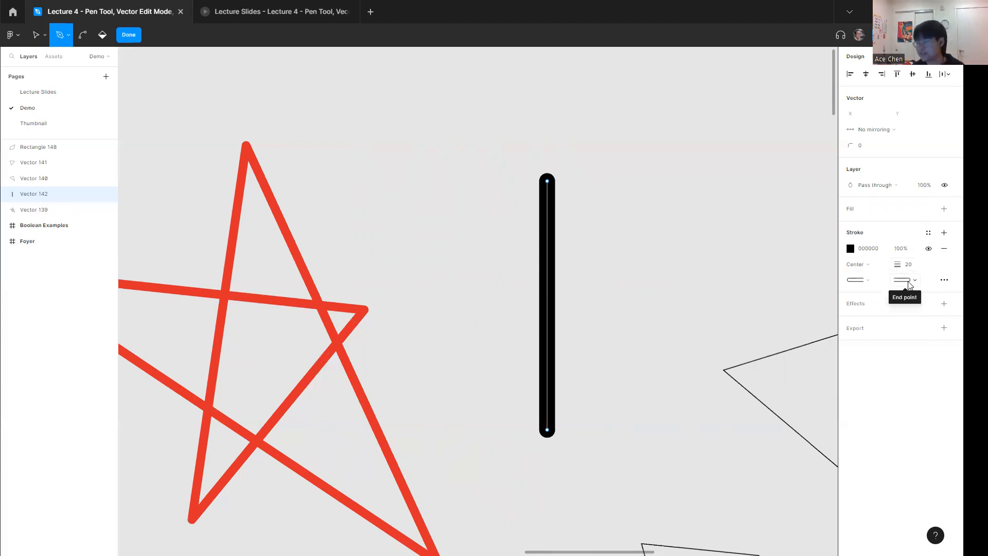
# Set the vertical line's end point to Line arrow and its start point to Triangle arrow.
pyautogui.click(906, 281)
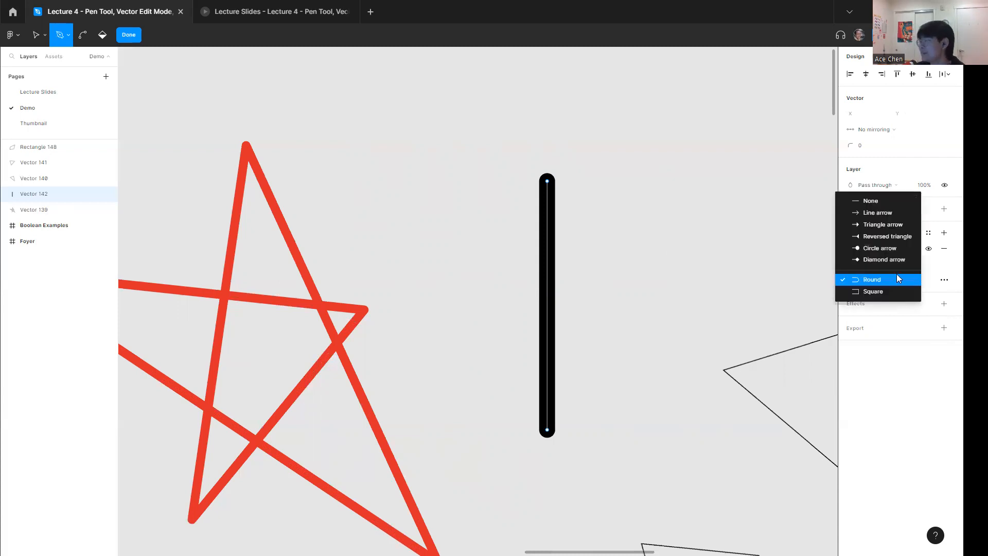
pyautogui.click(881, 212)
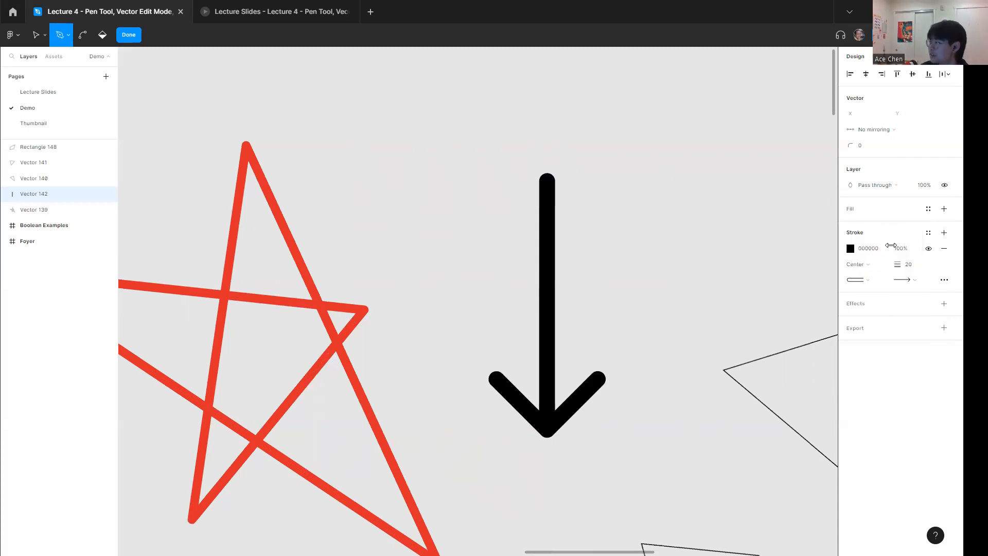
pyautogui.click(855, 279)
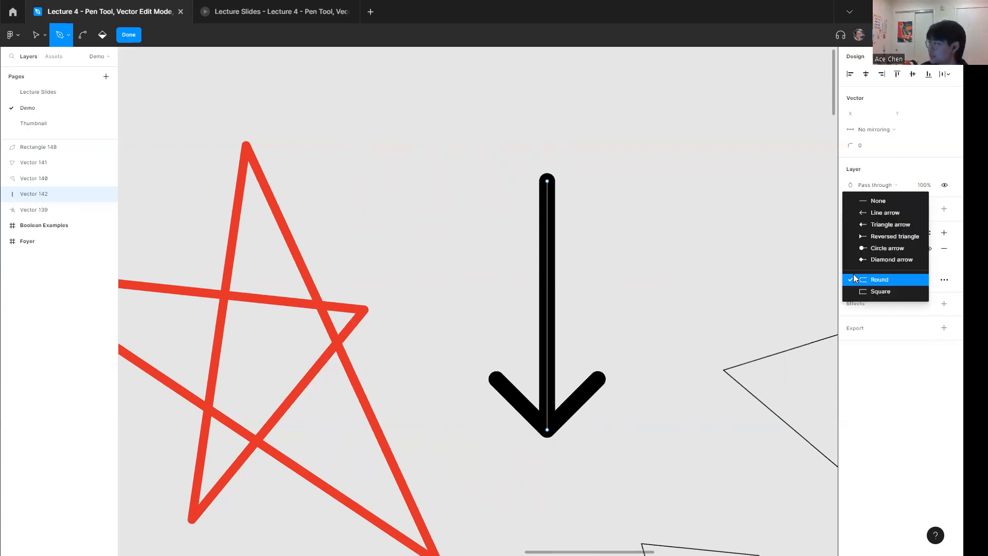
pyautogui.click(864, 224)
# Change both the end point and the start point of the vertical line to Reversed triangle.
pyautogui.click(904, 281)
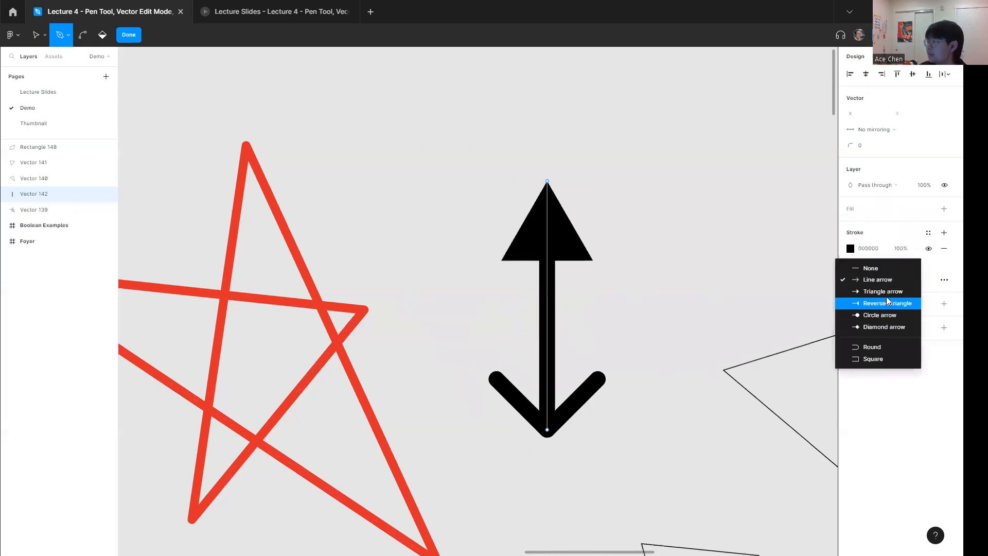
pyautogui.click(883, 291)
pyautogui.click(870, 280)
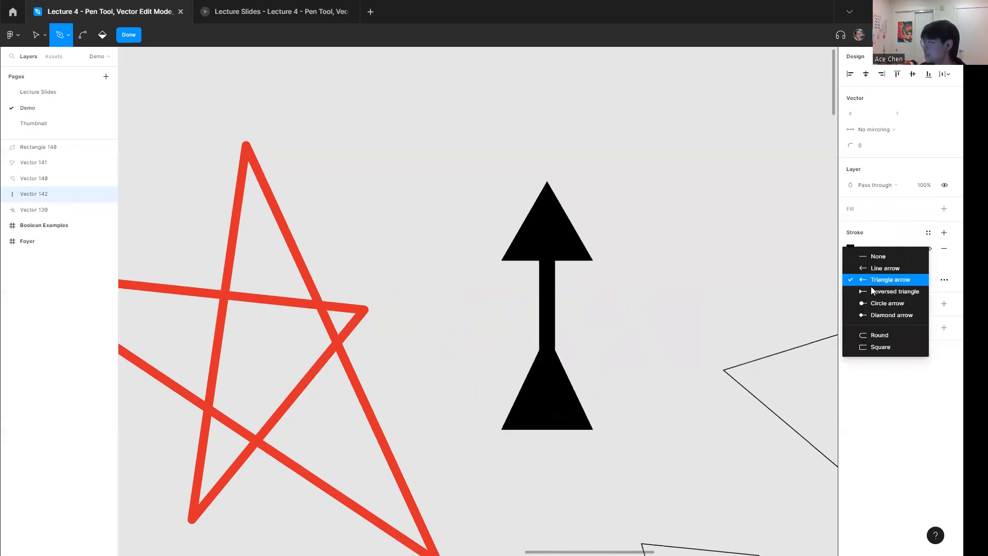
pyautogui.click(873, 294)
# Set the vertical line's end point to Circle arrow and its start point to Diamond arrow.
pyautogui.click(896, 284)
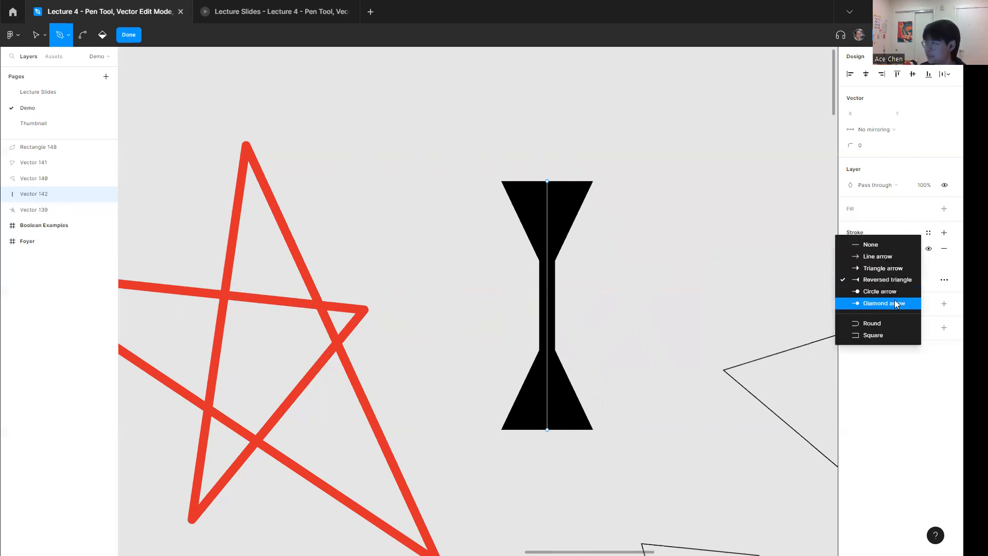
pyautogui.click(888, 291)
pyautogui.click(872, 280)
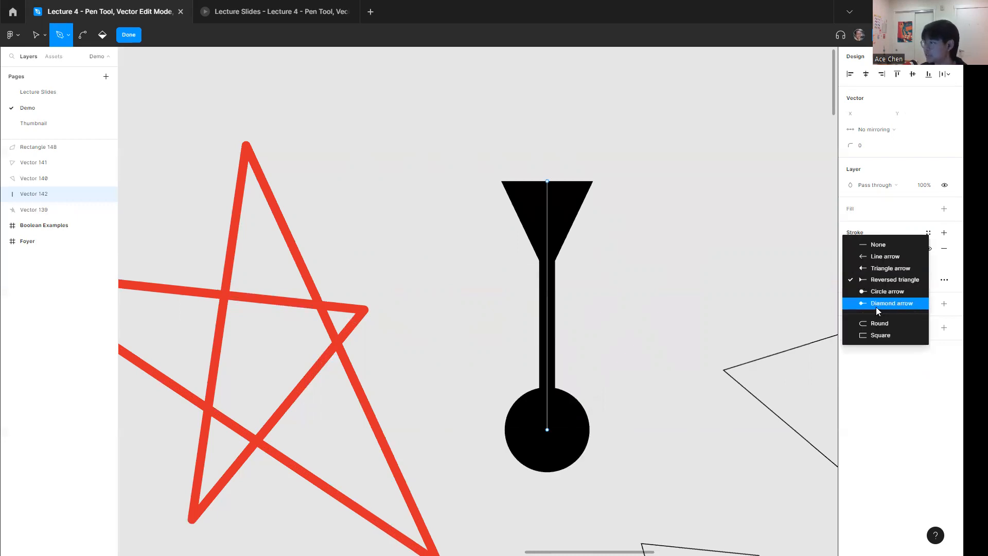
pyautogui.click(876, 305)
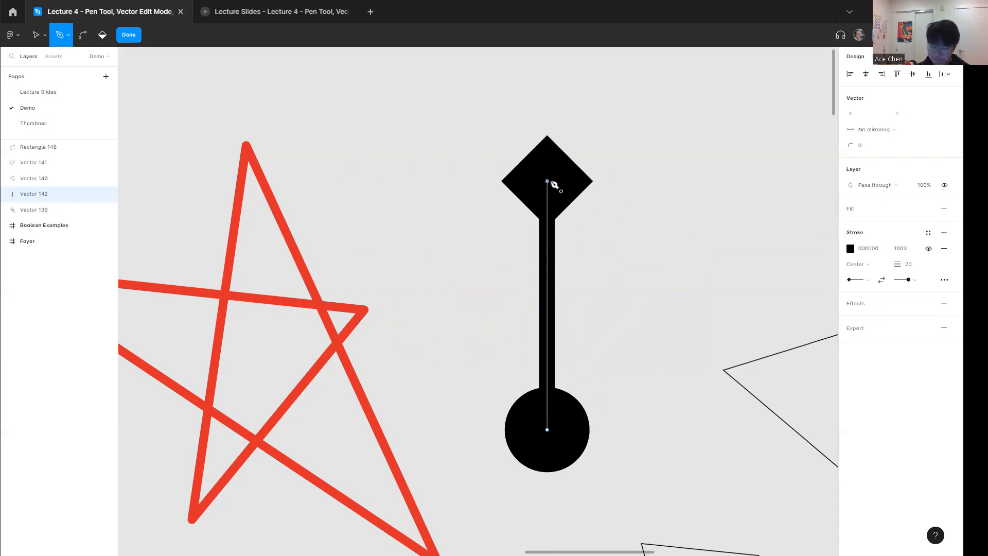
# Switch to the Move tool and move the line's diamond-tipped upper point down to about X 2488, Y 699.
pyautogui.press('v')
pyautogui.moveTo(546, 181); pyautogui.dragTo(533, 274)
pyautogui.moveTo(551, 236); pyautogui.dragTo(545, 217)
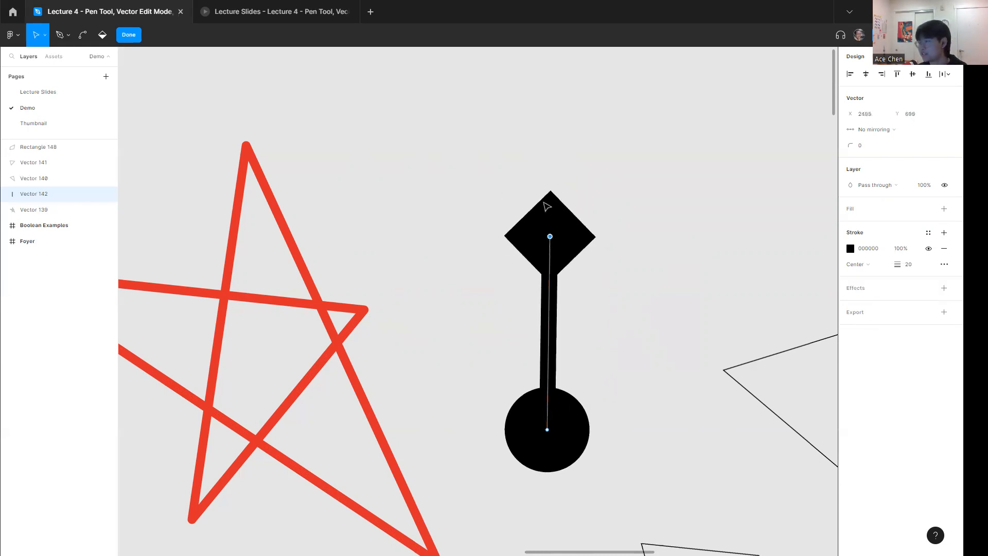
# Move the vertical line's diamond-tipped point up to X 2485.5, Y 537.5 and set the whole line's stroke style to Dash.
pyautogui.click(633, 253)
pyautogui.moveTo(550, 237); pyautogui.dragTo(547, 108)
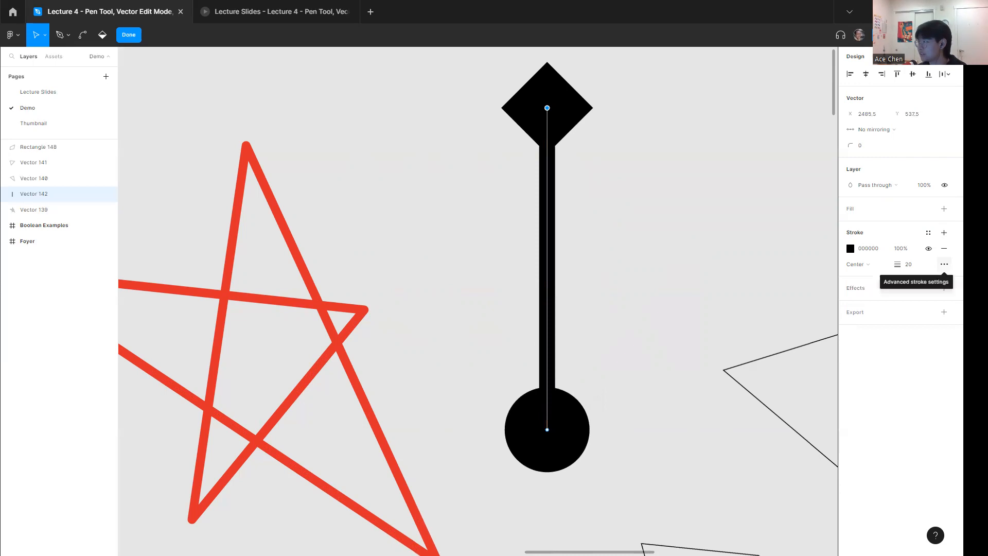
pyautogui.click(944, 264)
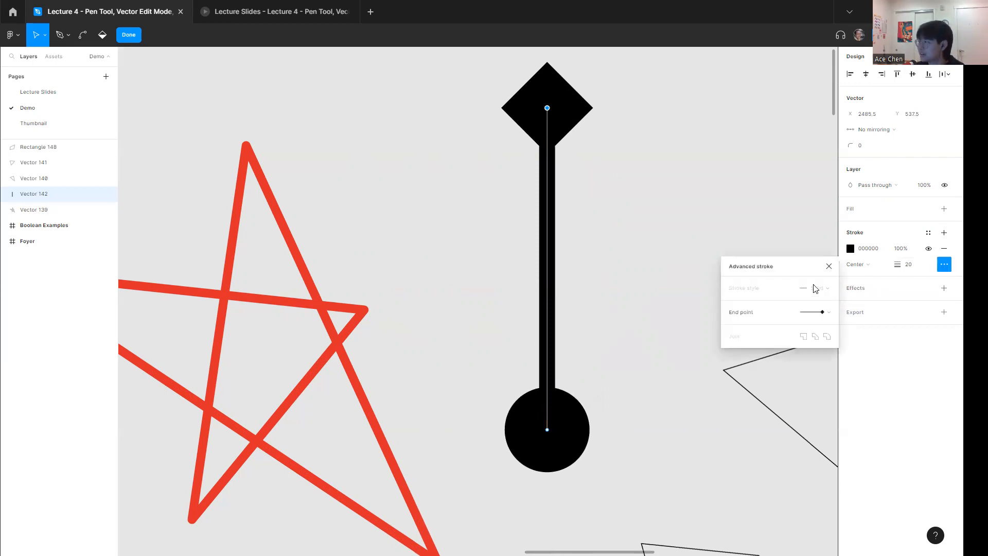
pyautogui.click(652, 182)
pyautogui.click(545, 204)
pyautogui.click(820, 288)
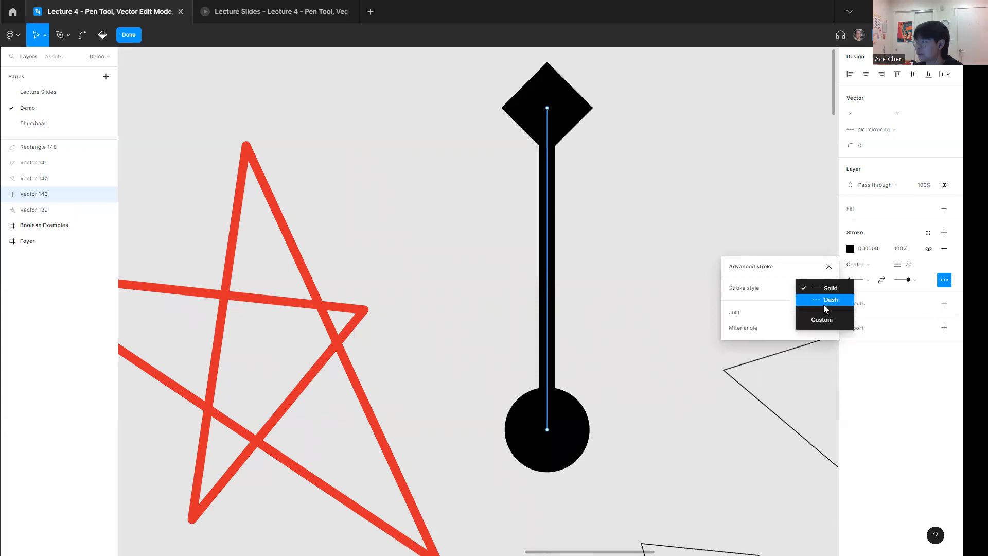
pyautogui.click(822, 300)
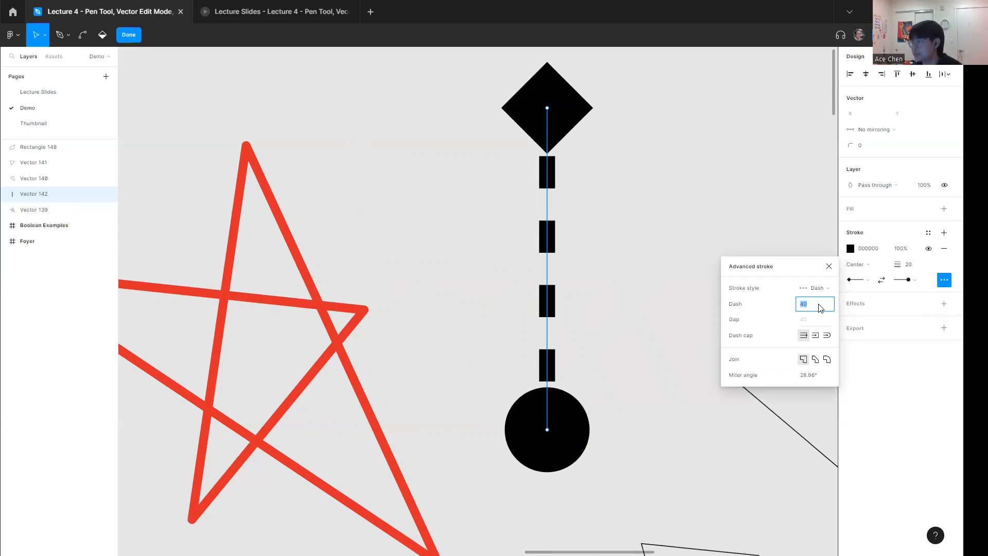
# Try dash lengths of 10 and 60 on the vertical line.
pyautogui.write('10')
pyautogui.press('Return')
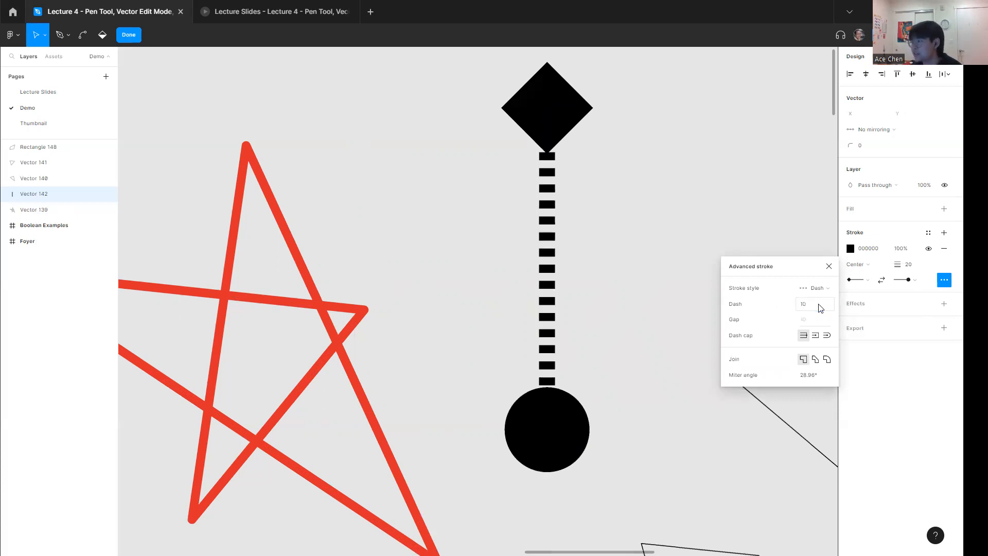
pyautogui.click(829, 303)
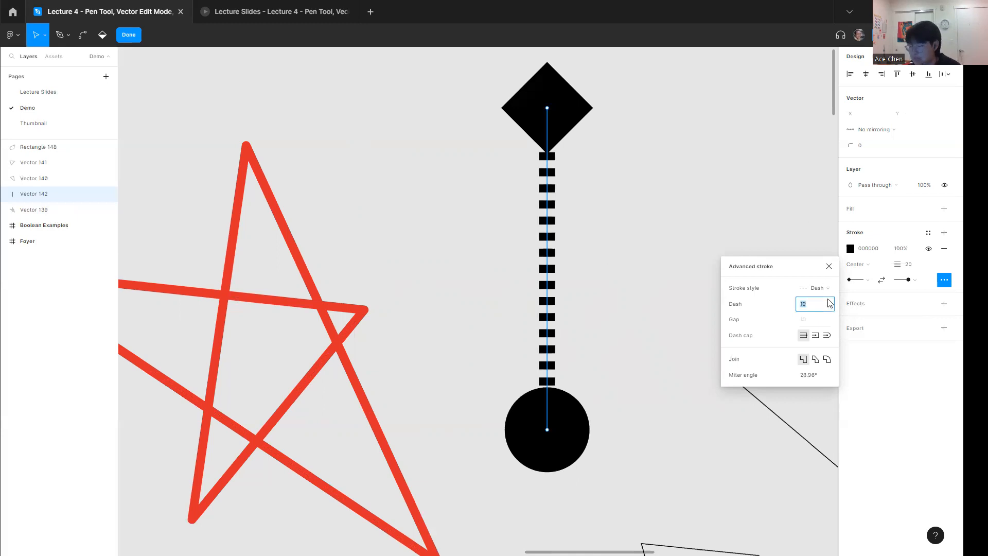
pyautogui.write('60')
pyautogui.press('Return')
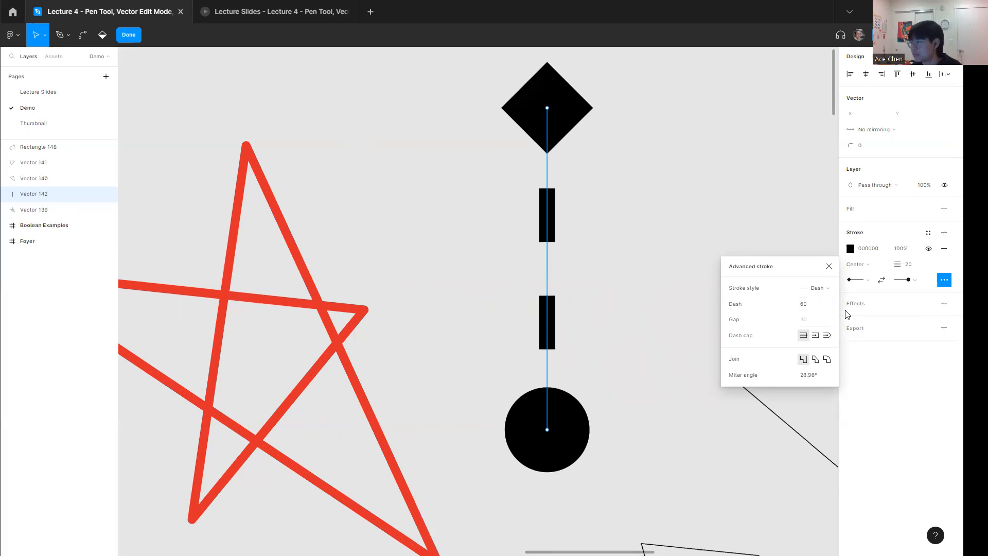
# Set the gap between the vertical line's dashes to 10.
pyautogui.click(818, 322)
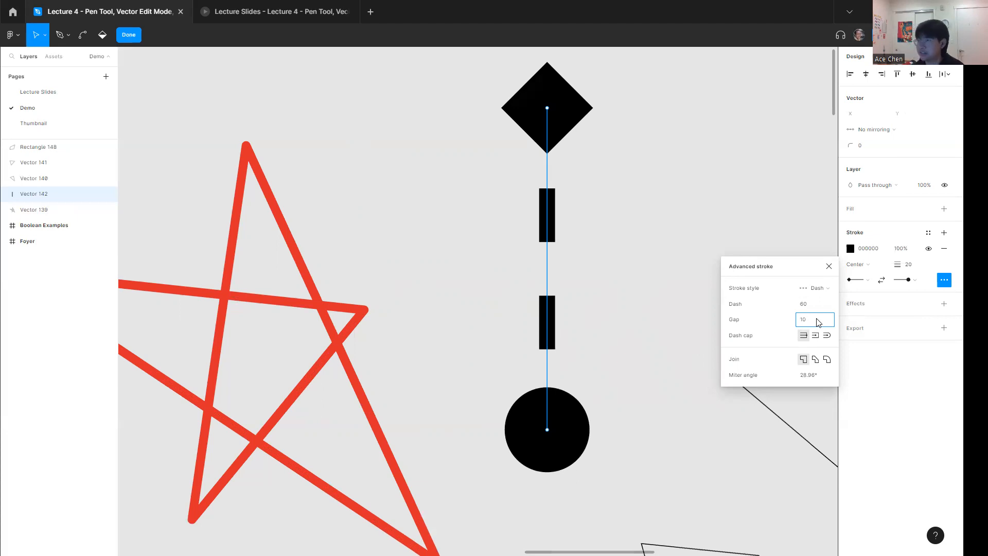
pyautogui.write('10')
pyautogui.press('Return')
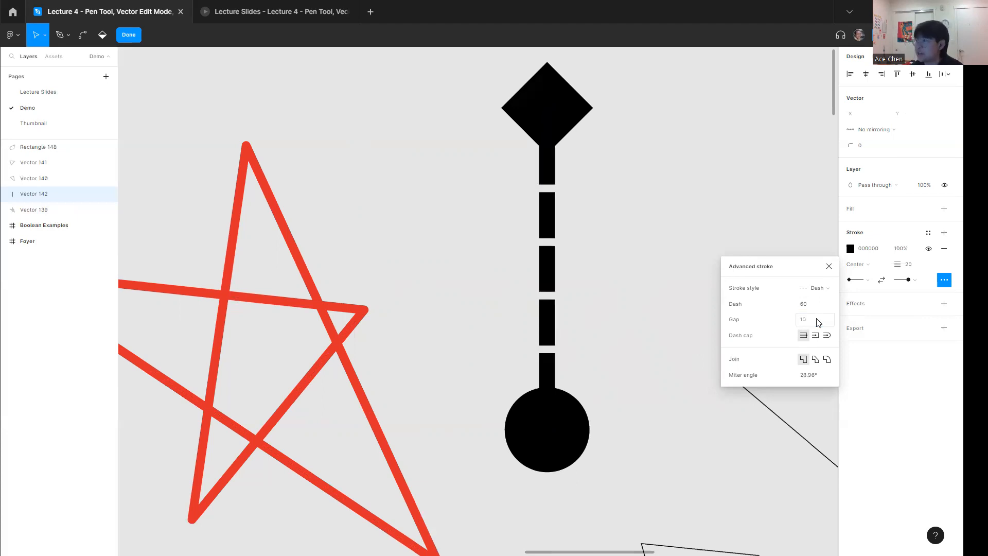
# Set the vertical line's gap to 60 and its dash length to 20, and close the advanced stroke settings.
pyautogui.click(813, 325)
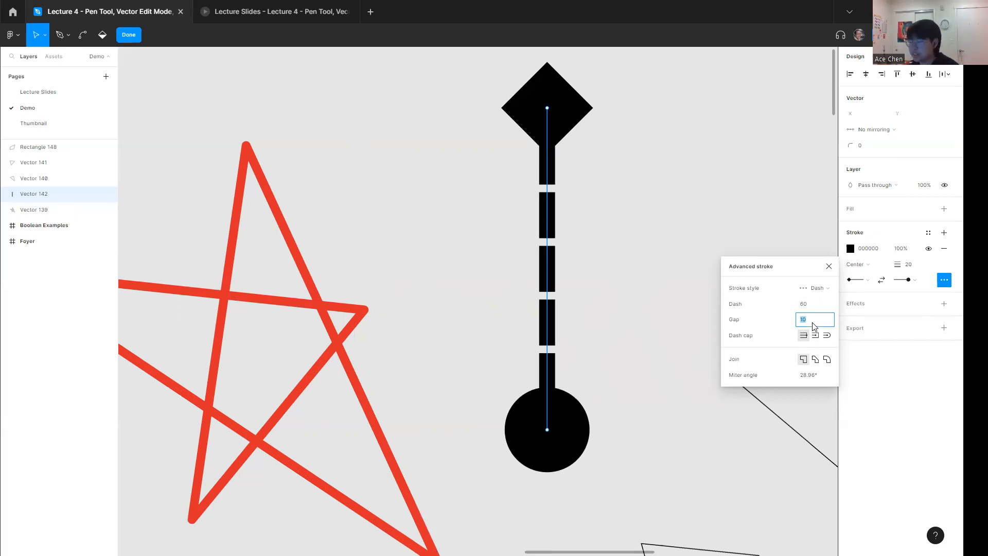
pyautogui.write('60')
pyautogui.press('Return')
pyautogui.click(814, 307)
pyautogui.write('20')
pyautogui.press('Return')
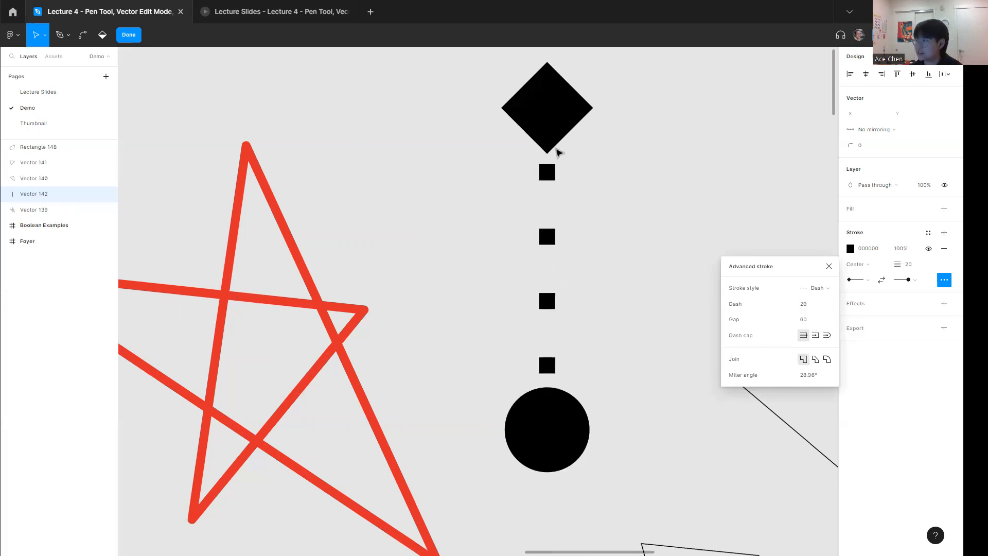
pyautogui.click(829, 266)
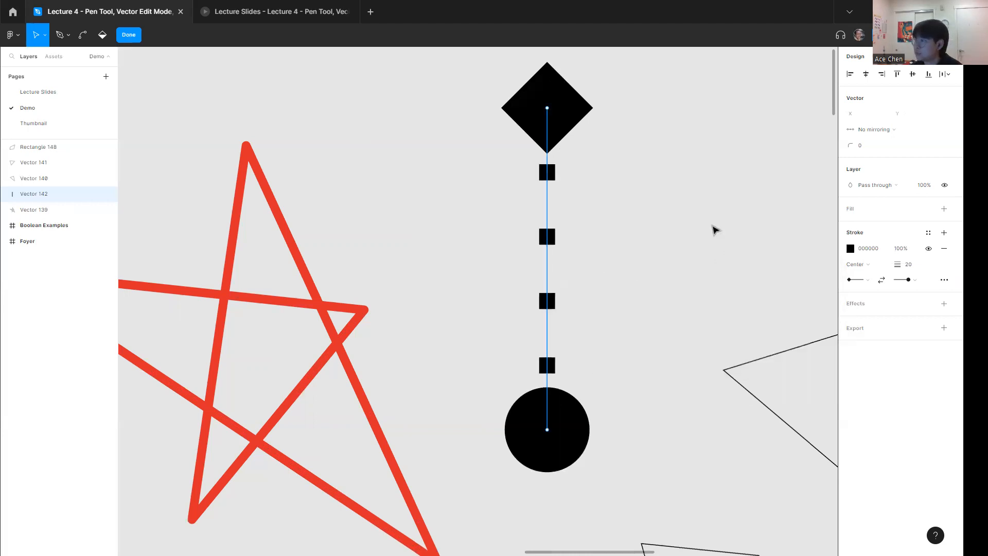
# View the Paint Bucket & Fill slide in the lecture slides and return to the design file.
pyautogui.click(292, 15)
pyautogui.press('Right')
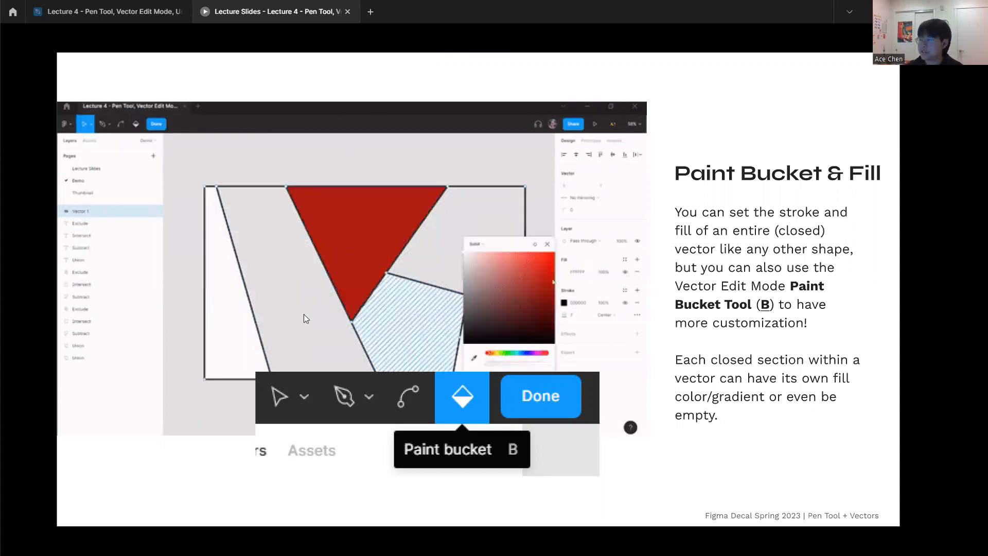
pyautogui.click(109, 14)
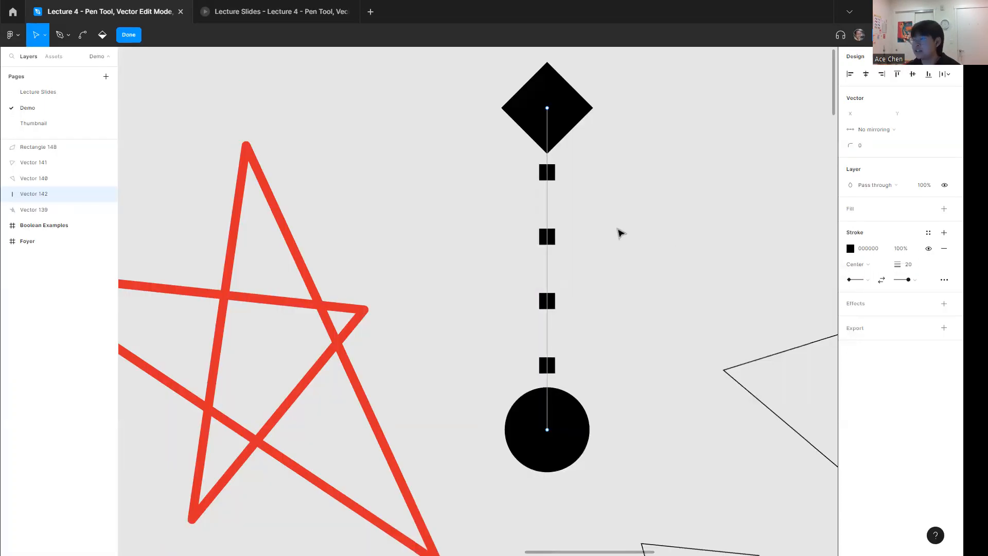
# Leave vector editing and draw a rectangle about 532 by 310 on an empty area of the canvas.
pyautogui.press('Escape')
pyautogui.press('Escape')
pyautogui.moveTo(495, 278); pyautogui.dragTo(438, 302)
pyautogui.moveTo(667, 256); pyautogui.dragTo(337, 410)
pyautogui.press('r')
pyautogui.moveTo(279, 153)
pyautogui.mouseDown()
pyautogui.moveTo(689, 363)
pyautogui.moveTo(715, 388)
pyautogui.moveTo(701, 398)
pyautogui.mouseUp()
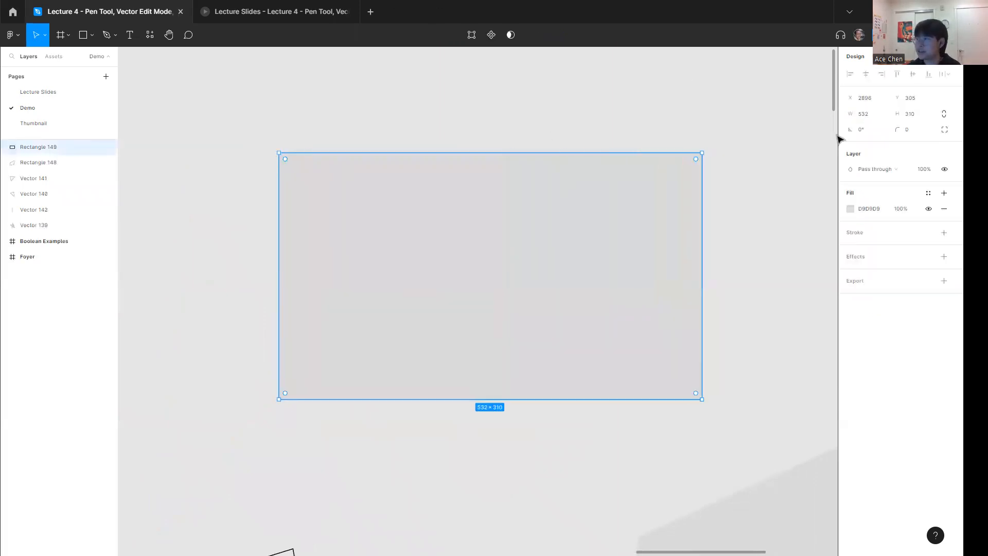
# Remove the rectangle's fill and give it a black stroke of width 10 aligned to Center.
pyautogui.click(944, 209)
pyautogui.click(943, 217)
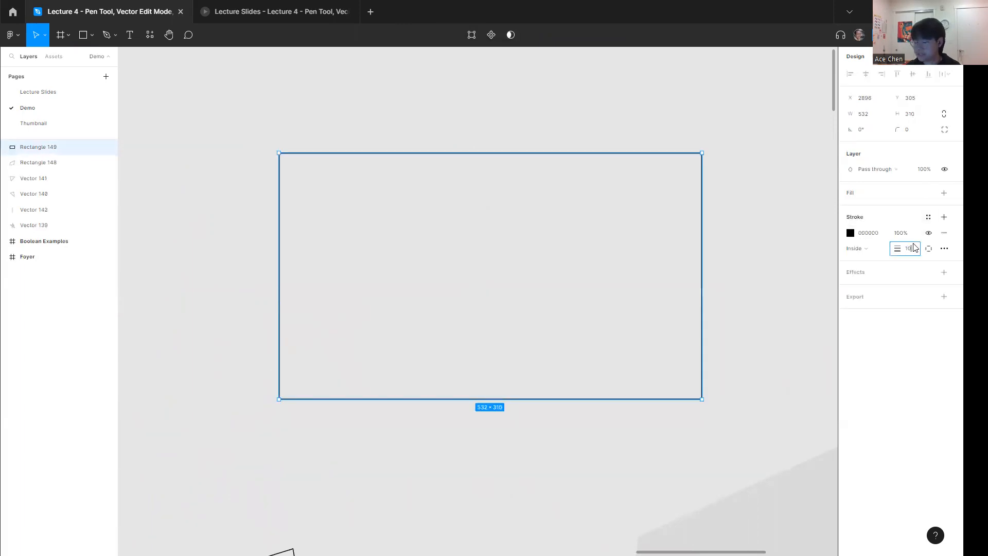
pyautogui.press('Return')
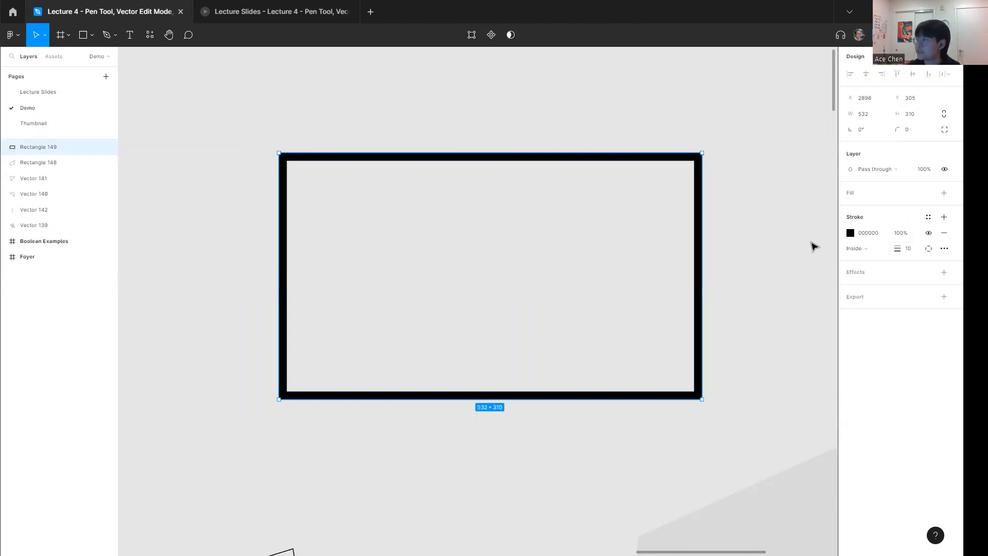
pyautogui.click(850, 252)
pyautogui.click(855, 239)
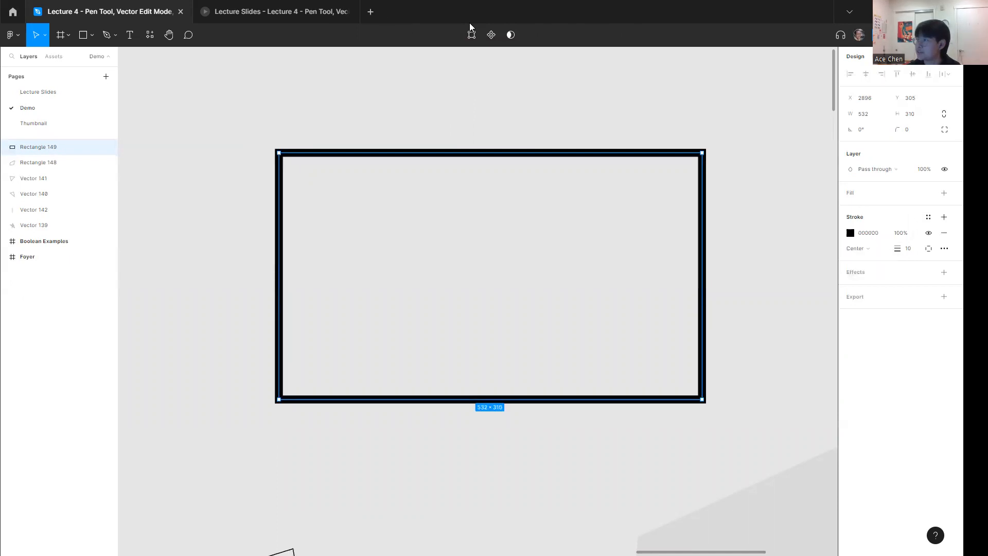
# Edit the rectangle as a vector and pen a diagonal from its top edge to its left edge, plus a segment joining the bottom edge to that diagonal.
pyautogui.click(470, 34)
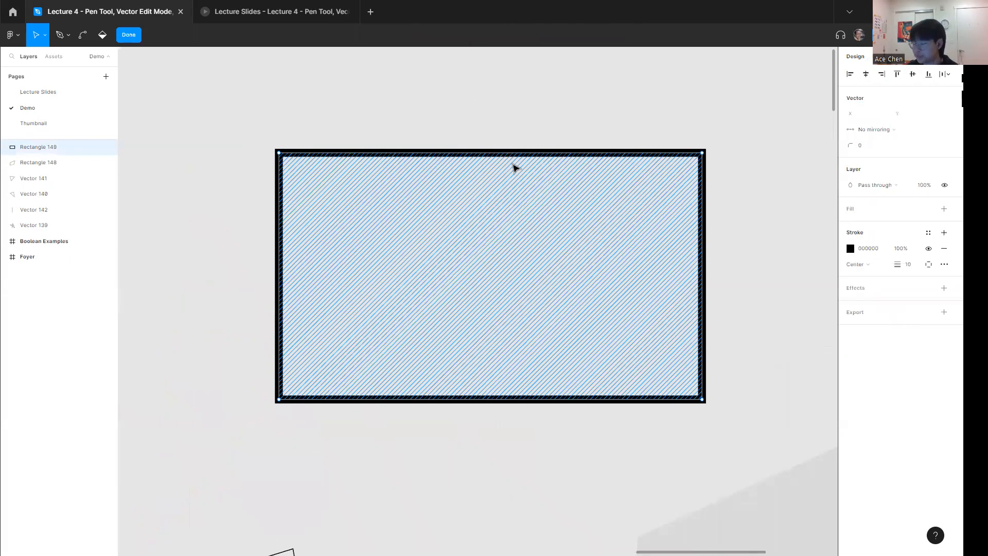
pyautogui.press('p')
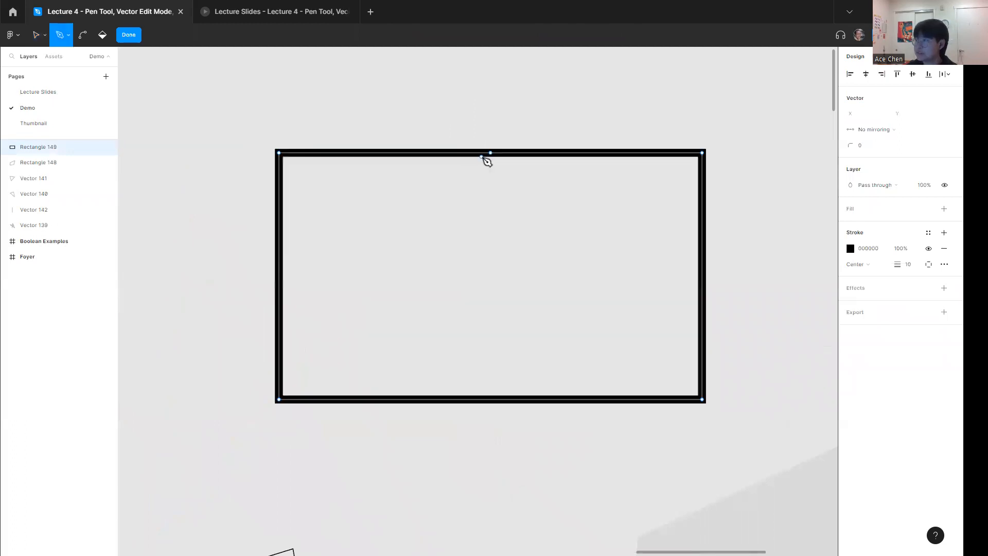
pyautogui.click(449, 153)
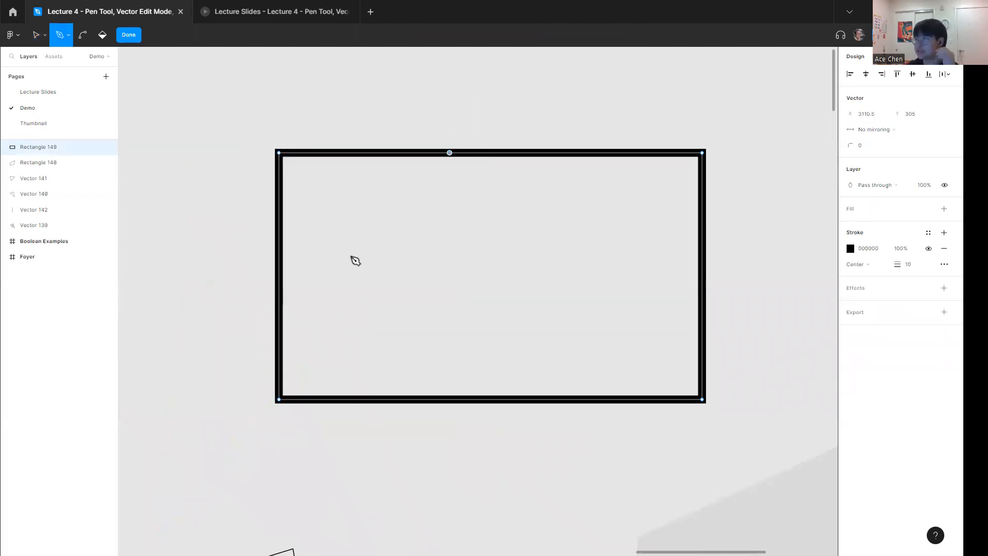
pyautogui.click(278, 313)
pyautogui.click(417, 399)
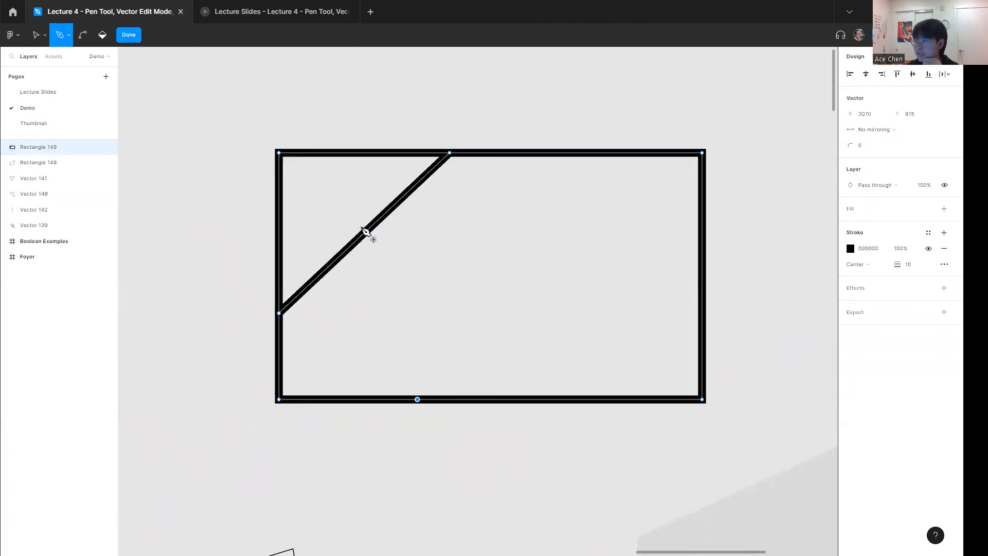
pyautogui.click(364, 233)
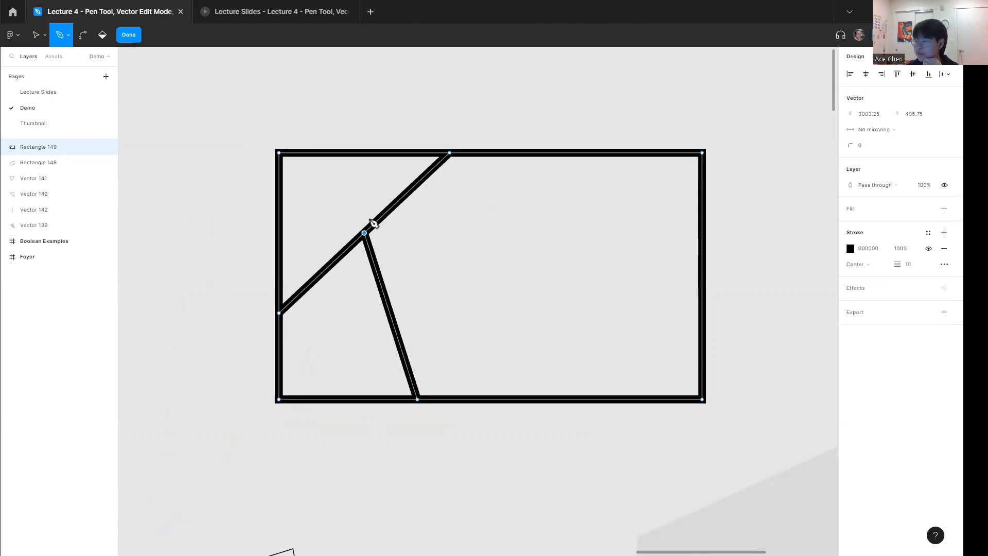
# Pen a segment from the diagonal to the rectangle's top edge, and another from that segment down to the bottom edge.
pyautogui.click(410, 187)
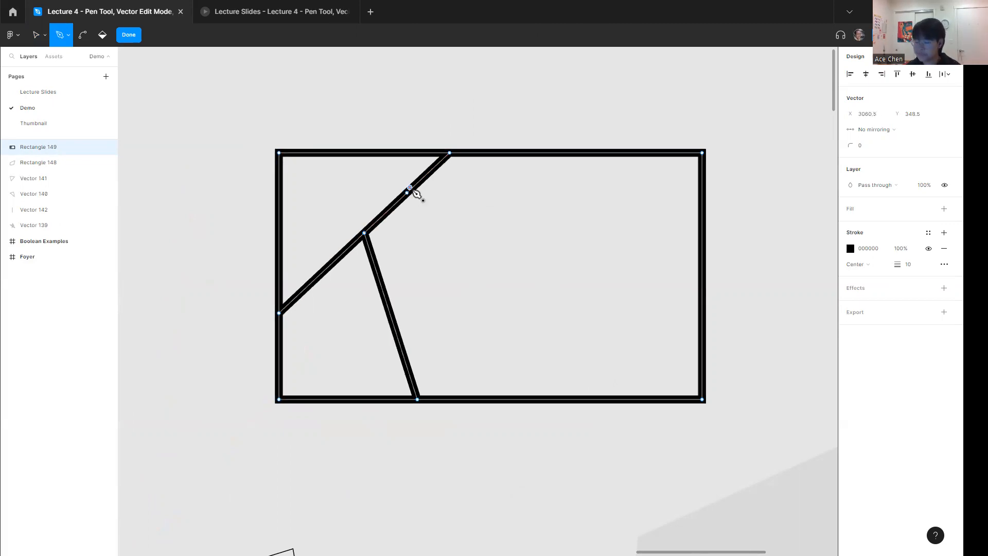
pyautogui.click(532, 153)
pyautogui.click(506, 163)
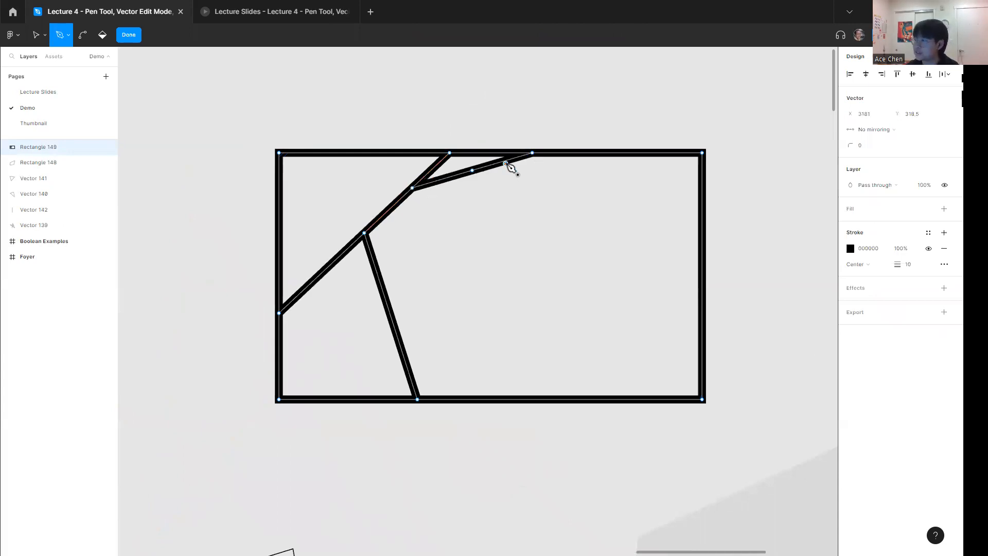
pyautogui.click(473, 397)
# Connect the near-vertical divider to the rectangle's upper right corner, and branch a segment from that line past the right edge to about X 3490.5, Y 420.5.
pyautogui.click(488, 265)
pyautogui.click(491, 265)
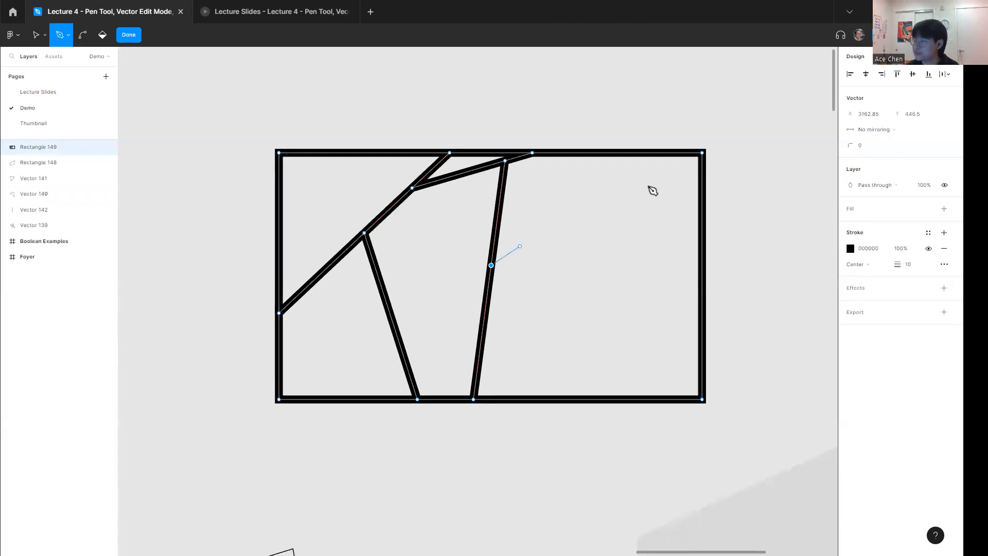
pyautogui.click(702, 153)
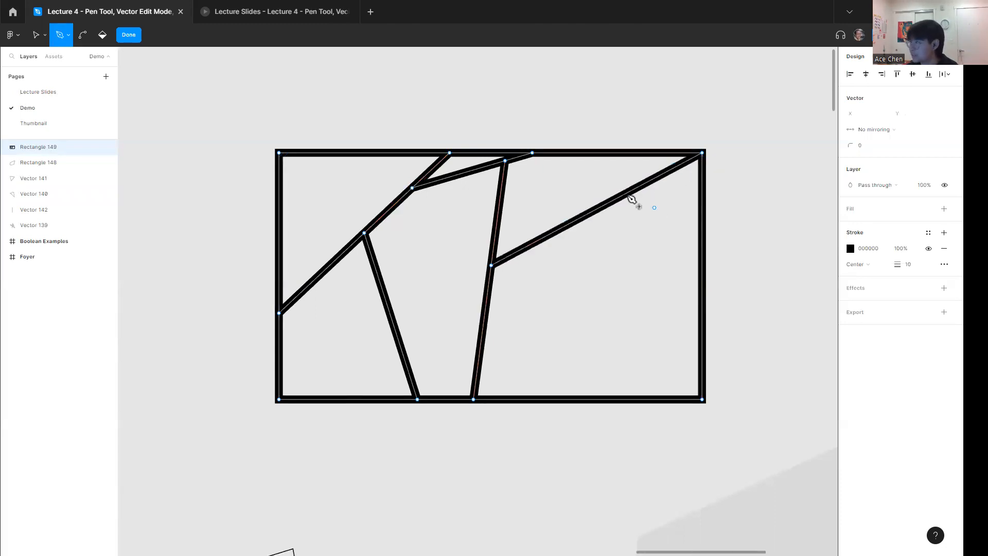
pyautogui.click(627, 194)
pyautogui.click(751, 253)
pyautogui.press('Escape')
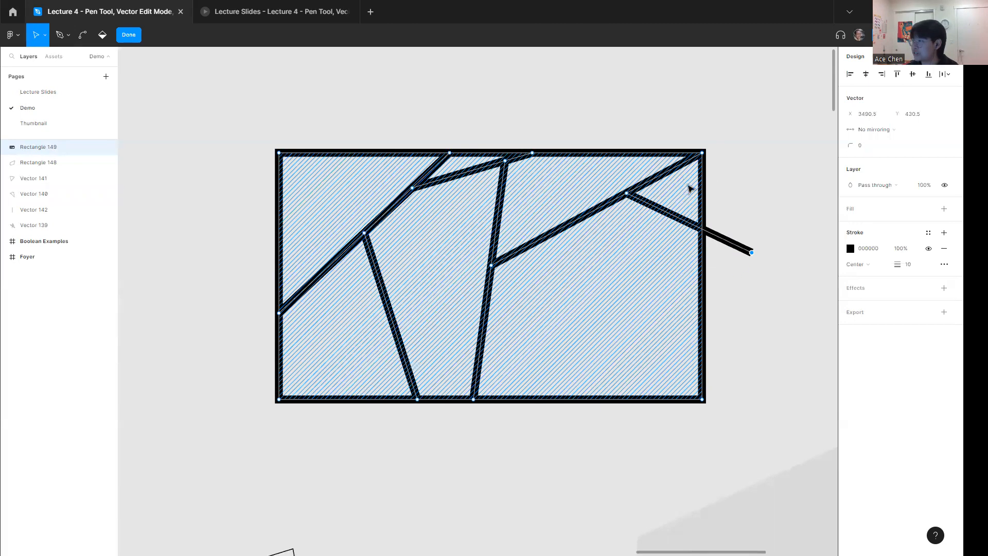
# Fill the small triangle in the rectangle's upper right corner with the Paint bucket, and undo the fill.
pyautogui.click(102, 35)
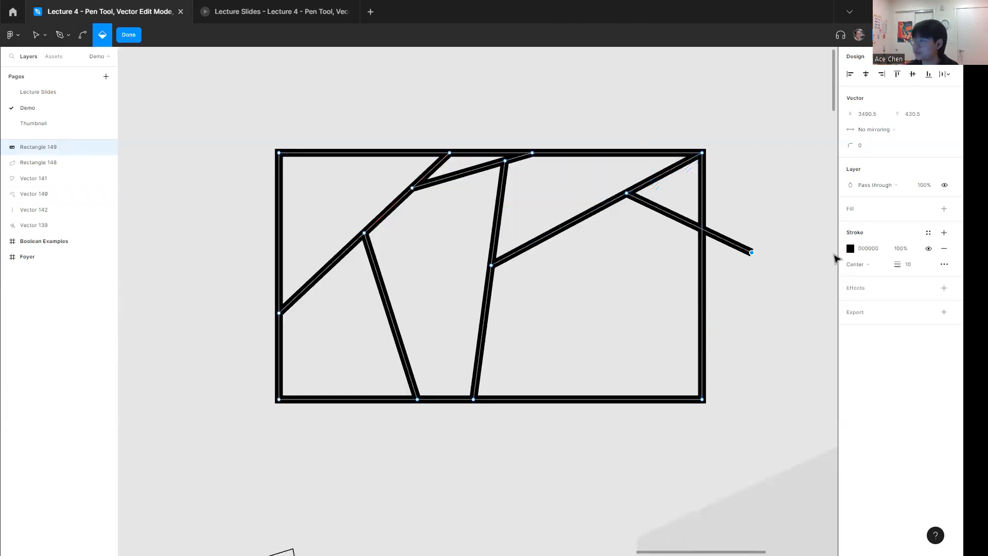
pyautogui.click(693, 213)
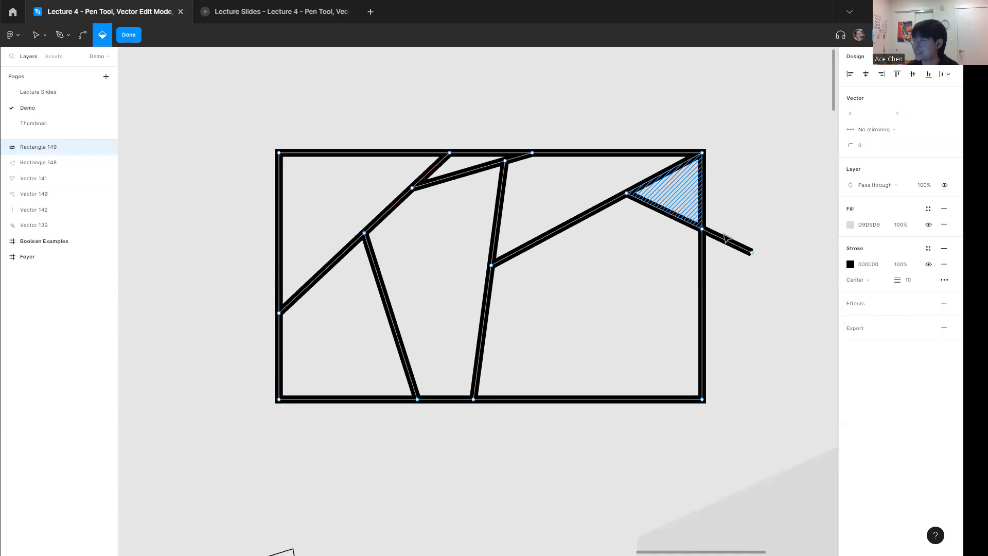
pyautogui.press('v')
pyautogui.hotkey('ctrl', 'z')
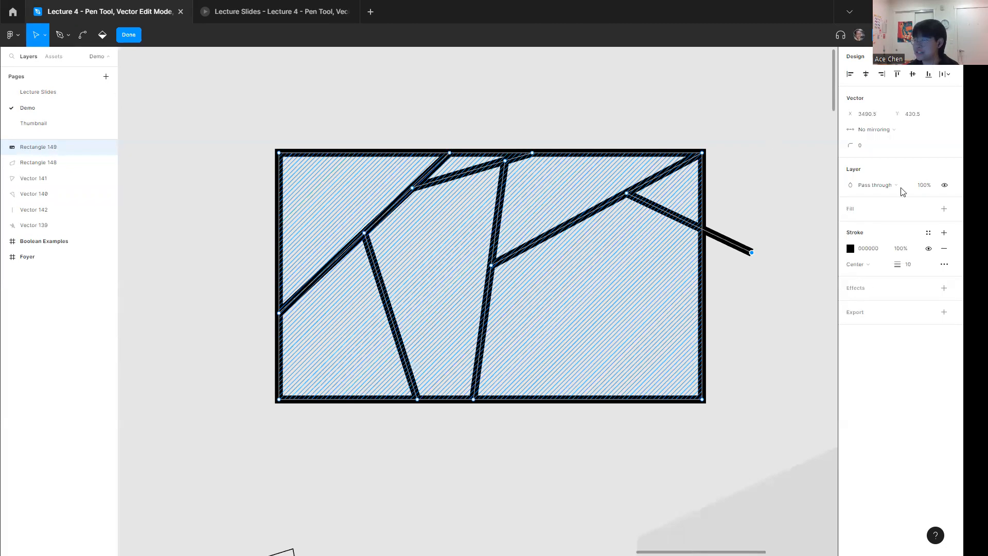
# Fill the upper right triangle using the Paint bucket at the crossing on the right edge, and return to the Move tool.
pyautogui.keyDown('ctrl'); pyautogui.scroll(5, 732, 258); pyautogui.keyUp('ctrl')
pyautogui.press('b')
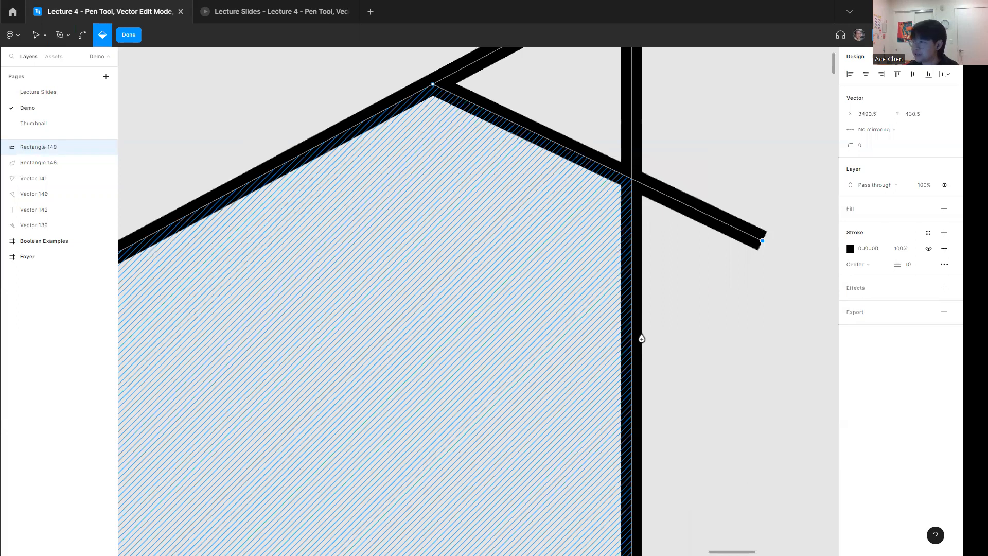
pyautogui.scroll(3, 642, 346)
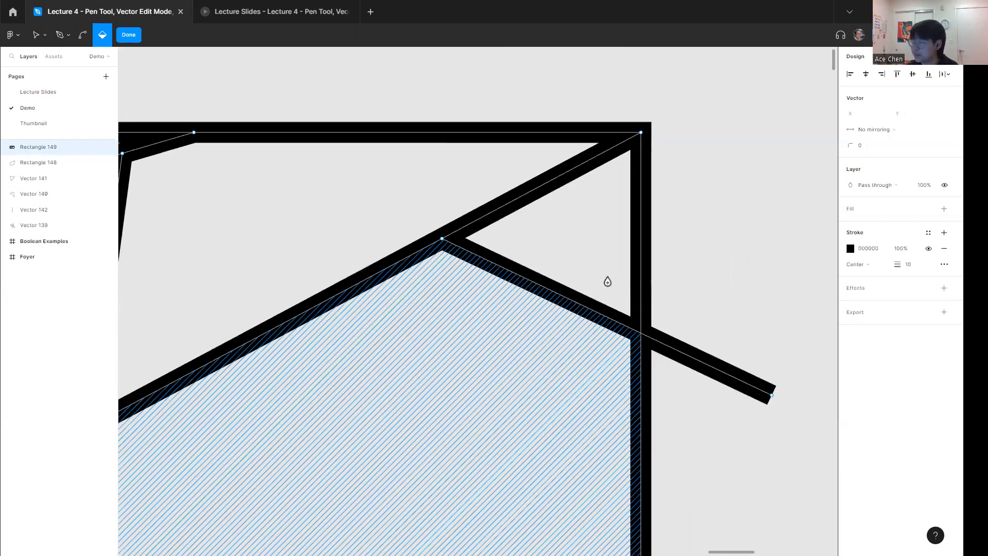
pyautogui.click(643, 332)
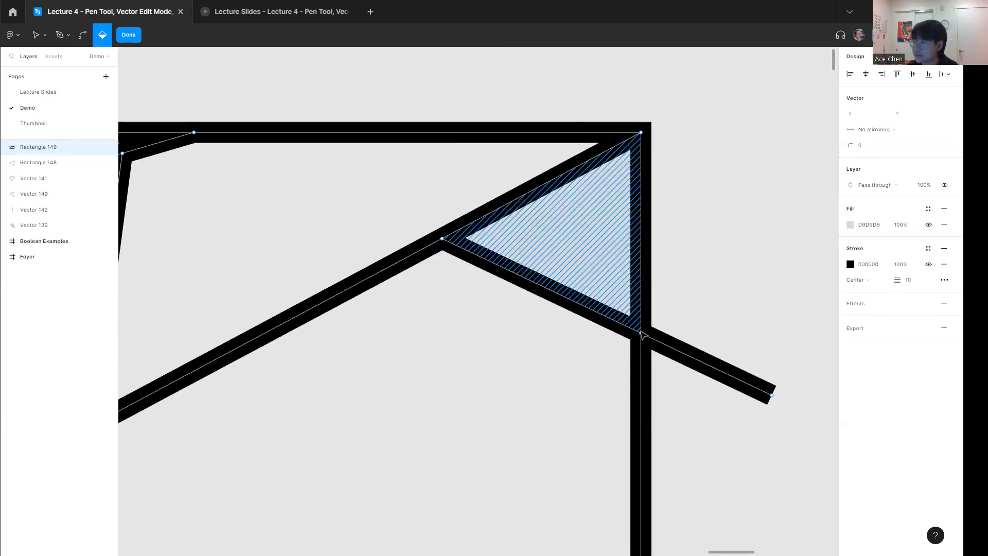
pyautogui.press('v')
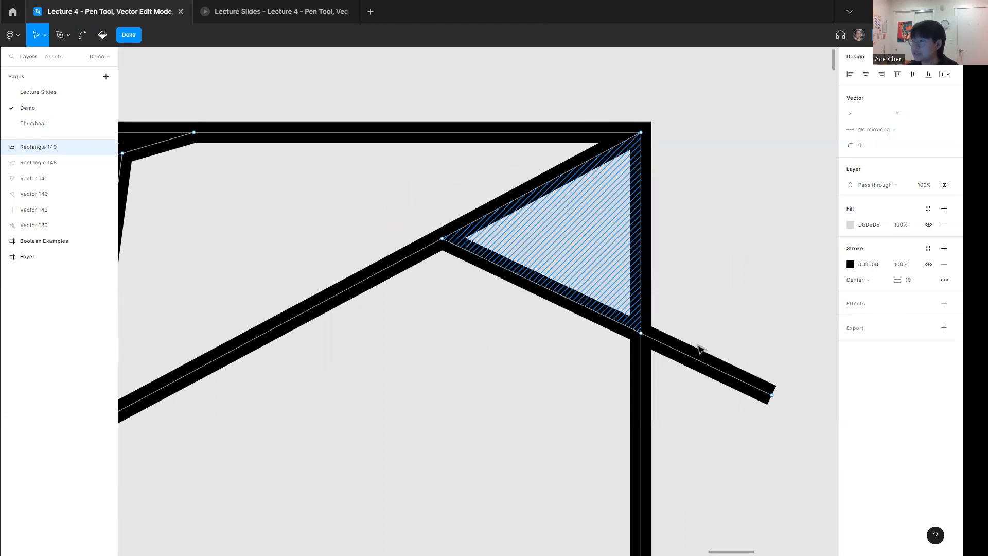
# Delete the end point of the short segment extending past the rectangle's right edge.
pyautogui.keyDown('ctrl'); pyautogui.scroll(-5, 702, 350); pyautogui.keyUp('ctrl')
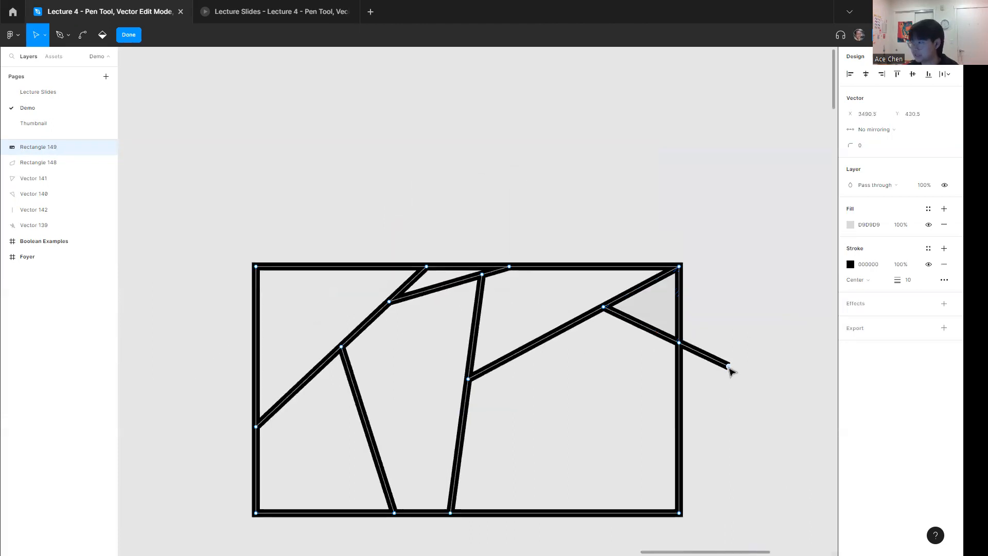
pyautogui.press('Delete')
# Pen a segment from the upper right diagonal to the bottom edge, and another crossing it from the near-vertical divider to the right edge.
pyautogui.press('p')
pyautogui.click(568, 325)
pyautogui.click(603, 512)
pyautogui.press('Escape')
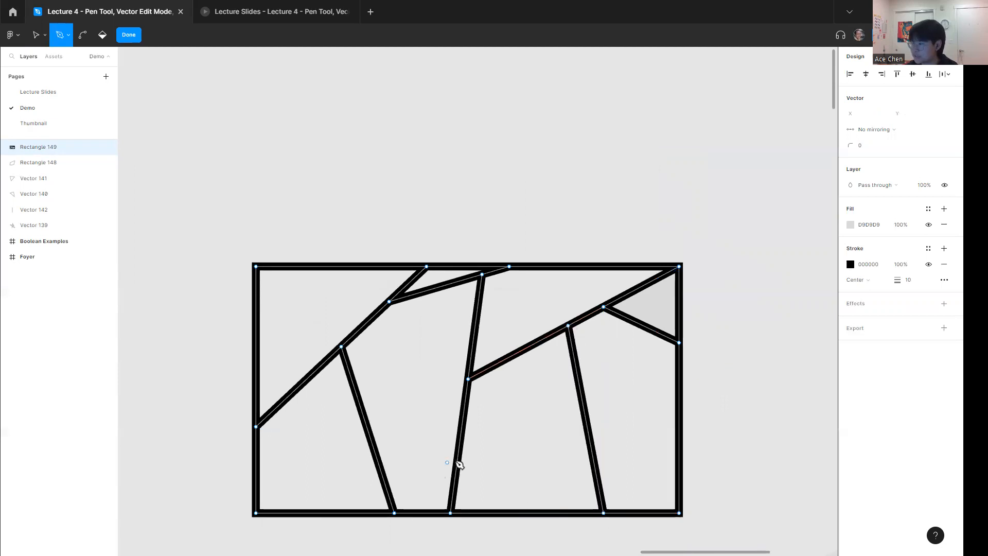
pyautogui.click(455, 458)
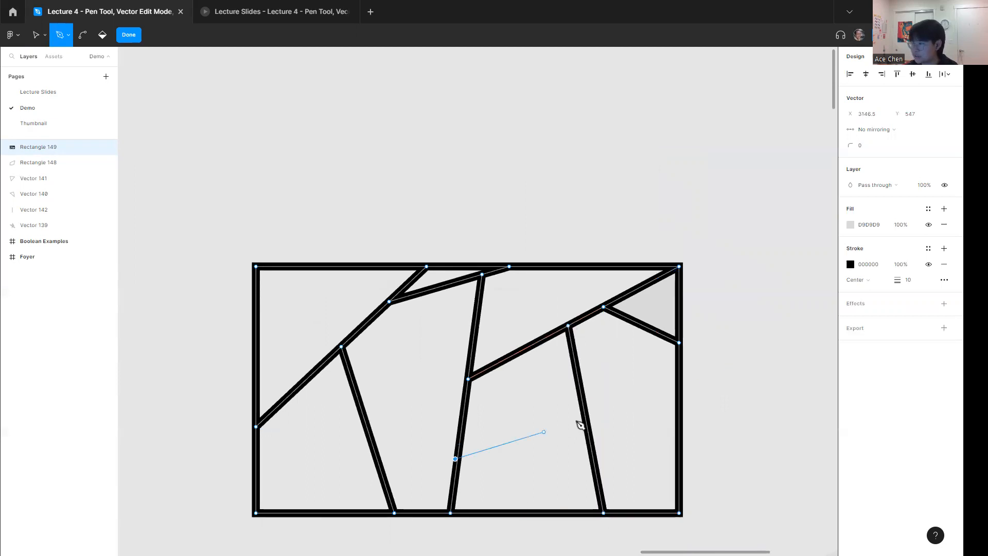
pyautogui.click(679, 403)
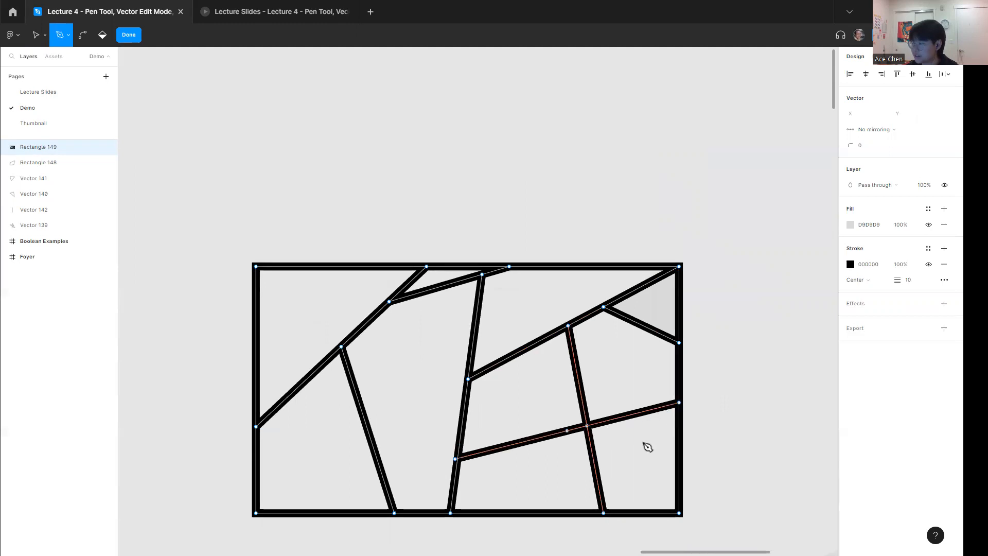
# Activate the Paint bucket and change the fill of the upper right triangle to FF5454.
pyautogui.click(102, 34)
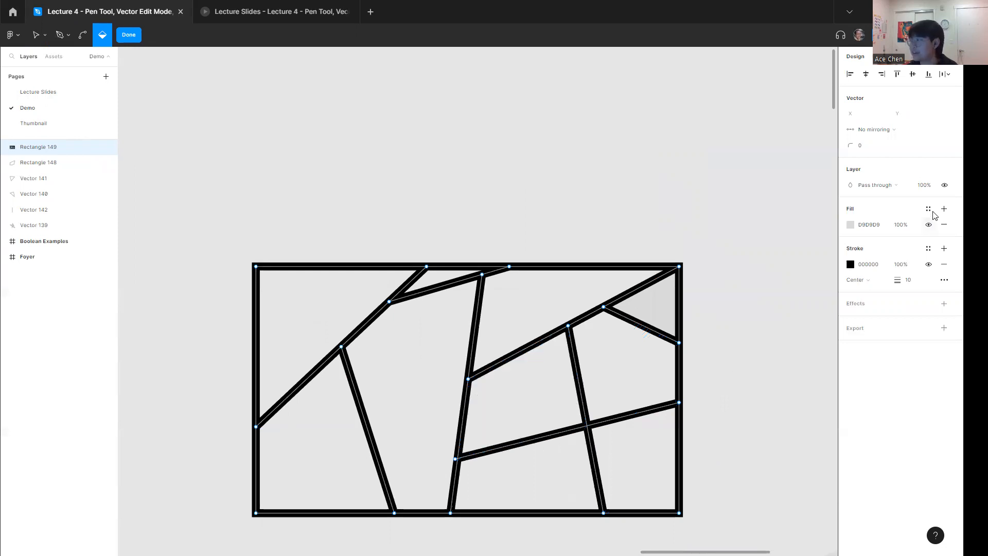
pyautogui.click(850, 225)
pyautogui.moveTo(788, 285); pyautogui.dragTo(803, 216)
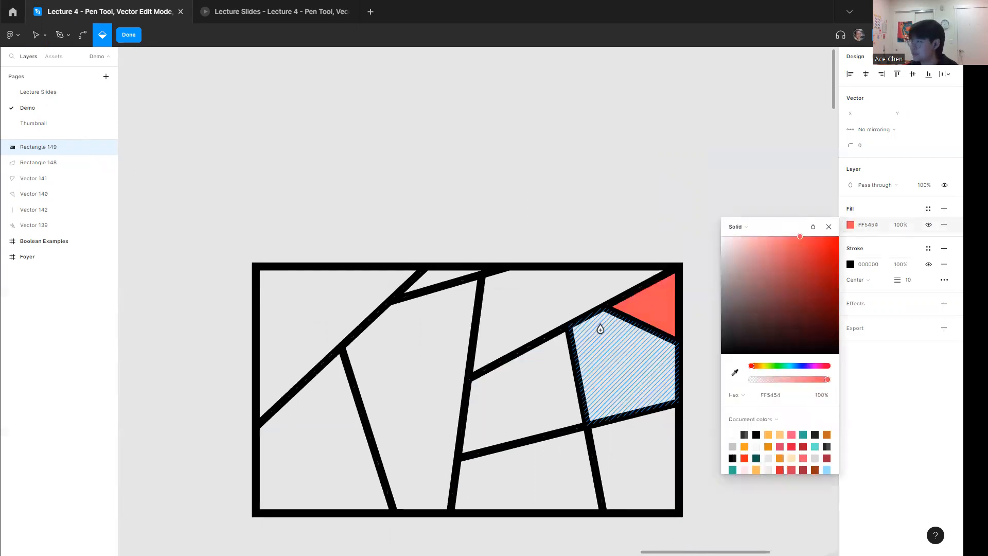
# Fill the region above the right diagonal with dark red 661212 and the region below the red triangle with yellow E7FF54.
pyautogui.click(524, 306)
pyautogui.moveTo(813, 269); pyautogui.dragTo(808, 317)
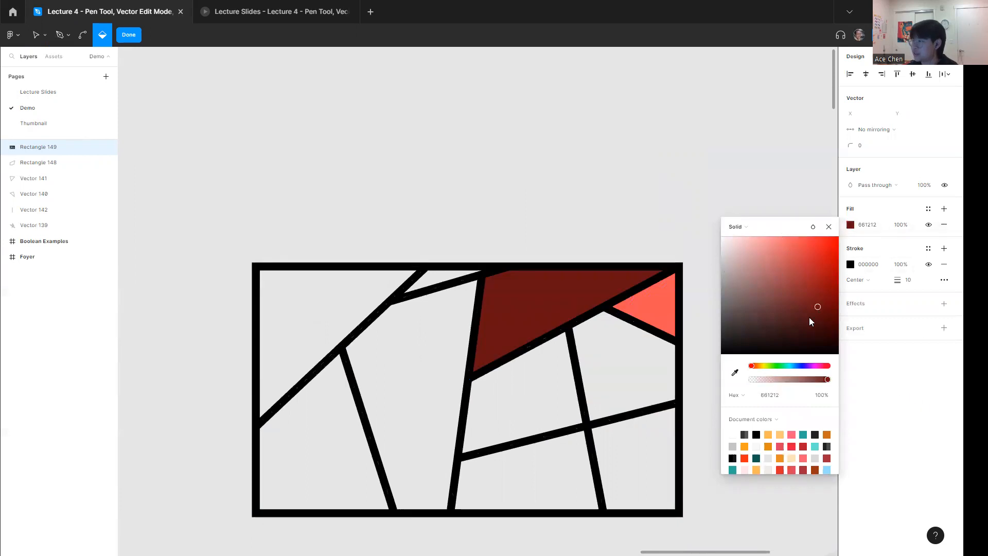
pyautogui.click(618, 369)
pyautogui.click(767, 365)
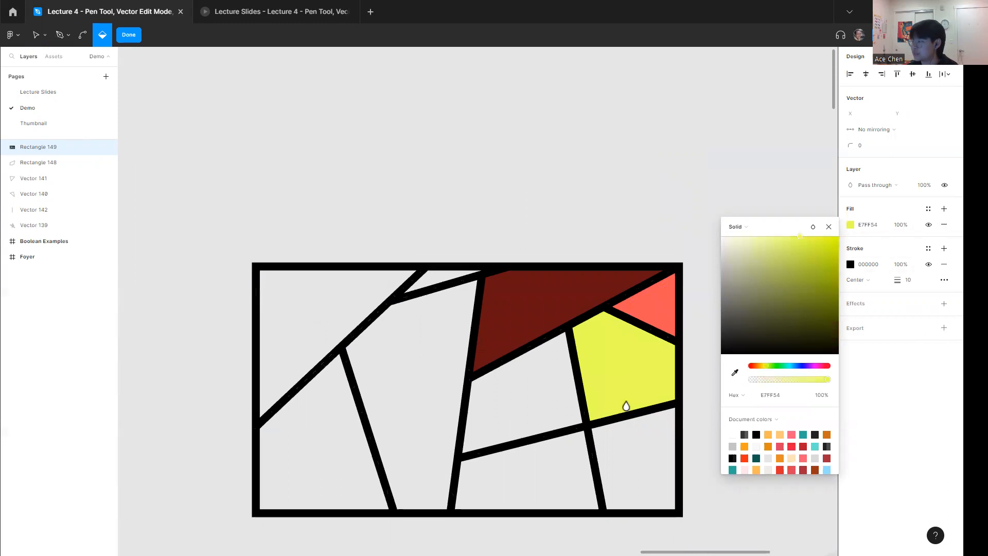
# Fill the region beside the yellow one with green 54FF8E and the lower right corner region with blue 54CCFF.
pyautogui.click(567, 403)
pyautogui.click(781, 366)
pyautogui.click(615, 495)
pyautogui.click(796, 366)
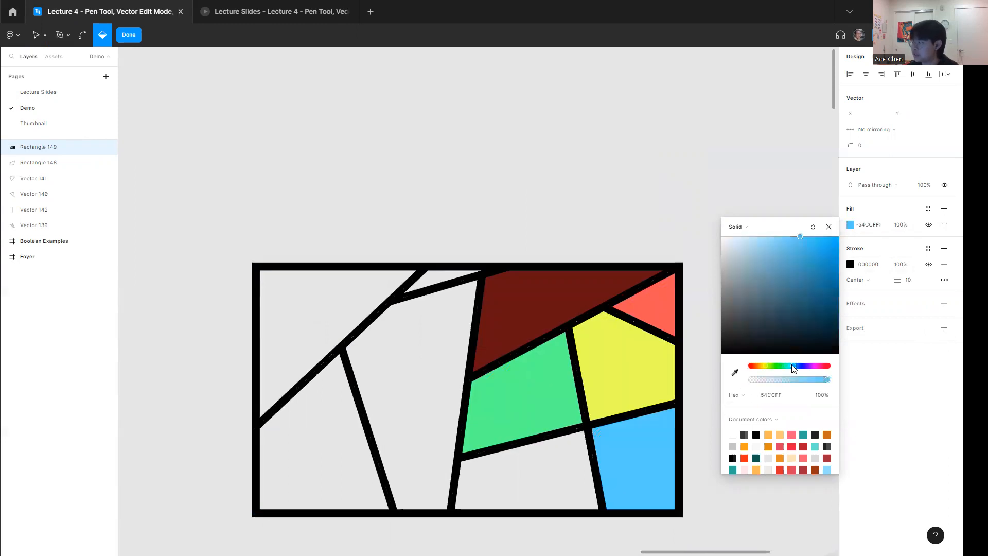
# Fill the region below the green one with purple 8054FF and the tall middle region with pink FF54E4.
pyautogui.click(571, 475)
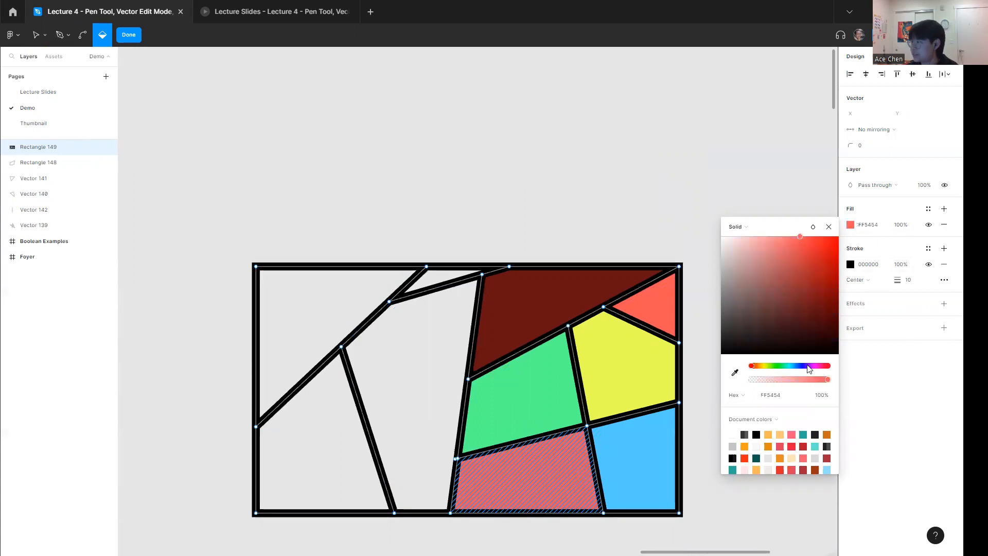
pyautogui.click(808, 366)
pyautogui.click(417, 395)
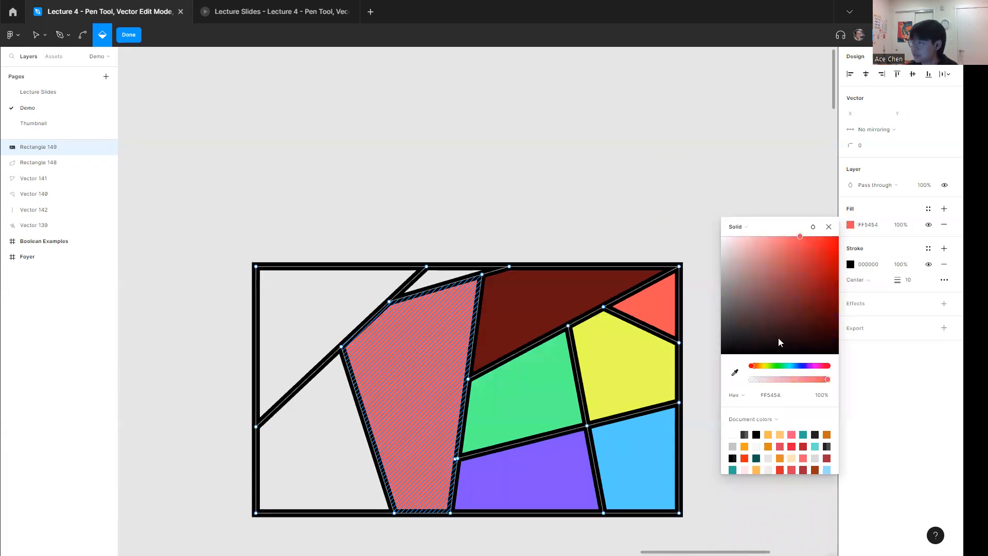
pyautogui.click(817, 366)
# Fill the lower left region with white FFFFFF and the upper left region with black 000000.
pyautogui.click(314, 458)
pyautogui.hotkey('ctrl', 'z')
pyautogui.click(303, 317)
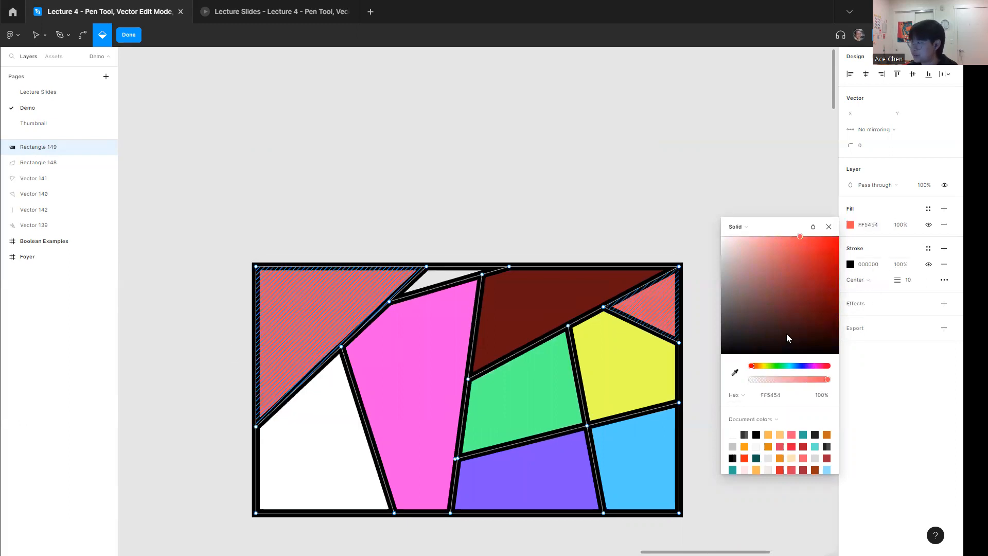
pyautogui.hotkey('ctrl', 'z')
# Fill the small region at the top edge with violet 6C54FF, and leave vector editing.
pyautogui.click(443, 278)
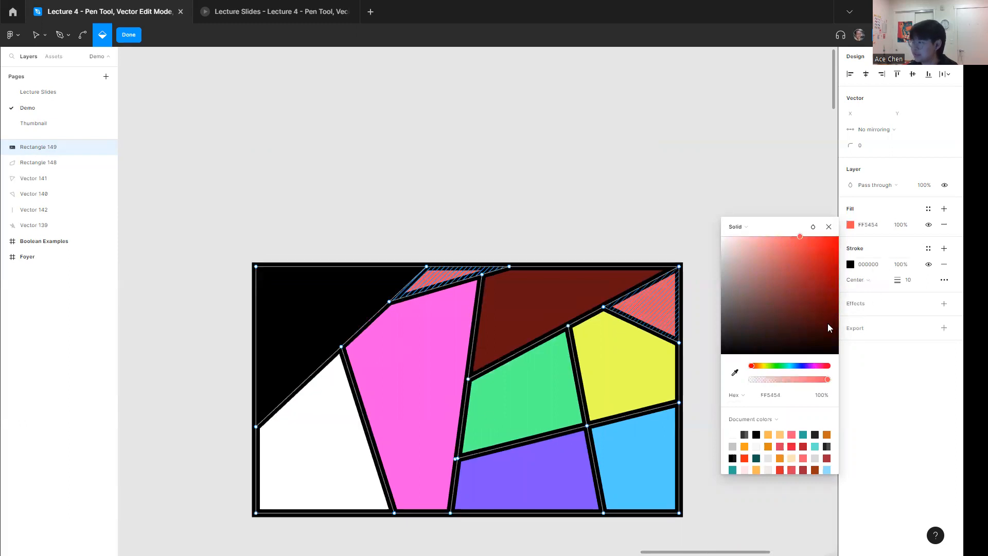
pyautogui.click(805, 367)
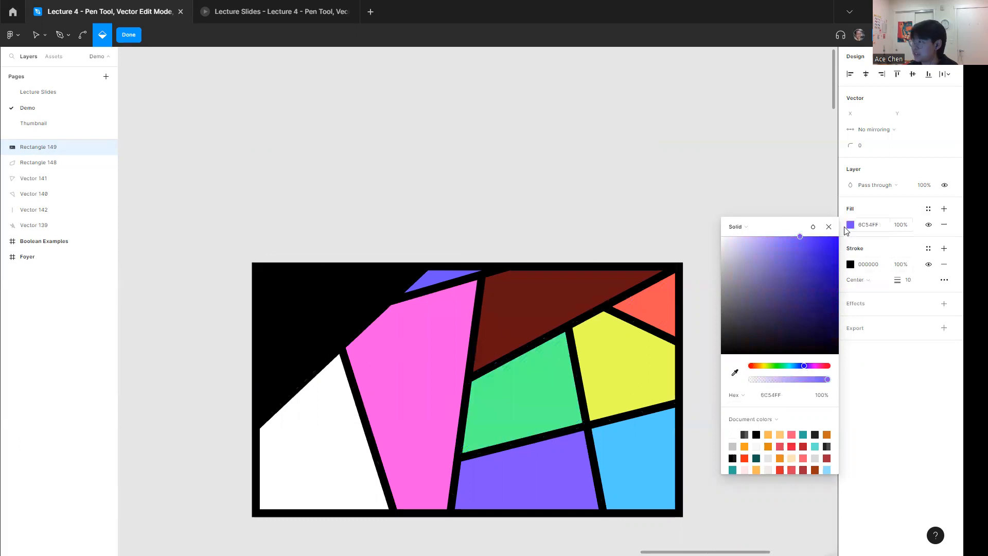
pyautogui.press('Escape')
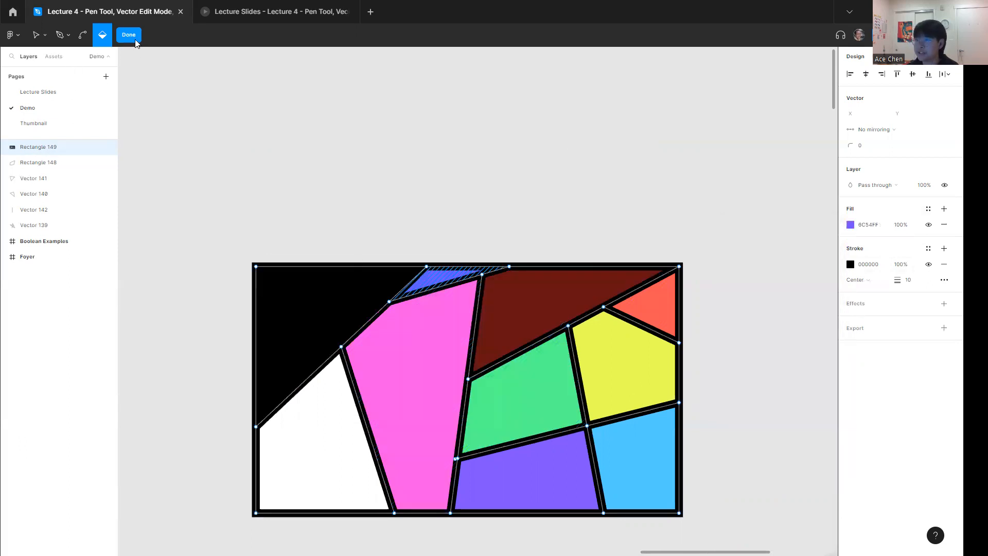
pyautogui.press('Escape')
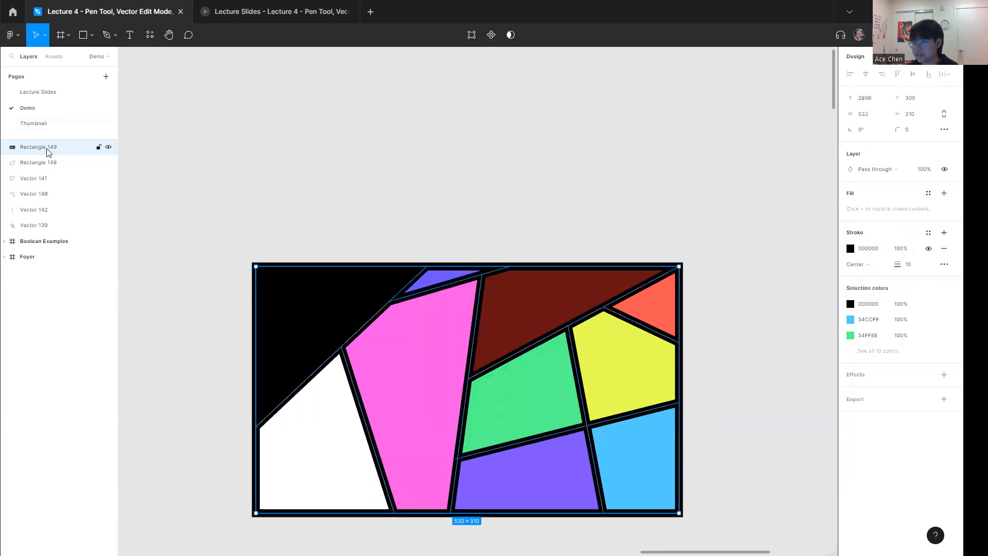
# Expand the full list of selection colors, then move the multicolored rectangle up to about X 2882, Y 145 and deselect it.
pyautogui.click(888, 350)
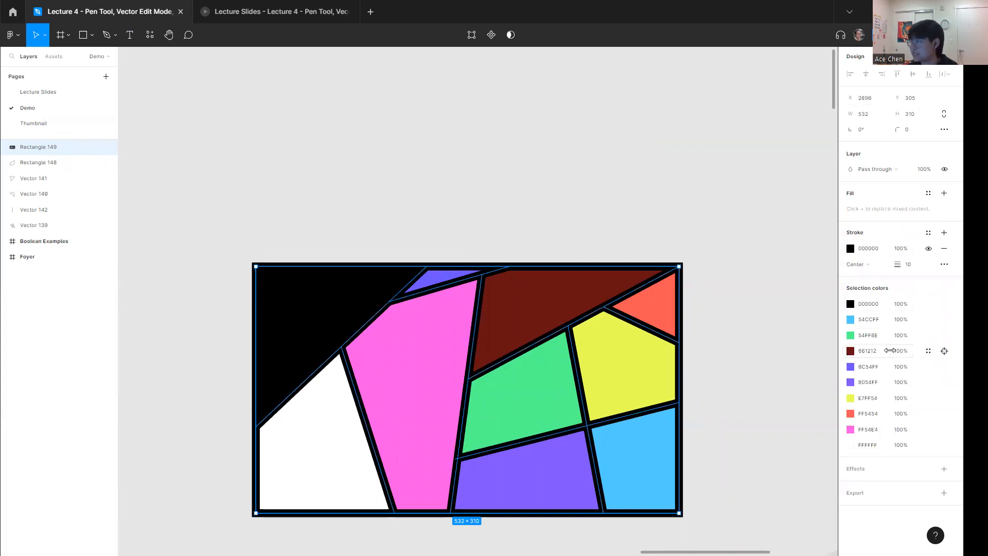
pyautogui.click(657, 130)
pyautogui.click(479, 390)
pyautogui.moveTo(478, 390); pyautogui.dragTo(466, 262)
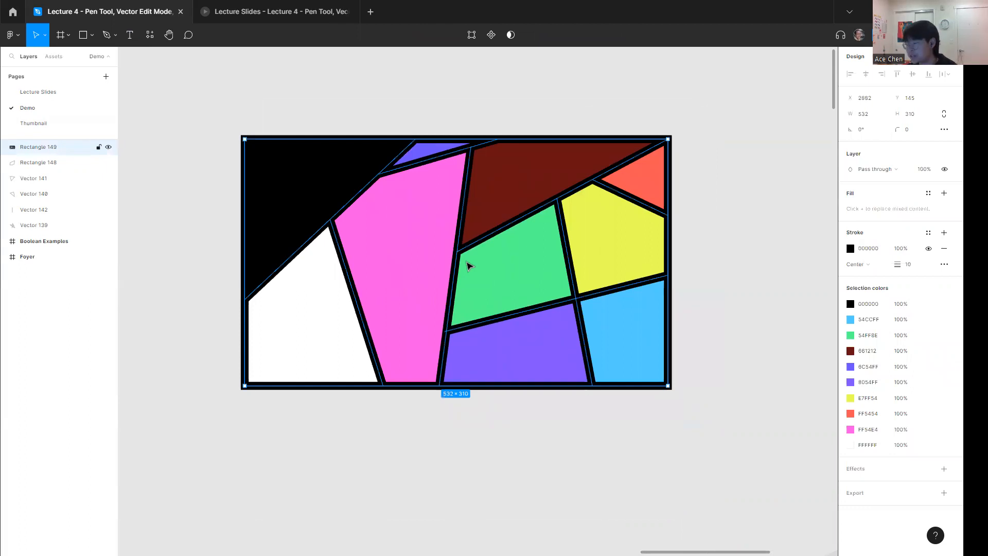
pyautogui.click(243, 121)
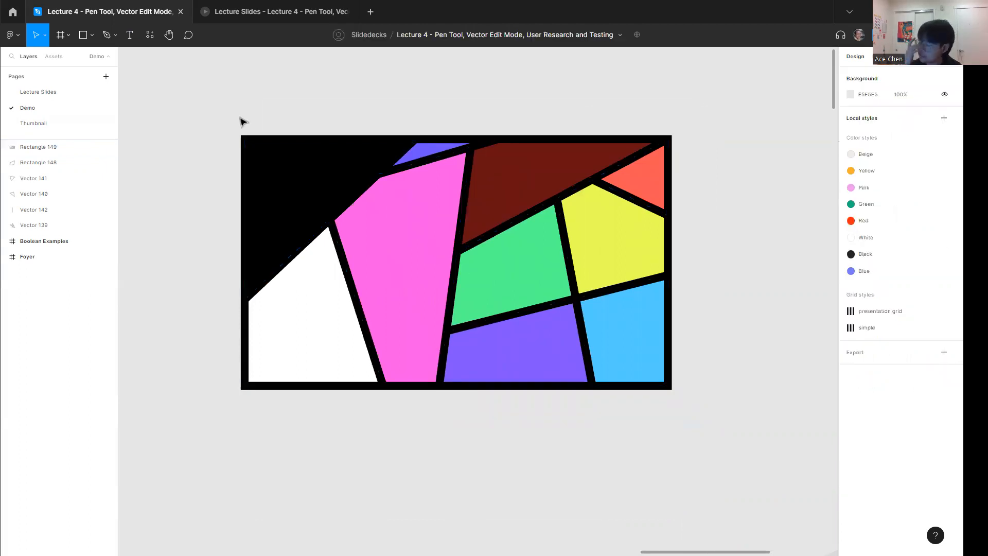
# View the Paint Bucket & Fill slide in the lecture slides, and return to the Demo page.
pyautogui.click(279, 13)
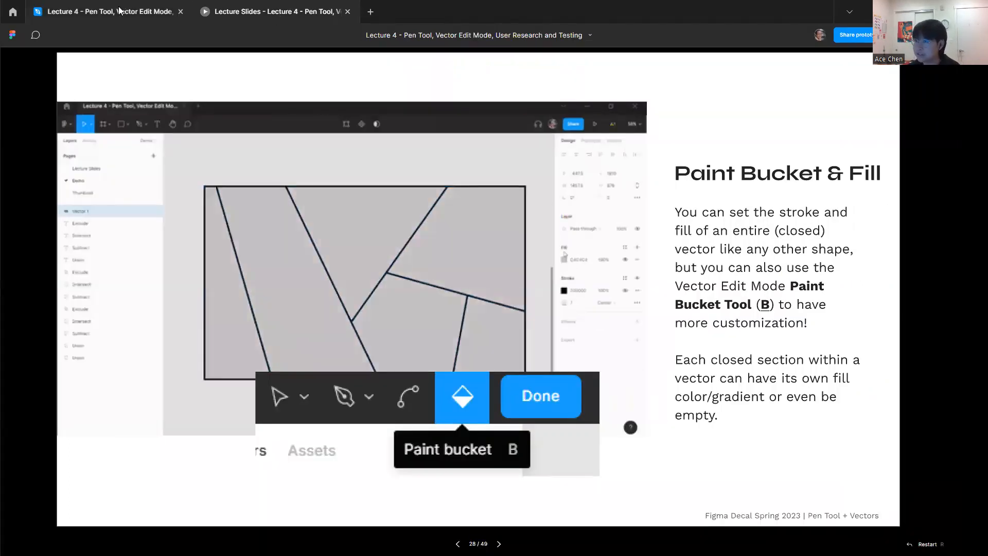
pyautogui.click(96, 11)
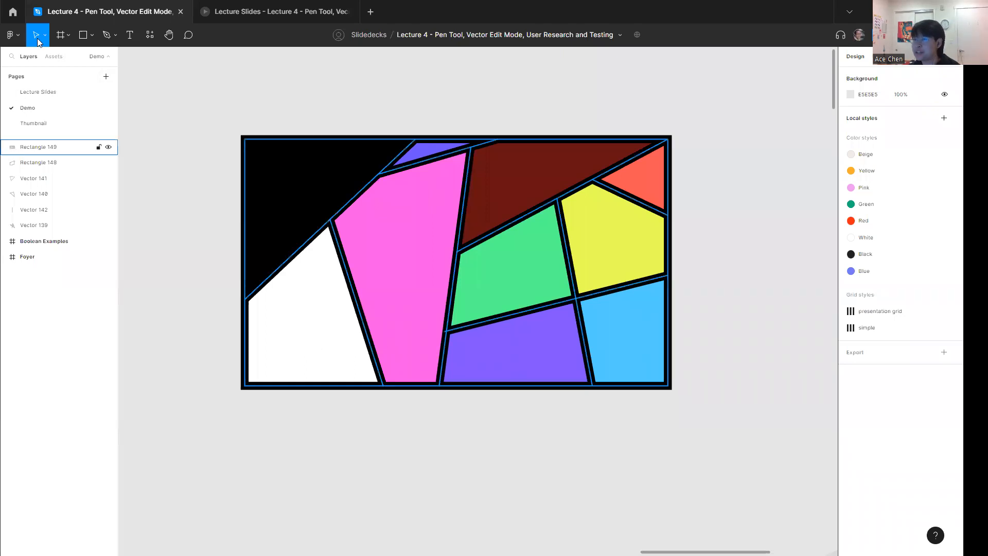
# Edit the multicolored vector and use the Paint bucket to clear its pink, yellow, dark red, white, light blue and black fills.
pyautogui.click(441, 215)
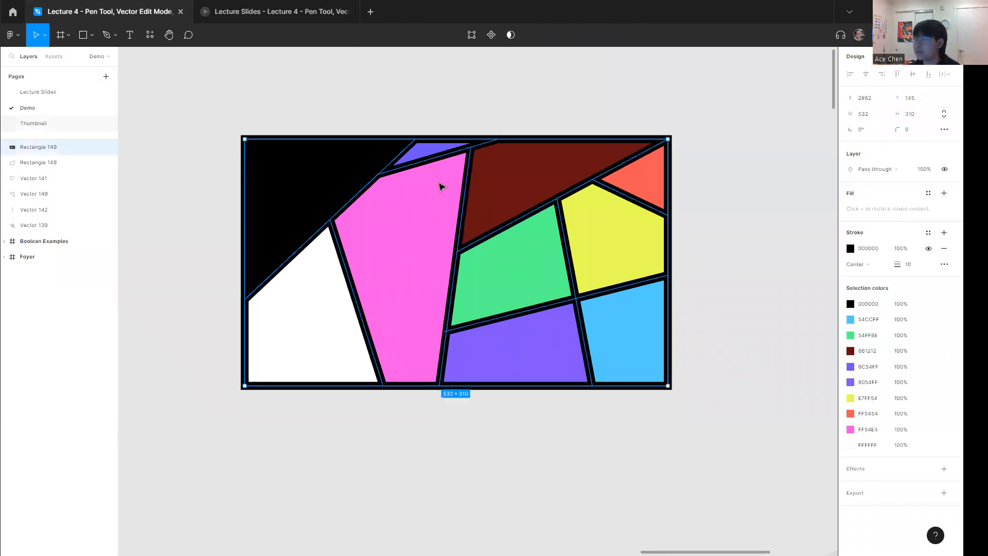
pyautogui.doubleClick(440, 187)
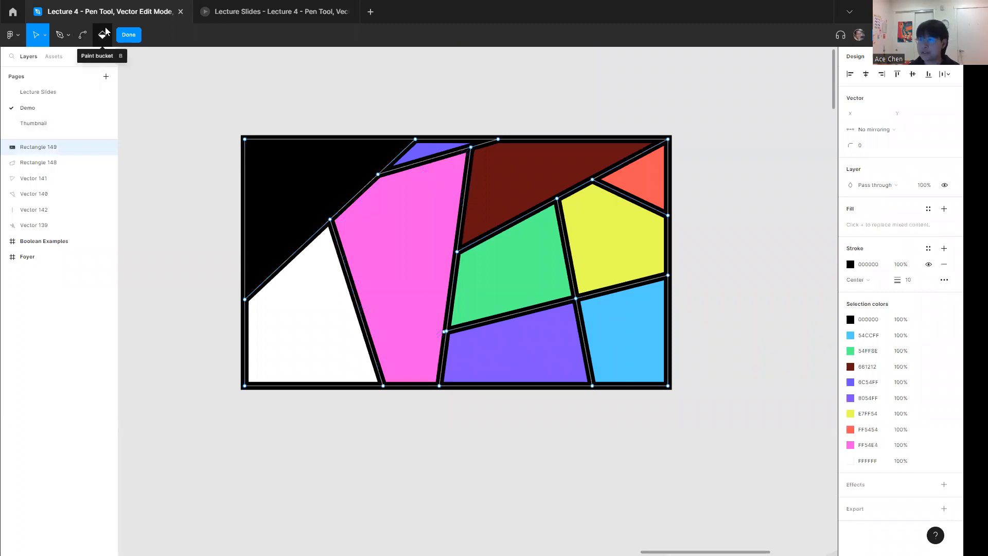
pyautogui.press('b')
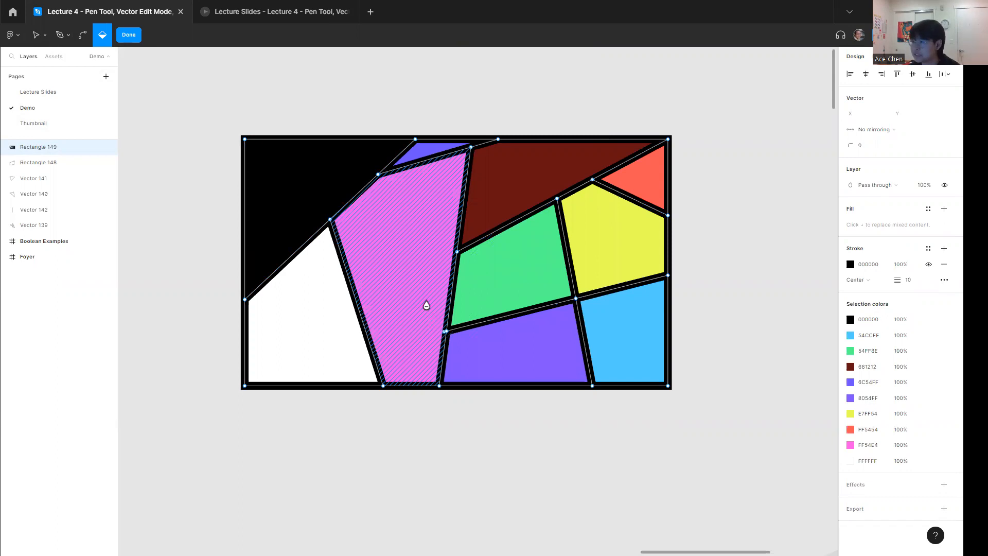
pyautogui.click(423, 218)
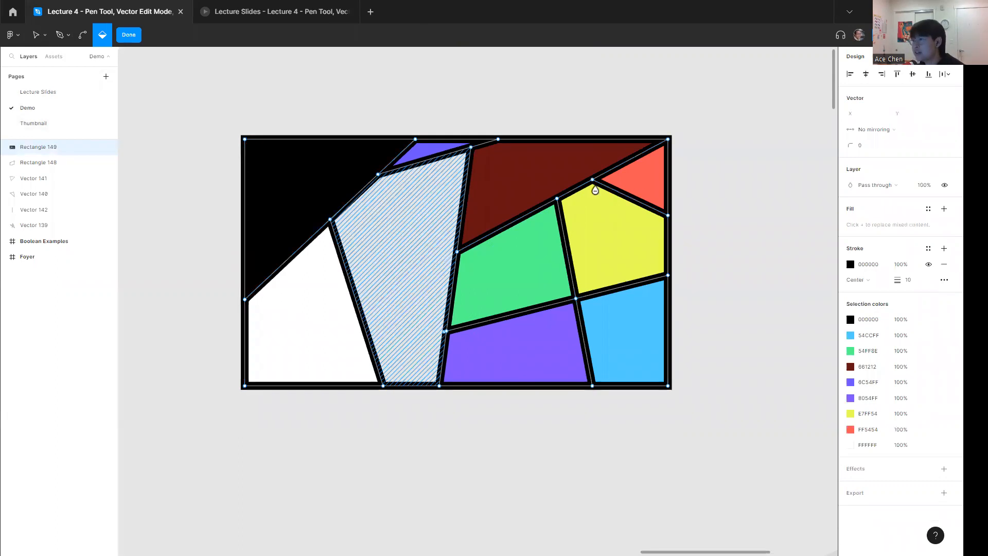
pyautogui.click(574, 203)
pyautogui.click(585, 181)
pyautogui.click(363, 305)
pyautogui.click(638, 333)
pyautogui.click(320, 186)
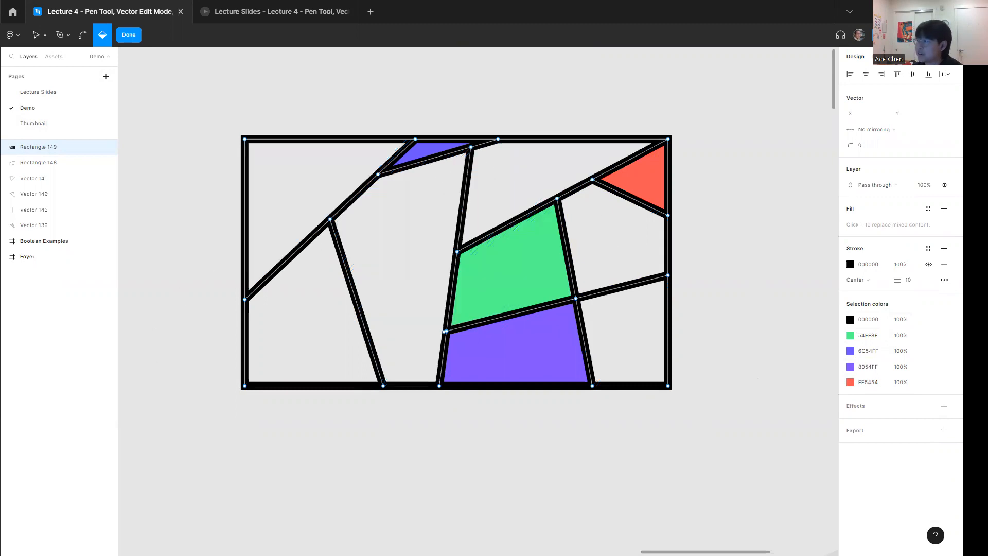
# Fill the lower left region with red FF0808 using the Paint bucket, and leave vector editing.
pyautogui.click(305, 331)
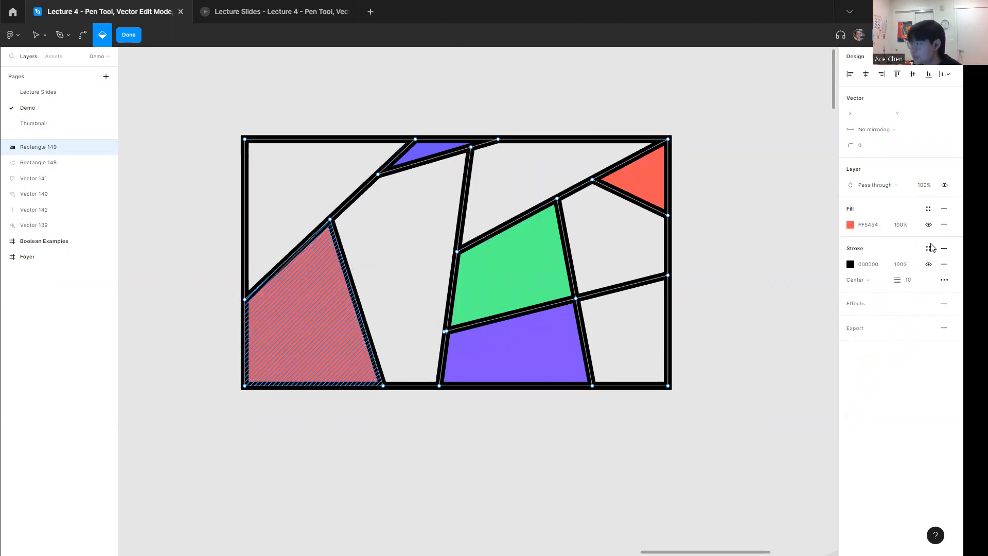
pyautogui.click(850, 224)
pyautogui.moveTo(811, 270); pyautogui.dragTo(773, 288)
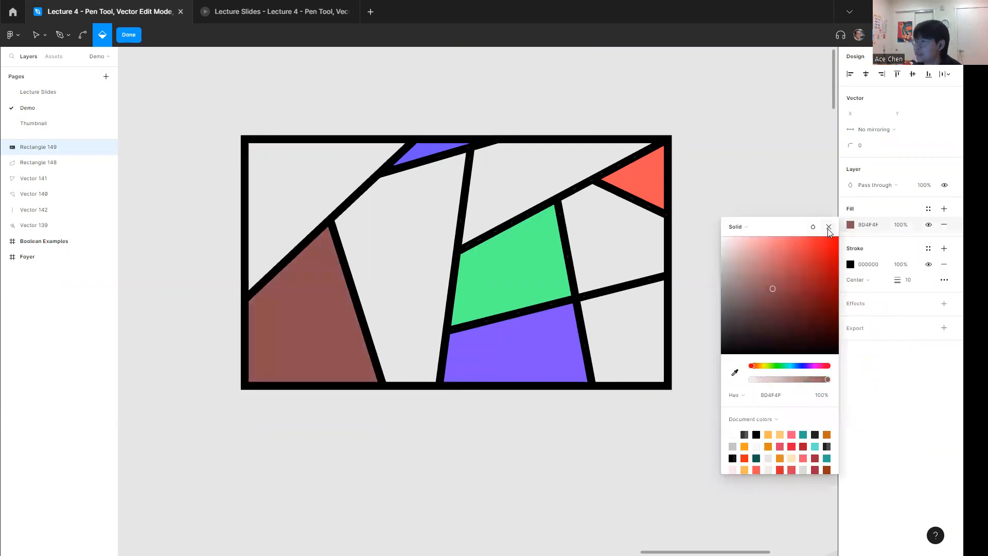
pyautogui.moveTo(829, 232); pyautogui.dragTo(835, 233)
pyautogui.click(828, 227)
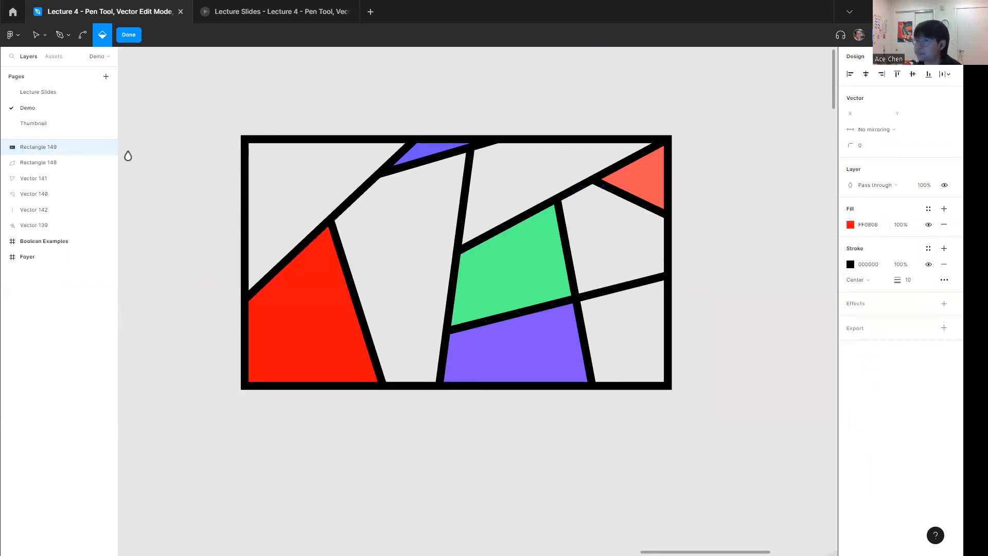
pyautogui.click(129, 35)
pyautogui.click(510, 291)
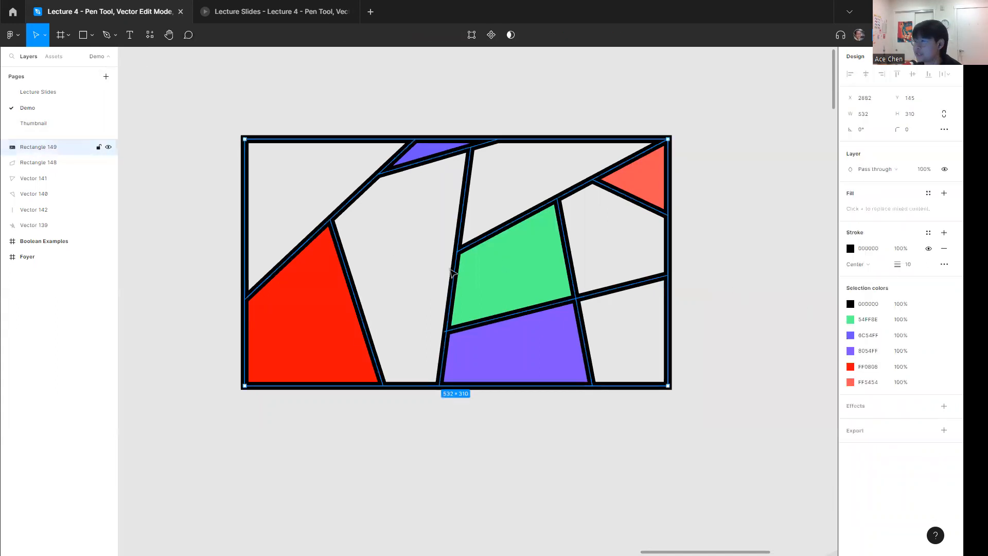
# Draw a rectangle about 159 × 194 beside the multicolored vector, fill it with black 000000, and send it to the back.
pyautogui.click(726, 247)
pyautogui.press('r')
pyautogui.moveTo(701, 177); pyautogui.dragTo(826, 329)
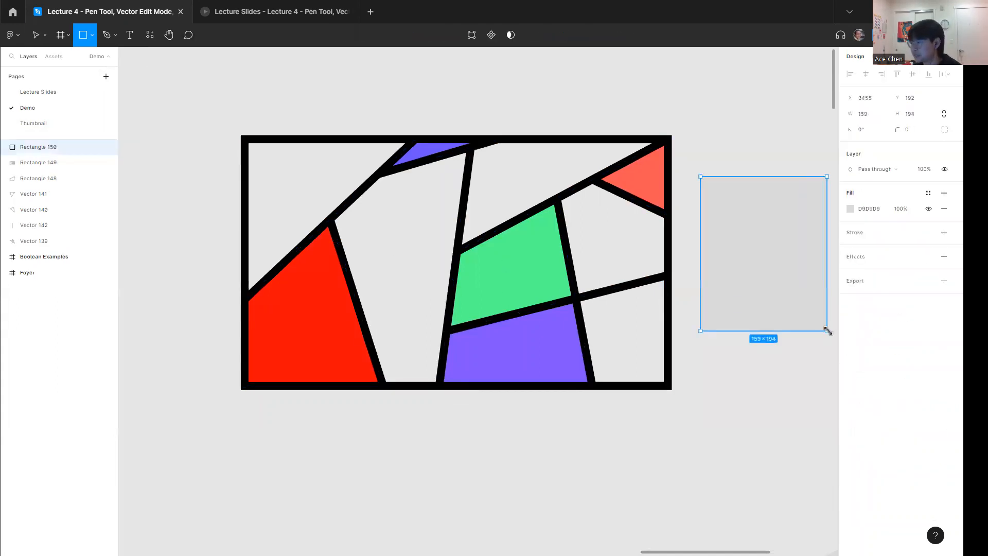
pyautogui.click(849, 208)
pyautogui.click(771, 220)
pyautogui.moveTo(676, 399); pyautogui.dragTo(675, 397)
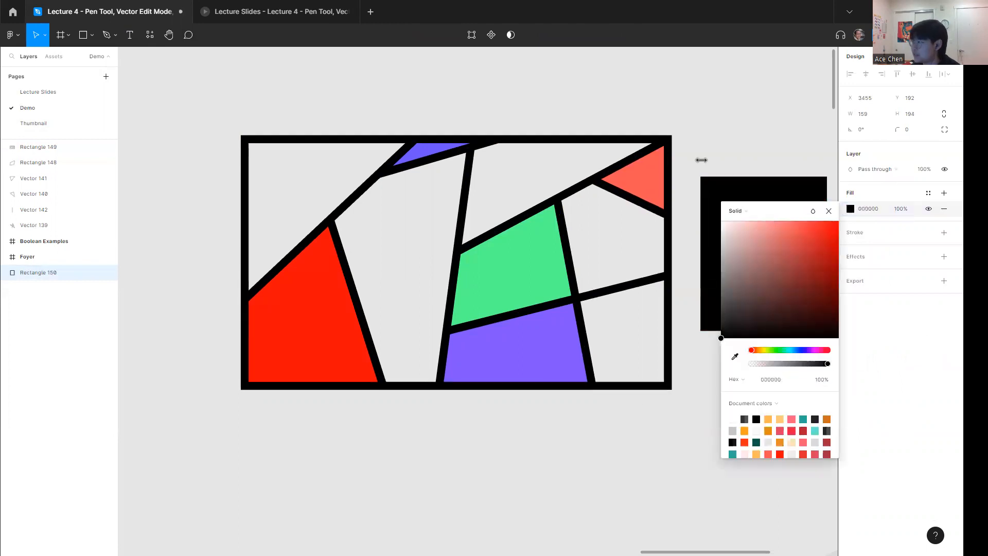
# Move the multicolored vector to about X 2813, Y 157, and delete the black rectangle beside it.
pyautogui.click(385, 303)
pyautogui.click(475, 287)
pyautogui.moveTo(502, 285); pyautogui.dragTo(458, 291)
pyautogui.click(758, 271)
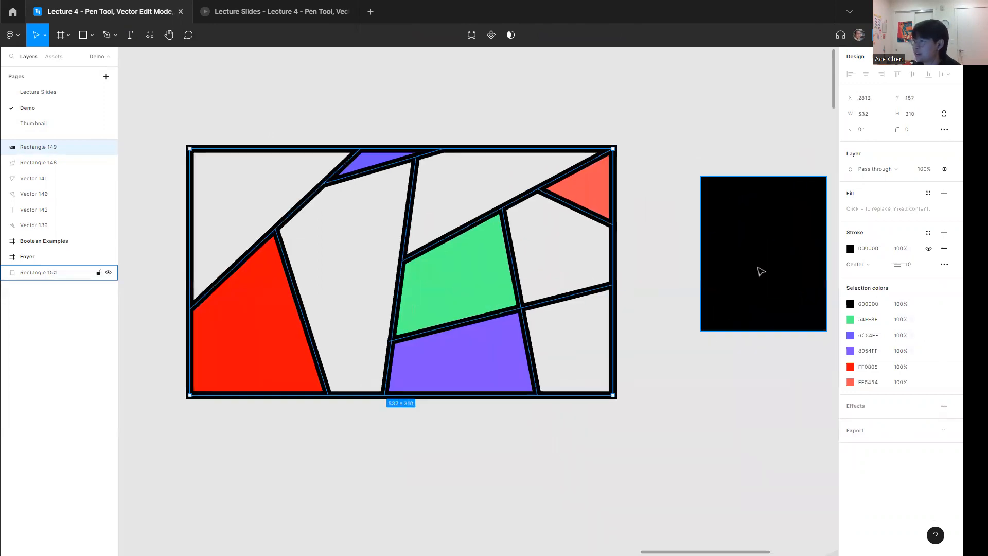
pyautogui.press('Delete')
# Switch to the lecture slides and advance to the Selection Tool slide.
pyautogui.hotkey('ctrl', 'Tab')
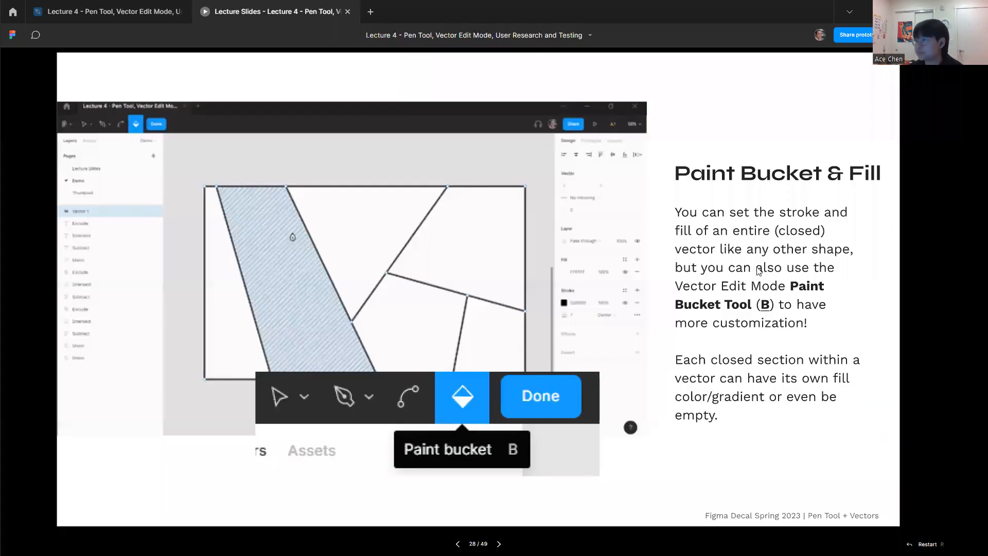
pyautogui.press('Right')
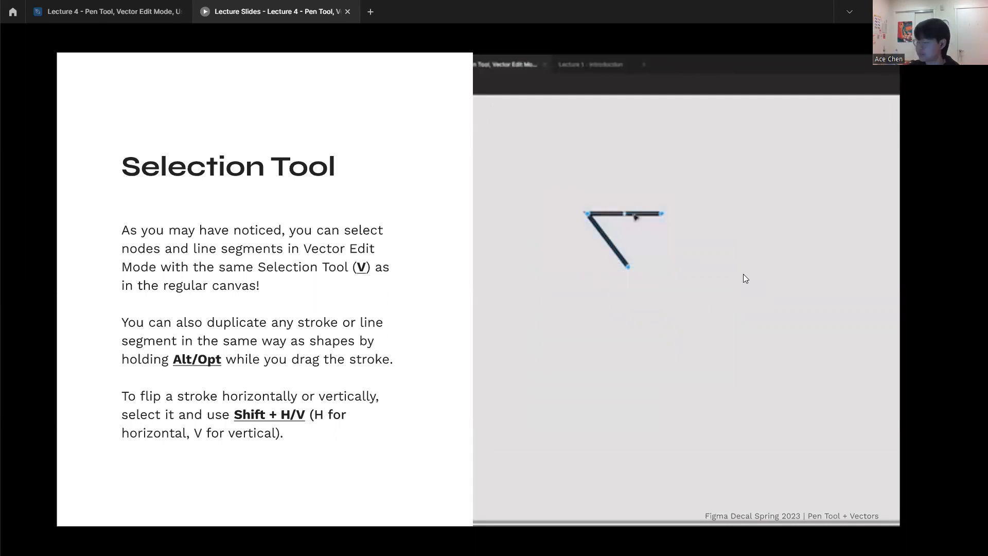
# Advance the slides to Vector Tools, and switch to the Demo page of the design file.
pyautogui.press('Right')
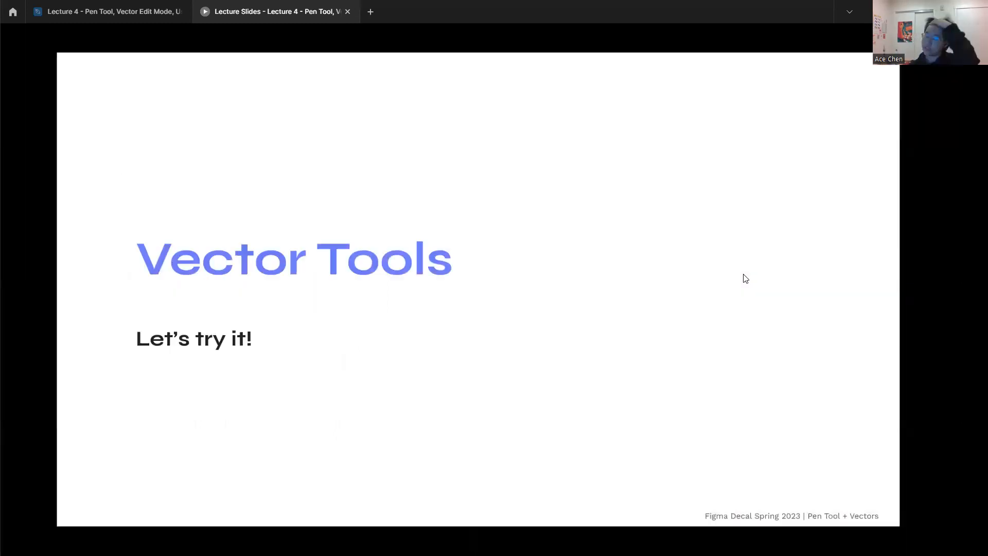
pyautogui.click(87, 20)
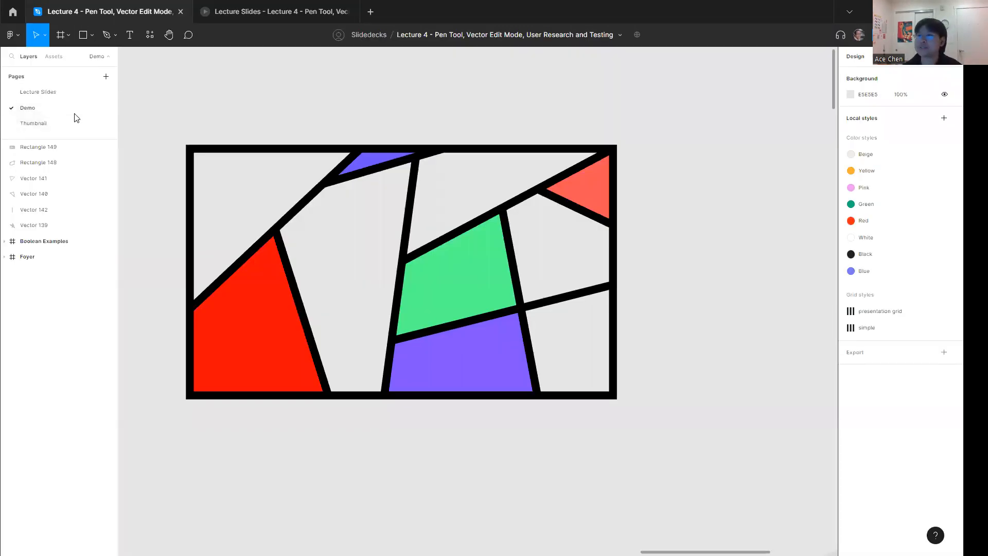
pyautogui.hotkey('shift', '2')
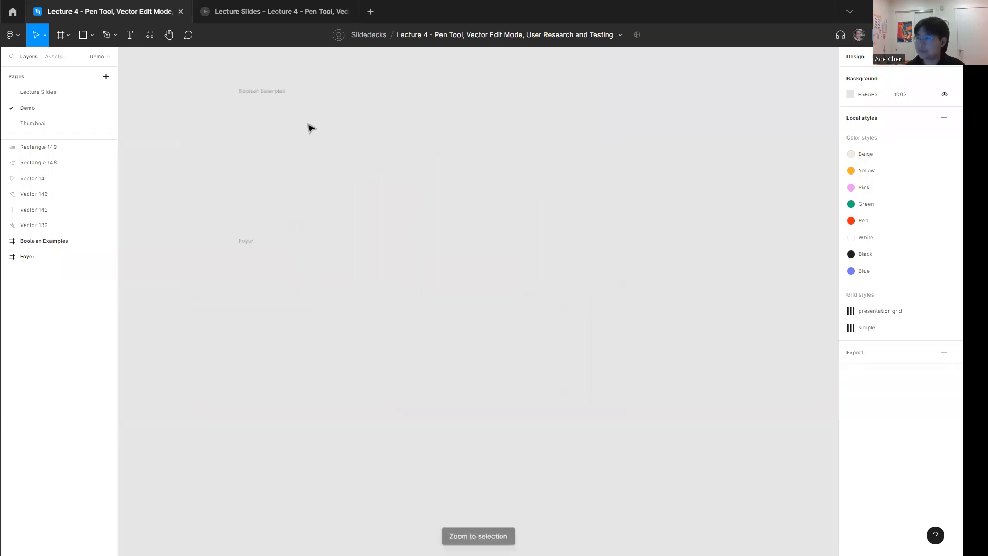
pyautogui.click(243, 94)
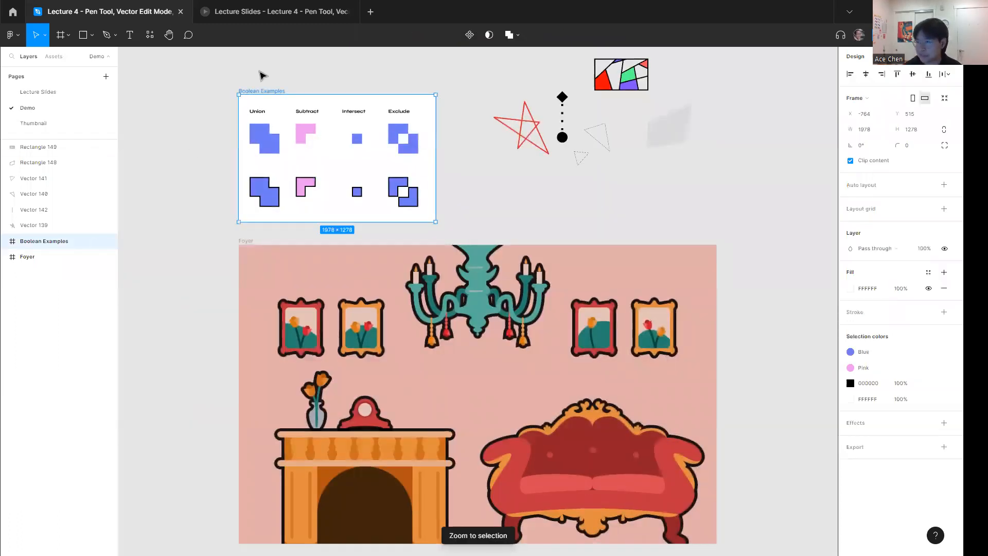
pyautogui.click(88, 98)
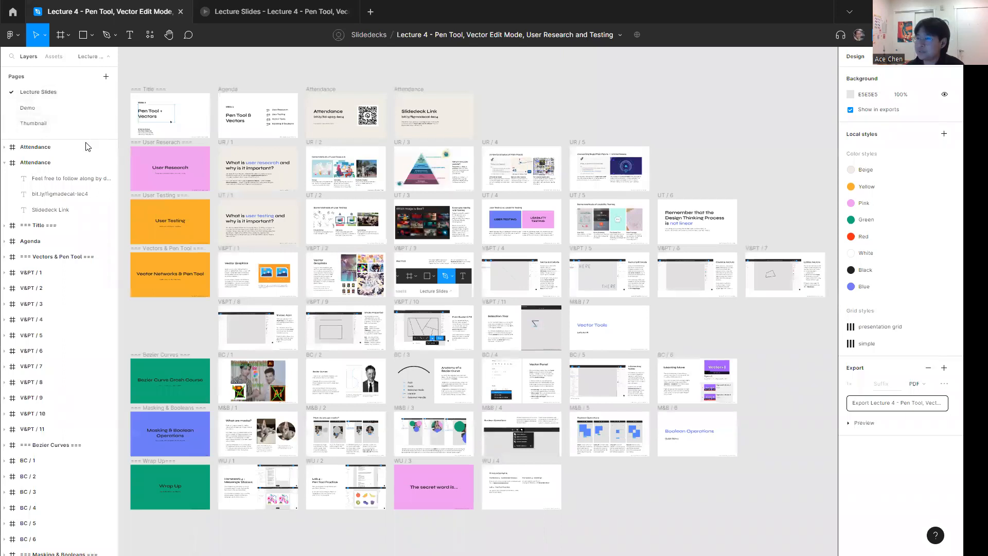
pyautogui.click(77, 111)
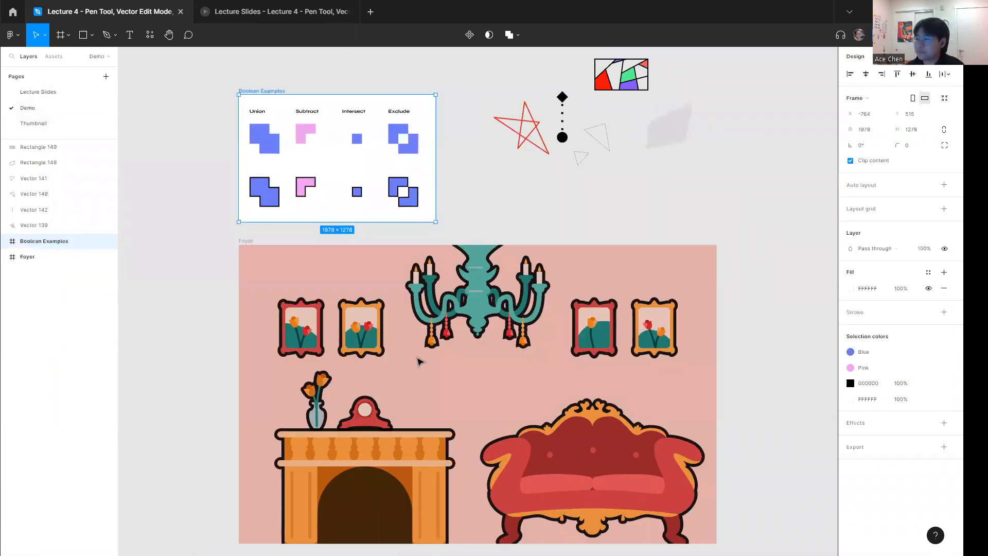
# Examine the chandelier and sofa in the Foyer frame, and the example vectors above it.
pyautogui.click(495, 309)
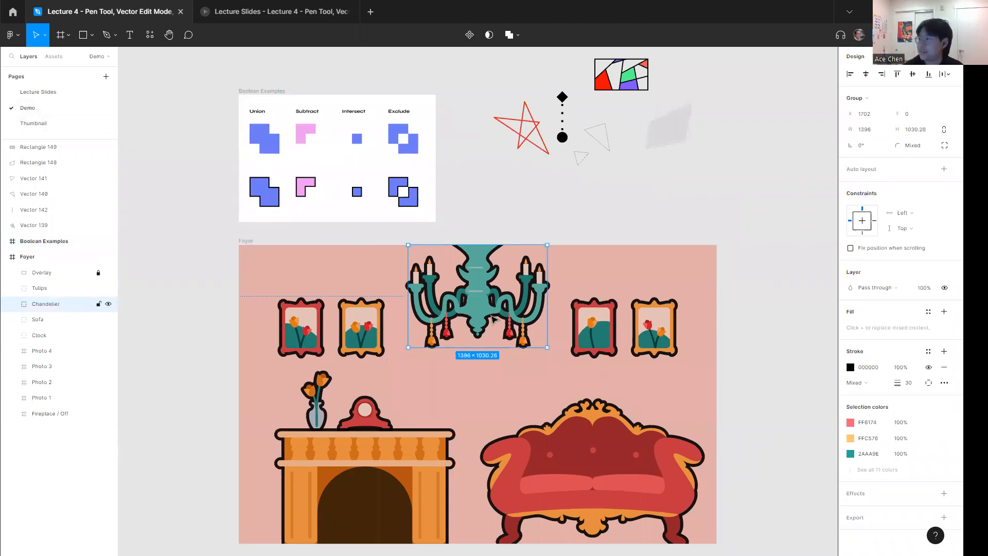
pyautogui.scroll(5, 508, 310)
pyautogui.scroll(-5, 616, 327)
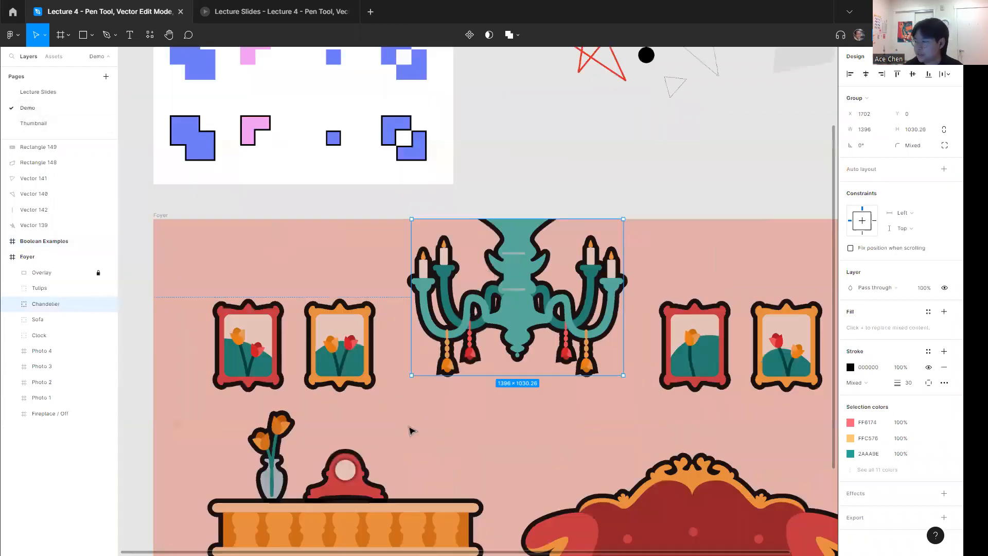
pyautogui.click(417, 390)
pyautogui.scroll(-2, 417, 391)
pyautogui.hscroll(2, 416, 391)
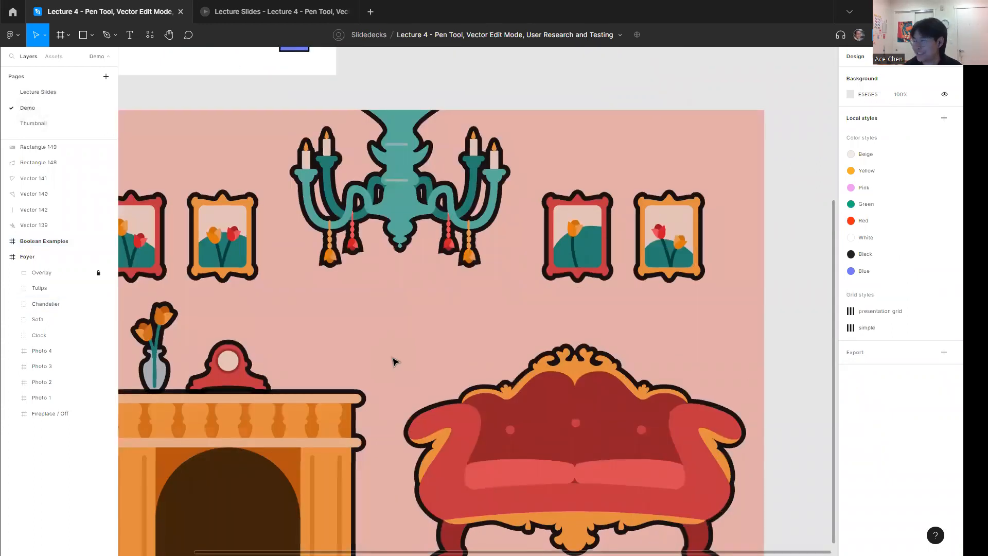
pyautogui.hotkey('shift', '1')
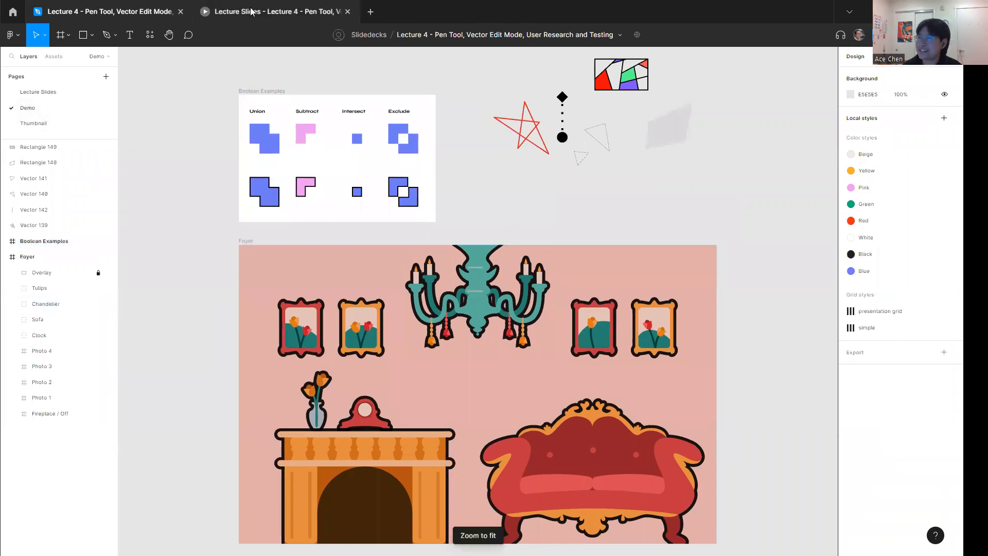
pyautogui.scroll(5, 659, 77)
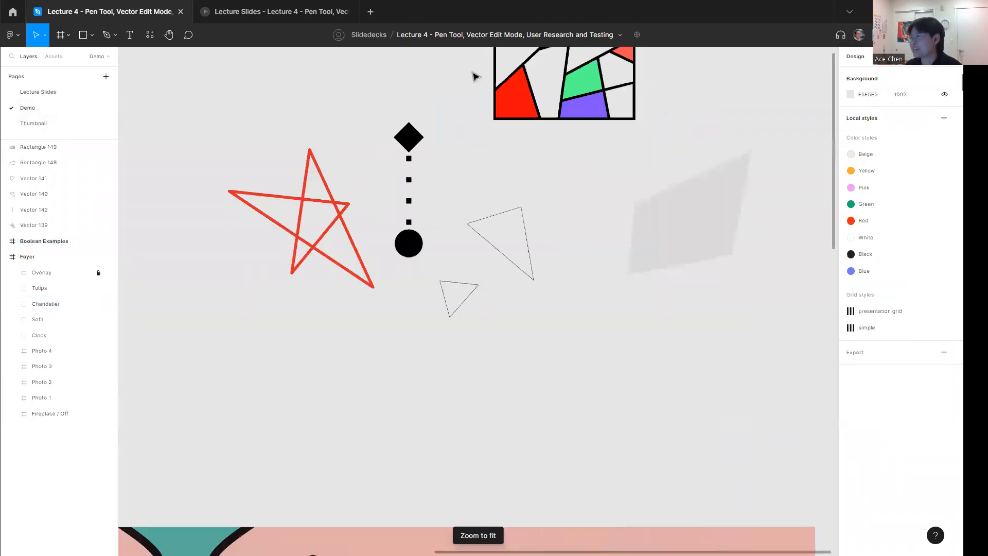
pyautogui.scroll(3, 515, 191)
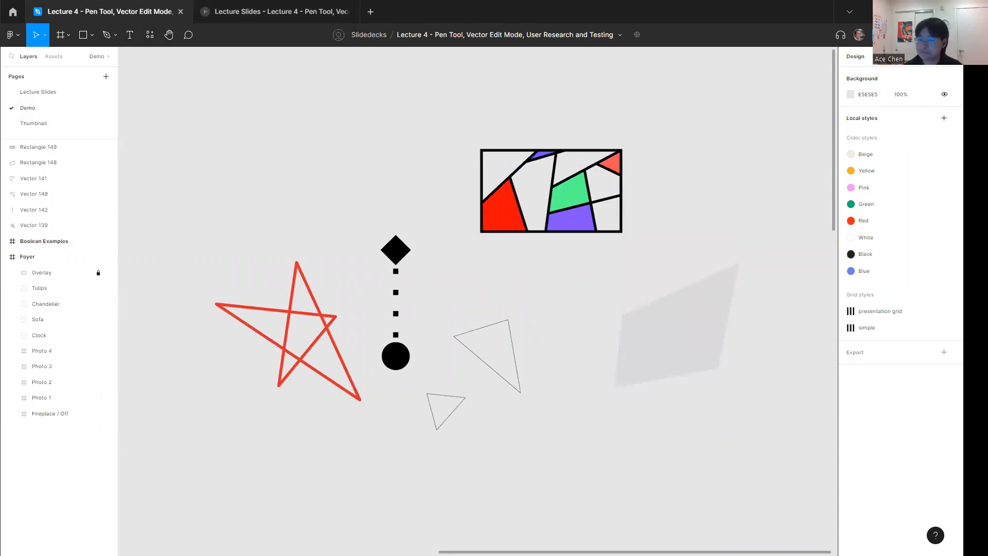
# Switch to the lecture slides and advance through the Bezier Curve Crash Course section to the Bezier Curves slide.
pyautogui.click(272, 11)
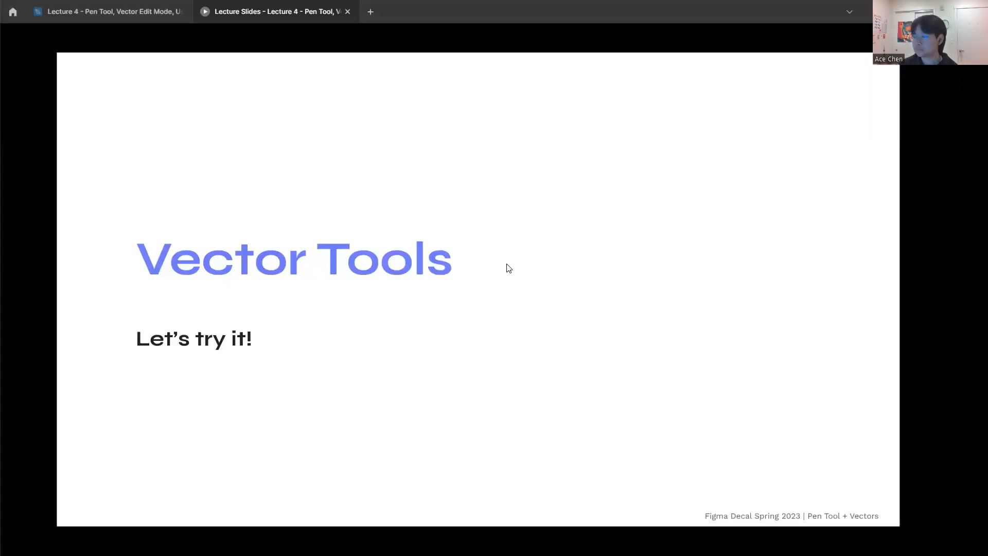
pyautogui.press('Right')
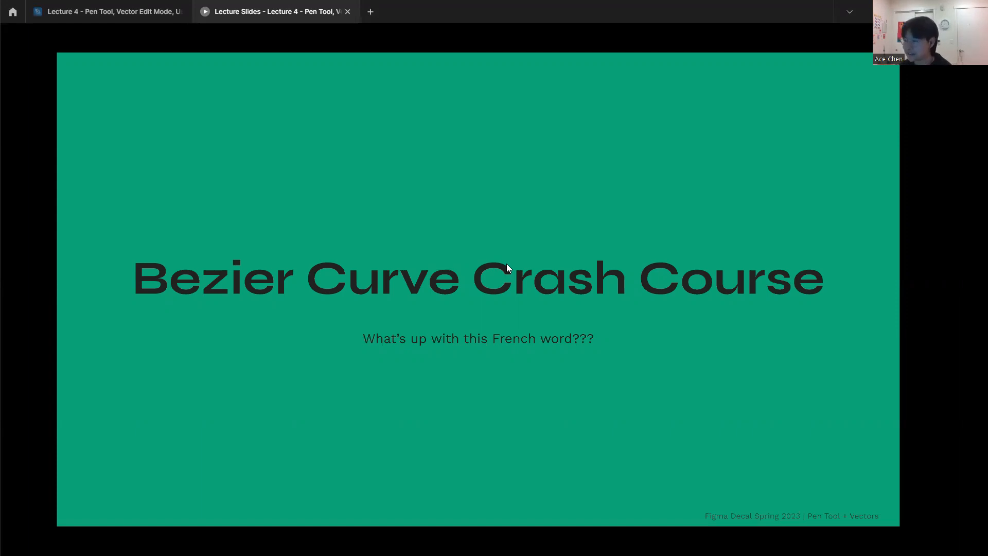
pyautogui.press('Right')
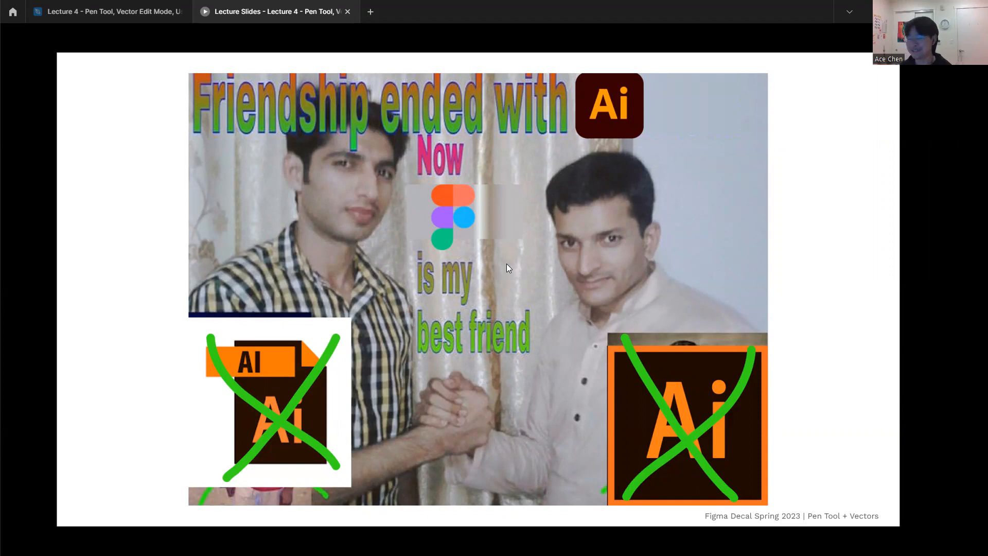
pyautogui.press('Right')
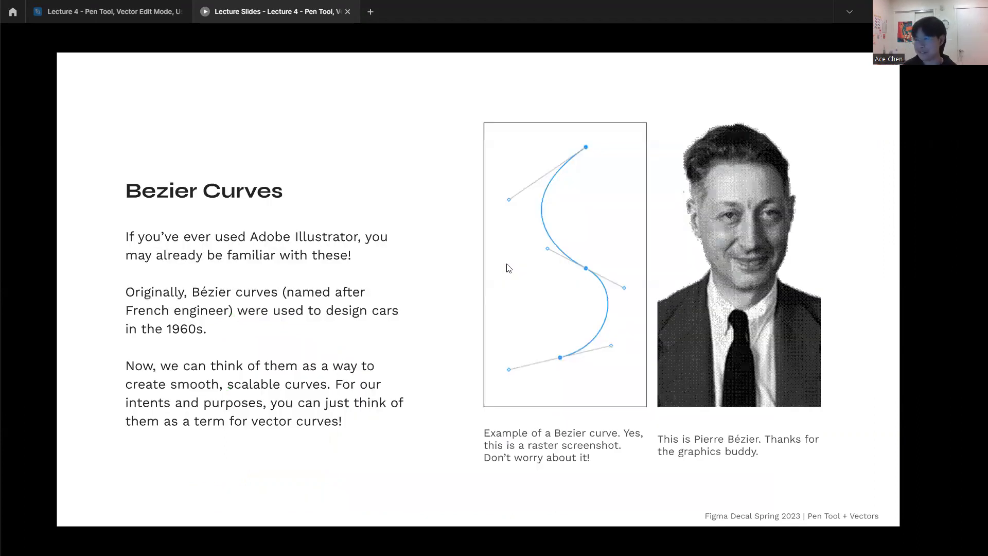
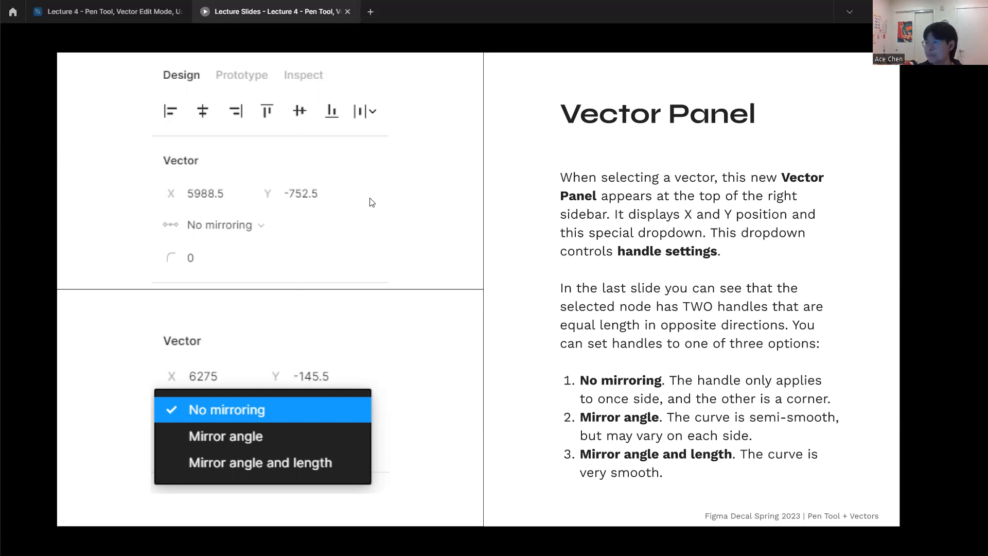
# Revisit the Anatomy of a Bezier Curve slide, and advance through the remaining Bezier slides to Masking & Boolean Operations.
pyautogui.press('Left')
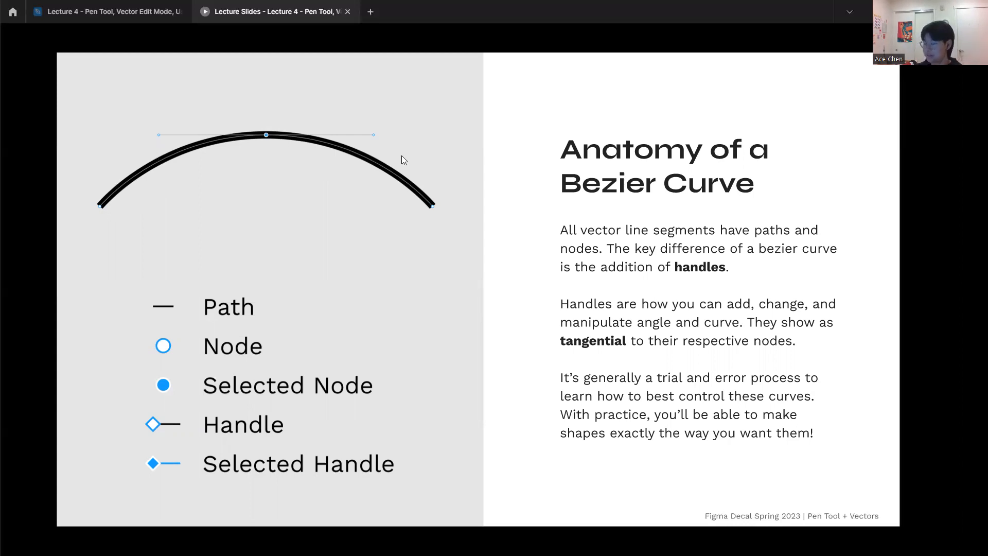
pyautogui.press('Right')
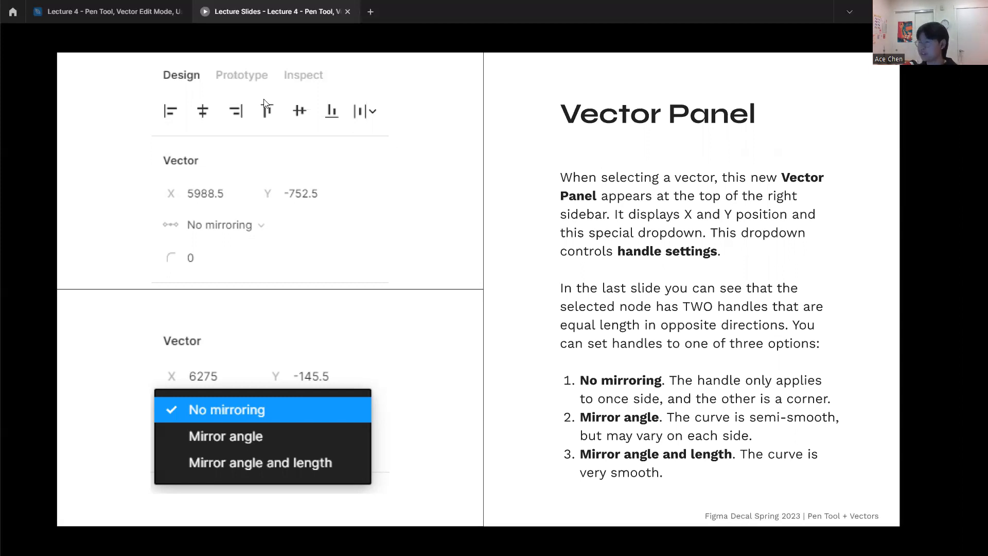
pyautogui.press('Right')
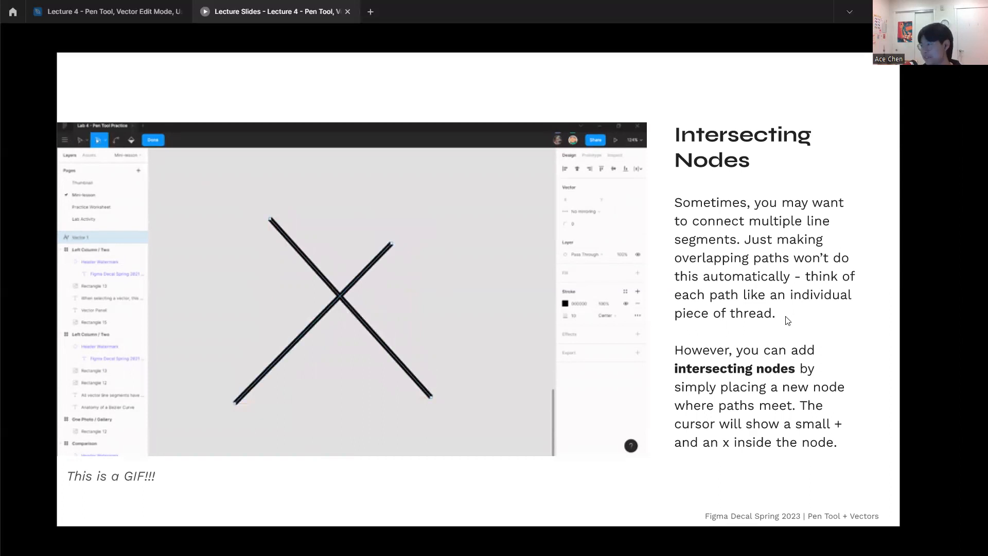
pyautogui.press('Right')
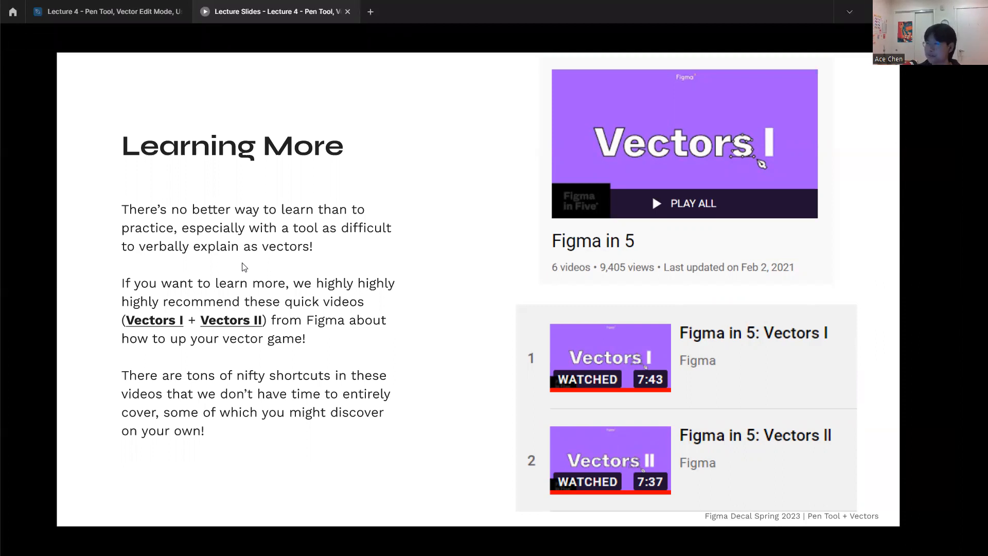
pyautogui.press('Right')
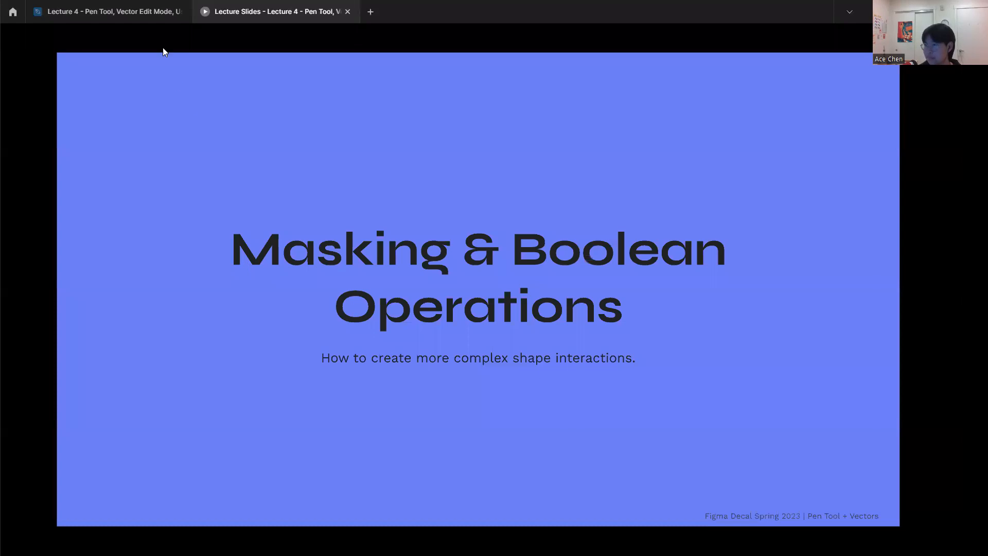
# Switch to the Demo page of the design file and examine the Foyer frame.
pyautogui.click(143, 18)
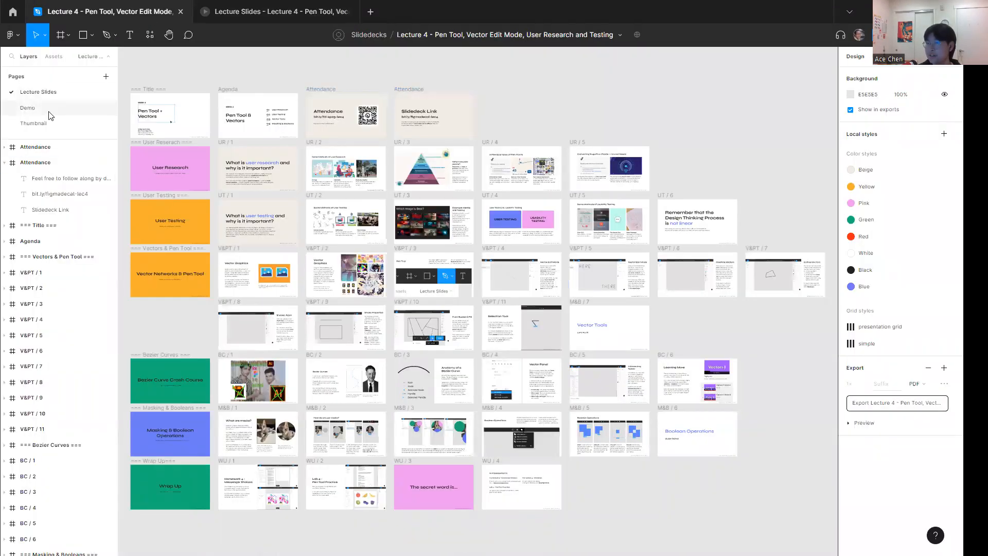
pyautogui.click(31, 108)
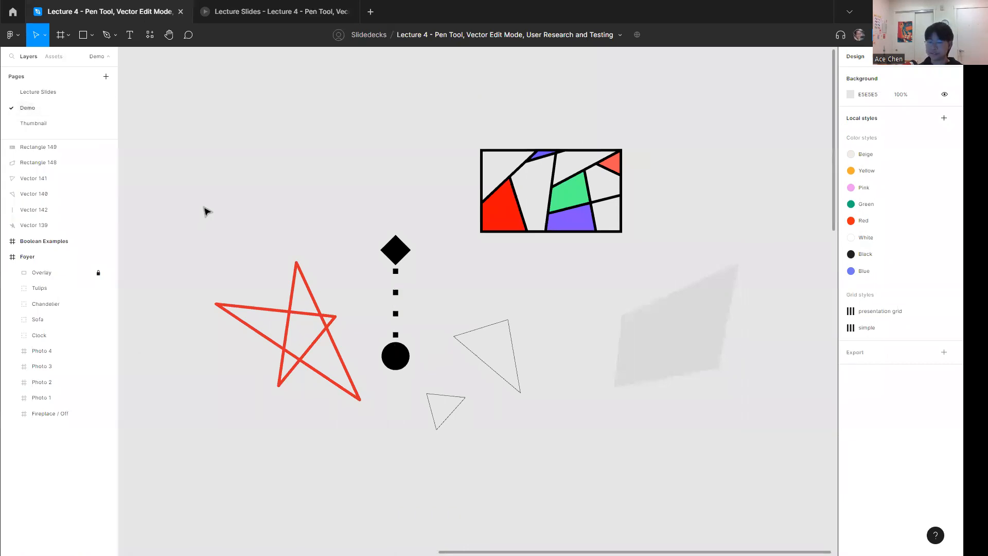
pyautogui.hotkey('shift', '1')
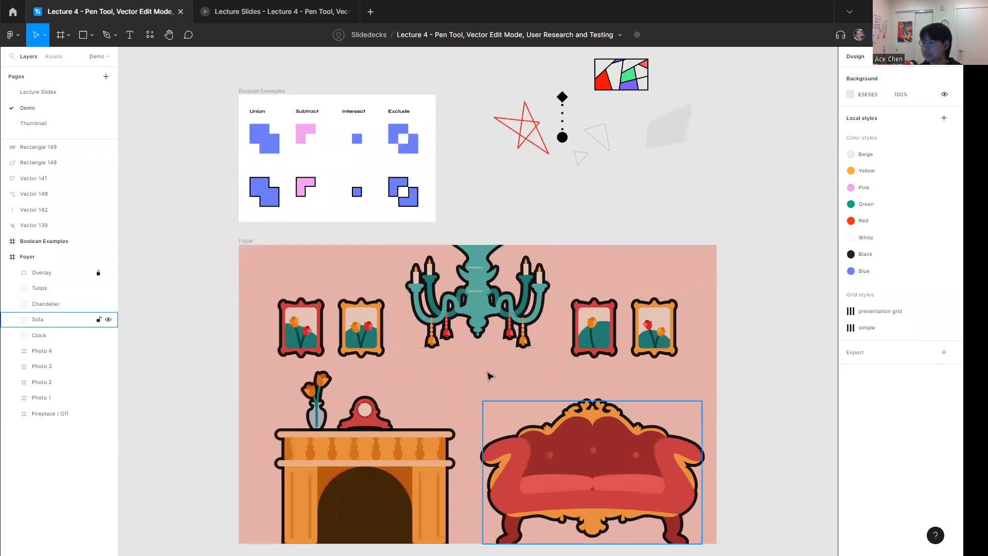
pyautogui.click(249, 247)
pyautogui.hotkey('shift', '2')
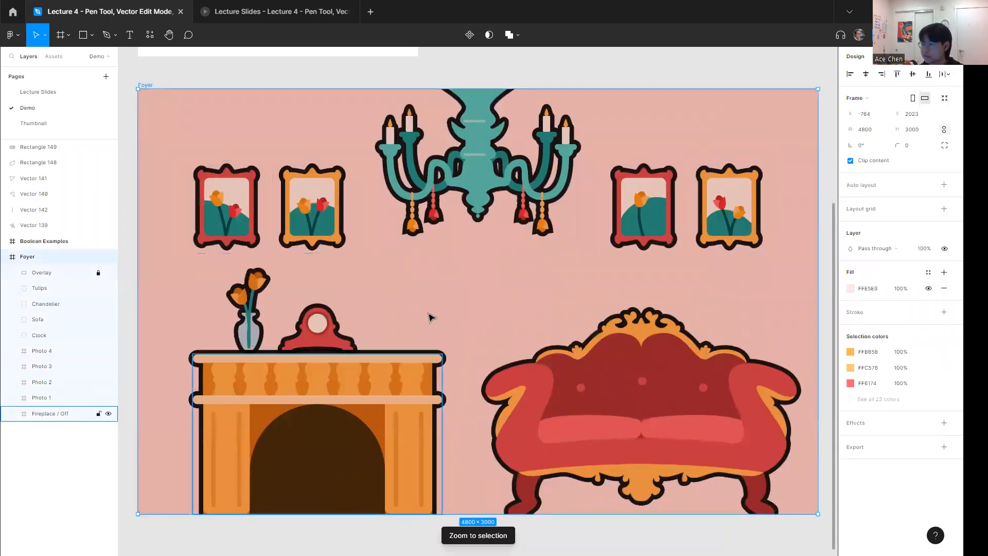
pyautogui.click(434, 318)
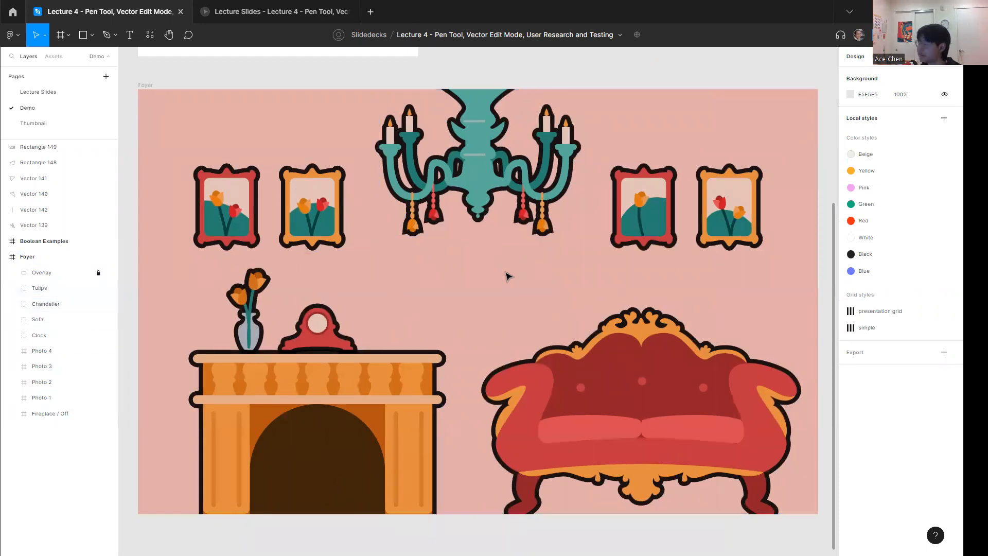
# Copy the Foyer's chandelier group and place the copy on the empty canvas beside the frame at about X 4303, Y 2227.
pyautogui.click(566, 203)
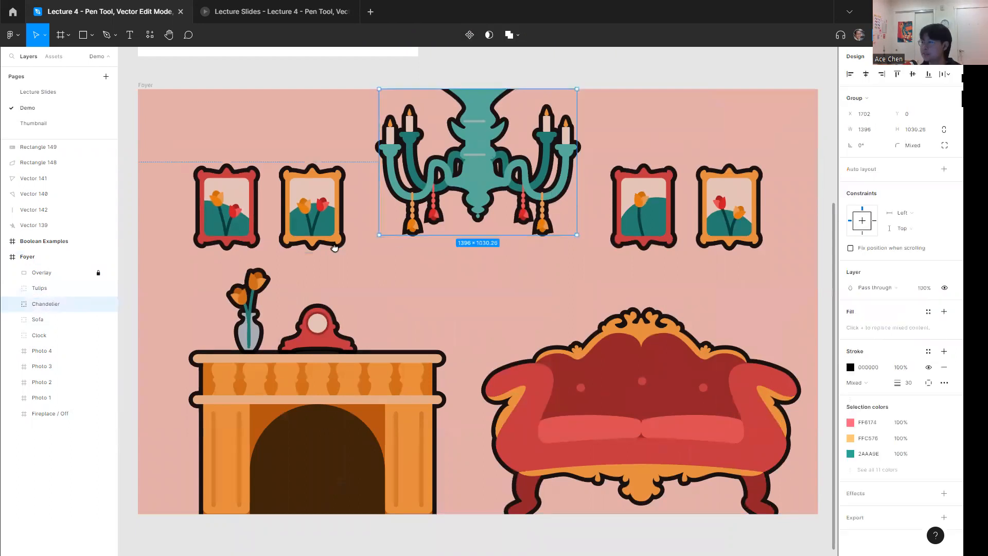
pyautogui.hscroll(5, 337, 250)
pyautogui.scroll(1, 337, 250)
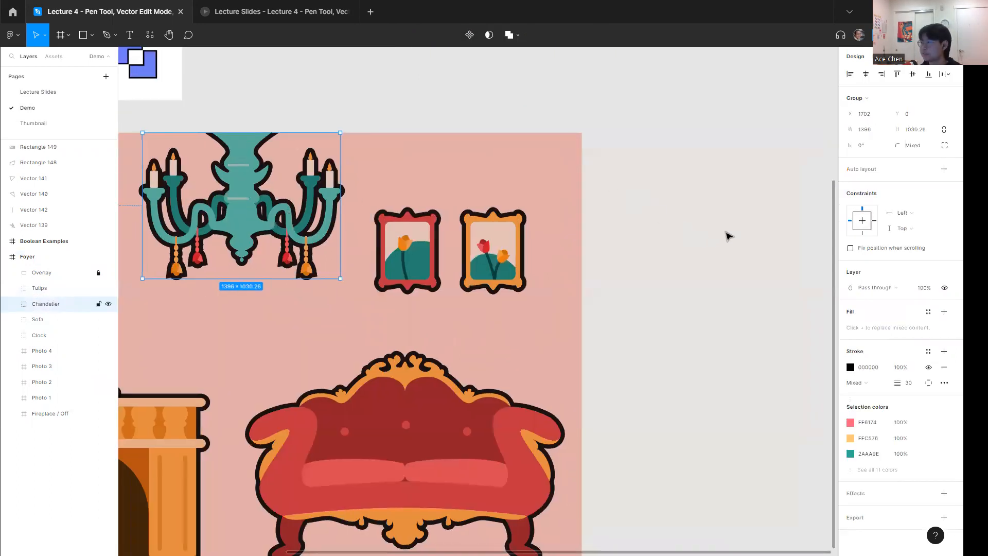
pyautogui.hotkey('ctrl', 'v')
pyautogui.moveTo(734, 252); pyautogui.dragTo(538, 252)
# Move the copied chandelier's outline layer away from the group to about X 4813, Y 3259, and undo both moves.
pyautogui.click(4, 256)
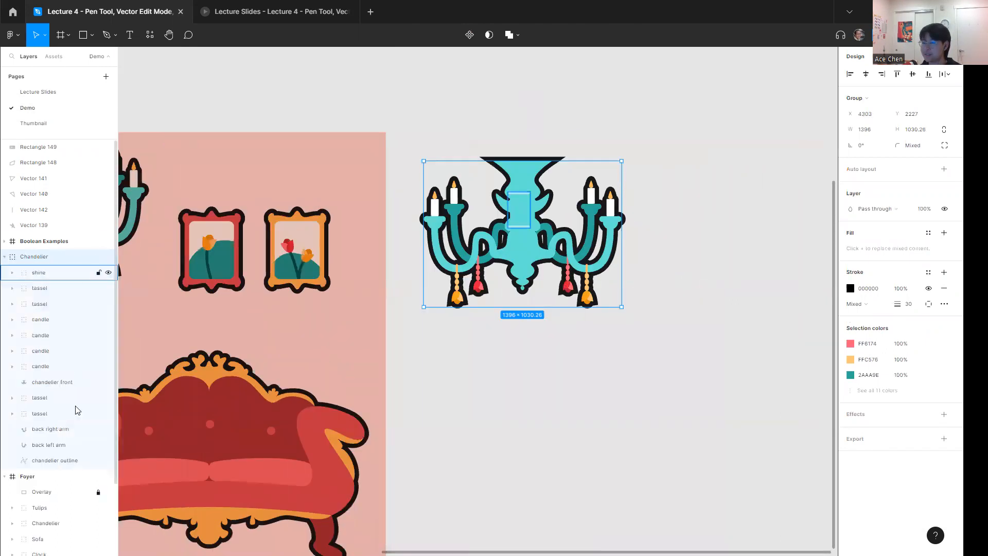
pyautogui.keyDown('shift'); pyautogui.click(88, 460); pyautogui.keyUp('shift')
pyautogui.moveTo(563, 261); pyautogui.dragTo(638, 383)
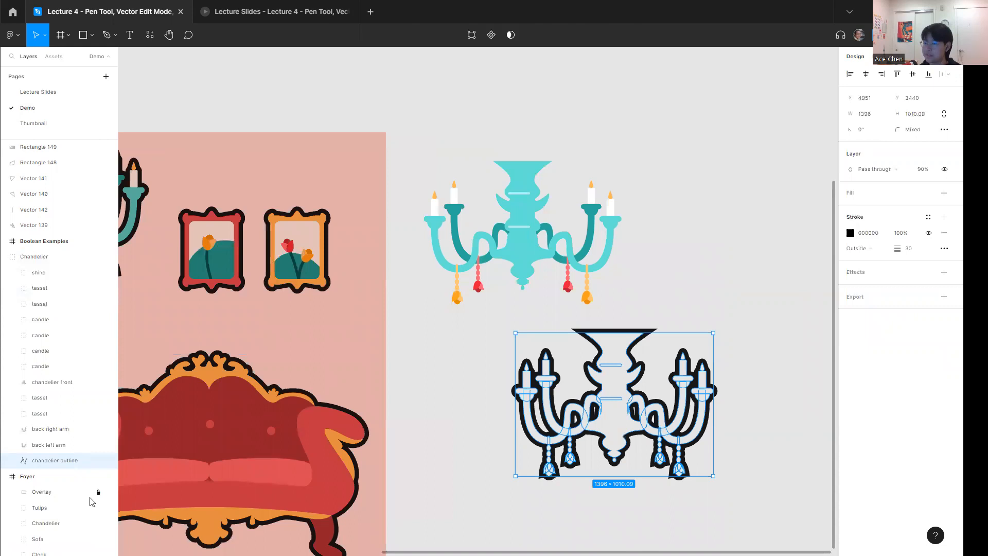
pyautogui.scroll(3, 678, 432)
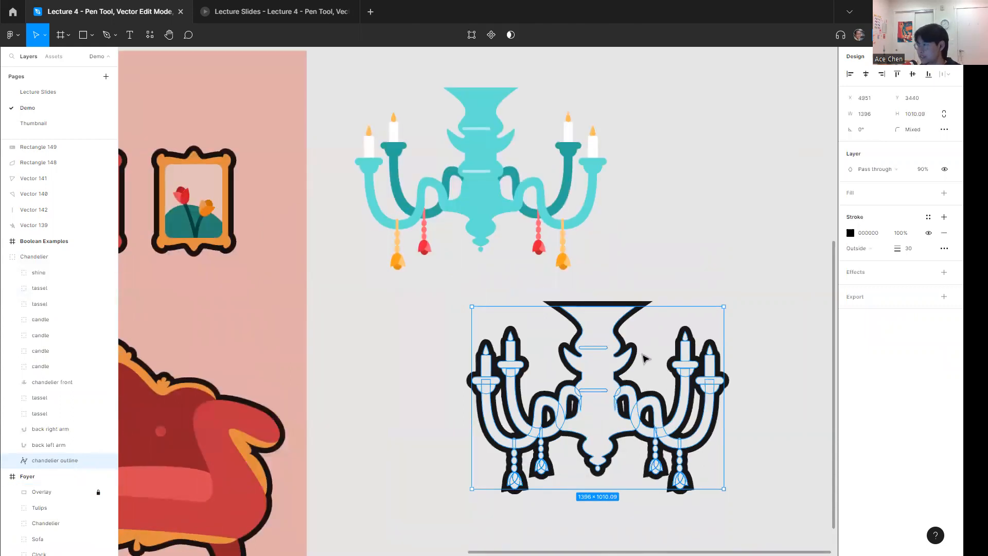
pyautogui.moveTo(644, 358); pyautogui.dragTo(619, 326)
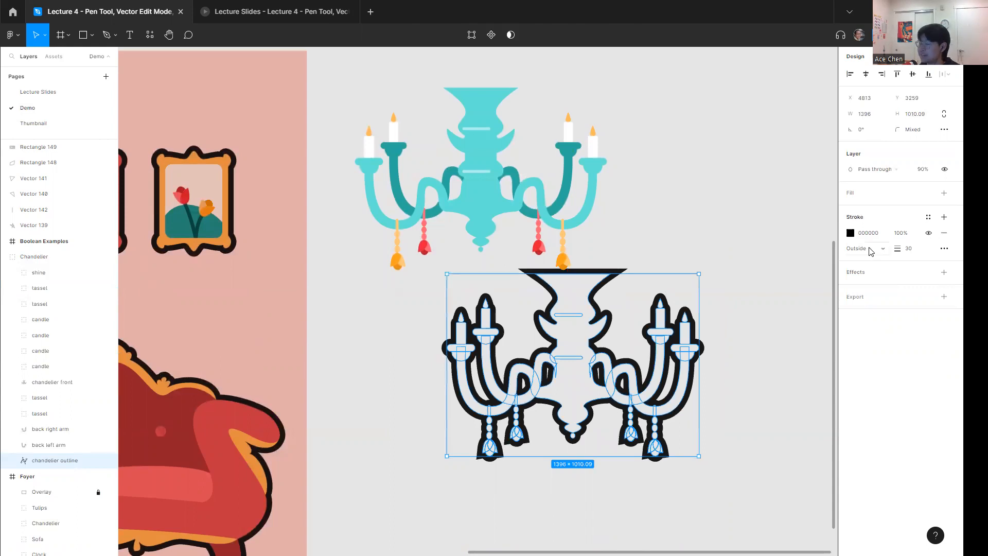
pyautogui.hotkey('ctrl', 'z')
pyautogui.hotkey('ctrl', 'z')
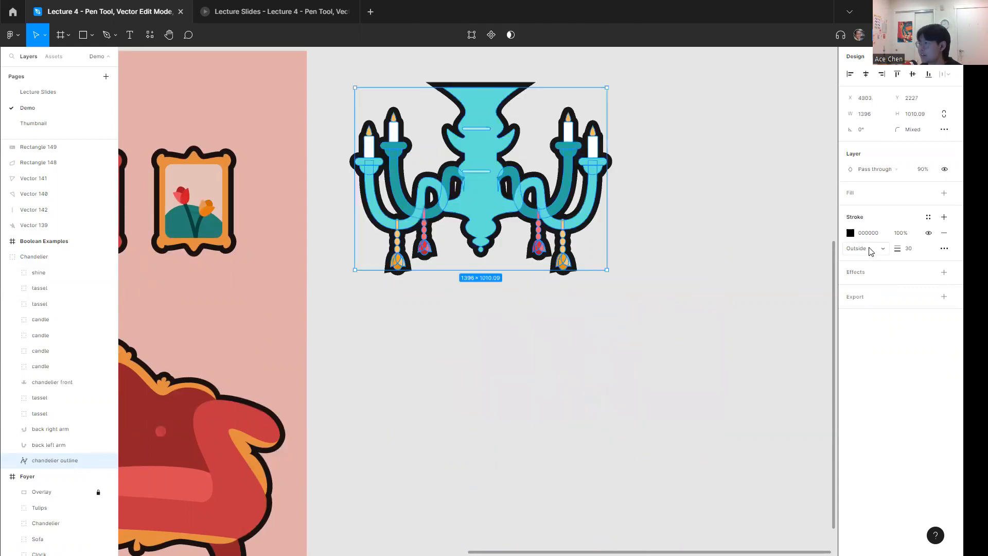
# Set the stroke color of the copied chandelier's outline to white FFFFFF.
pyautogui.click(850, 232)
pyautogui.moveTo(768, 267)
pyautogui.mouseDown()
pyautogui.moveTo(646, 185)
pyautogui.moveTo(663, 150)
pyautogui.mouseUp()
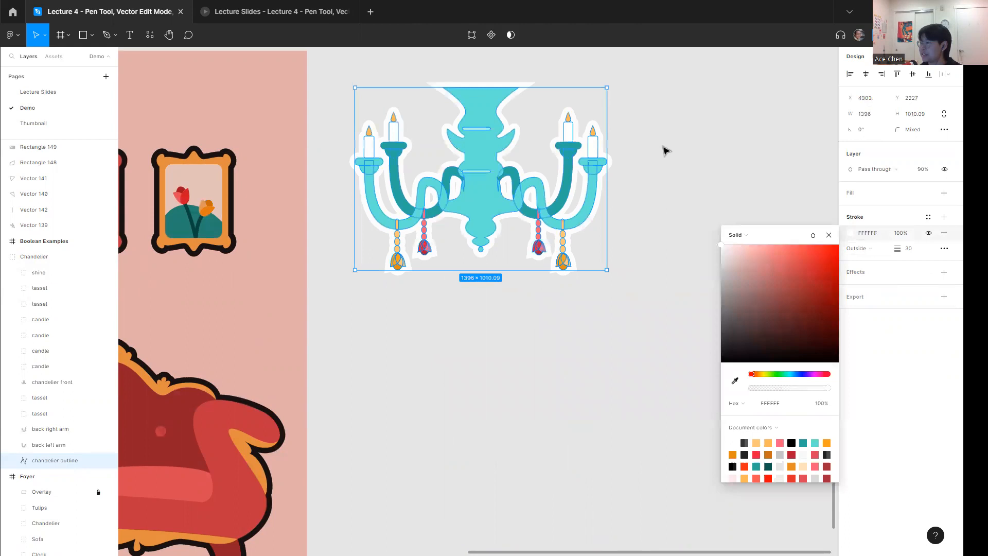
# Delete the chandelier outline layer from the copied chandelier group.
pyautogui.click(664, 150)
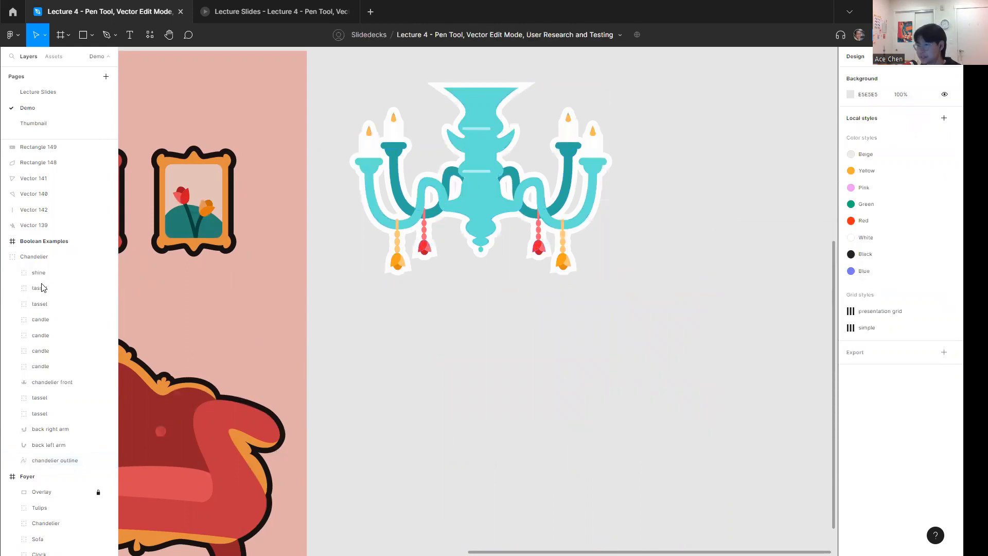
pyautogui.click(60, 462)
pyautogui.press('Delete')
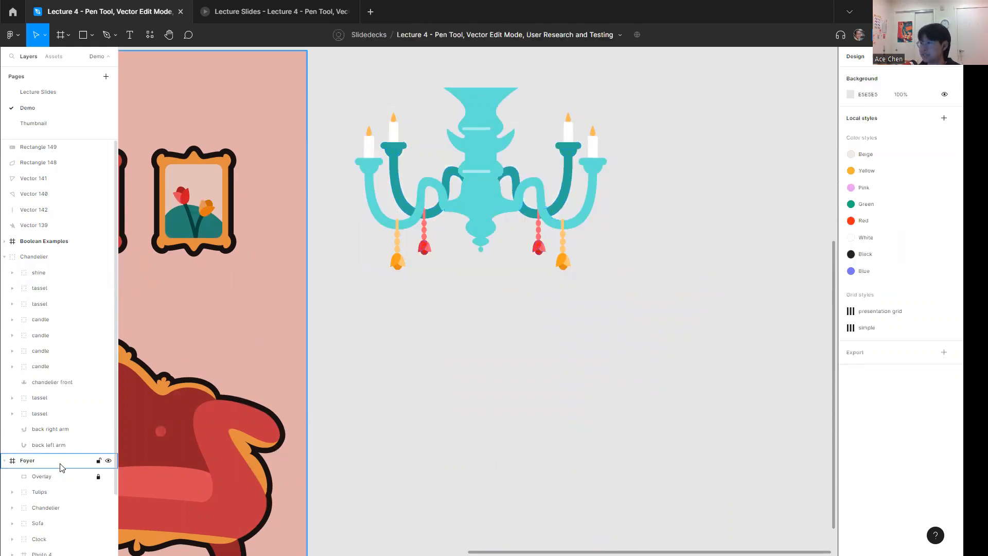
# Duplicate the copied chandelier's front shape and place the duplicate on the empty canvas beside the group at about X 5712, Y 2221.
pyautogui.click(508, 149)
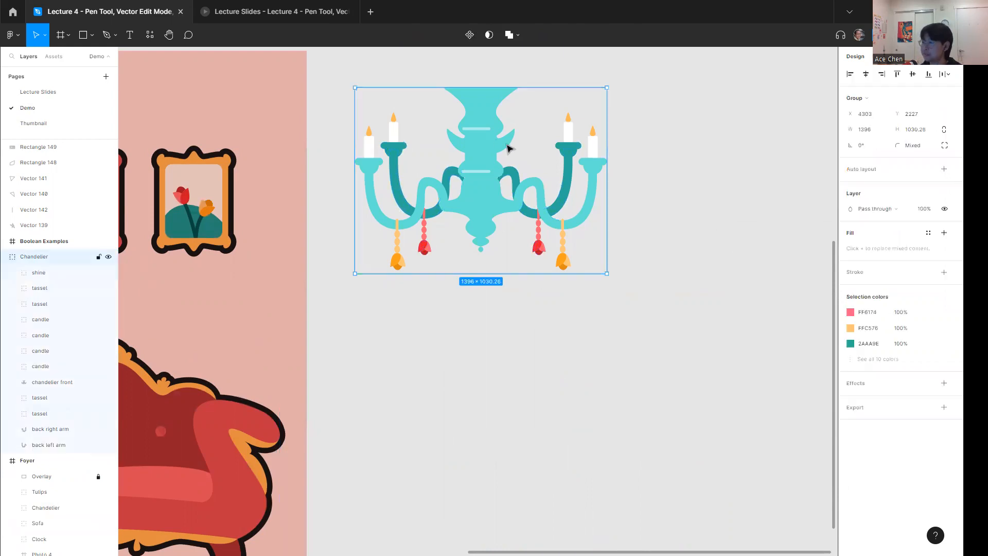
pyautogui.hotkey('shift', '2')
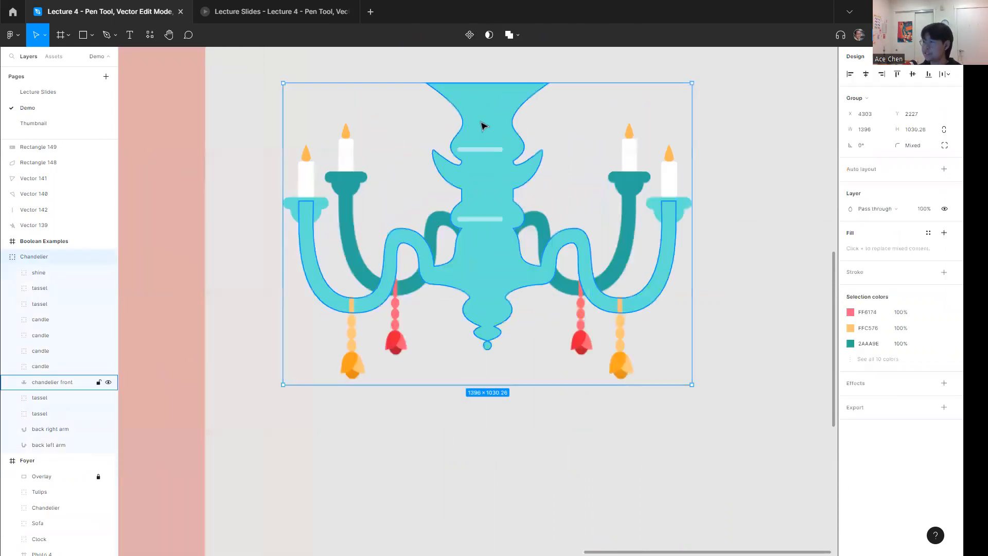
pyautogui.doubleClick(500, 148)
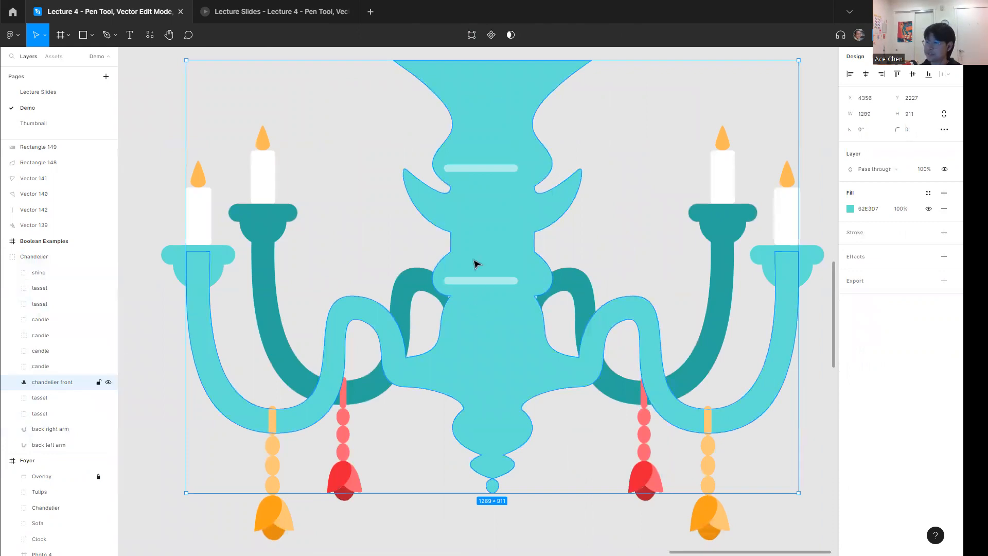
pyautogui.press('-')
pyautogui.moveTo(514, 181); pyautogui.dragTo(794, 185)
pyautogui.hscroll(6, 739, 215)
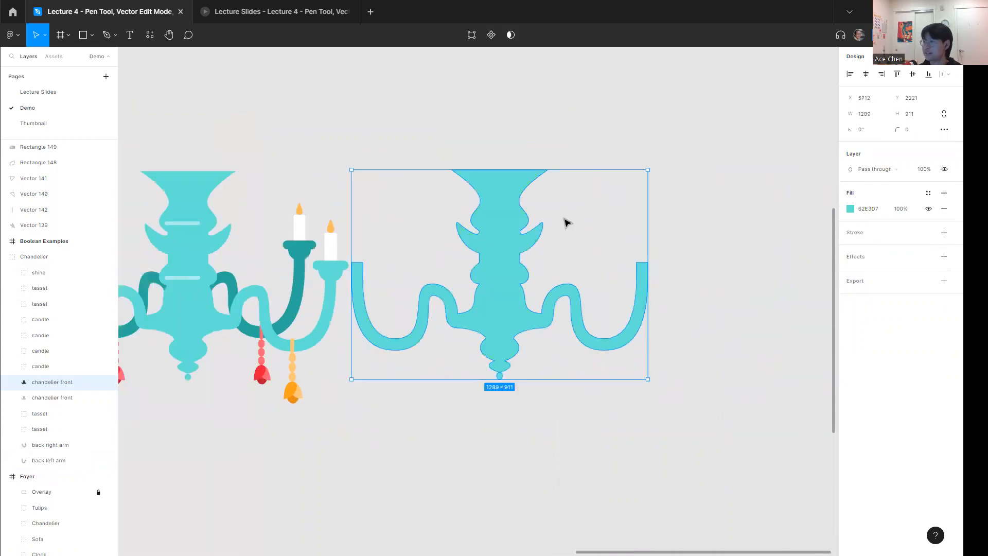
# Enter vector editing on the duplicated chandelier front and shorten the outward Bezier handle of the right arm's inner lowest point.
pyautogui.hotkey('shift', '2')
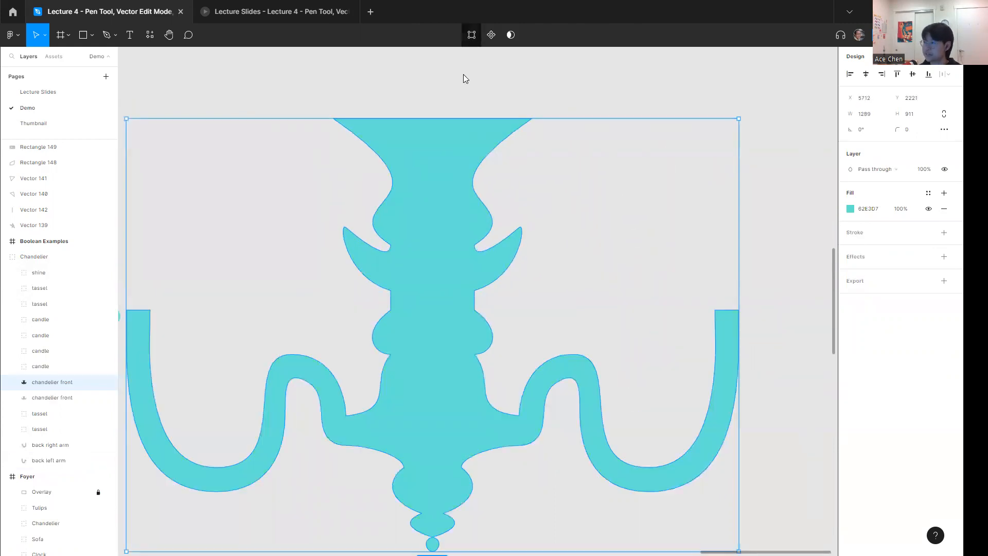
pyautogui.press('Return')
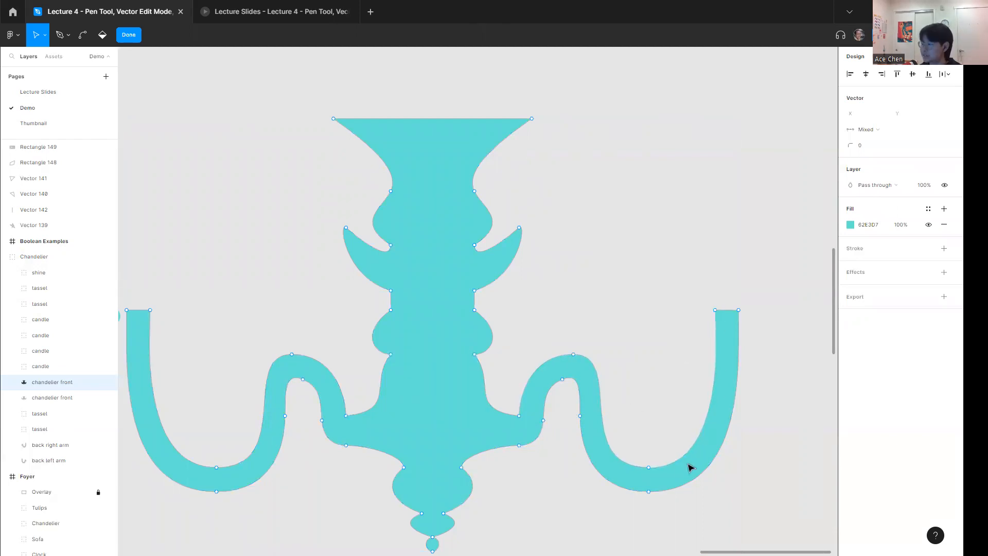
pyautogui.click(649, 468)
pyautogui.scroll(1, 652, 471)
pyautogui.moveTo(546, 219); pyautogui.dragTo(465, 110)
pyautogui.scroll(2, 605, 380)
pyautogui.scroll(-3, 431, 146)
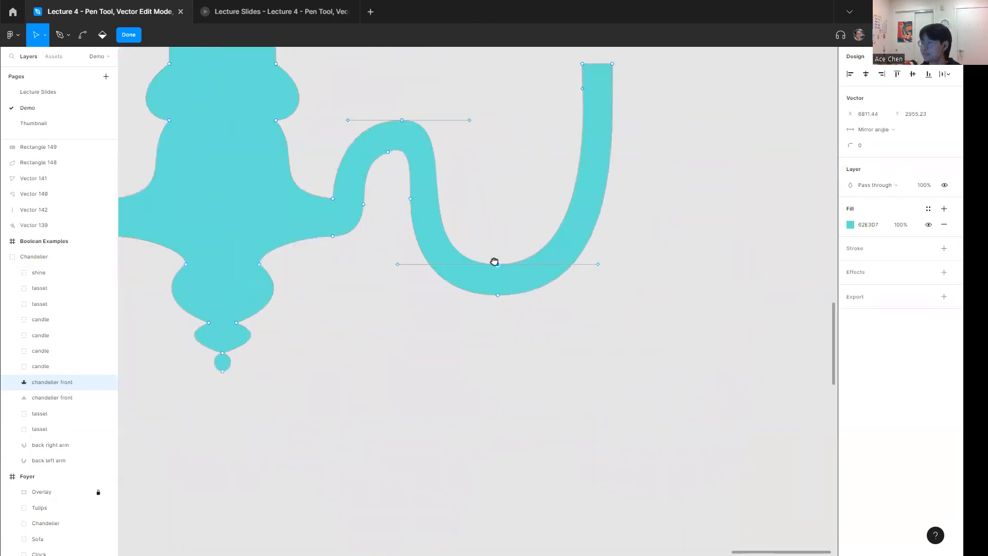
pyautogui.scroll(3, 493, 262)
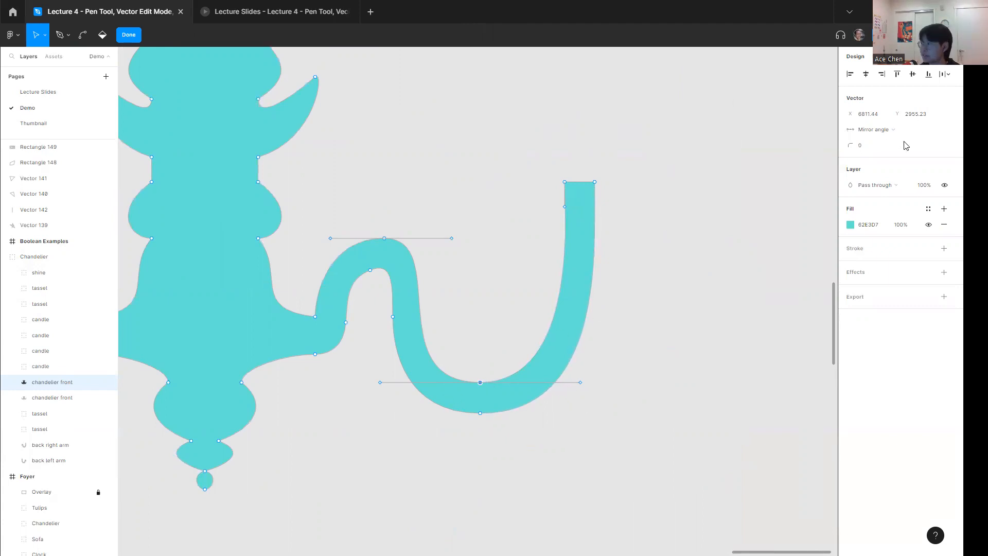
pyautogui.moveTo(580, 382); pyautogui.dragTo(503, 393)
pyautogui.click(530, 382)
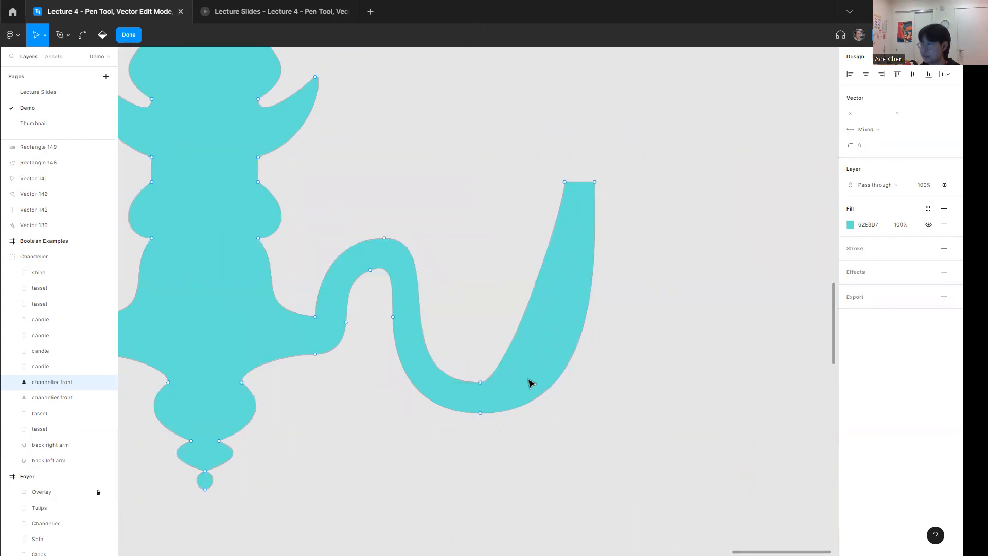
# Shorten the same Bezier handle further toward its anchor point, placing the handle's end at about X 6829.5, Y 2955.
pyautogui.click(482, 384)
pyautogui.moveTo(511, 386)
pyautogui.mouseDown()
pyautogui.moveTo(547, 388)
pyautogui.moveTo(527, 392)
pyautogui.mouseUp()
pyautogui.hotkey('ctrl', 'z')
pyautogui.click(508, 383)
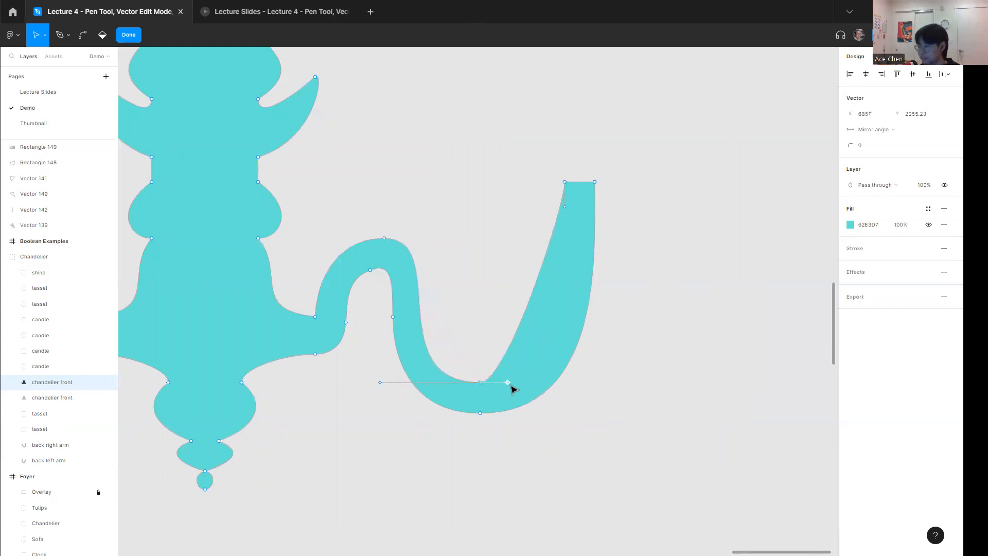
pyautogui.click(548, 389)
pyautogui.click(481, 383)
pyautogui.moveTo(508, 386)
pyautogui.mouseDown()
pyautogui.moveTo(701, 368)
pyautogui.moveTo(584, 380)
pyautogui.moveTo(606, 381)
pyautogui.moveTo(569, 392)
pyautogui.moveTo(758, 382)
pyautogui.moveTo(592, 399)
pyautogui.moveTo(491, 384)
pyautogui.mouseUp()
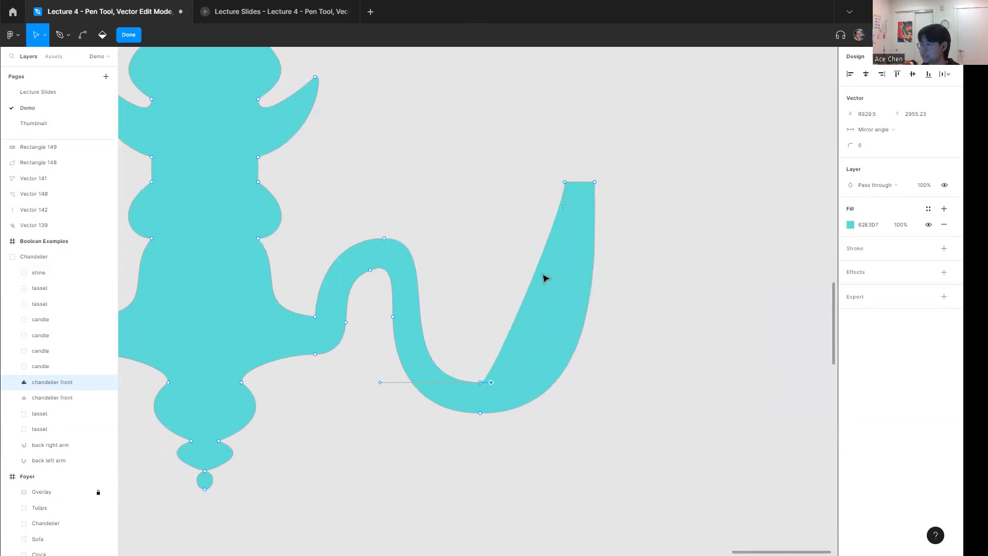
# Delete the outward handles of the right arm's two lowest points and the handle at the arm end's outer corner.
pyautogui.press('Delete')
pyautogui.click(474, 385)
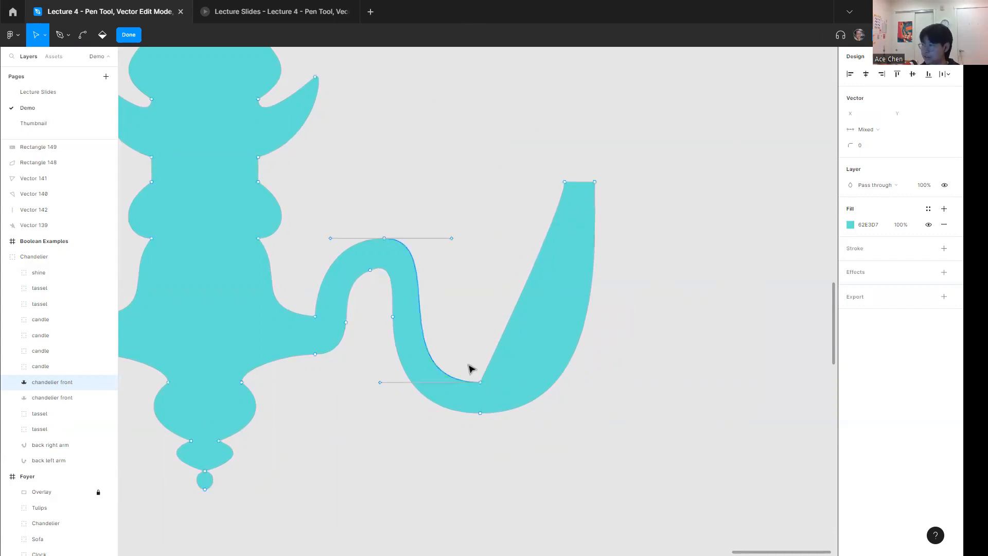
pyautogui.click(479, 413)
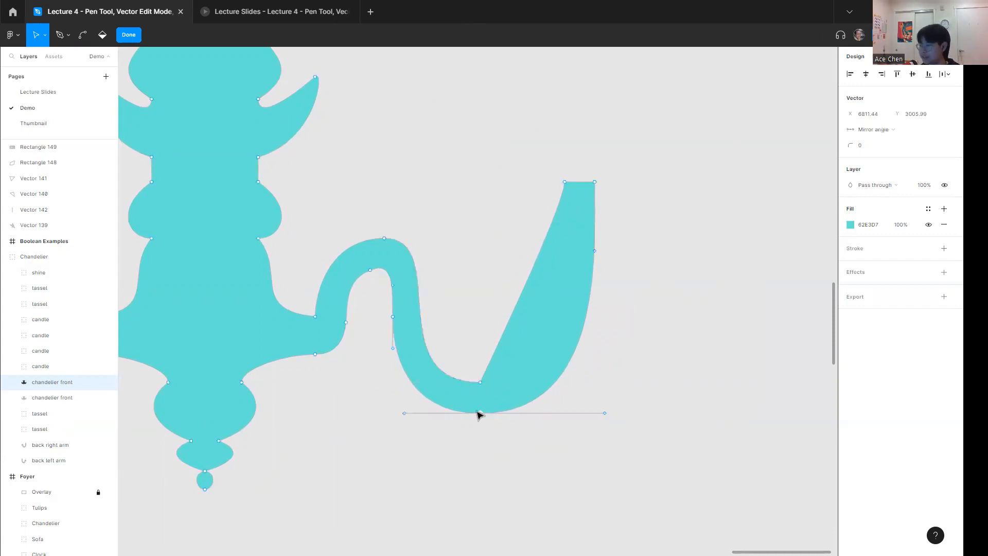
pyautogui.click(607, 413)
pyautogui.press('Delete')
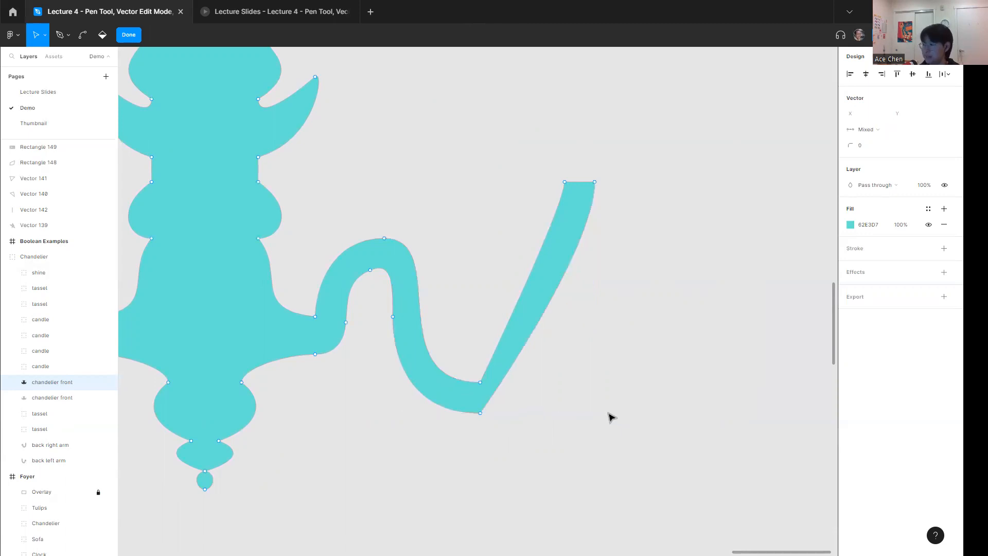
pyautogui.click(594, 183)
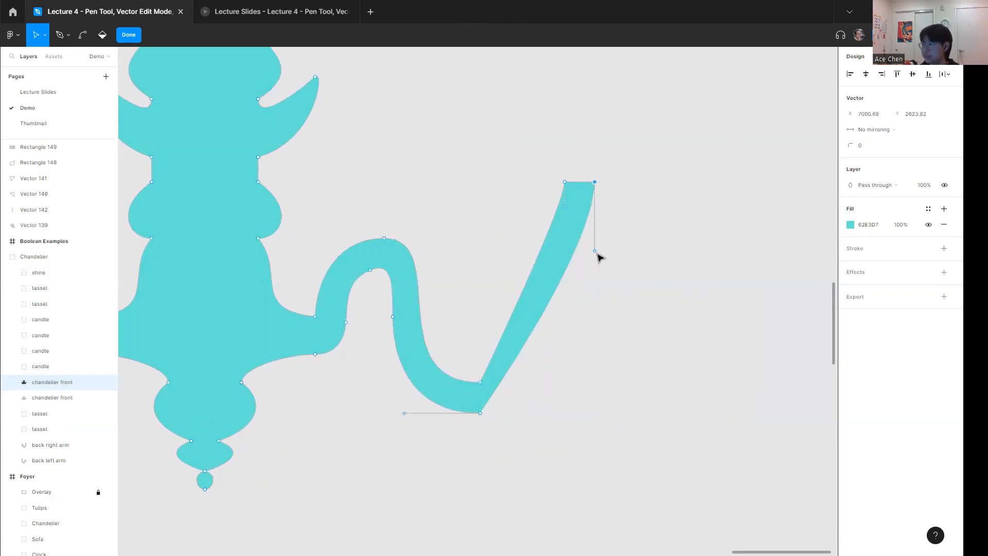
pyautogui.press('Delete')
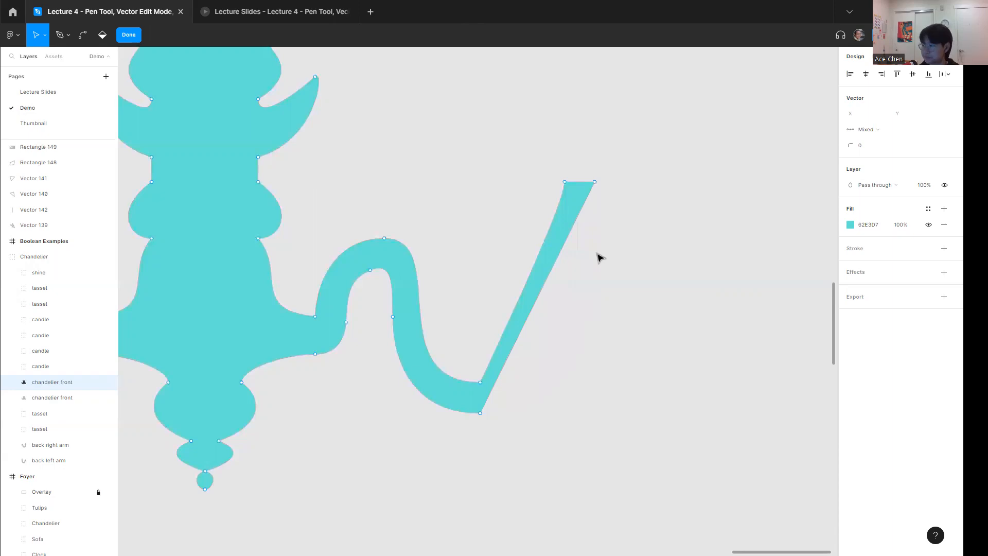
# Move the right arm's outer lowest point slightly outward to even out the straight segment, and finish vector editing.
pyautogui.moveTo(482, 413); pyautogui.dragTo(500, 414)
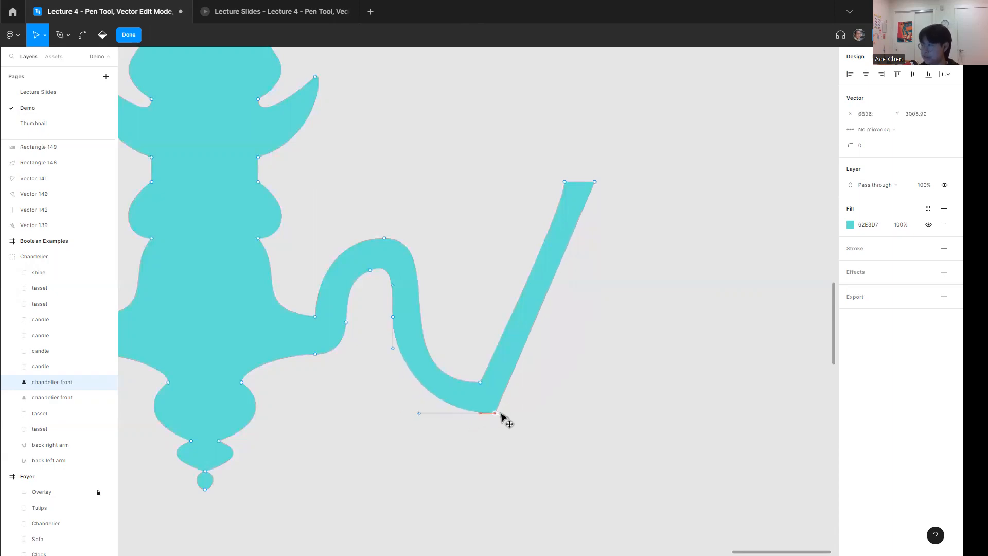
pyautogui.press('Delete')
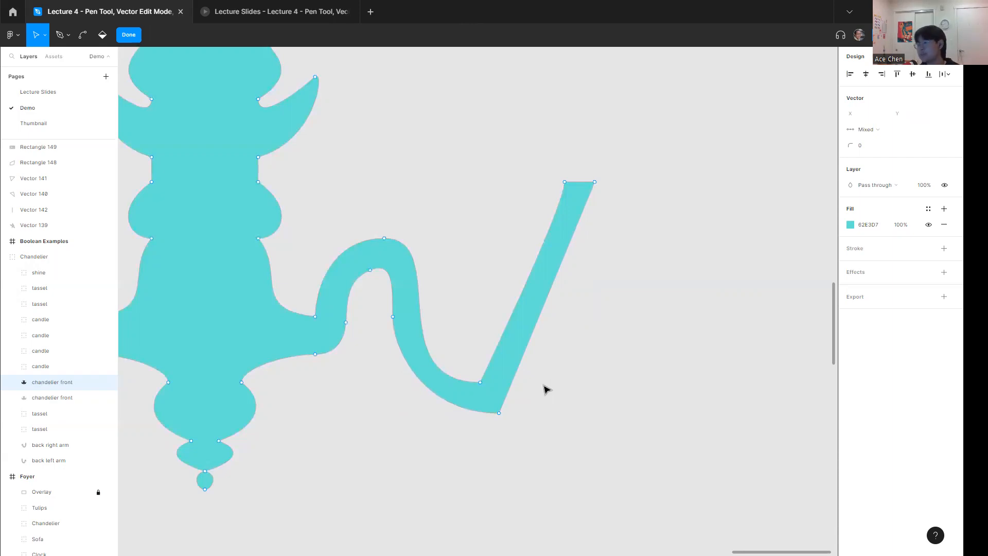
pyautogui.press('Escape')
# Delete the edited duplicate of the chandelier front.
pyautogui.moveTo(364, 395); pyautogui.dragTo(562, 434)
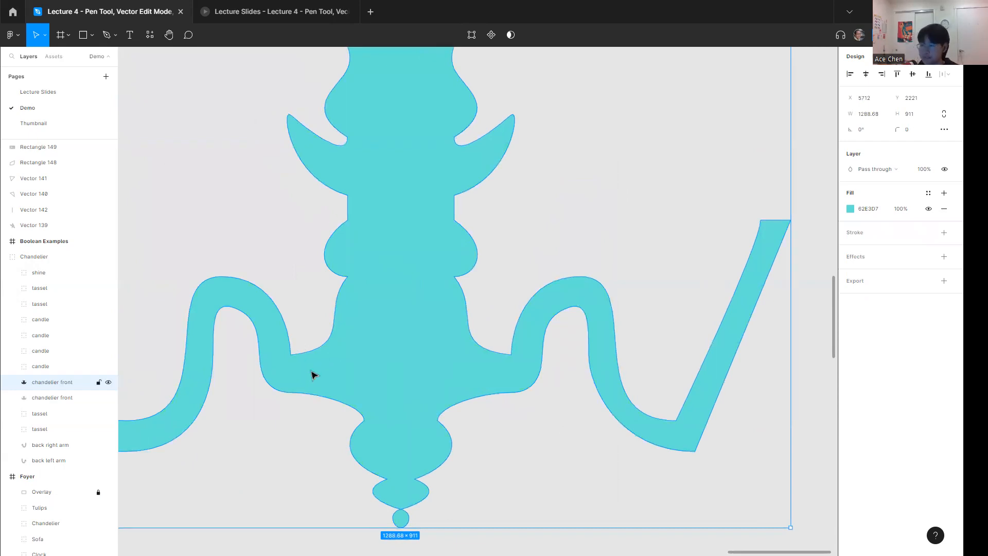
pyautogui.scroll(-5, 360, 396)
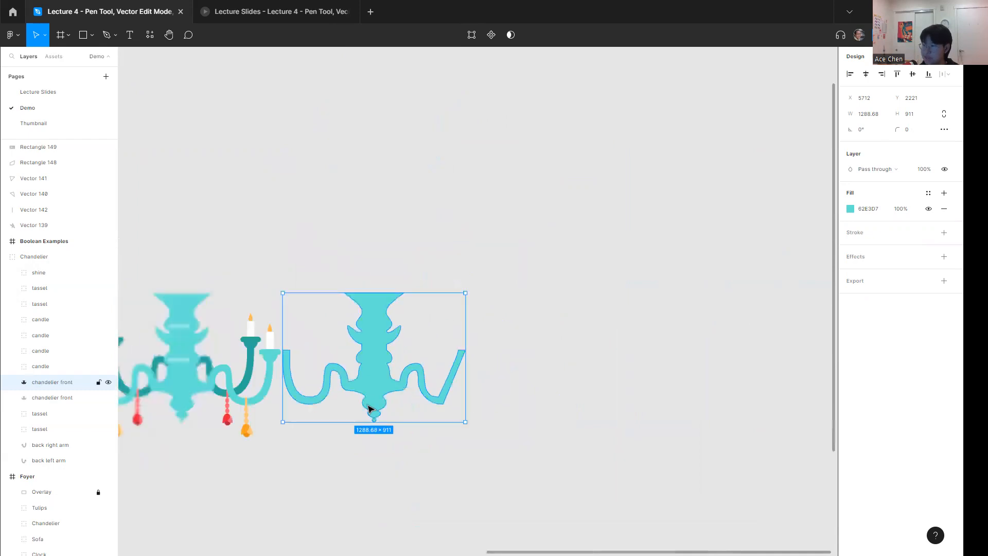
pyautogui.press('Delete')
pyautogui.scroll(8, 261, 430)
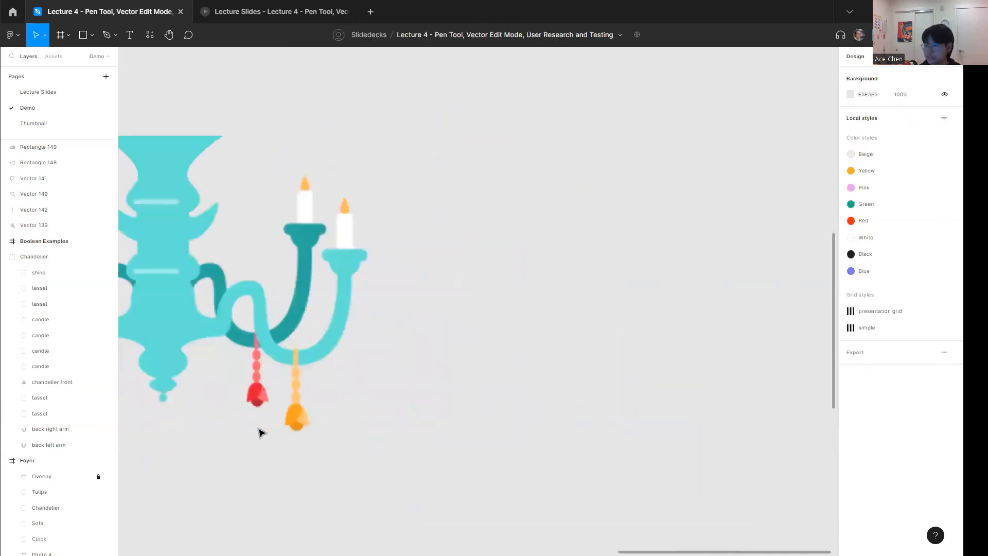
pyautogui.keyDown('ctrl'); pyautogui.click(333, 419); pyautogui.keyUp('ctrl')
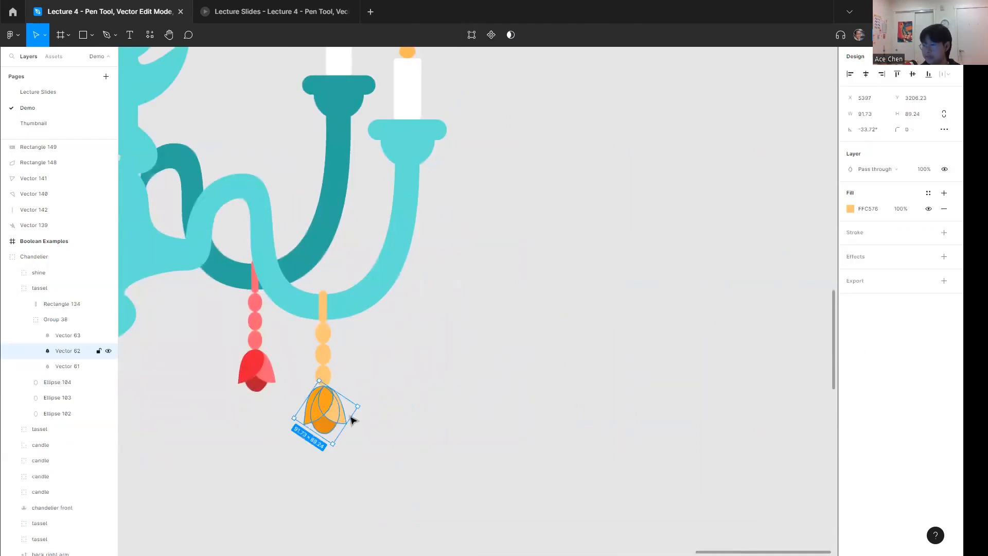
pyautogui.moveTo(352, 420); pyautogui.dragTo(620, 351)
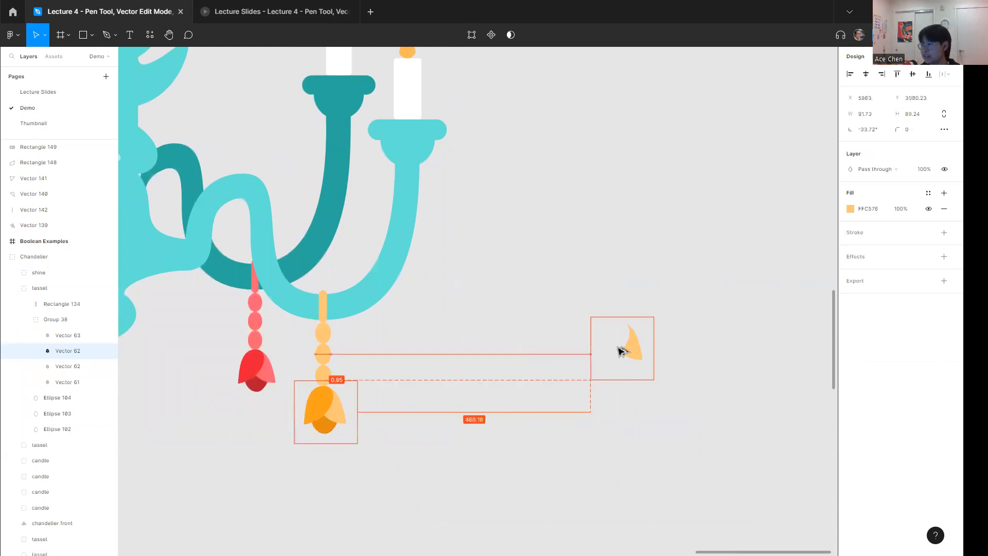
pyautogui.hotkey('ctrl', 'z')
# Duplicate the bell group of the right orange tassel and place the duplicate on the empty canvas beside the chandelier.
pyautogui.click(61, 319)
pyautogui.moveTo(325, 414); pyautogui.dragTo(566, 377)
pyautogui.click(611, 397)
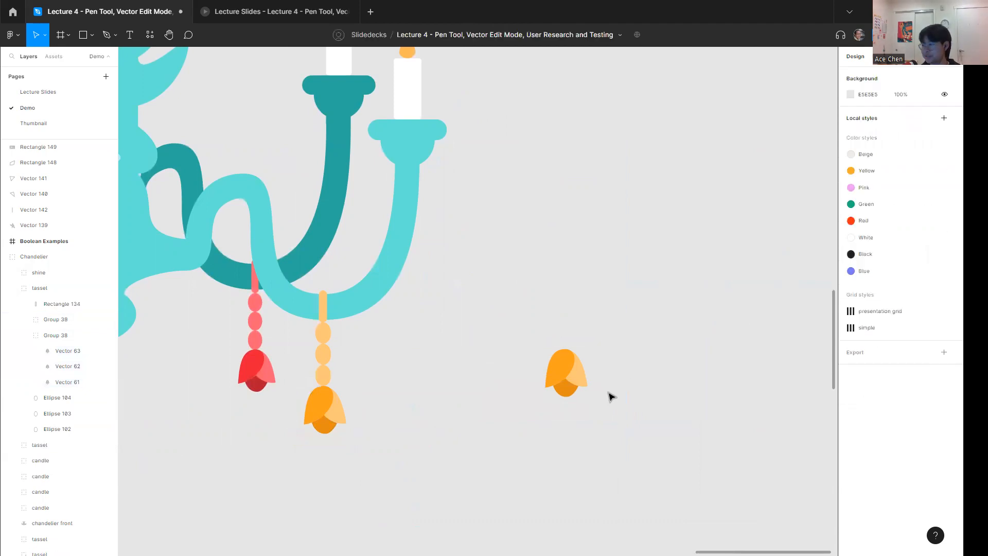
# Highlight the duplicated bell's vector layers in turn and move its front orange petal, Vector 61, away to about X 5834, Y 3049.
pyautogui.scroll(5, 612, 394)
pyautogui.click(71, 255)
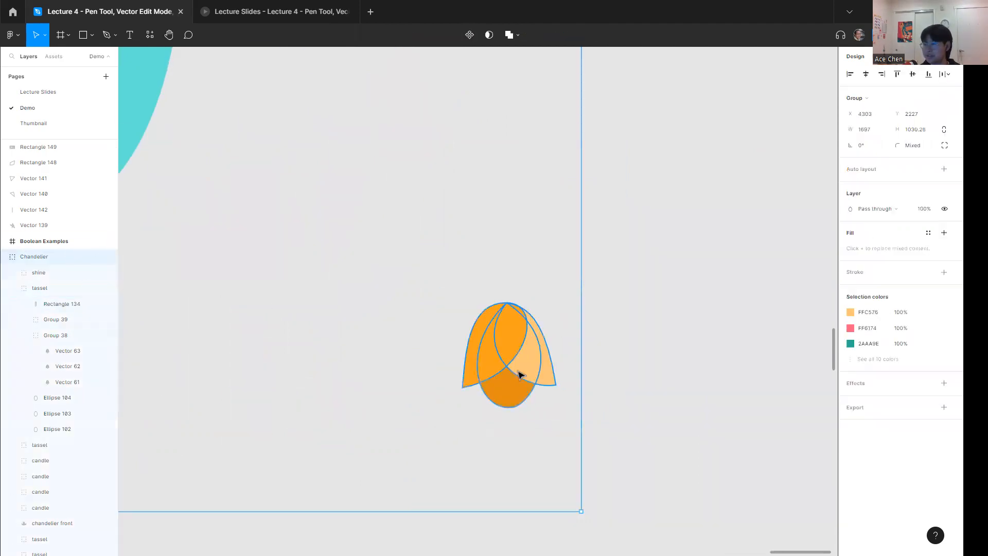
pyautogui.keyDown('ctrl'); pyautogui.click(518, 375); pyautogui.keyUp('ctrl')
pyautogui.click(62, 335)
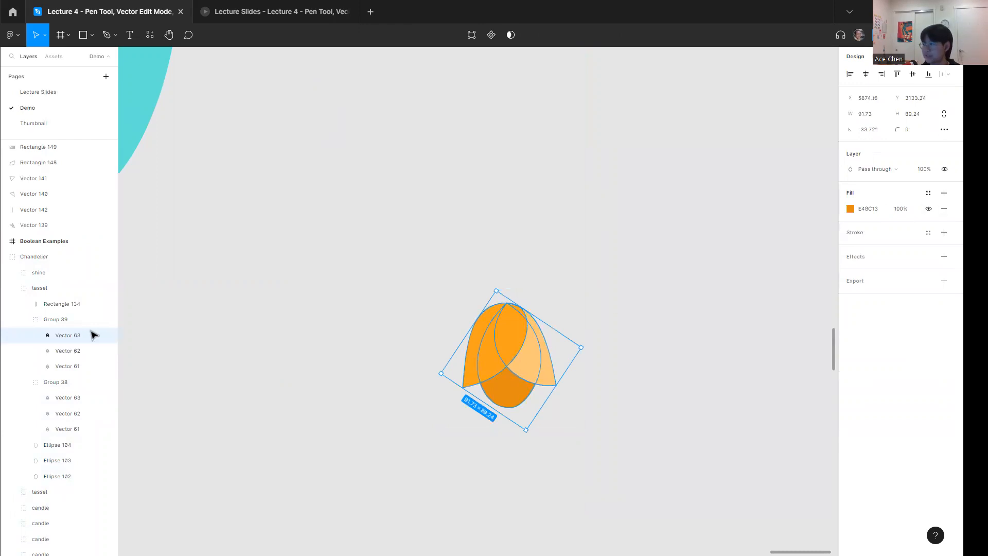
pyautogui.keyDown('shift'); pyautogui.click(70, 354); pyautogui.keyUp('shift')
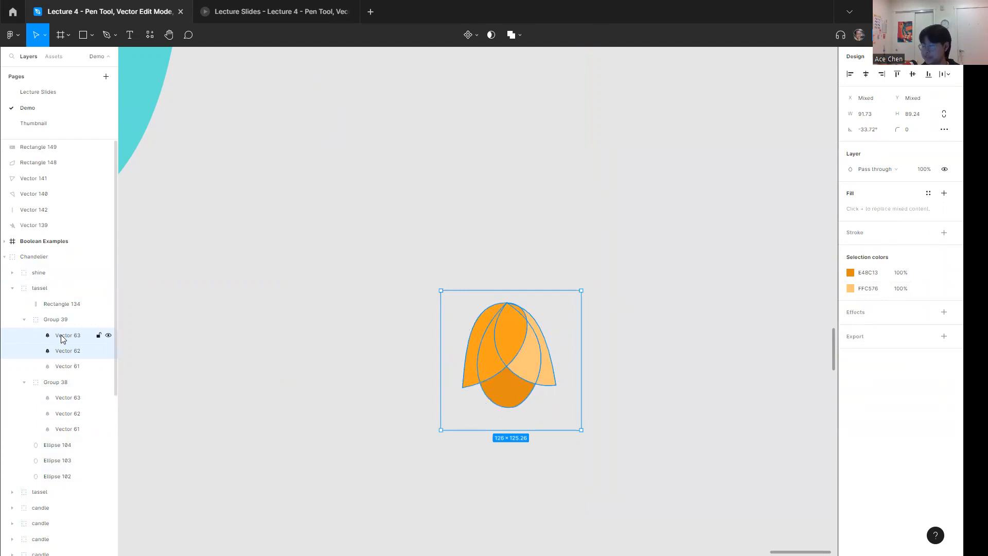
pyautogui.click(75, 365)
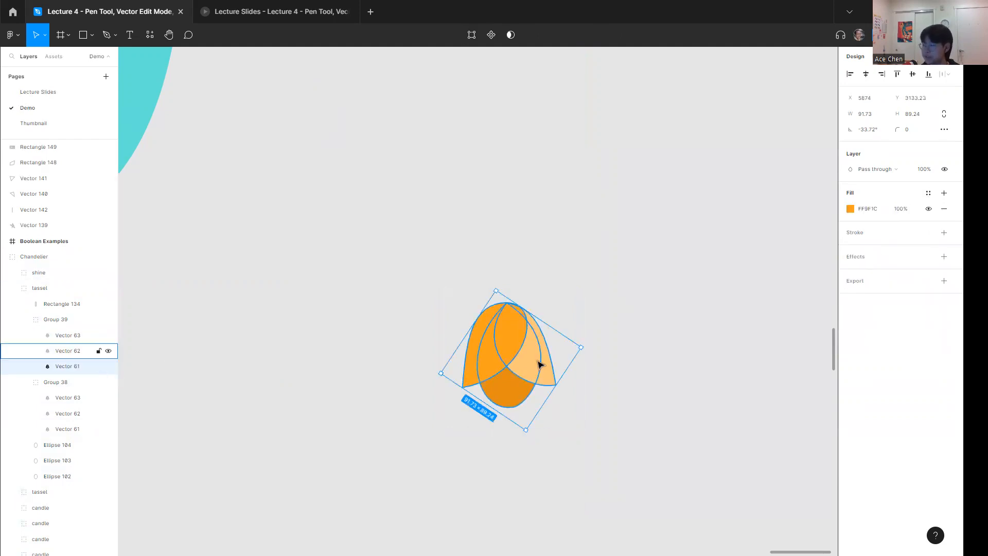
pyautogui.moveTo(497, 316); pyautogui.dragTo(479, 273)
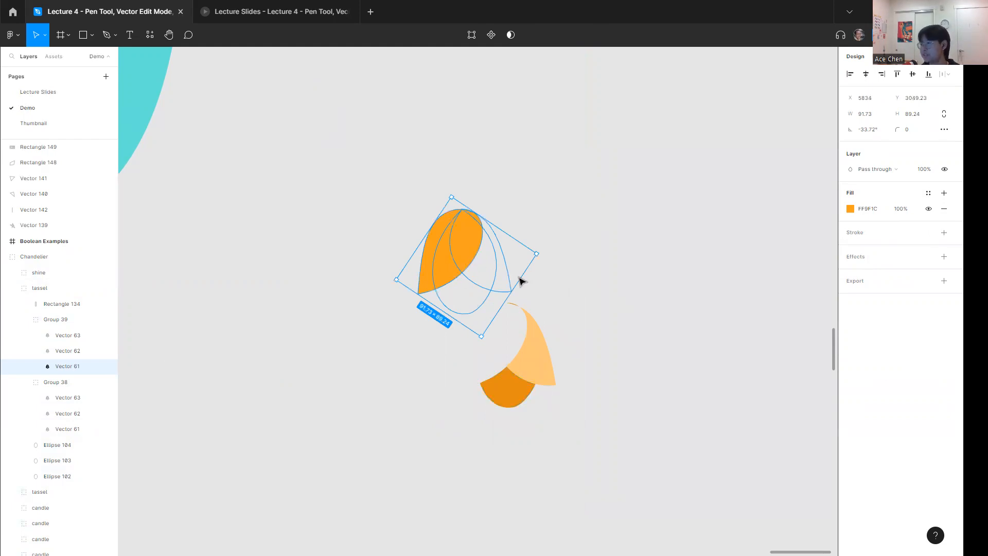
# Open the moved orange petal for vector editing to show its overlapping regions, and undo back to the assembled bell.
pyautogui.scroll(3, 518, 278)
pyautogui.click(471, 35)
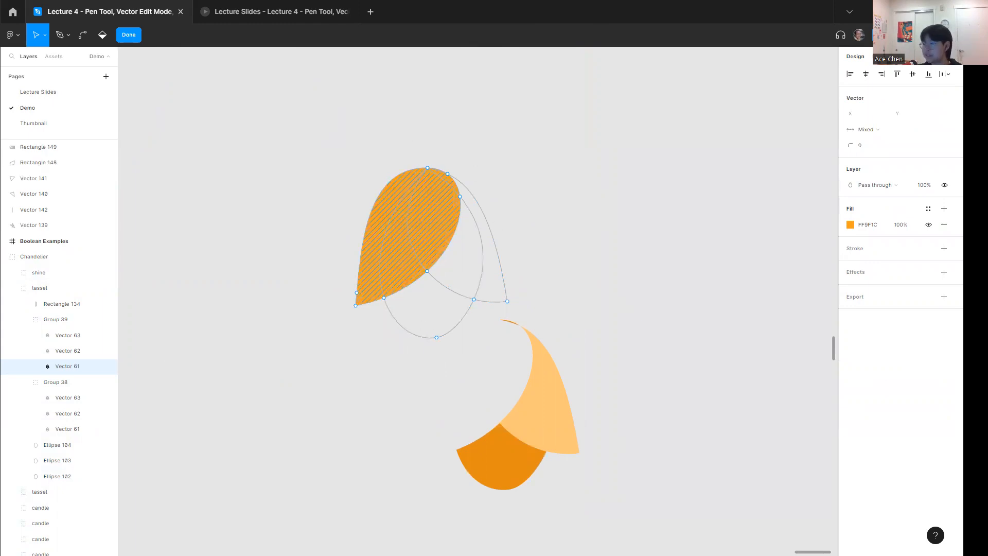
pyautogui.hotkey('ctrl', 'z')
pyautogui.hotkey('ctrl', 'z')
pyautogui.hotkey('ctrl', 'z')
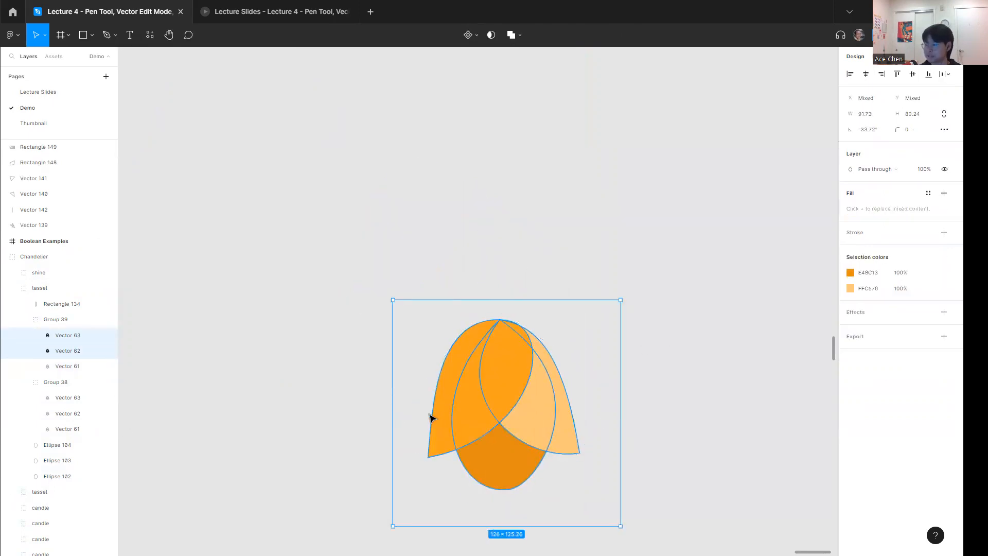
# Delete the copied chandelier group, including the duplicated tassel bell, from the canvas beside the Foyer frame.
pyautogui.press('Escape')
pyautogui.hotkey('shift', '2')
pyautogui.click(752, 314)
pyautogui.press('Delete')
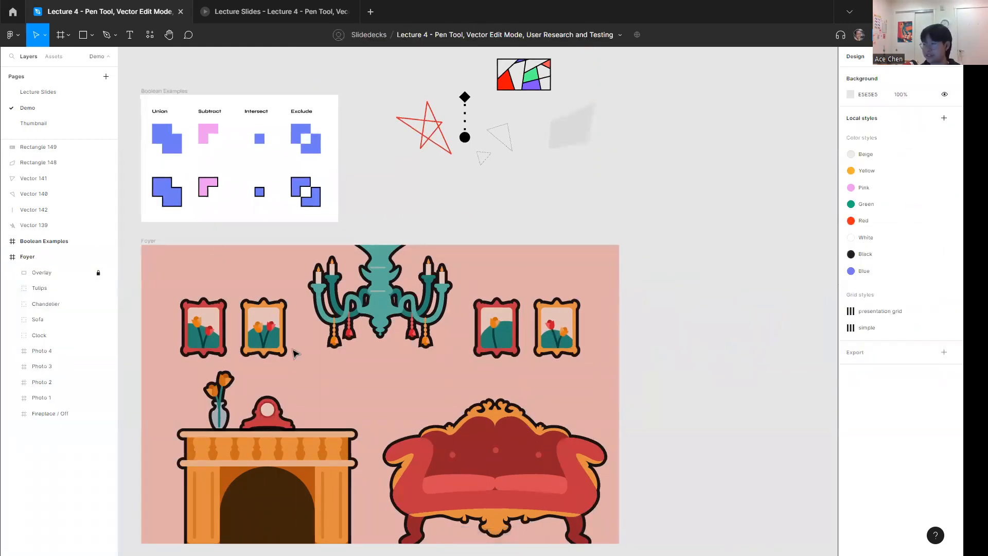
# Duplicate the Chandelier group from the Foyer illustration onto the empty canvas beside the frame, at about X 4787, Y 2572.
pyautogui.scroll(5, 378, 329)
pyautogui.moveTo(377, 456); pyautogui.dragTo(504, 461)
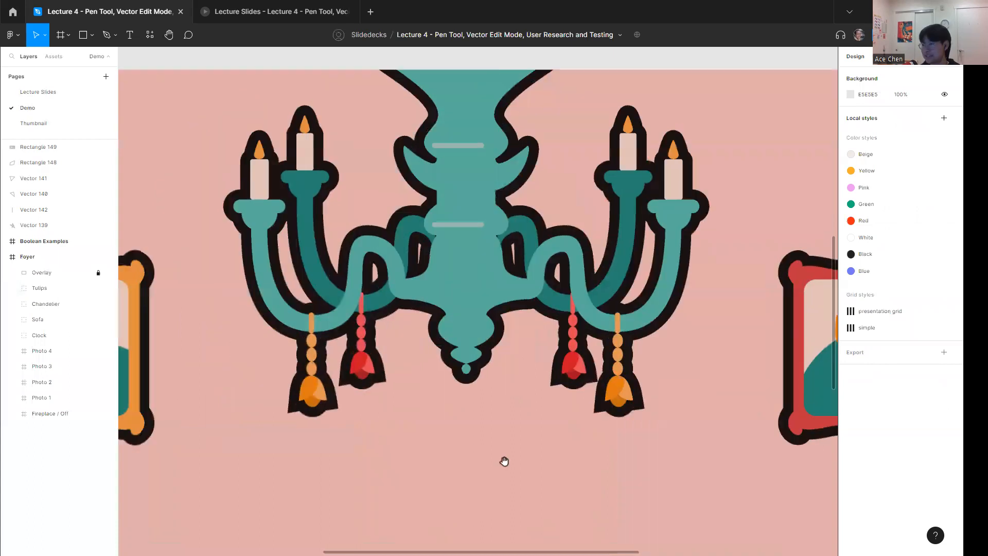
pyautogui.hscroll(-4, 504, 461)
pyautogui.scroll(1, 504, 461)
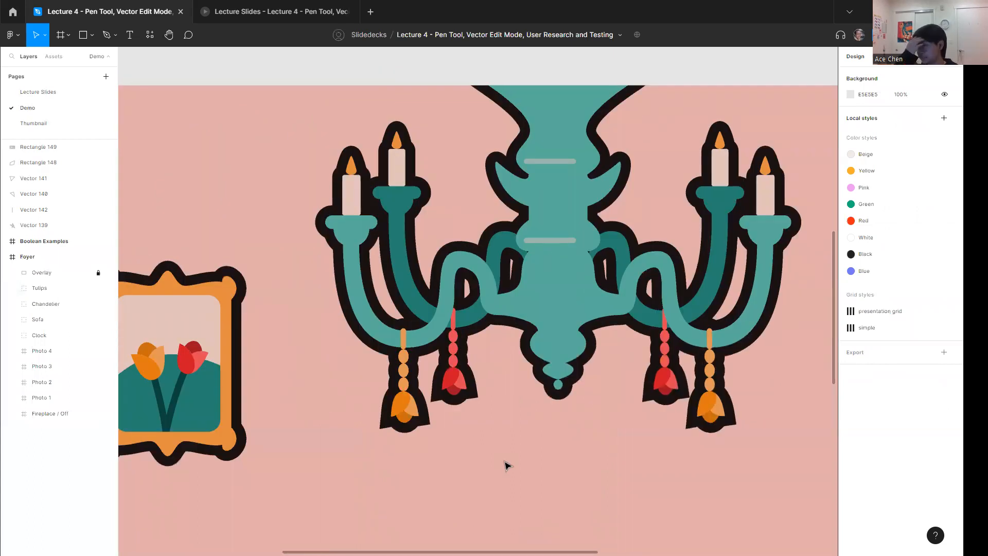
pyautogui.scroll(-6, 535, 404)
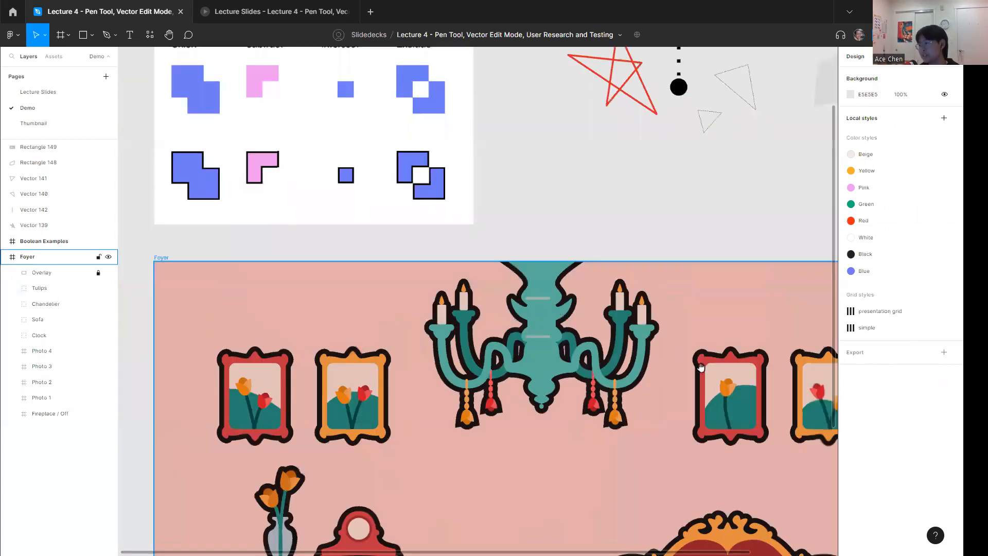
pyautogui.hscroll(3, 287, 278)
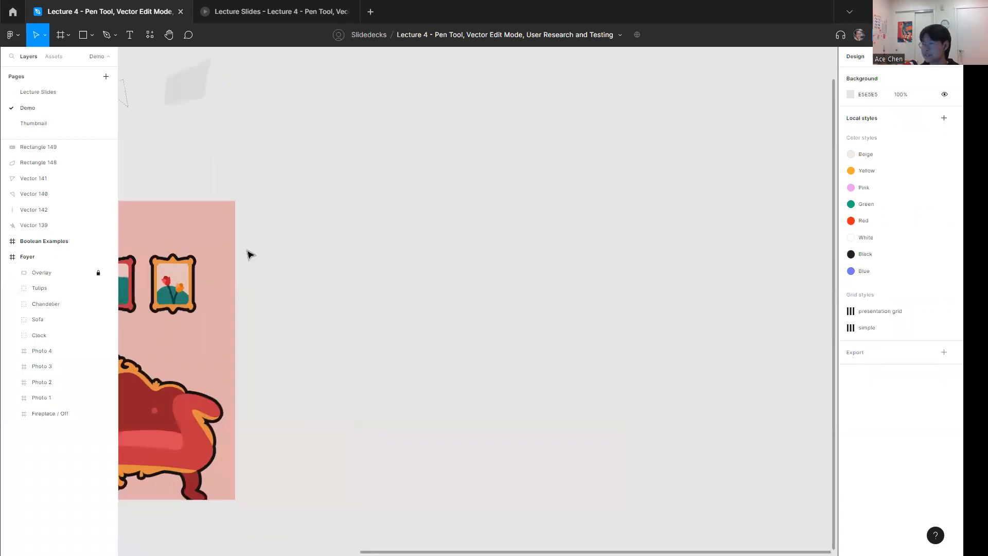
pyautogui.hscroll(-6, 291, 263)
pyautogui.scroll(2, 290, 264)
pyautogui.keyDown('alt'); pyautogui.moveTo(313, 332); pyautogui.dragTo(696, 387); pyautogui.keyUp('alt')
pyautogui.moveTo(482, 297); pyautogui.dragTo(258, 140)
pyautogui.scroll(5, 479, 254)
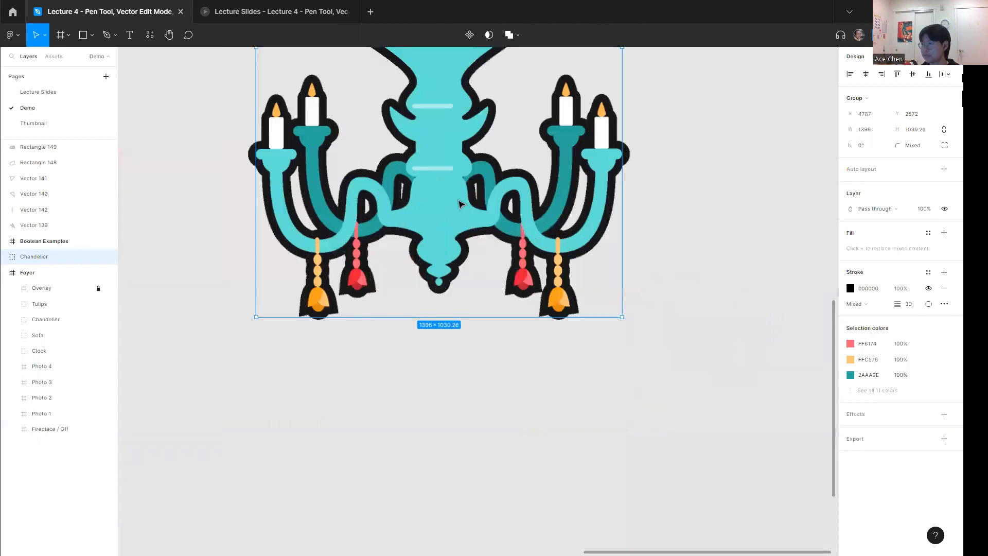
pyautogui.moveTo(439, 269); pyautogui.dragTo(436, 310)
# Copy the chandelier front vector from the duplicated group and place the copy beneath it at about X 4977, Y 3795.
pyautogui.click(9, 256)
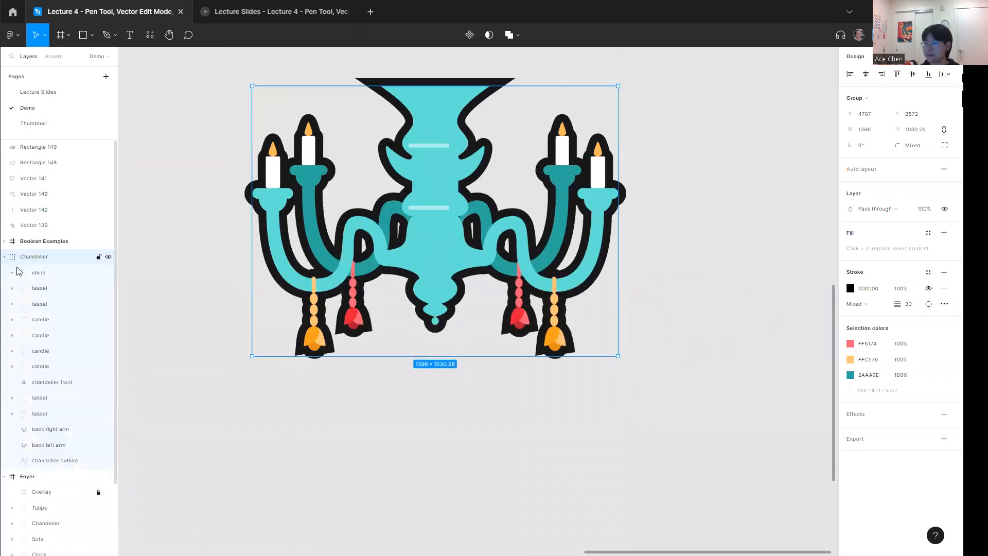
pyautogui.click(61, 382)
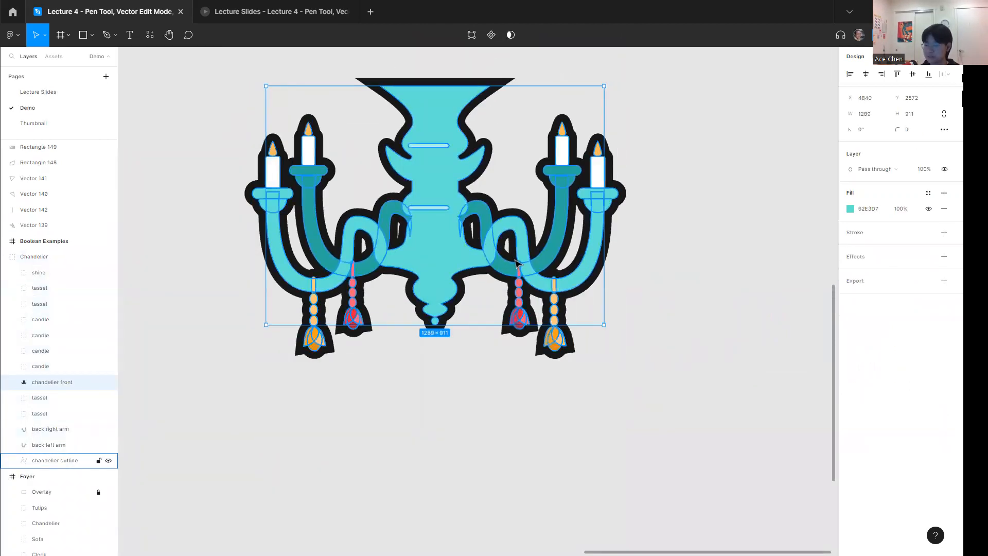
pyautogui.click(576, 406)
pyautogui.scroll(-4, 489, 271)
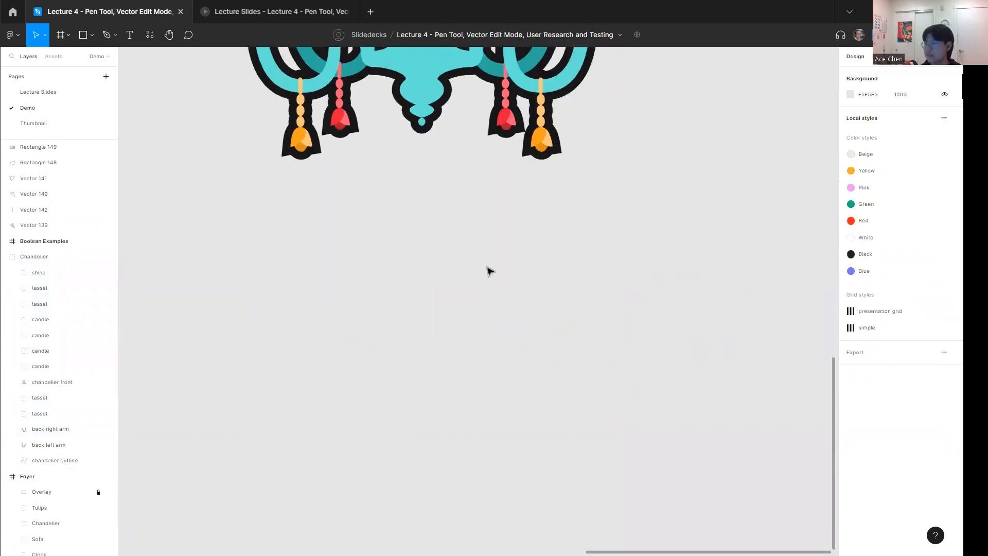
pyautogui.hotkey('ctrl', 'v')
pyautogui.moveTo(430, 89); pyautogui.dragTo(465, 406)
# Open the copied chandelier front for vector editing and delete its right half, including the leftover curves at the bottom tip.
pyautogui.doubleClick(466, 406)
pyautogui.moveTo(470, 184); pyautogui.dragTo(692, 535)
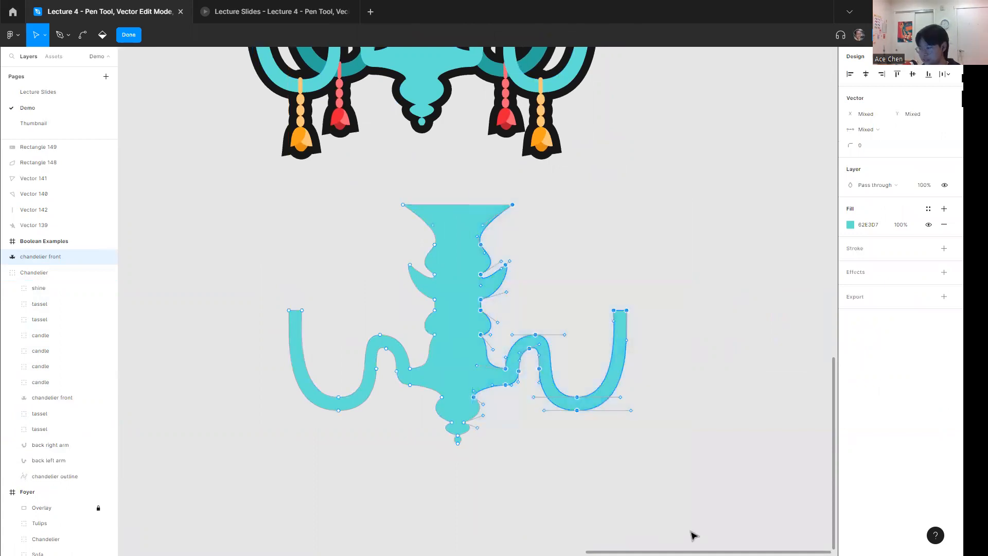
pyautogui.press('Delete')
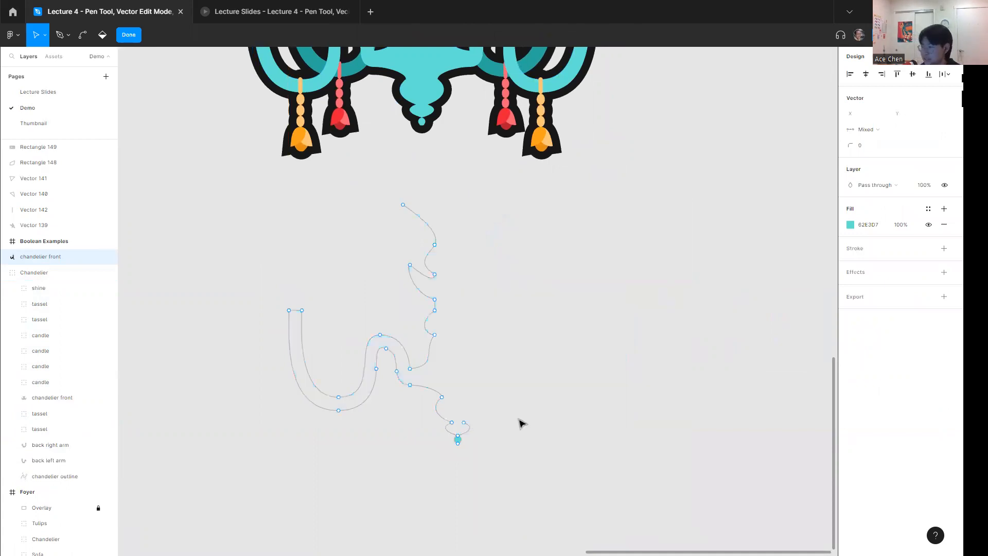
pyautogui.click(464, 423)
pyautogui.click(468, 427)
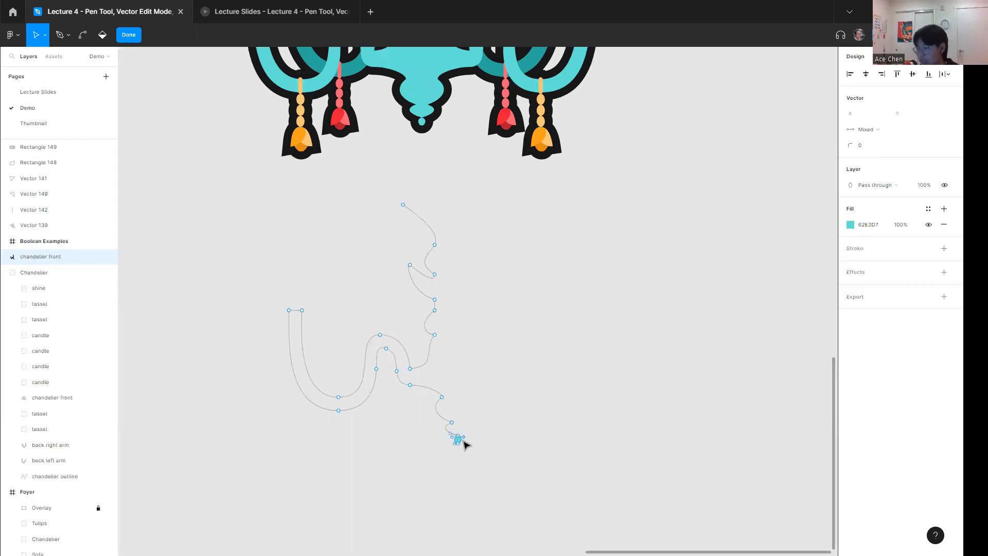
# Duplicate the remaining left-half path beside the original within the vector and flip the duplicate horizontally.
pyautogui.moveTo(490, 479); pyautogui.dragTo(264, 146)
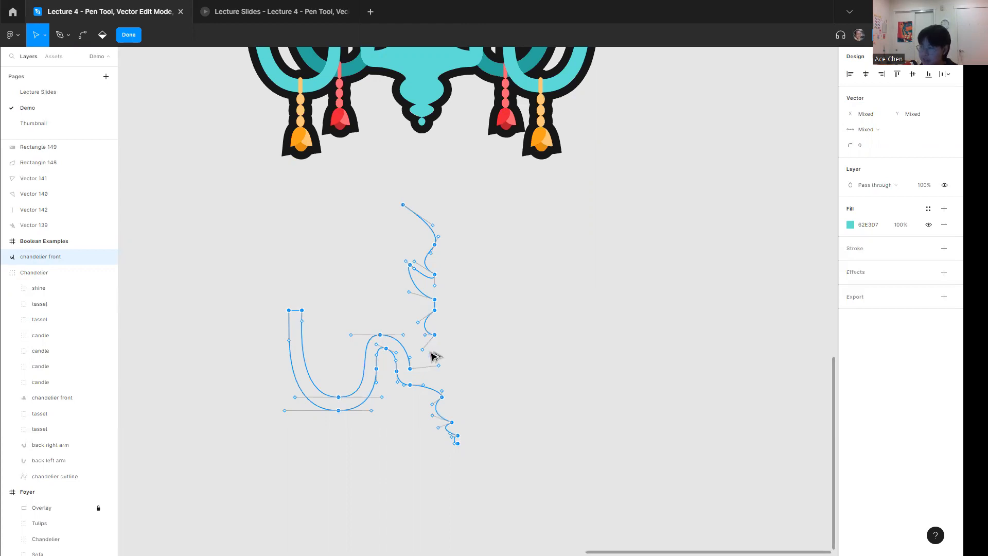
pyautogui.moveTo(432, 353); pyautogui.dragTo(658, 367)
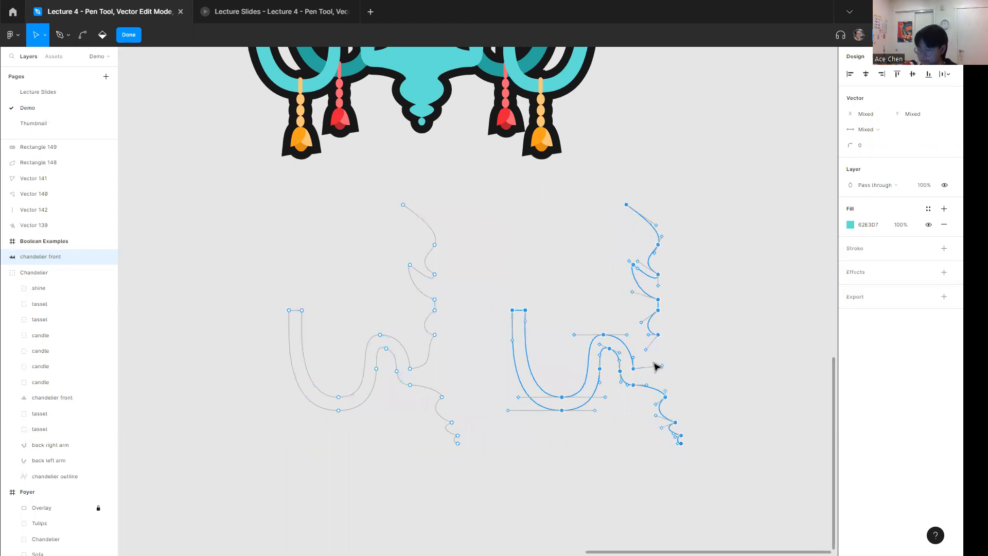
pyautogui.hotkey('shift', 'h')
pyautogui.hotkey('shift', 'h')
pyautogui.hotkey('shift', 'h')
# Select the whole mirrored half and move it closer to the left half so the bottom tips nearly meet.
pyautogui.click(624, 375)
pyautogui.click(606, 370)
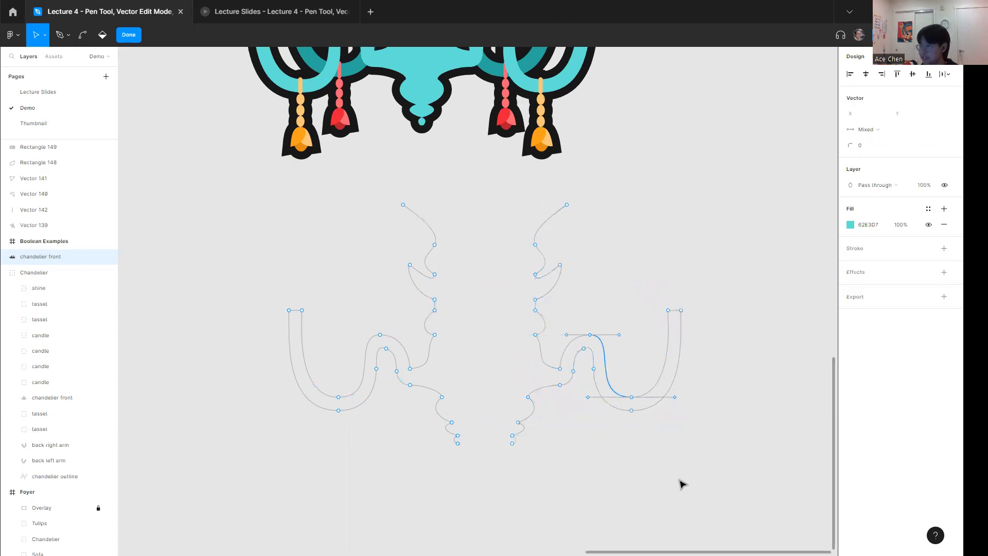
pyautogui.moveTo(488, 182); pyautogui.dragTo(703, 441)
pyautogui.moveTo(598, 304); pyautogui.dragTo(560, 303)
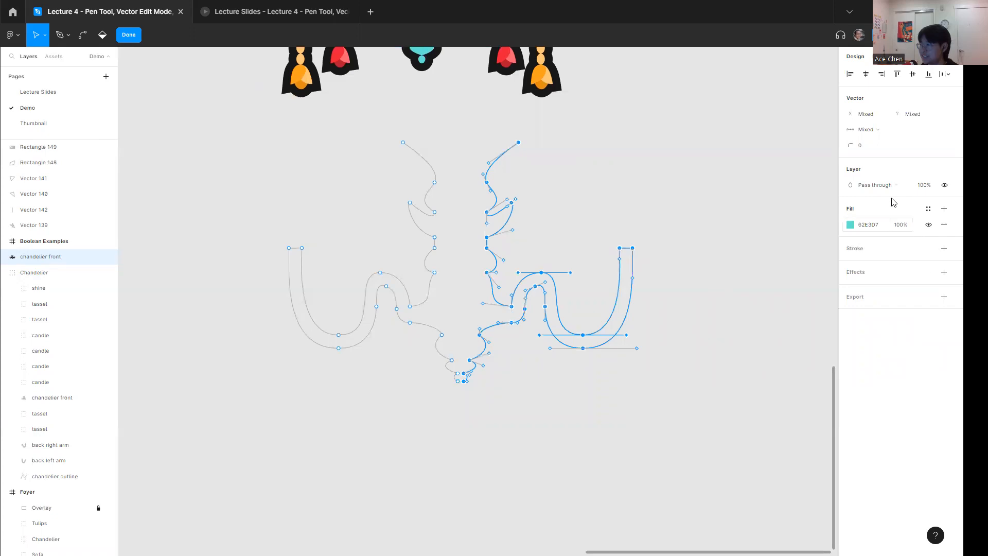
# Add a 1 px black centered stroke and shift the mirrored half until its bottom tip joins the left half.
pyautogui.click(868, 247)
pyautogui.scroll(6, 466, 386)
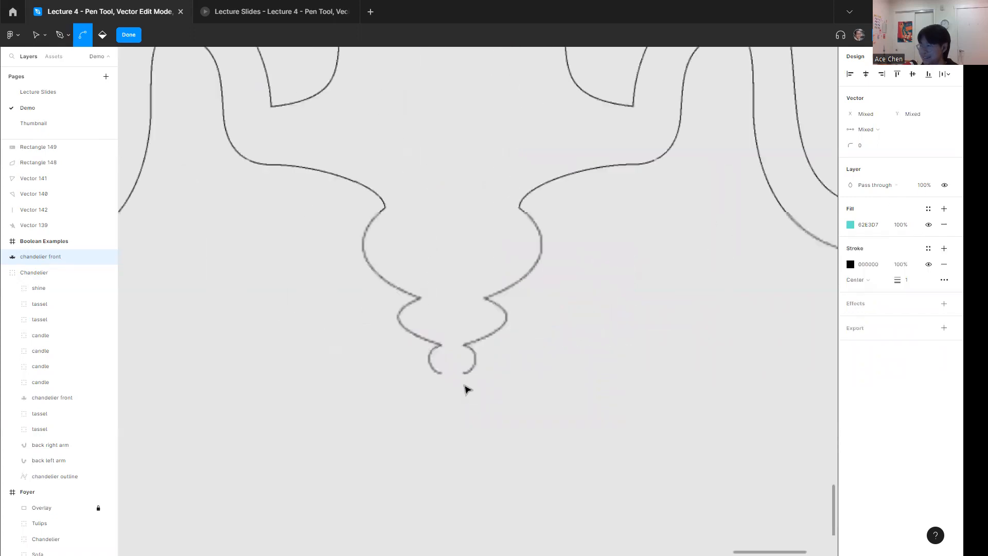
pyautogui.scroll(4, 496, 308)
pyautogui.moveTo(493, 314); pyautogui.dragTo(373, 306)
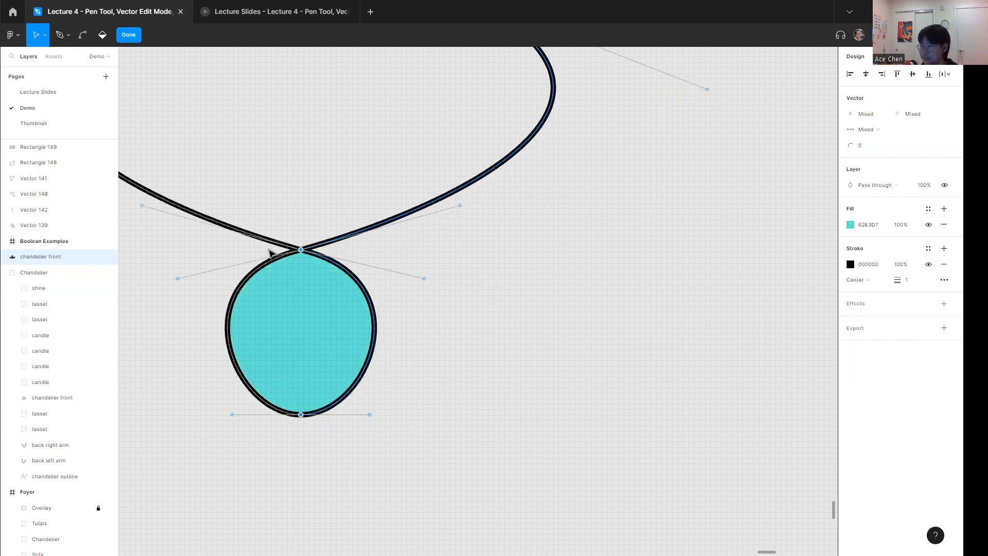
# Close the chandelier front's open top edge with a straight Pen tool segment and leave vector editing.
pyautogui.scroll(-5, 471, 209)
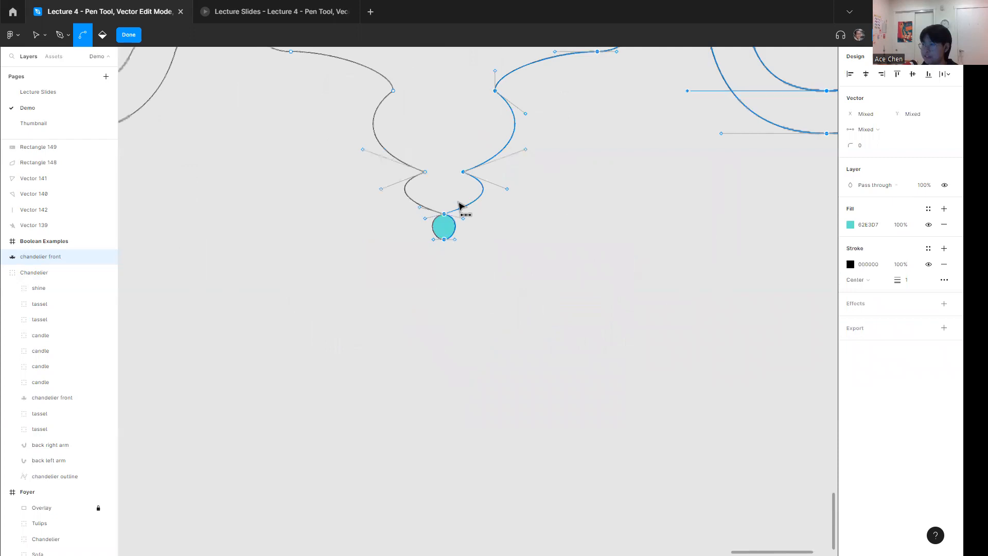
pyautogui.moveTo(474, 138); pyautogui.dragTo(432, 420)
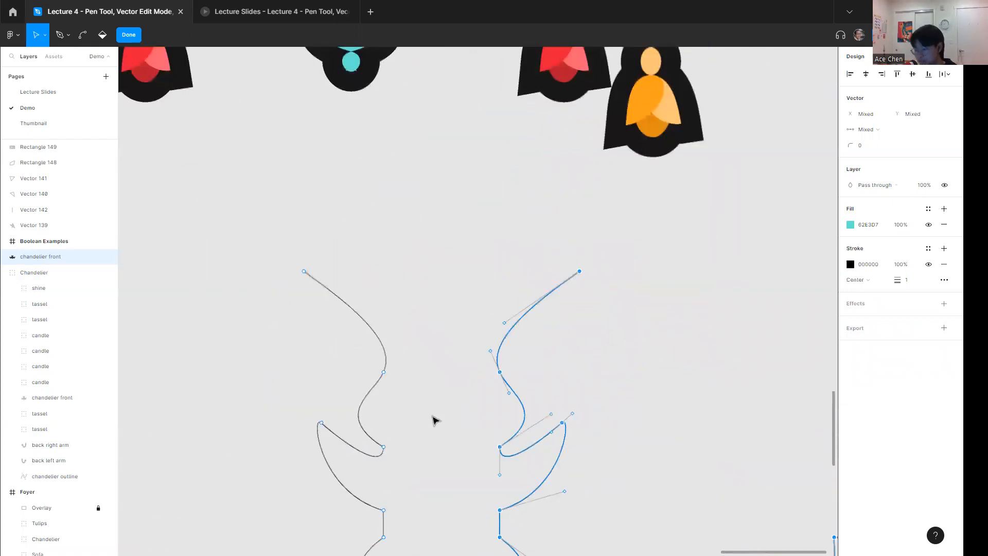
pyautogui.press('p')
pyautogui.click(304, 271)
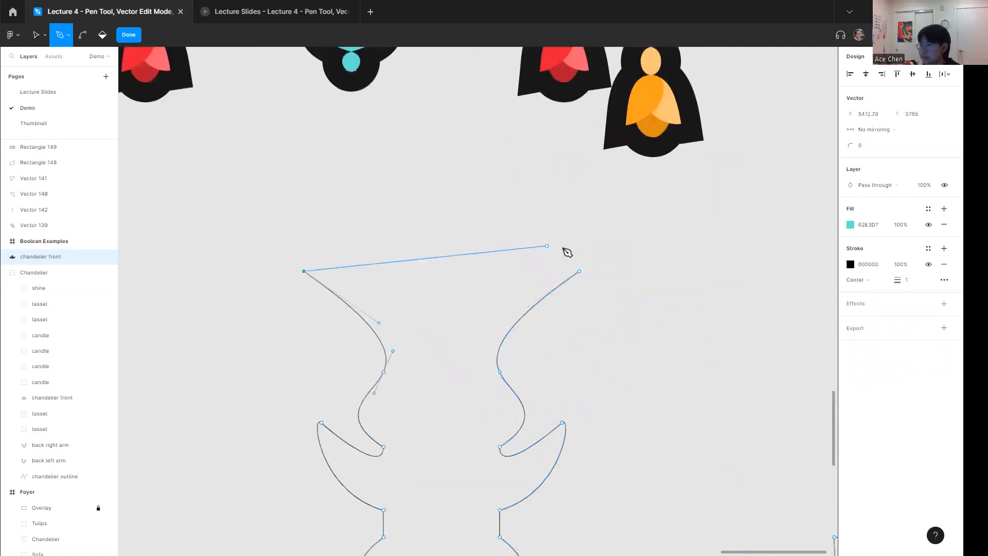
pyautogui.click(580, 271)
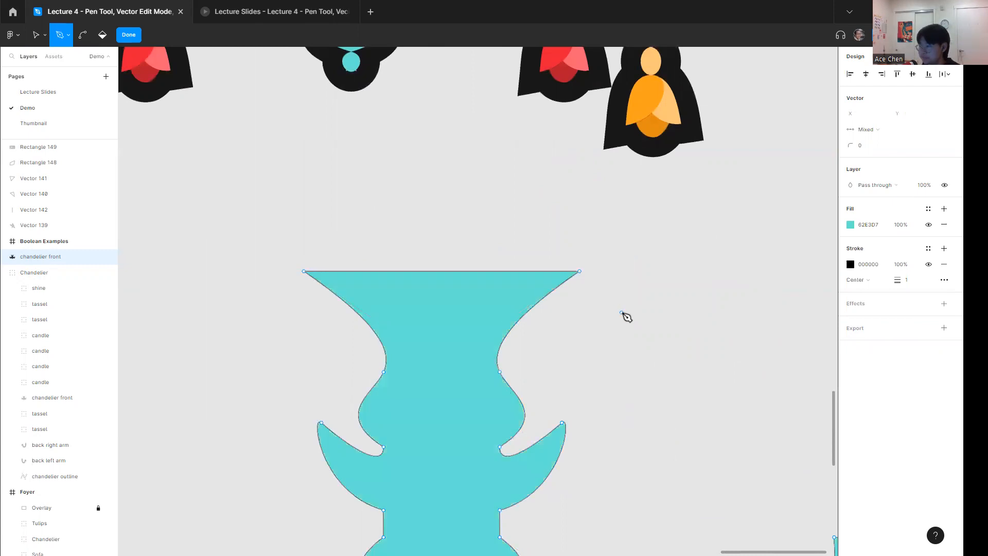
pyautogui.press('Escape')
# Change the rebuilt chandelier front's fill to a pale cyan and take away its black outline.
pyautogui.scroll(-3, 622, 315)
pyautogui.scroll(-2, 605, 324)
pyautogui.scroll(-3, 604, 324)
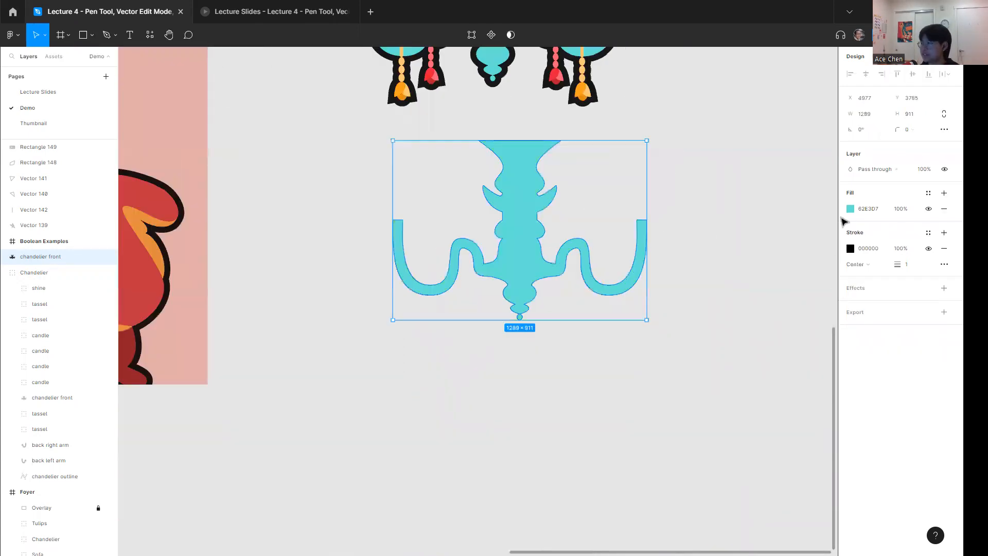
pyautogui.click(850, 208)
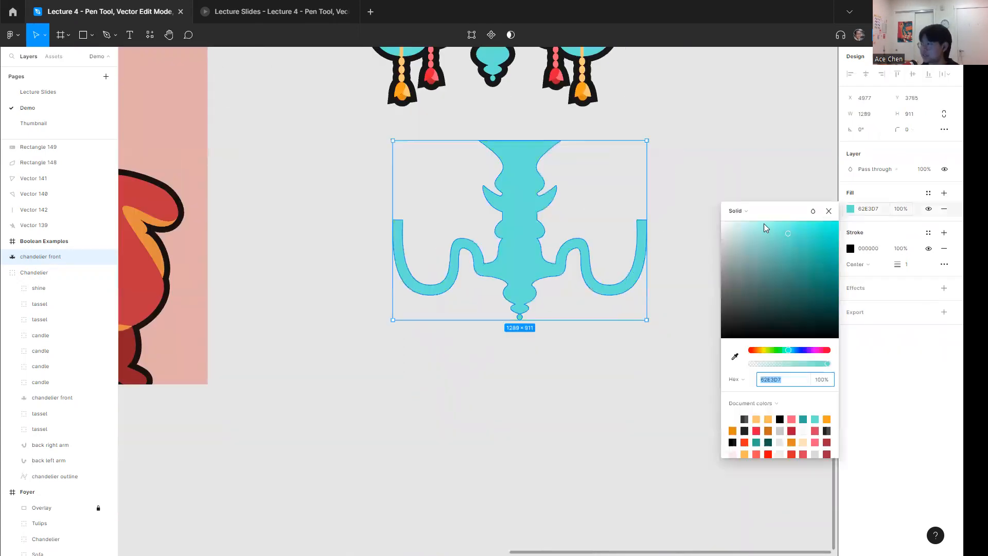
pyautogui.click(754, 221)
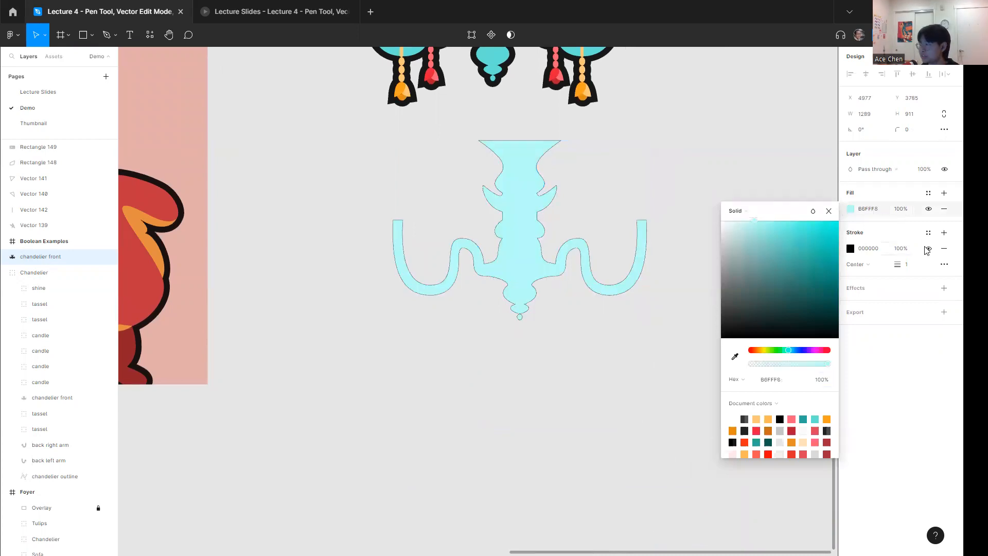
pyautogui.click(613, 380)
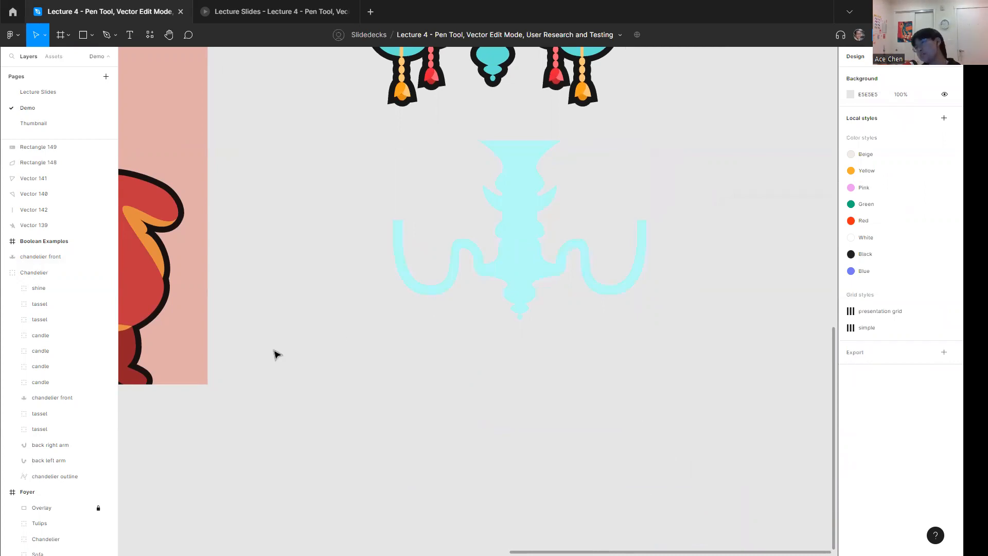
# Switch to the lecture slides presentation and advance to the "What are masks?" slide.
pyautogui.hotkey('ctrl', 'Tab')
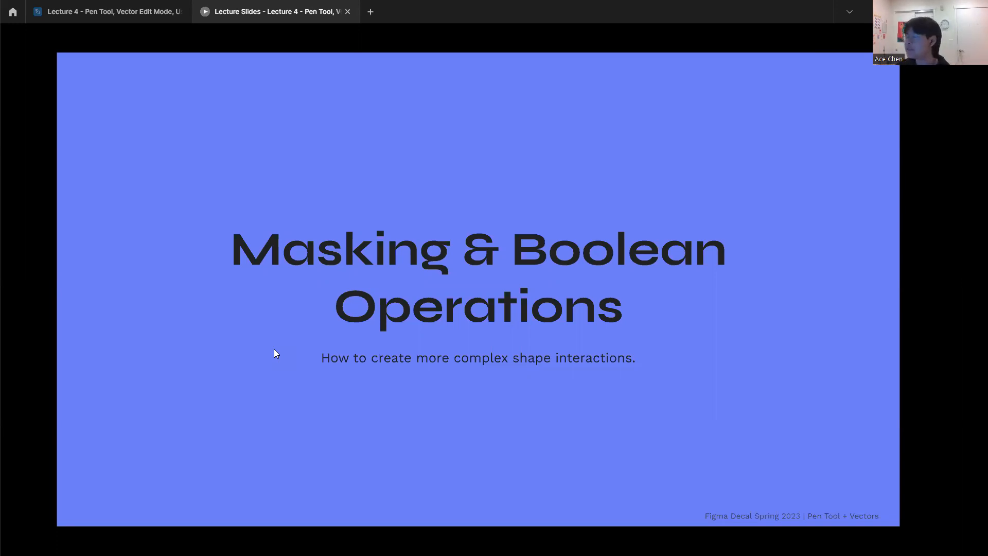
pyautogui.press('Right')
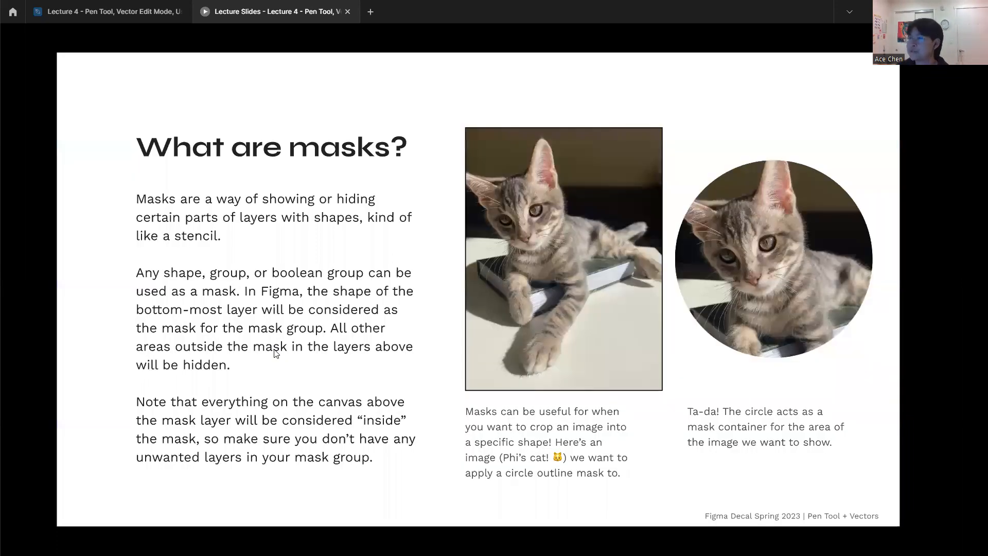
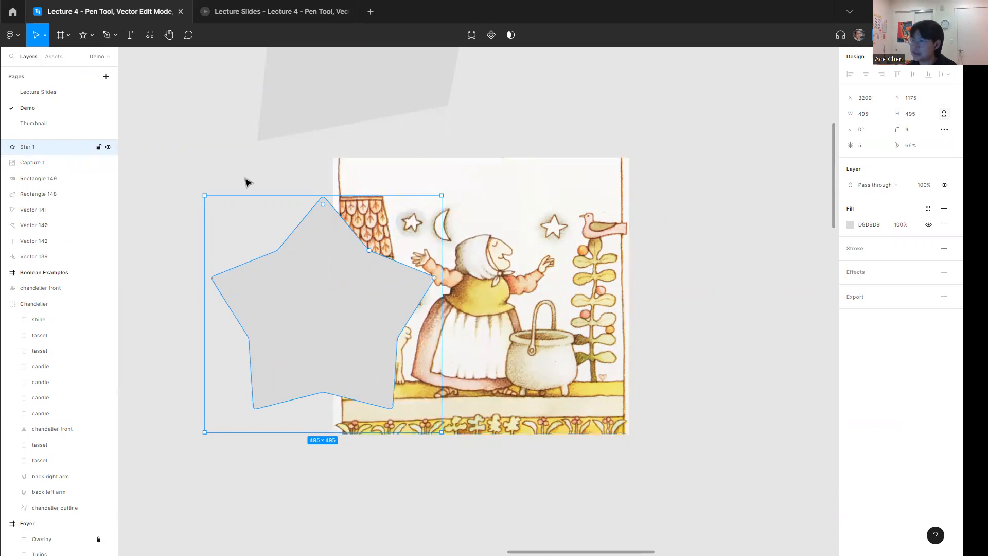
# Move the grey star, Star 1, over the storybook illustration to X 3548, Y 1120.
pyautogui.click(242, 168)
pyautogui.click(360, 309)
pyautogui.moveTo(314, 330); pyautogui.dragTo(477, 304)
# Place the Star 1 layer beneath the illustration and try to mask it together with Rectangle 149.
pyautogui.moveTo(44, 152); pyautogui.dragTo(69, 170)
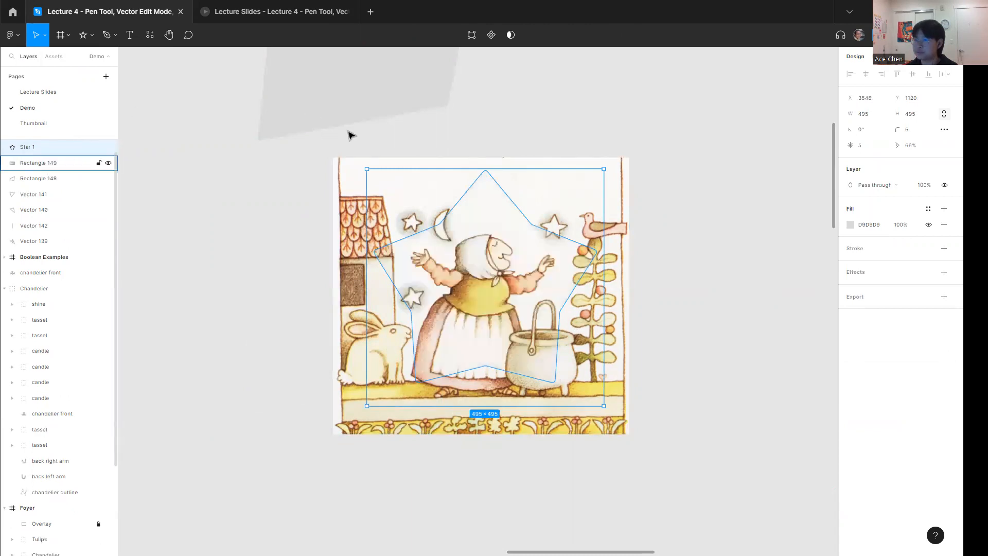
pyautogui.keyDown('shift'); pyautogui.click(62, 163); pyautogui.keyUp('shift')
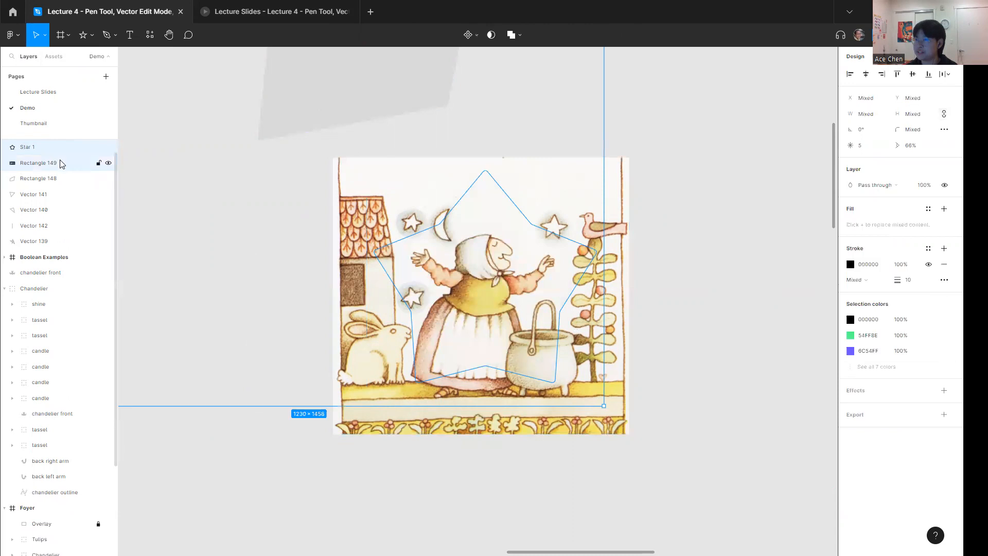
pyautogui.click(510, 35)
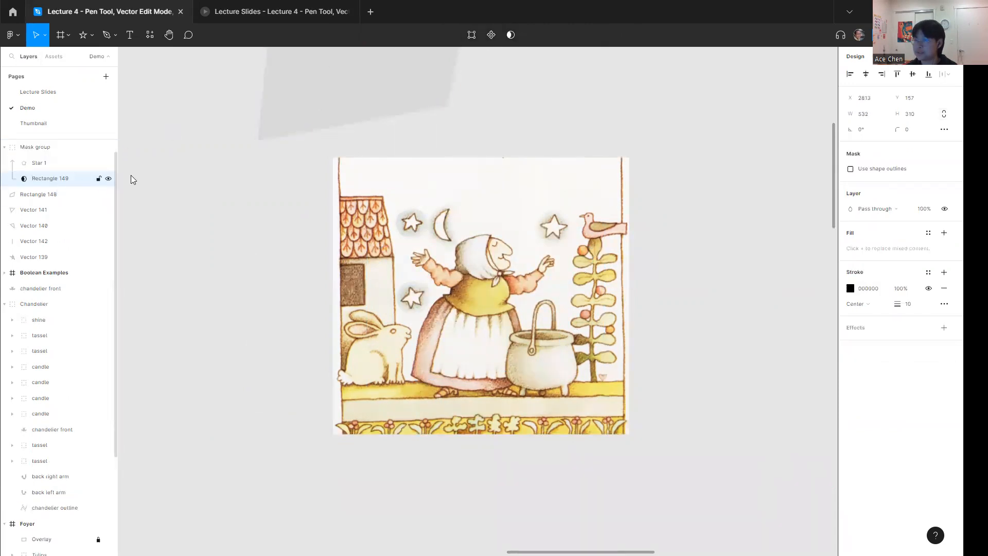
# Undo the mask group and the layer reordering so the star lies above the illustration again.
pyautogui.hotkey('ctrl', 'z')
pyautogui.click(214, 192)
pyautogui.hotkey('ctrl', 'z')
pyautogui.hotkey('ctrl', 'z')
pyautogui.hotkey('ctrl', 'z')
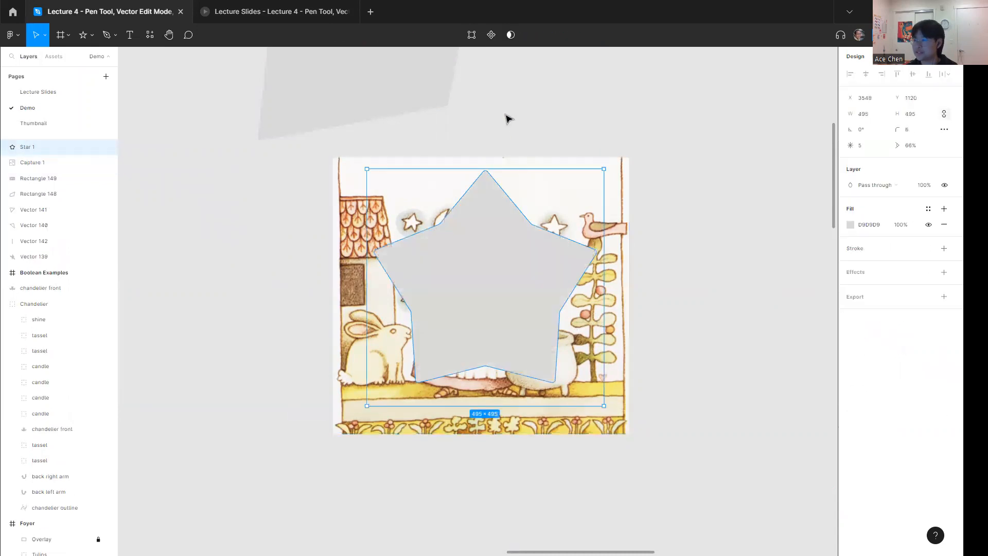
# Mask Star 1 and the Capture 1 illustration together with the star as the upper layer, and select the star inside the group.
pyautogui.moveTo(506, 114); pyautogui.dragTo(494, 228)
pyautogui.click(488, 36)
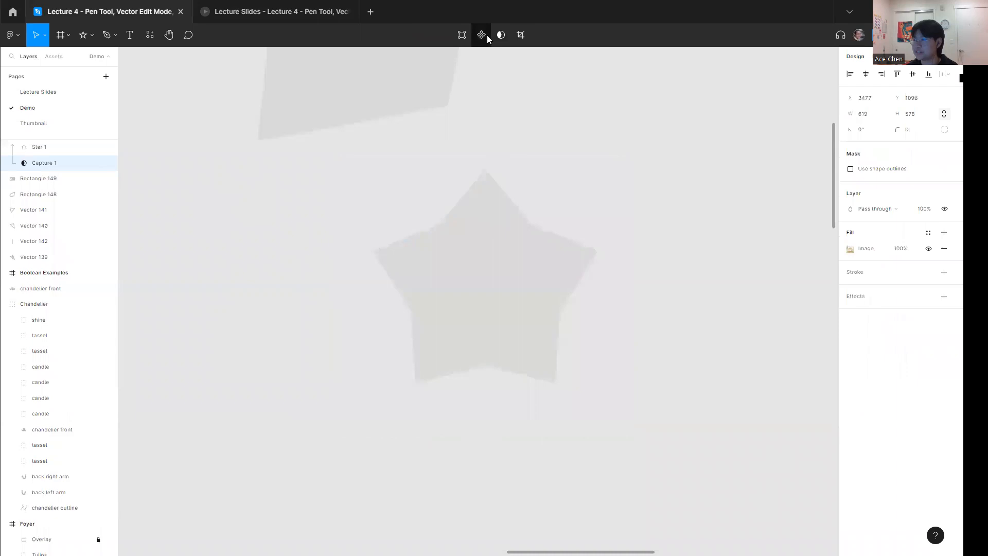
pyautogui.scroll(1, 62, 175)
pyautogui.click(57, 163)
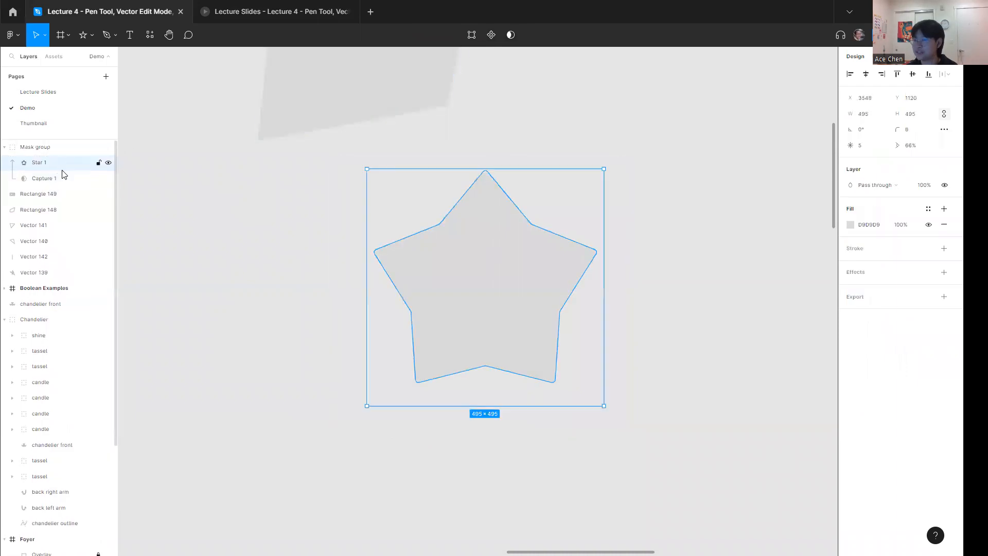
# Try to reorder the layers around the mask group, and undo back to the separate star and illustration.
pyautogui.moveTo(53, 194); pyautogui.dragTo(59, 170)
pyautogui.hotkey('ctrl', 'z')
pyautogui.hotkey('ctrl', 'z')
pyautogui.hotkey('ctrl', 'z')
pyautogui.hotkey('ctrl', 'z')
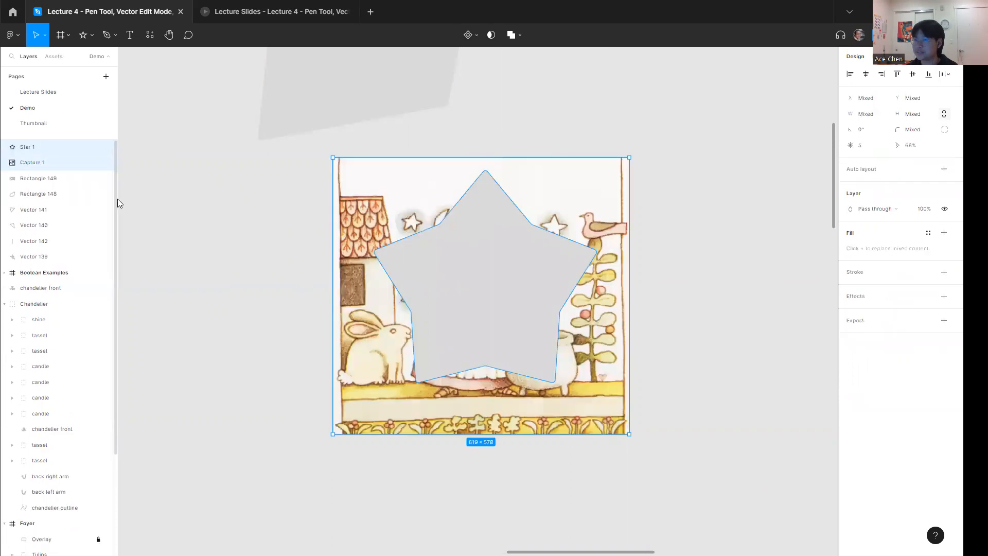
# Move the Star 1 layer below the Capture 1 illustration and mask the two layers together.
pyautogui.click(227, 206)
pyautogui.click(67, 162)
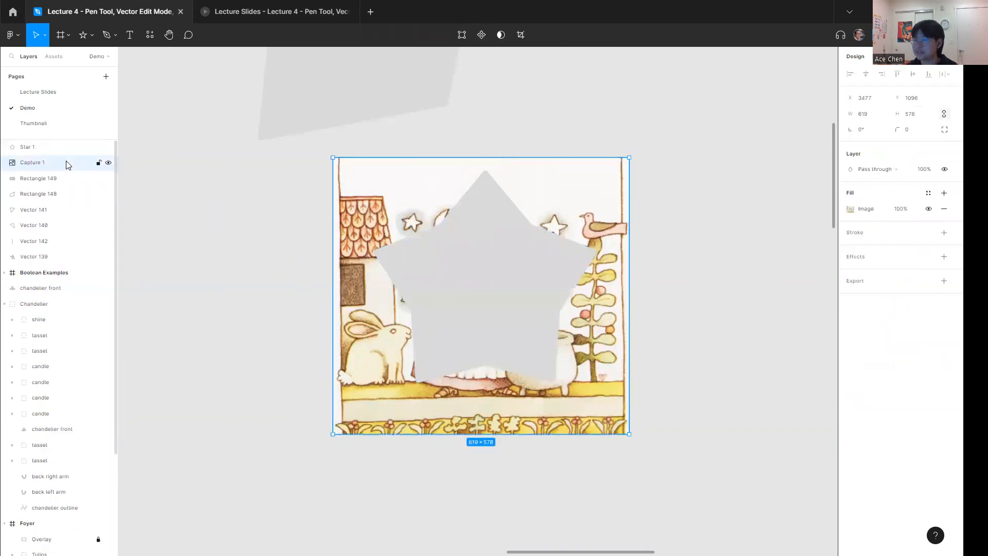
pyautogui.click(462, 232)
pyautogui.keyDown('shift'); pyautogui.click(388, 216); pyautogui.keyUp('shift')
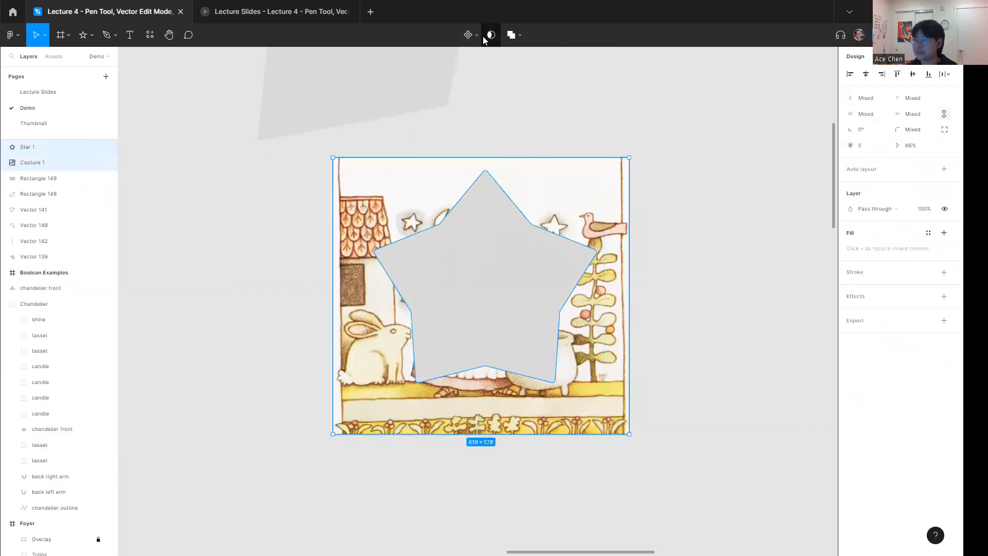
pyautogui.moveTo(60, 148); pyautogui.dragTo(61, 171)
pyautogui.keyDown('shift'); pyautogui.click(52, 147); pyautogui.keyUp('shift')
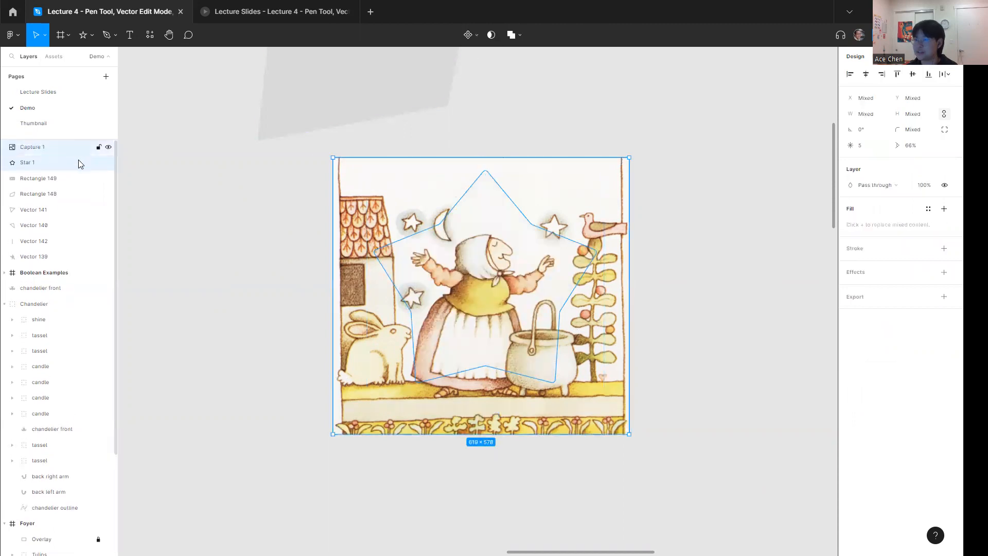
pyautogui.click(491, 35)
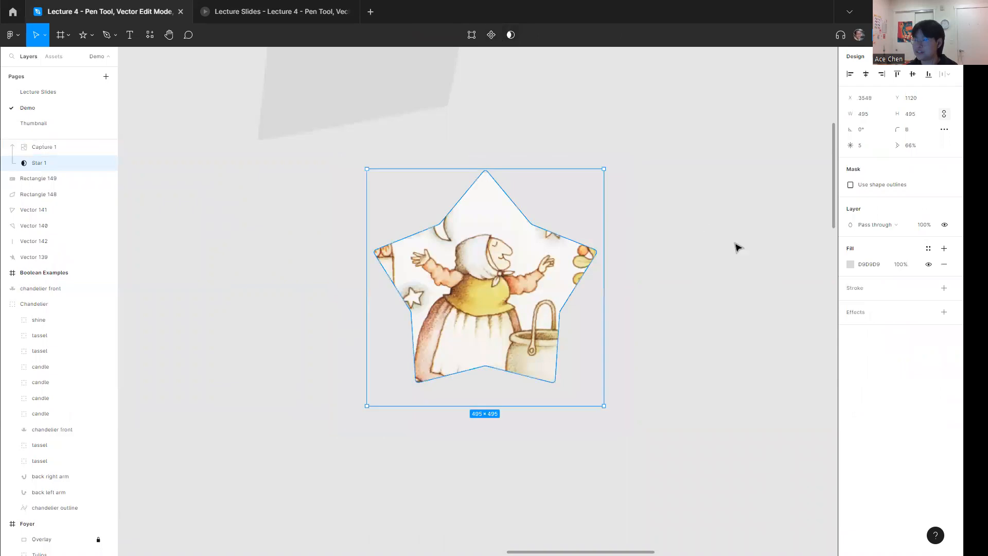
pyautogui.click(198, 190)
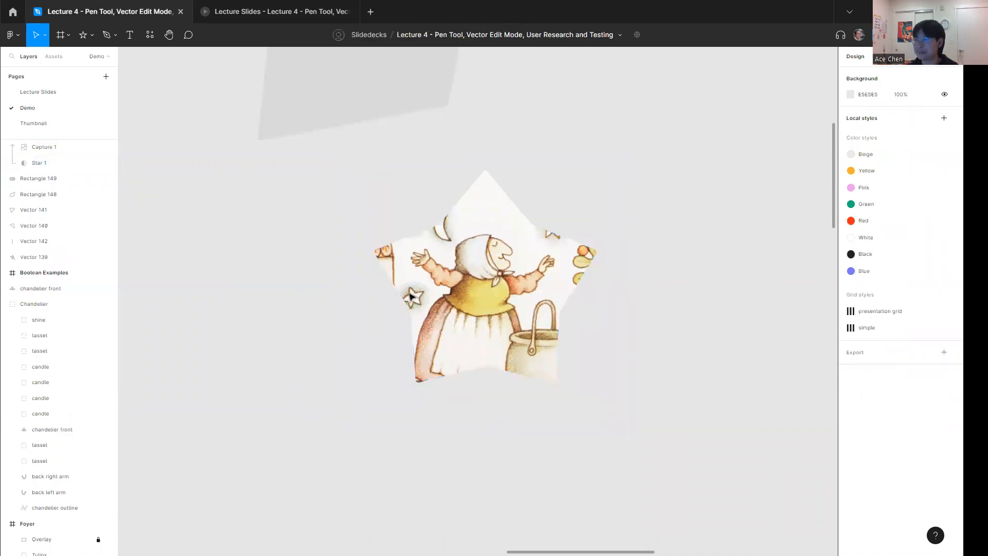
pyautogui.click(48, 163)
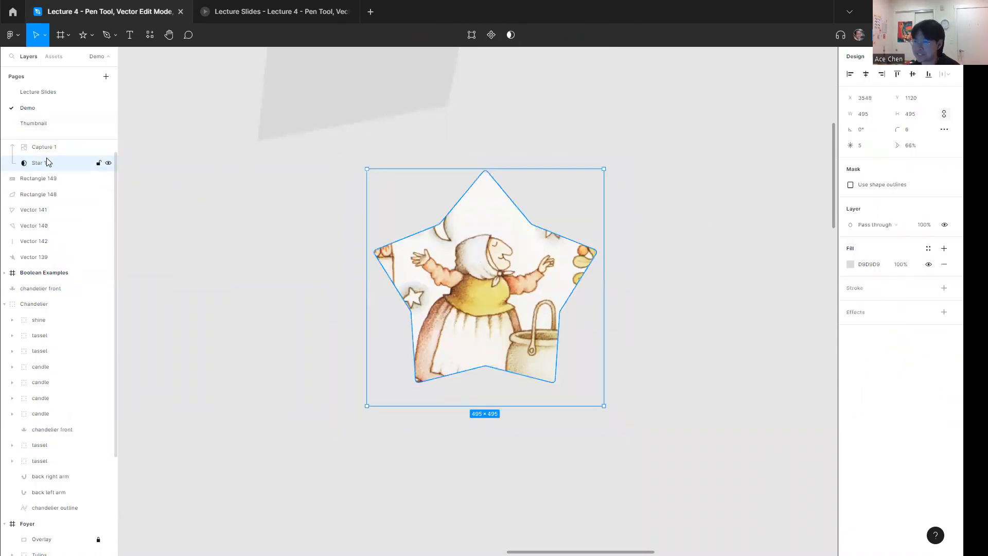
# Rename the Capture 1 layer inside the mask group as "strega nona".
pyautogui.click(41, 178)
pyautogui.scroll(-6, 319, 246)
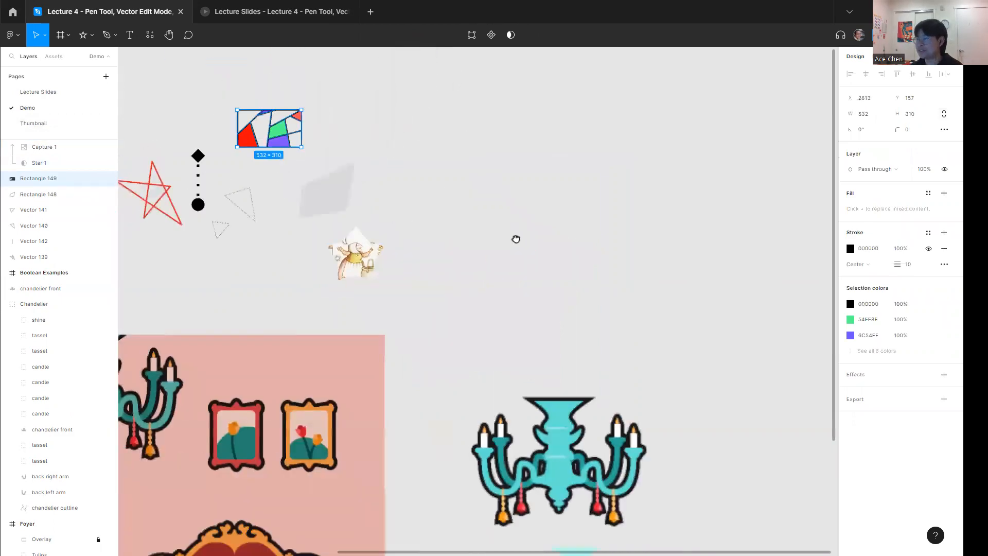
pyautogui.moveTo(516, 238); pyautogui.dragTo(570, 321)
pyautogui.scroll(6, 420, 342)
pyautogui.click(408, 351)
pyautogui.moveTo(474, 337); pyautogui.dragTo(473, 311)
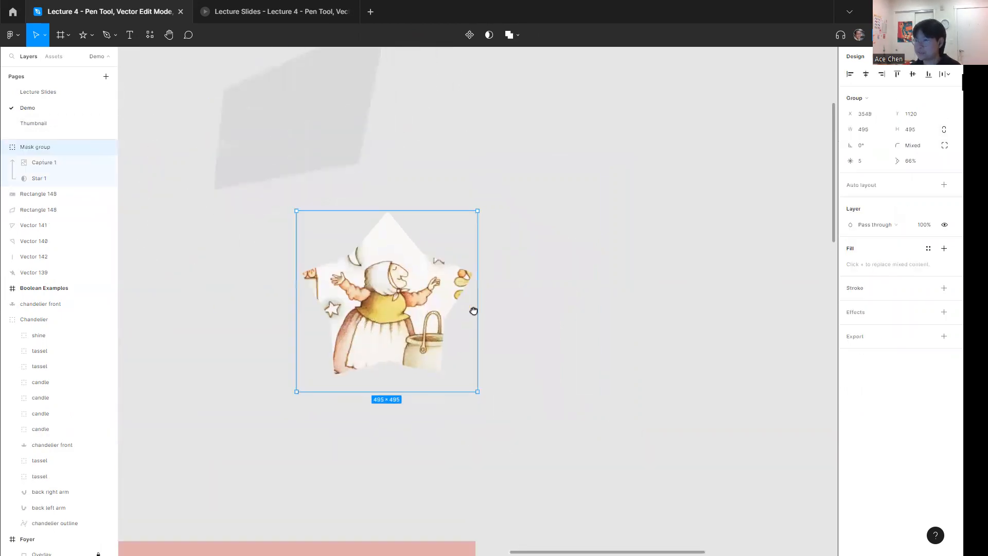
pyautogui.click(34, 162)
pyautogui.doubleClick(35, 162)
pyautogui.press('BackSpace')
pyautogui.write('Strega nona')
pyautogui.press('Return')
# Rename the Star 1 layer as "star mask" and move the whole mask group to about X 4456, Y 1128.
pyautogui.click(59, 181)
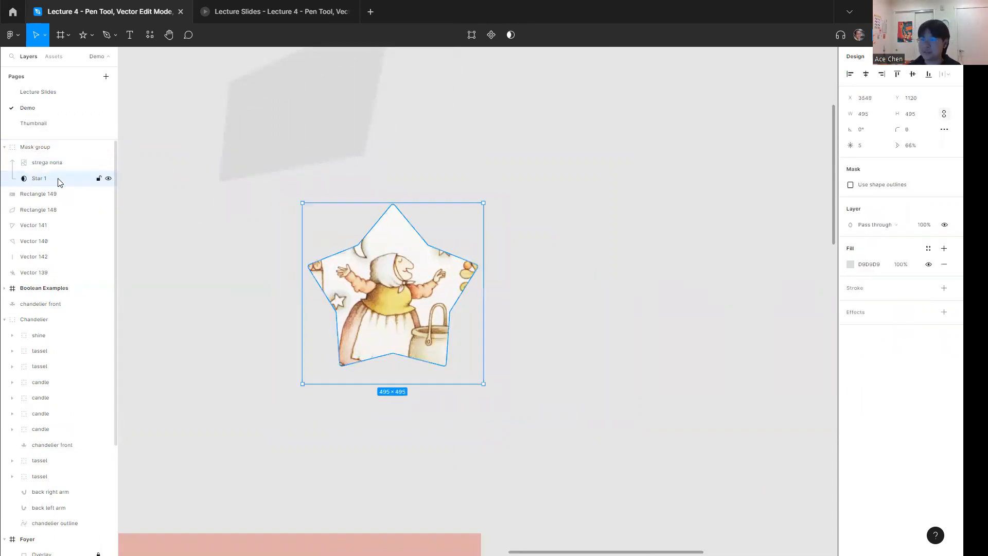
pyautogui.hotkey('ctrl', 't')
pyautogui.hotkey('ctrl', 'w')
pyautogui.hotkey('ctrl', 'r')
pyautogui.write('star mask')
pyautogui.press('Return')
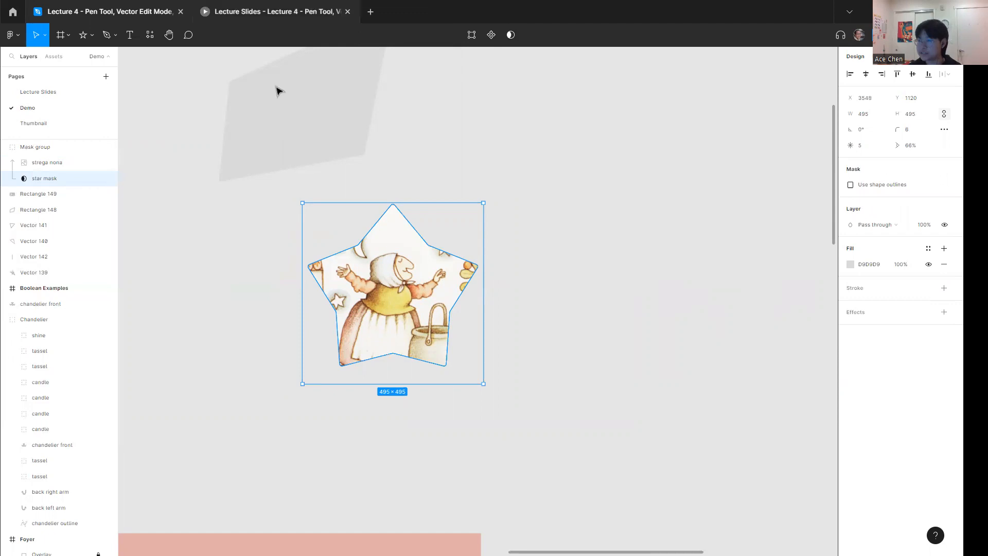
pyautogui.press('Escape')
pyautogui.moveTo(428, 309); pyautogui.dragTo(760, 306)
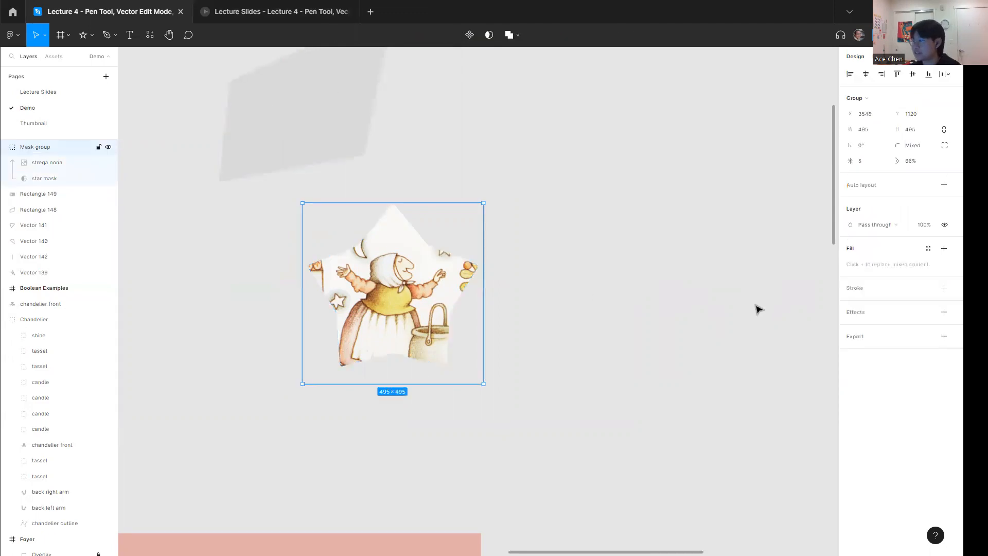
# Try a black outside stroke with a weight of 20 on the mask group, and remove it after a close look.
pyautogui.click(879, 295)
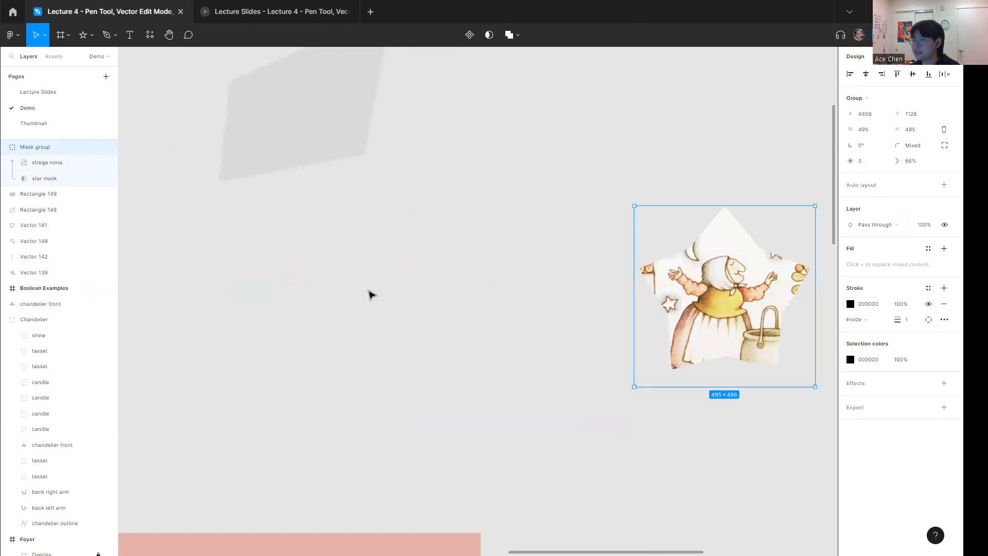
pyautogui.click(865, 320)
pyautogui.click(871, 334)
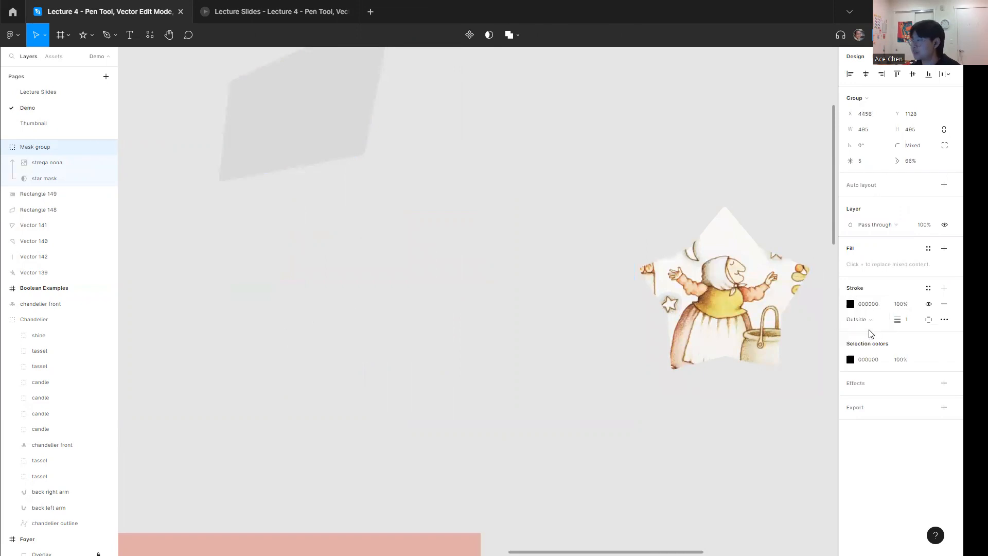
pyautogui.click(905, 319)
pyautogui.write('20')
pyautogui.press('Return')
pyautogui.hscroll(5, 472, 324)
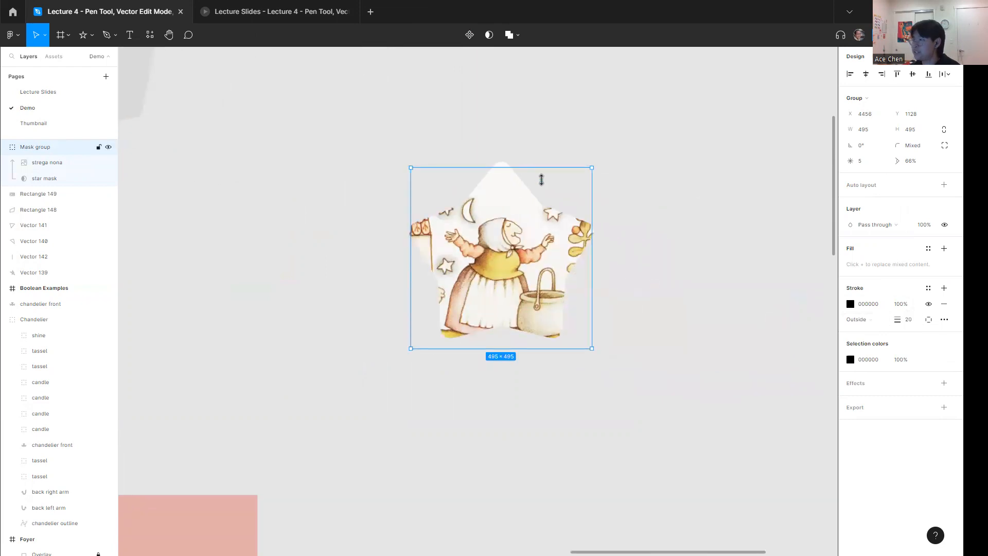
pyautogui.keyDown('ctrl'); pyautogui.scroll(5, 540, 196); pyautogui.keyUp('ctrl')
pyautogui.moveTo(419, 225); pyautogui.dragTo(464, 186)
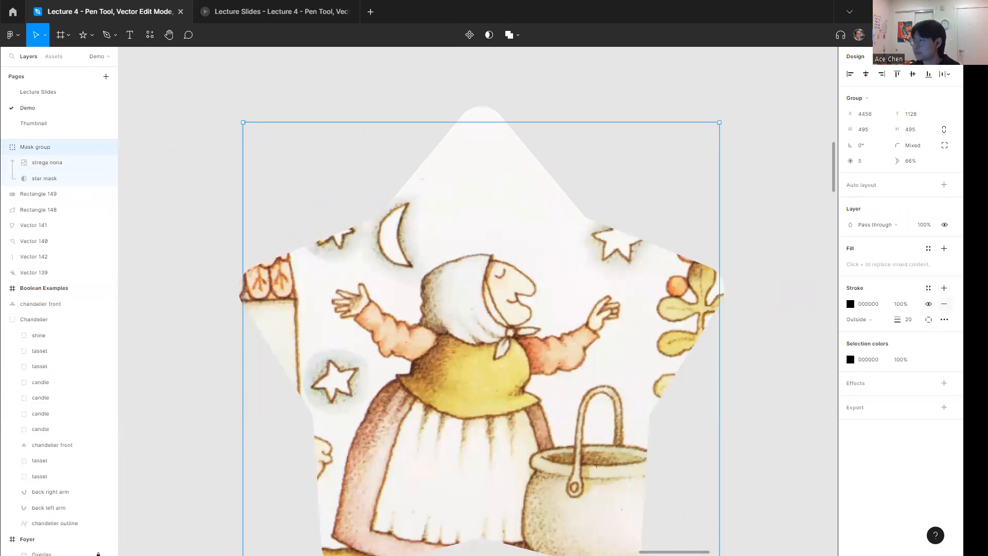
pyautogui.click(944, 304)
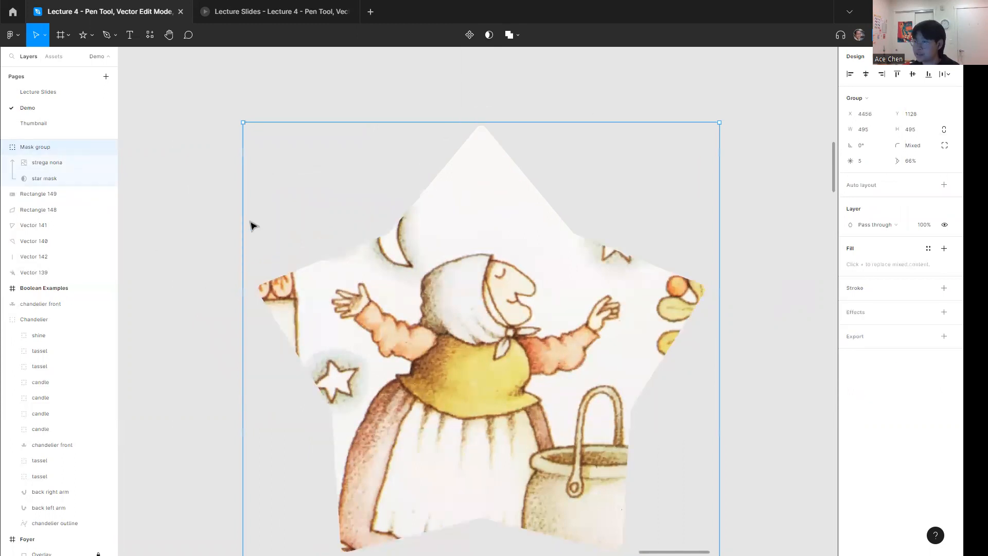
# Duplicate the star mask layer within the mask group and turn off masking on the lower copy.
pyautogui.click(57, 179)
pyautogui.hotkey('ctrl', 'd')
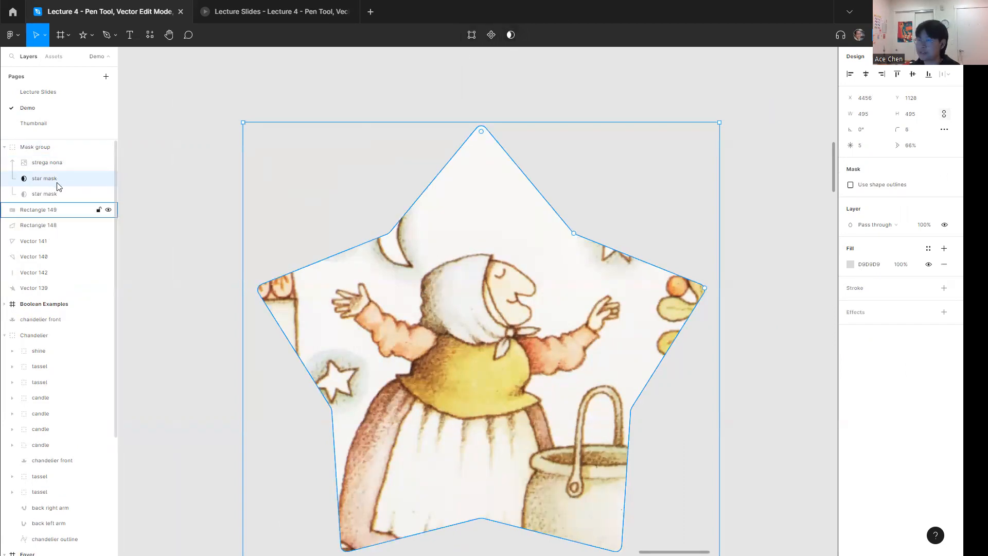
pyautogui.click(62, 193)
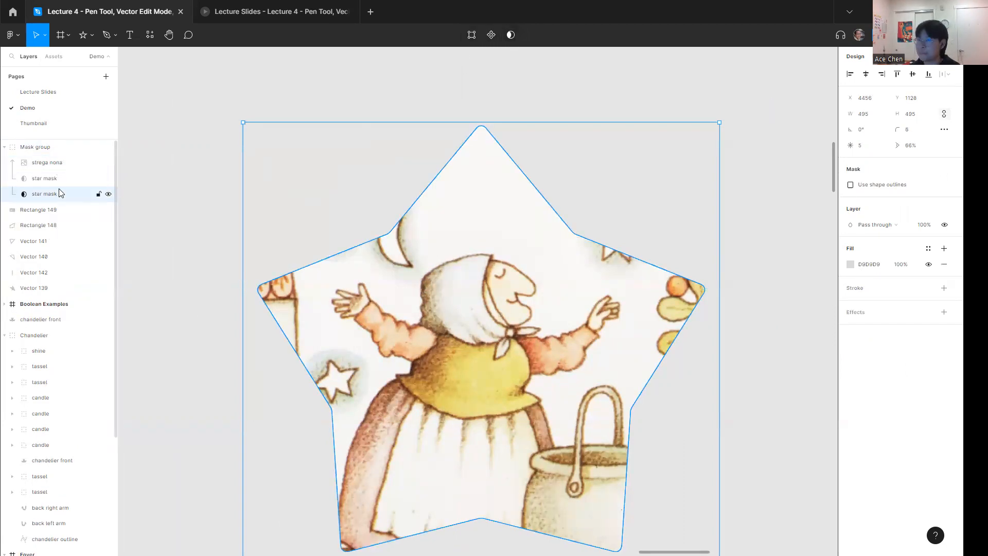
pyautogui.click(511, 35)
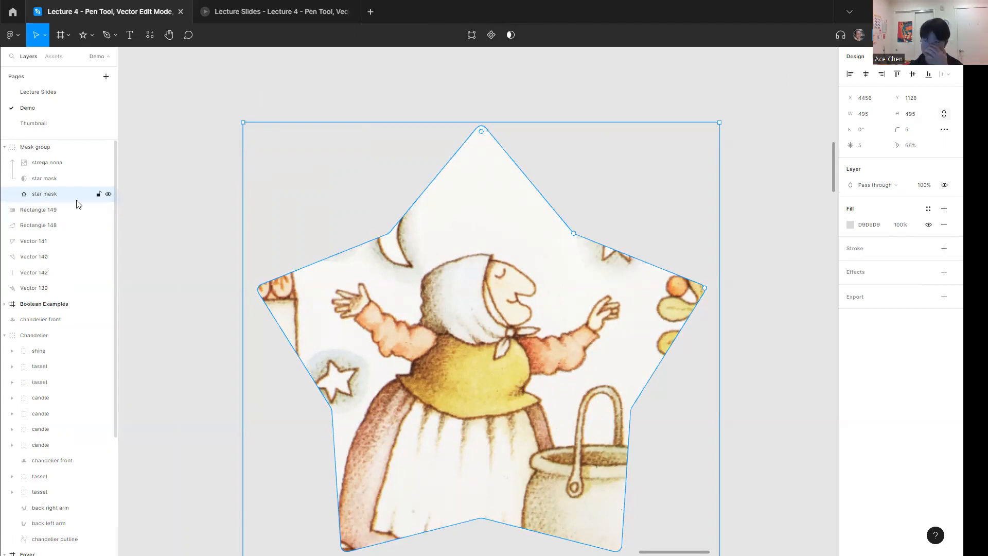
# Add a black outside stroke with a weight of 8 to the unmasked star copy.
pyautogui.click(871, 252)
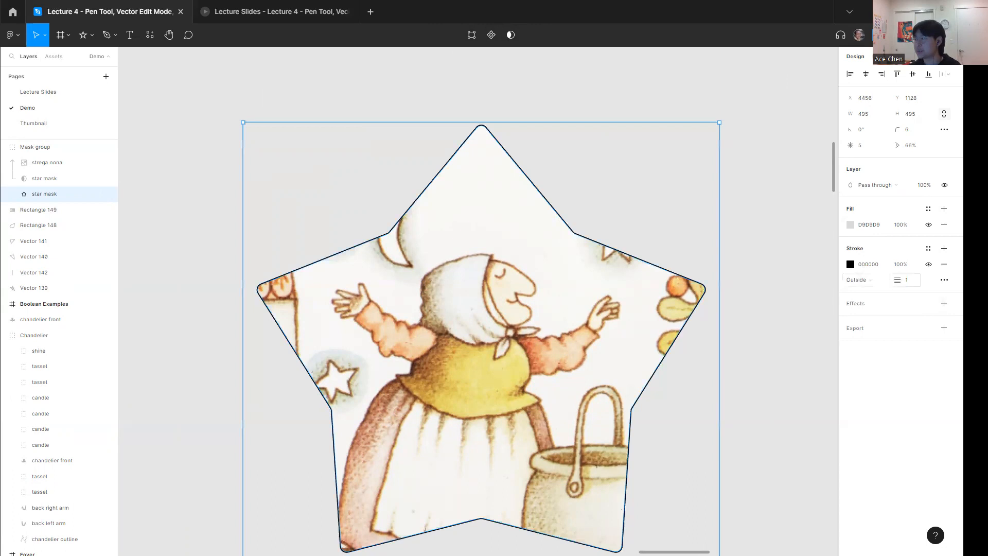
pyautogui.moveTo(896, 280); pyautogui.dragTo(900, 280)
pyautogui.click(793, 280)
pyautogui.click(525, 282)
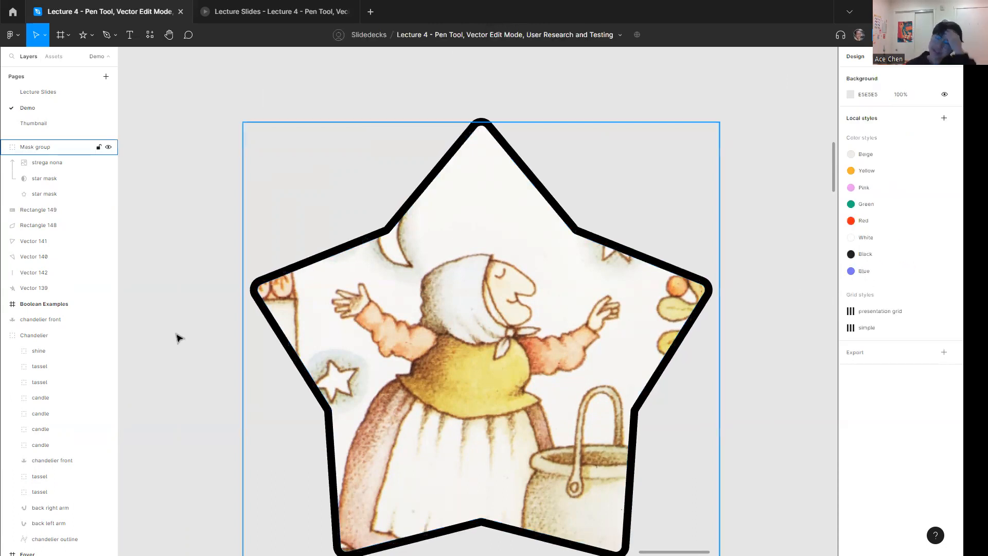
# Review the mask group's layers, view the lecture slide on masking multiple layers, and return to the demo file.
pyautogui.click(49, 179)
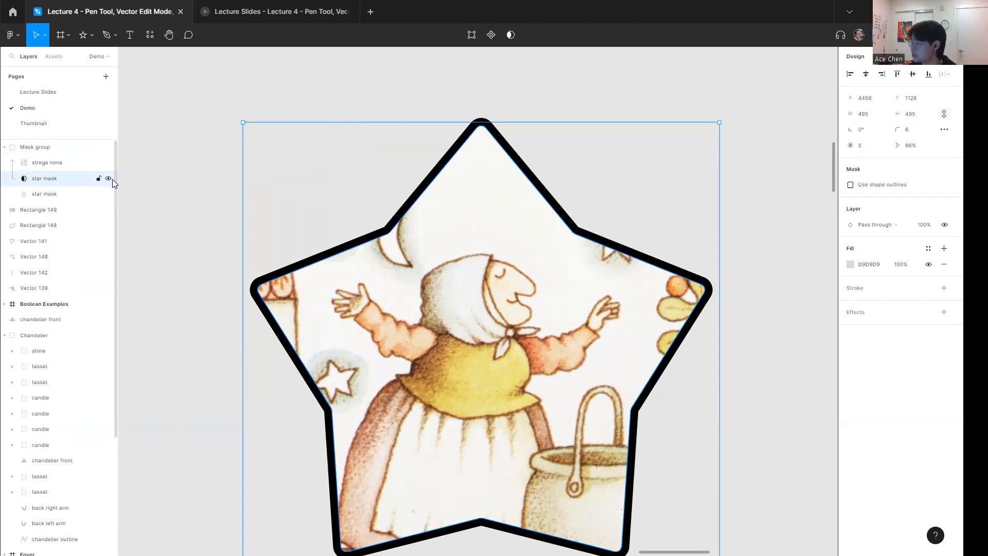
pyautogui.click(45, 163)
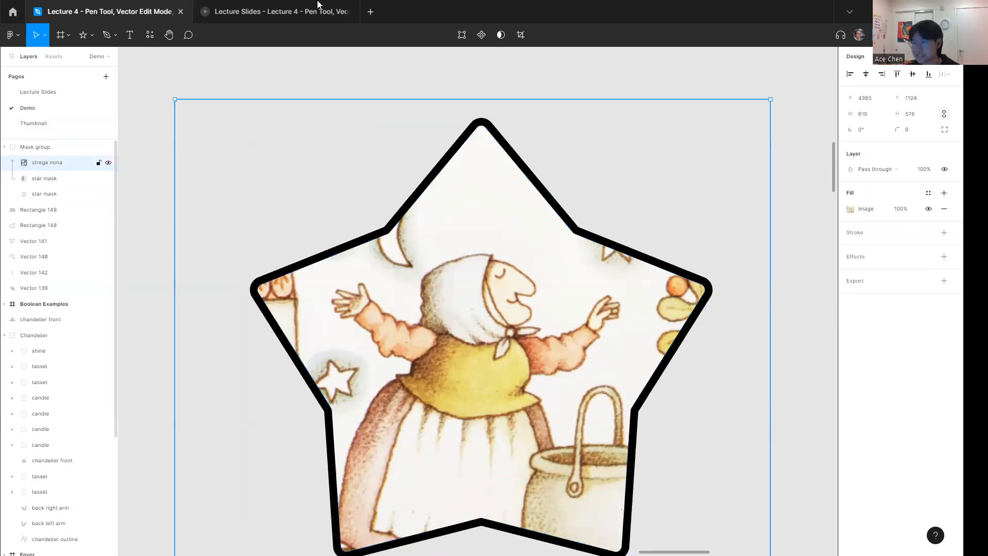
pyautogui.click(300, 22)
pyautogui.press('Right')
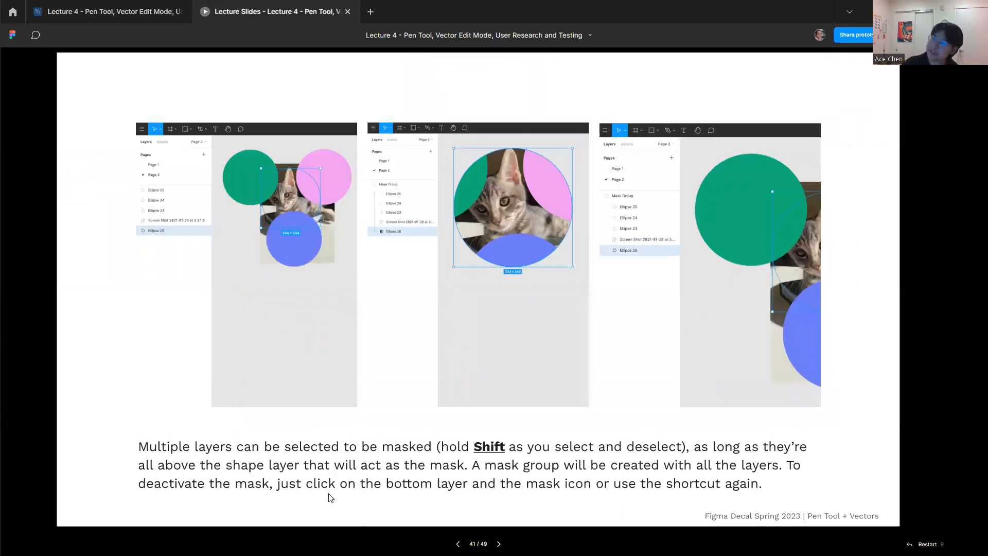
pyautogui.click(137, 13)
pyautogui.click(728, 300)
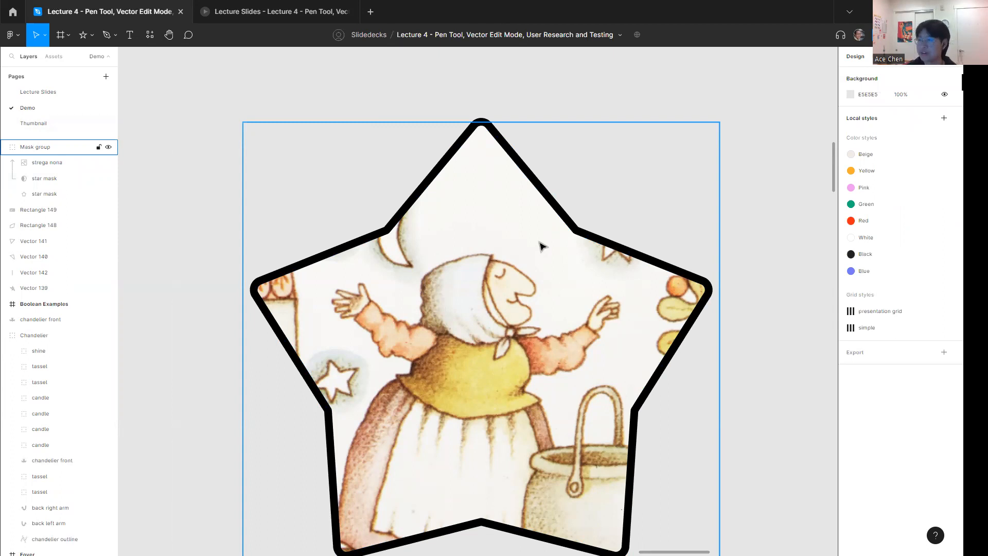
# Draw a circle about 131 px wide over the star's top point and fill it with orange E7A471 sampled from the illustration.
pyautogui.click(81, 200)
pyautogui.click(86, 39)
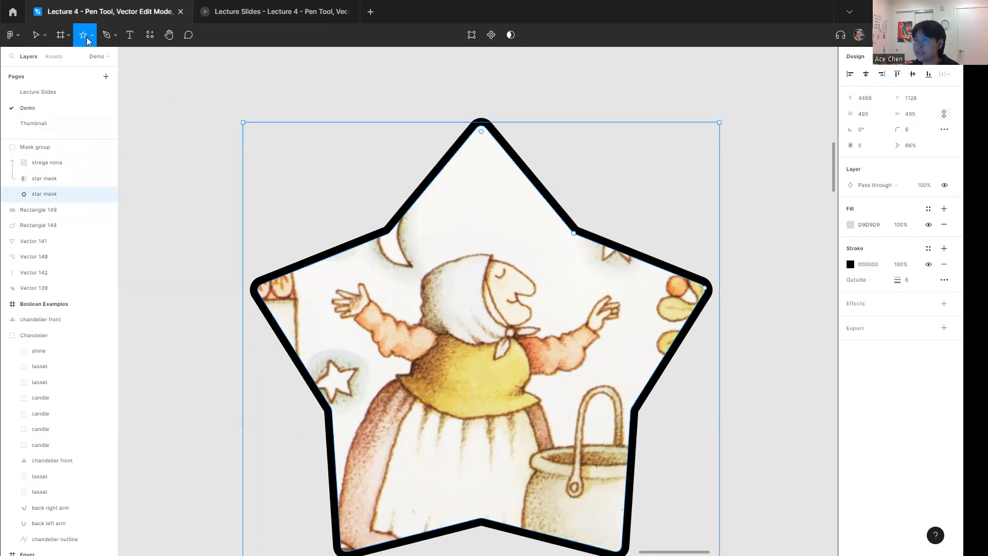
pyautogui.press('r')
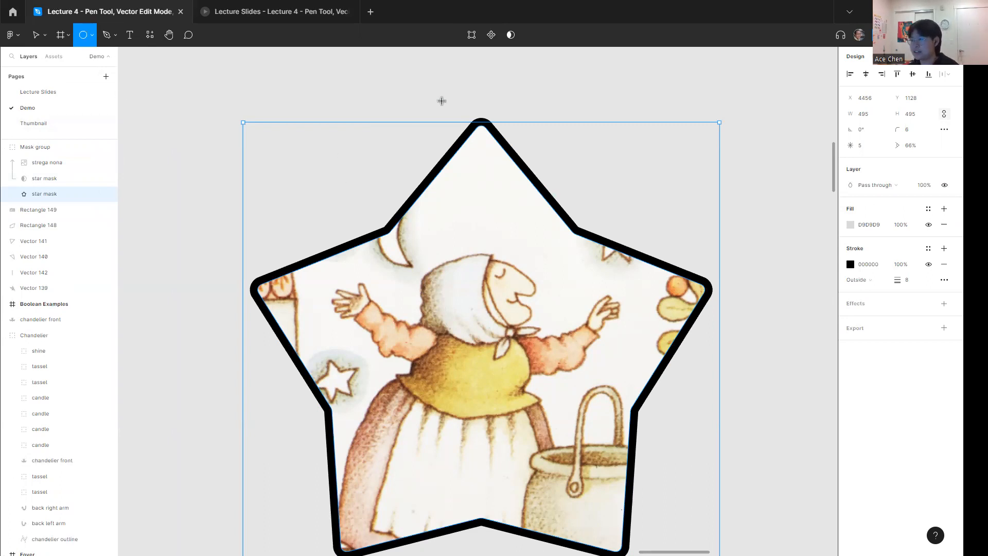
pyautogui.moveTo(403, 95); pyautogui.dragTo(486, 186)
pyautogui.click(850, 208)
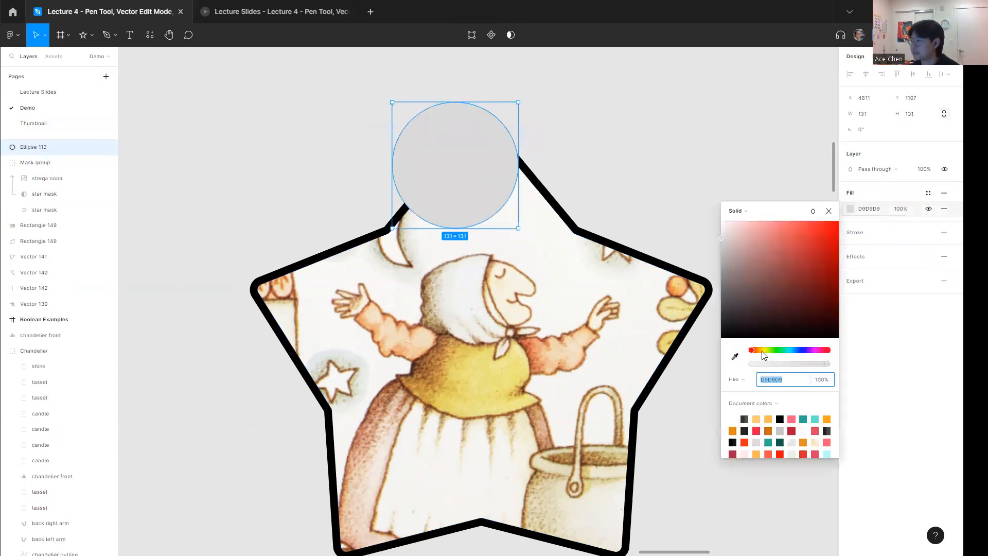
pyautogui.click(734, 357)
pyautogui.click(539, 343)
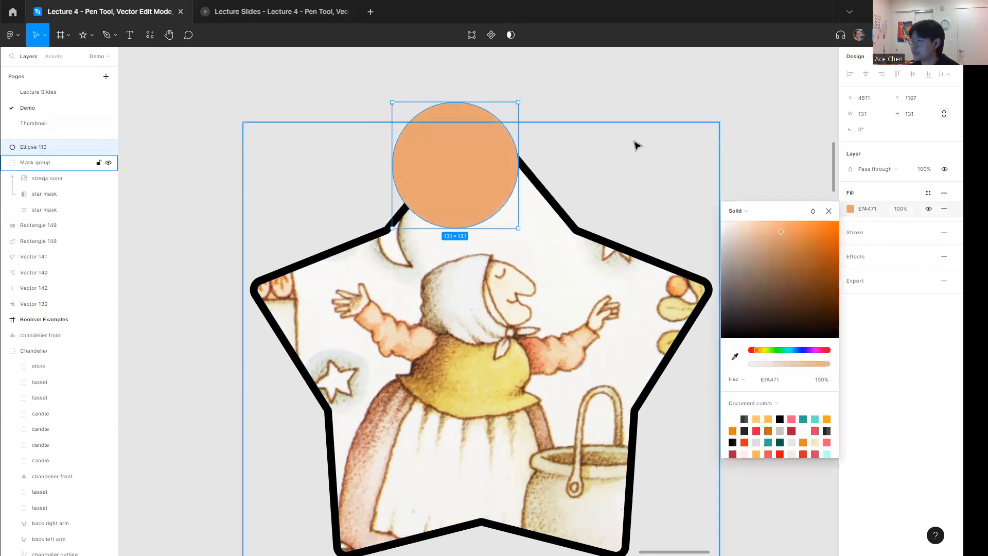
# Duplicate the orange circle onto the star's right point and fill the copy with yellow E9E194 sampled from the illustration.
pyautogui.moveTo(475, 163); pyautogui.dragTo(719, 331)
pyautogui.click(850, 208)
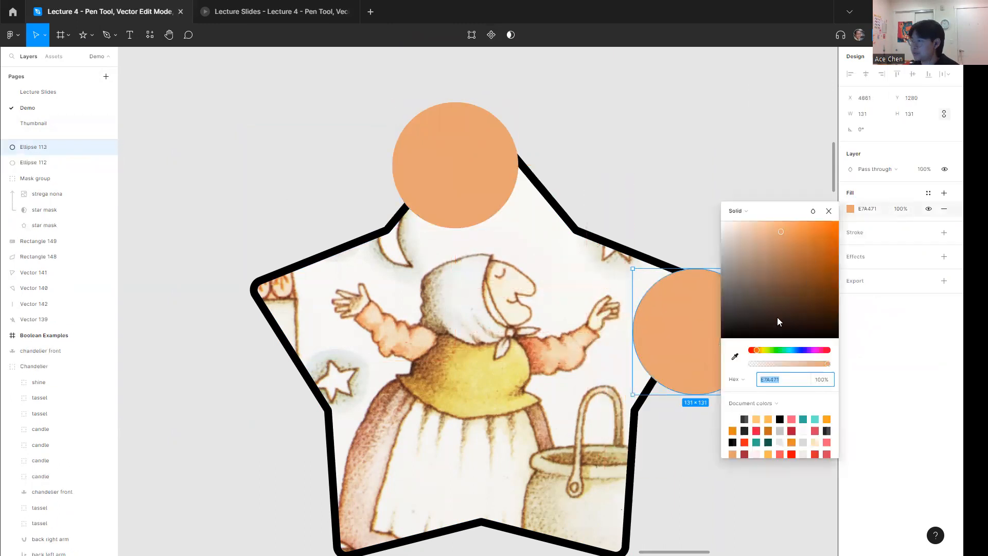
pyautogui.click(735, 357)
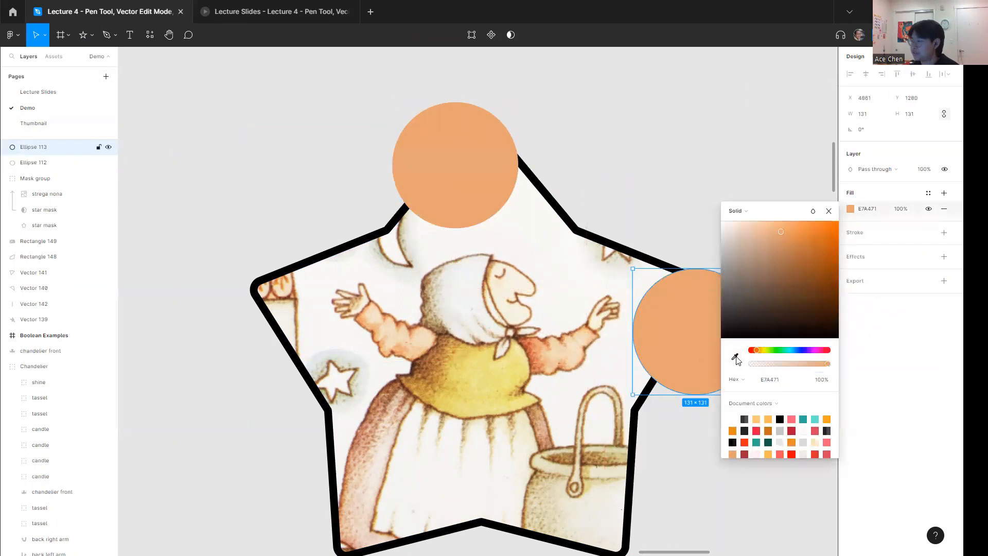
pyautogui.click(503, 366)
pyautogui.click(734, 137)
# Move both circles into the mask group above the strega nona layer, and select each masked layer to inspect it.
pyautogui.click(703, 318)
pyautogui.keyDown('shift'); pyautogui.click(451, 170); pyautogui.keyUp('shift')
pyautogui.moveTo(39, 155); pyautogui.dragTo(57, 186)
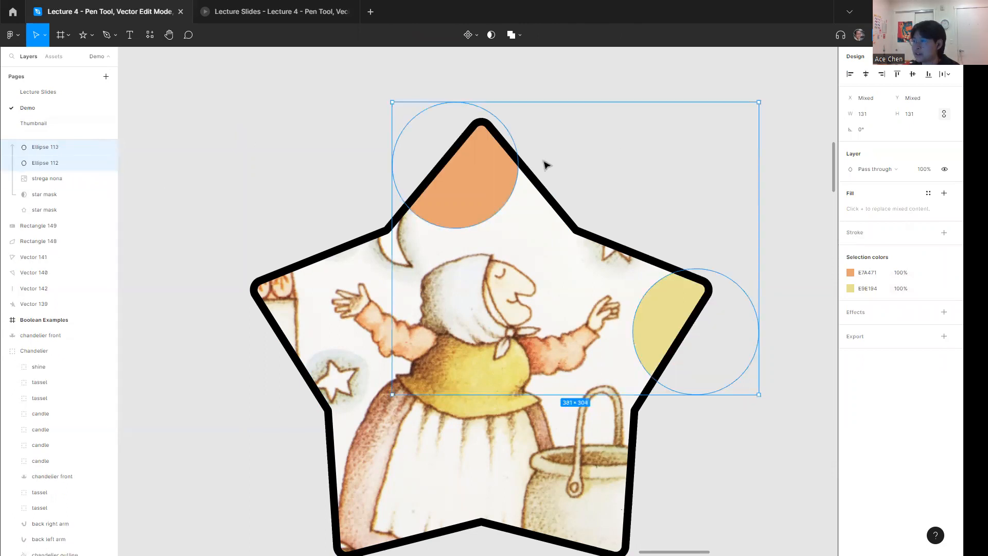
pyautogui.click(249, 183)
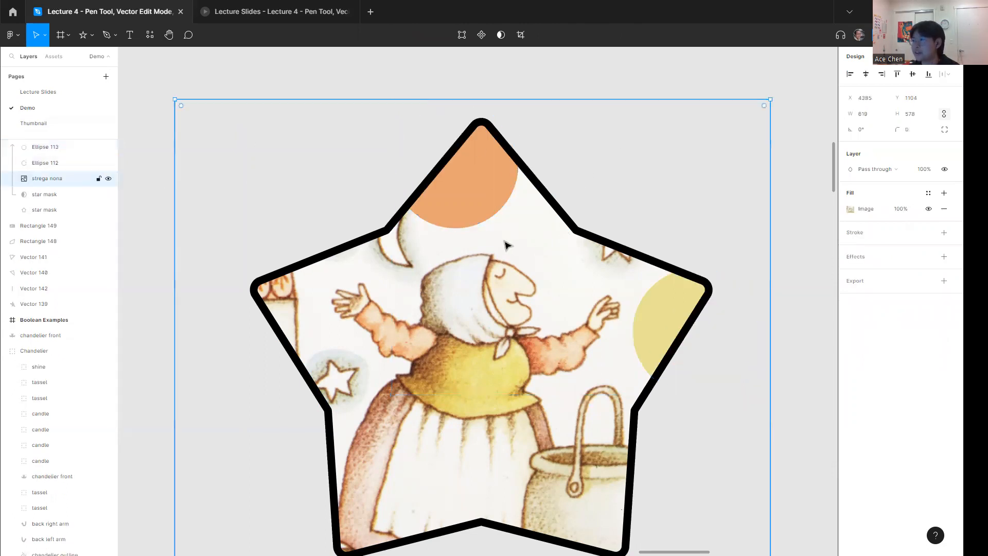
pyautogui.click(465, 147)
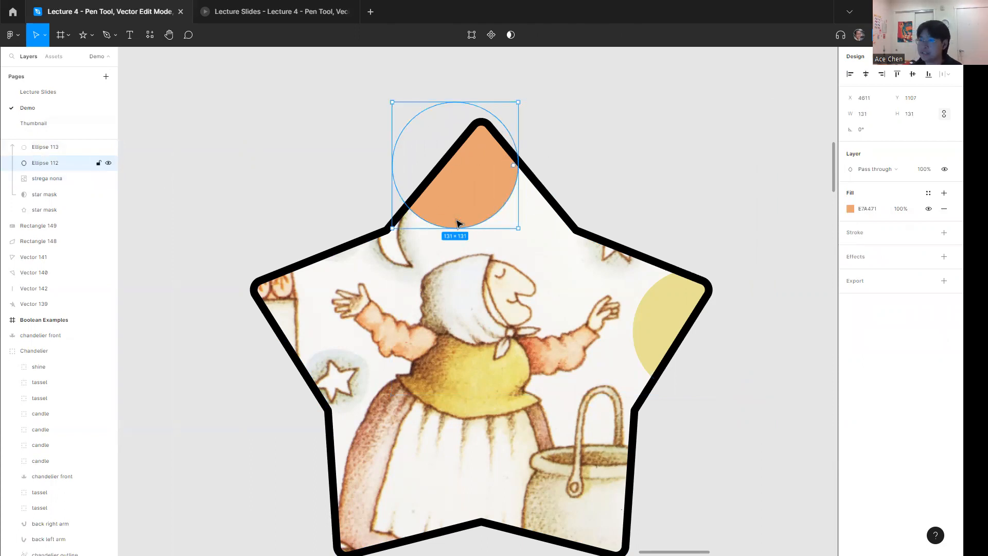
pyautogui.click(664, 331)
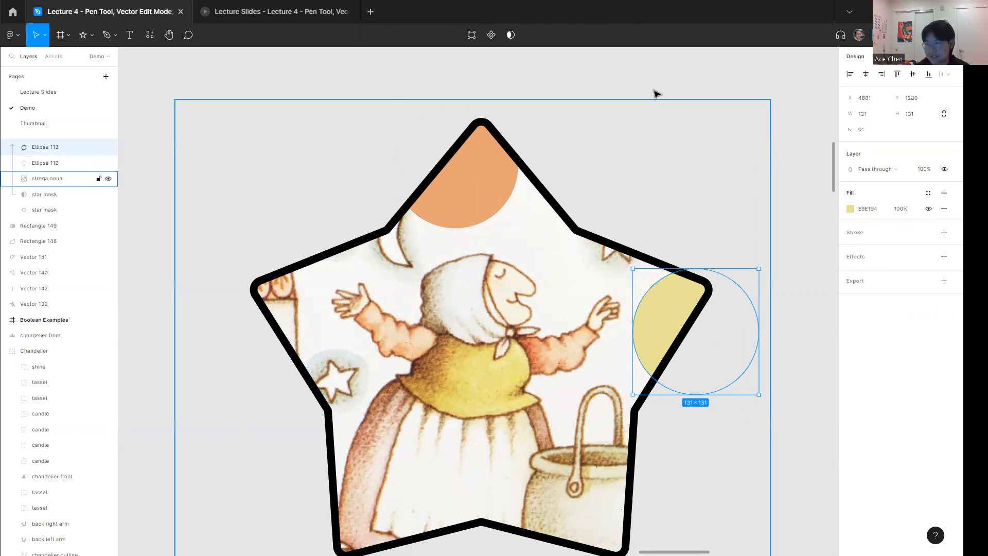
# View the lecture slides on masking multiple layers and the Boolean operations menu, and return to the demo file.
pyautogui.click(626, 176)
pyautogui.click(265, 4)
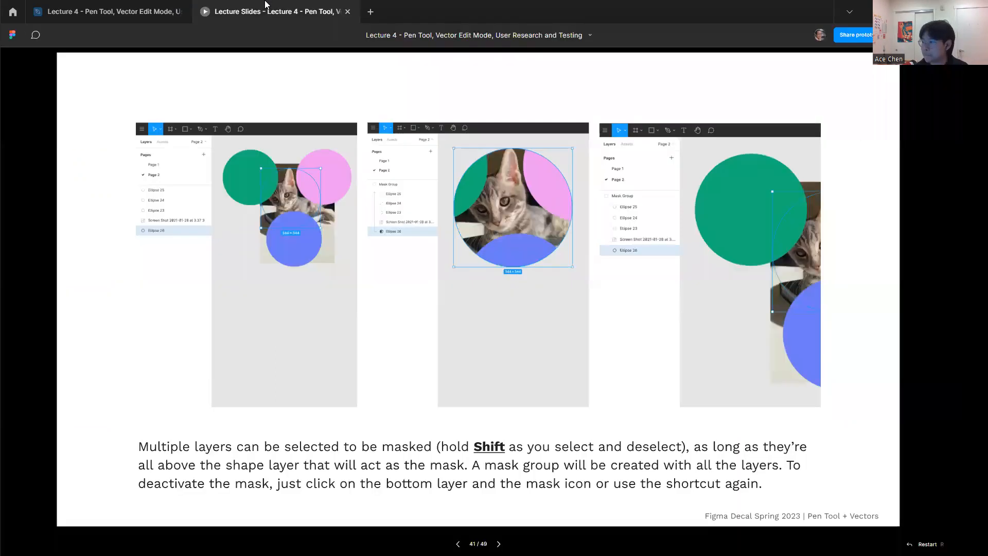
pyautogui.press('Right')
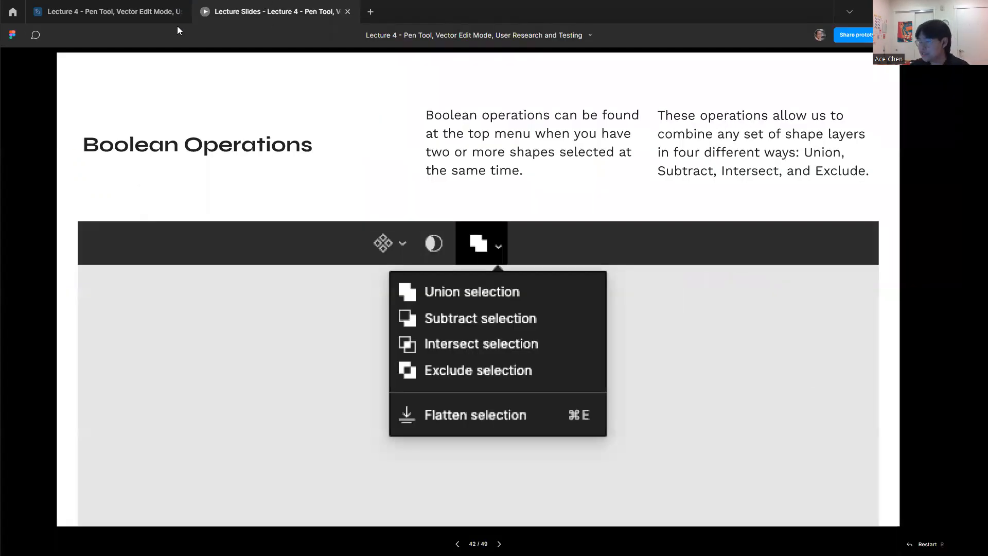
pyautogui.click(162, 12)
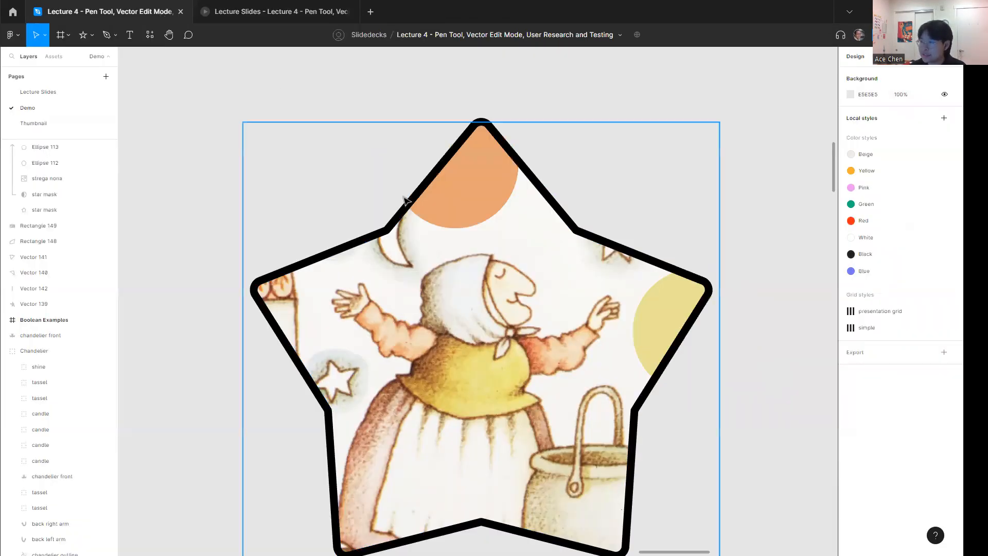
# Select the mask group and its star mask layer to review how the masked layers are stacked, and clear the selection.
pyautogui.click(405, 200)
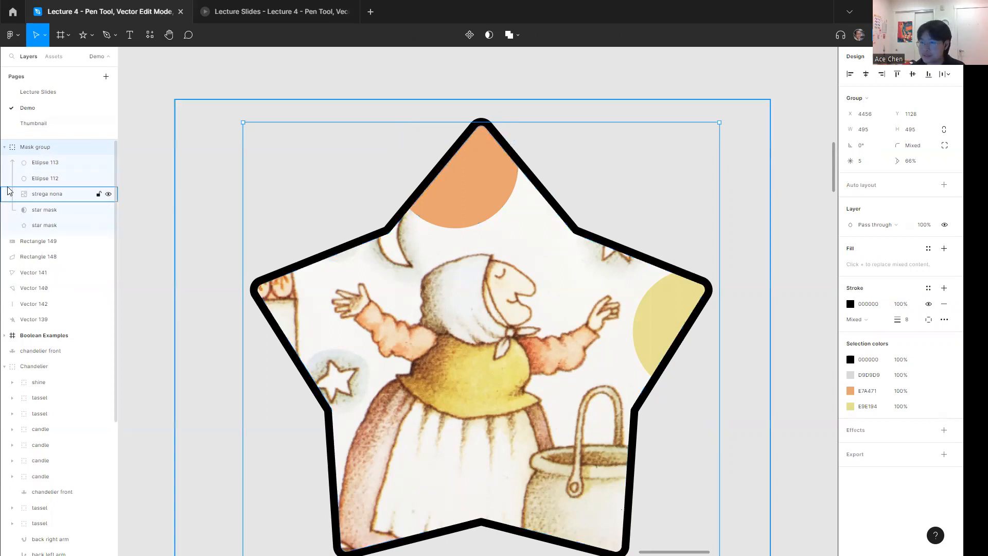
pyautogui.click(42, 210)
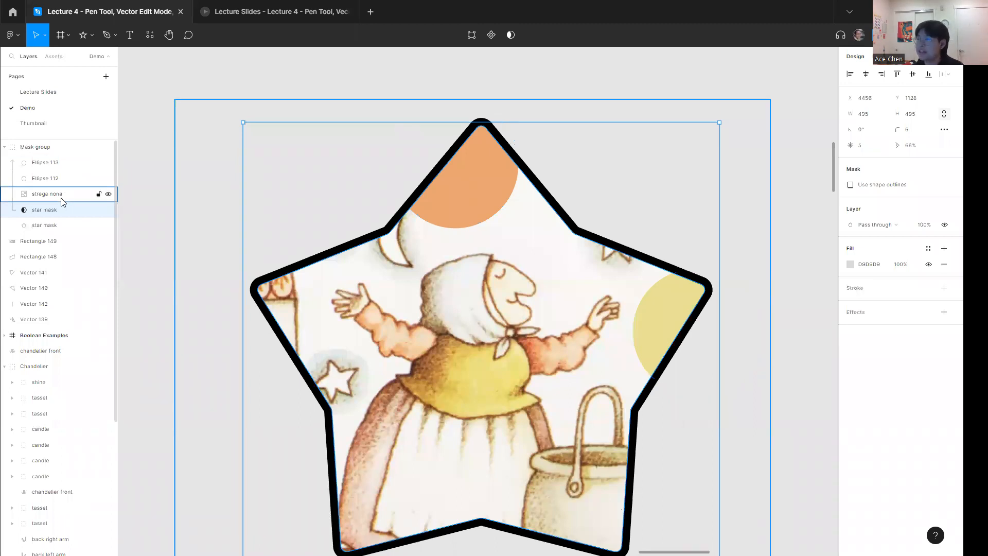
pyautogui.click(190, 187)
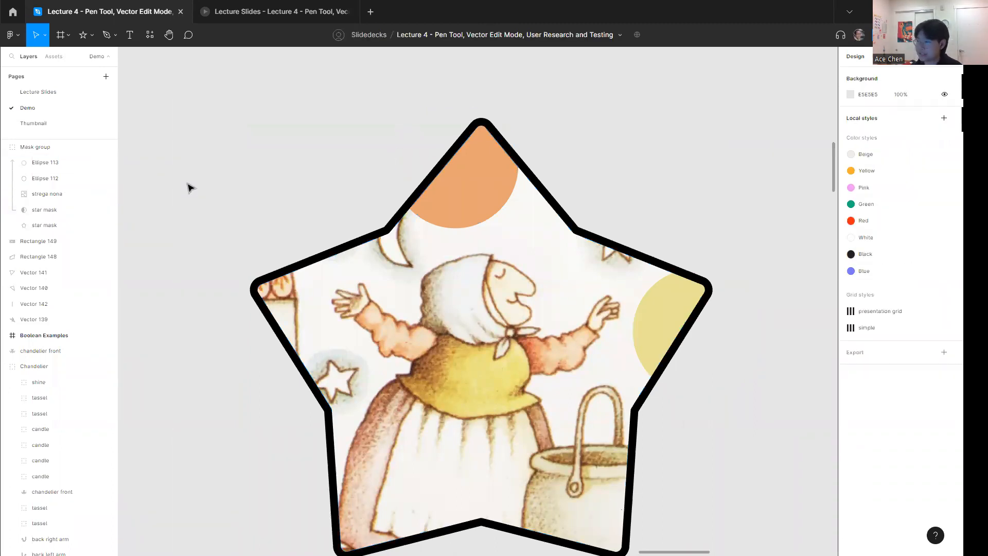
pyautogui.scroll(-5, 201, 196)
# Locate the Boolean Examples frame on the demo page and bring it into full view.
pyautogui.click(292, 221)
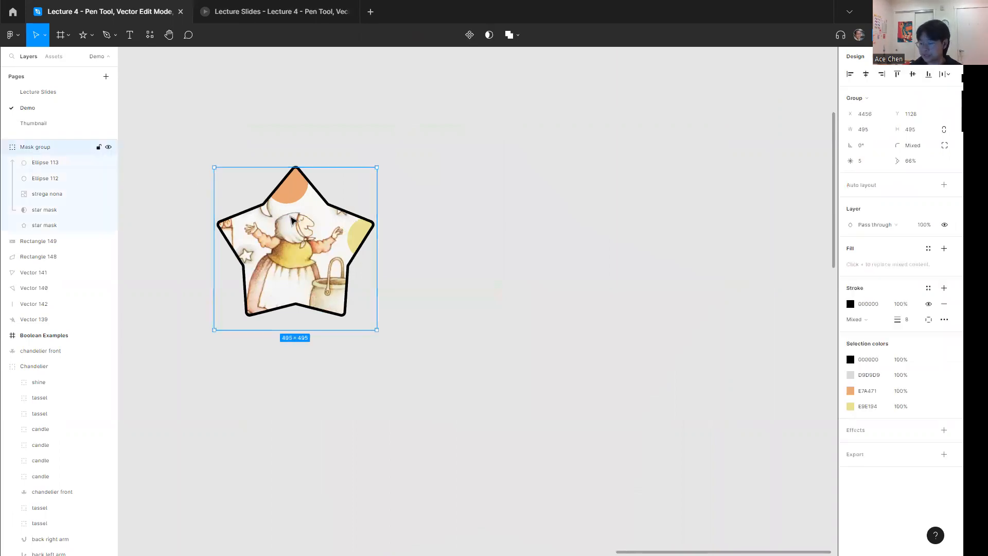
pyautogui.hotkey('shift', '2')
pyautogui.hotkey('shift', '1')
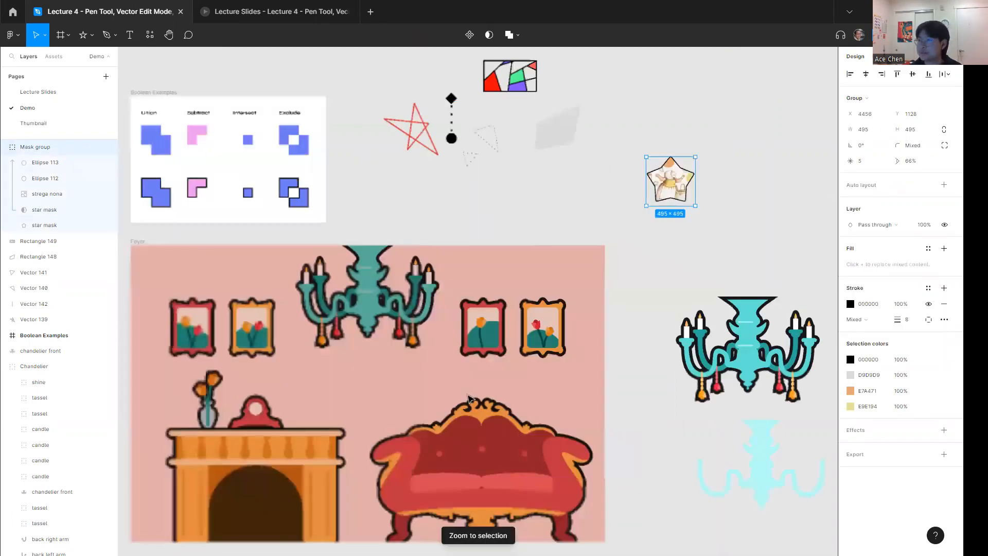
pyautogui.click(150, 99)
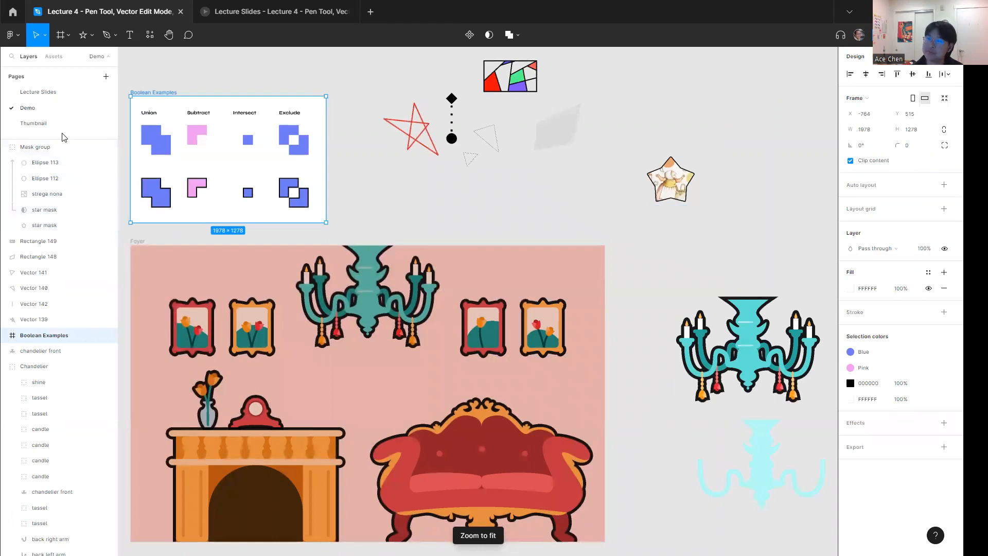
pyautogui.hotkey('shift', '2')
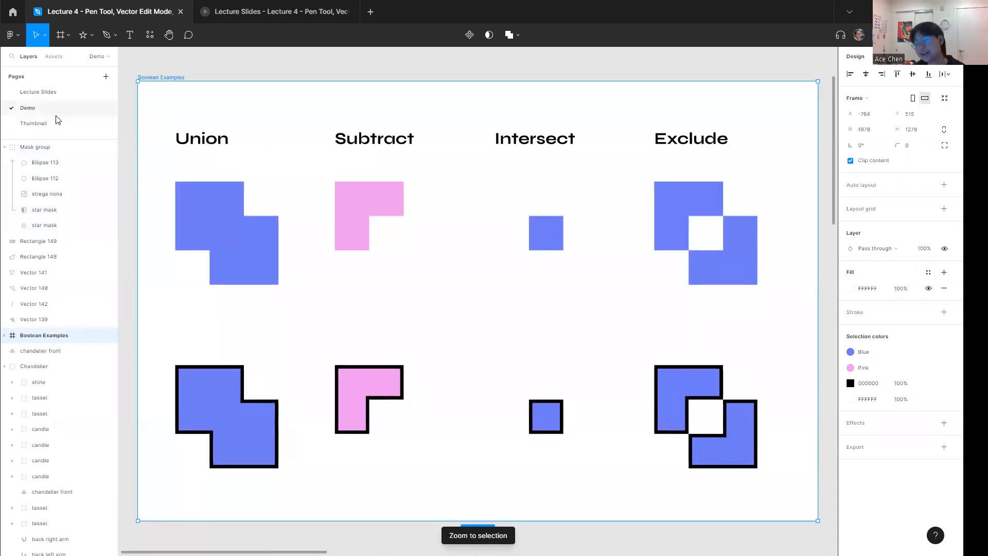
# Review the Boolean Operations slides defining Union, Subtract, Intersect and Exclude, and return to the Boolean Examples frame.
pyautogui.click(277, 13)
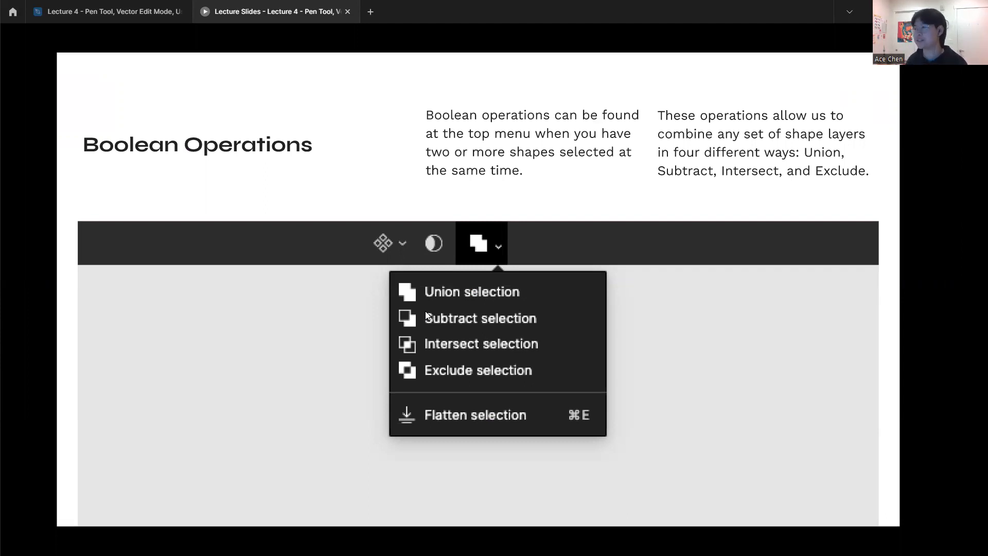
pyautogui.press('Right')
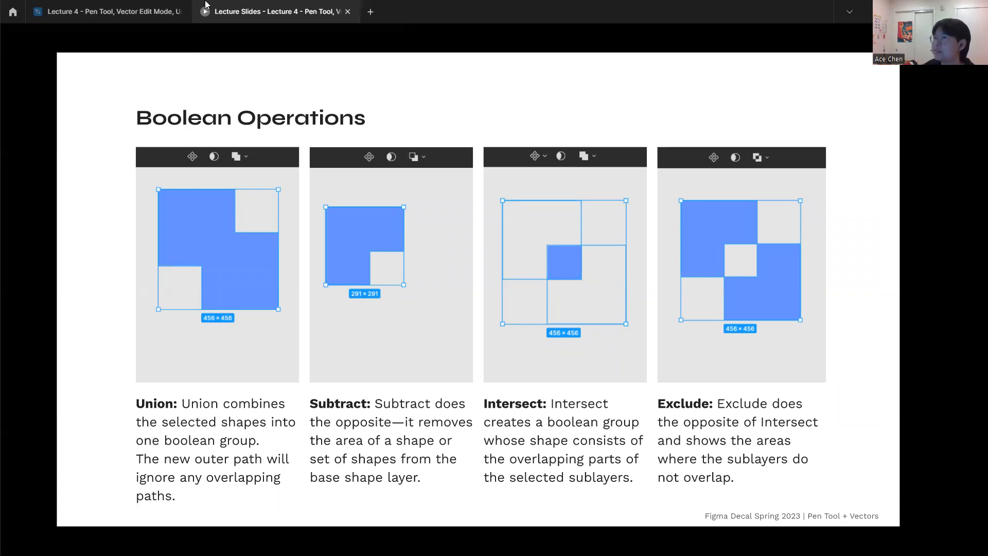
pyautogui.click(115, 11)
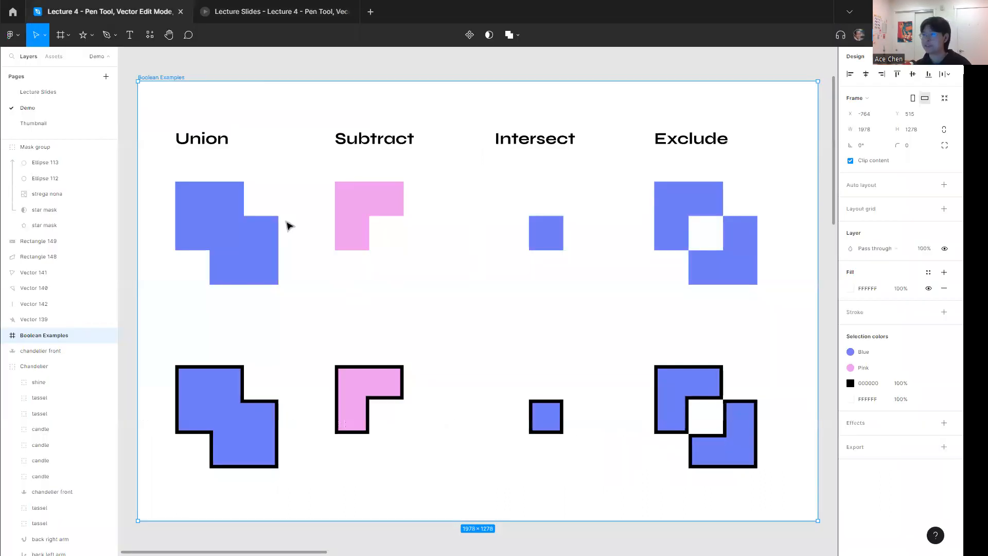
# Expand the unstroked Union example and select its union_1 and union_2 squares to examine the combined shapes.
pyautogui.click(267, 235)
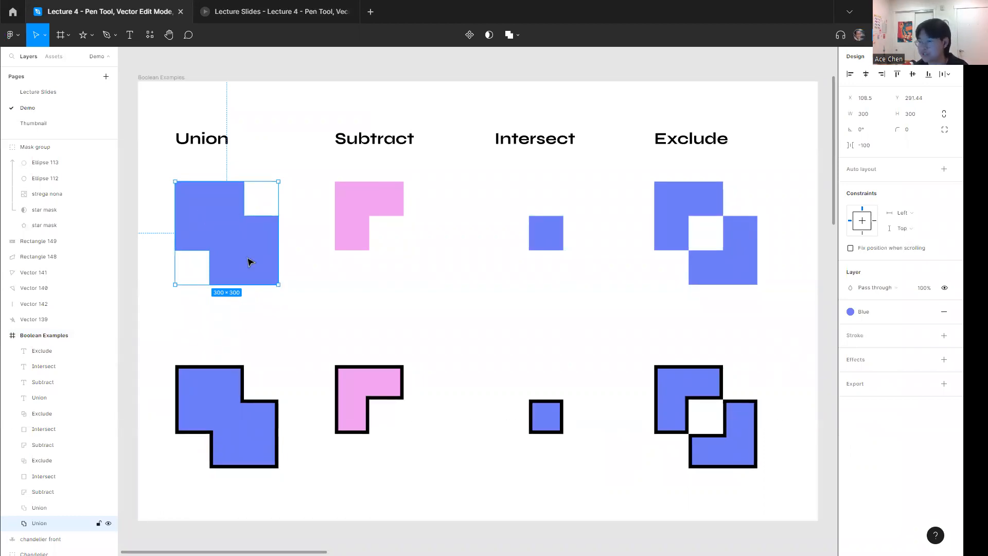
pyautogui.click(13, 523)
pyautogui.scroll(-7, 57, 432)
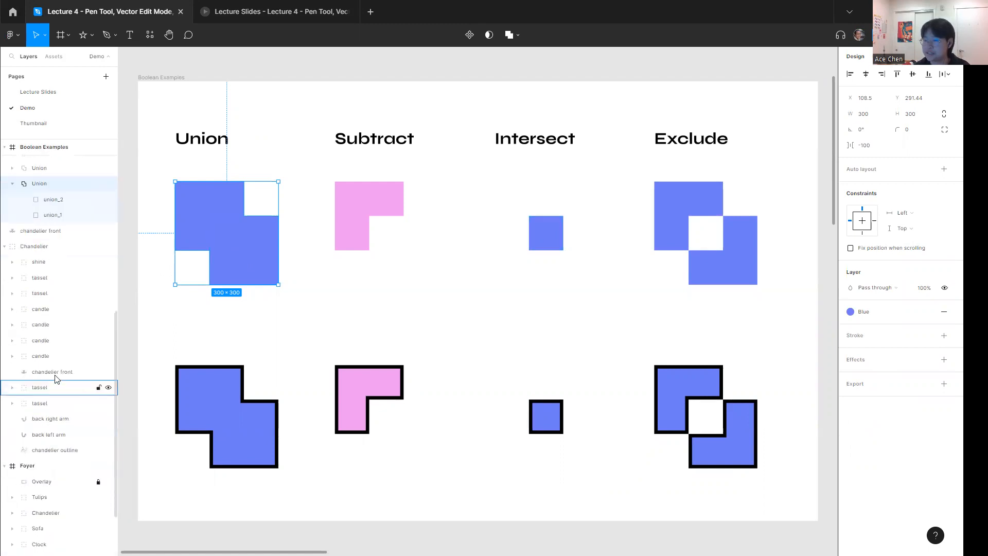
pyautogui.click(49, 187)
pyautogui.scroll(5, 190, 215)
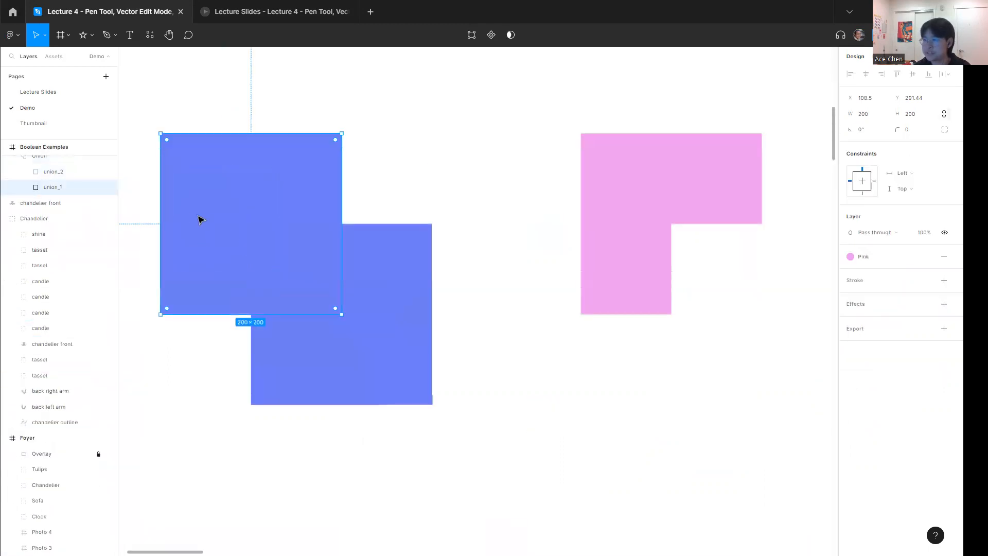
pyautogui.click(69, 172)
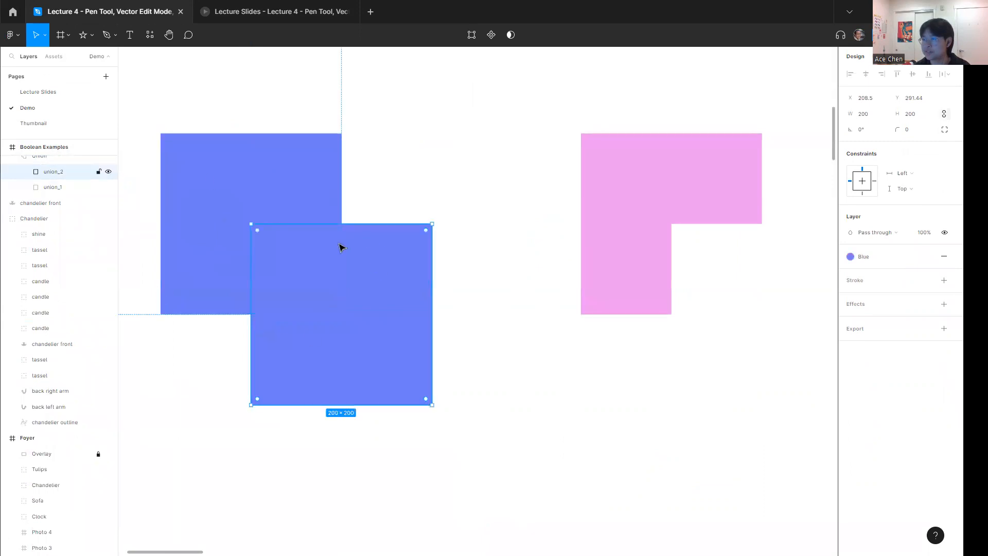
pyautogui.click(491, 254)
pyautogui.scroll(-5, 491, 267)
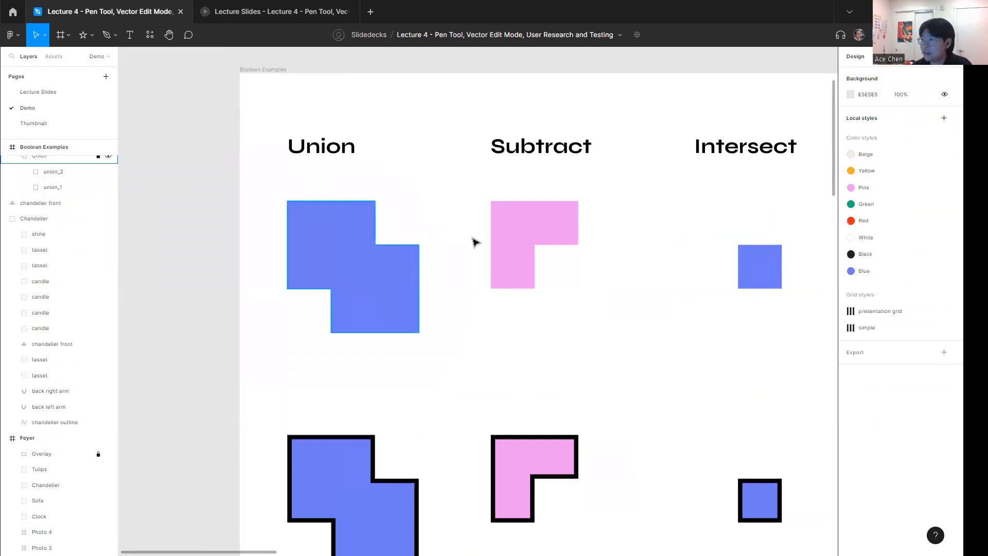
# Expand the unstroked pink Subtract example and move its sbtrct_2 square slightly left and down to shift the cutout.
pyautogui.click(532, 239)
pyautogui.scroll(2, 52, 212)
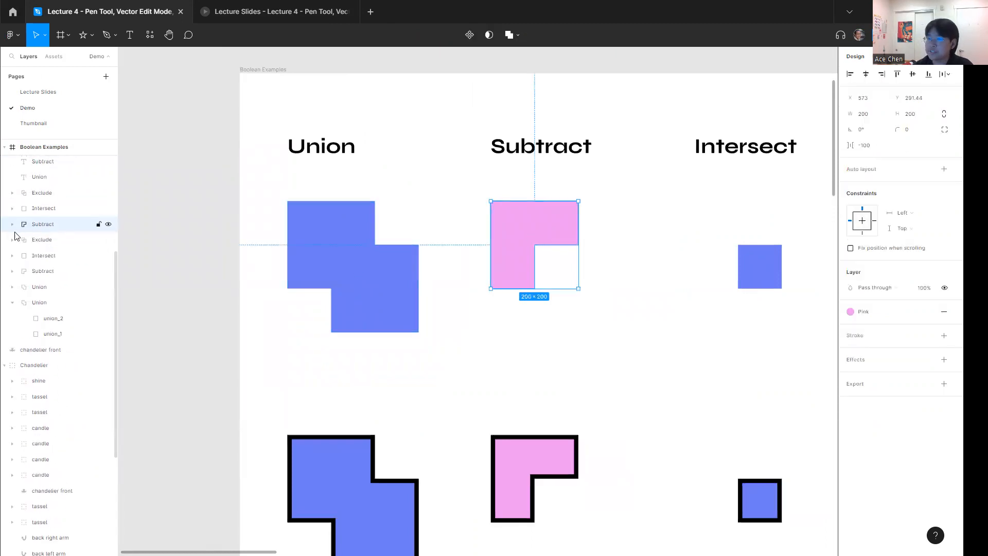
pyautogui.click(12, 225)
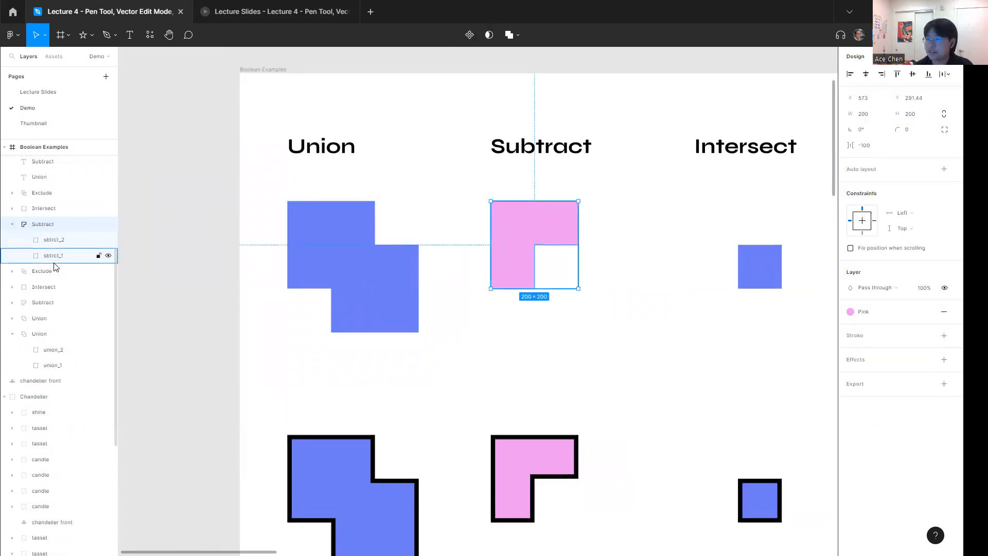
pyautogui.click(53, 242)
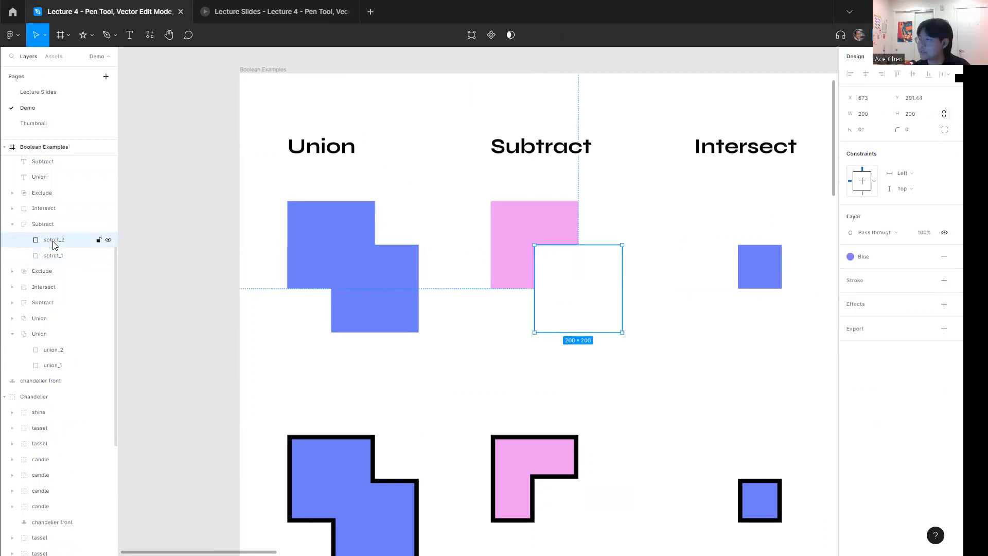
pyautogui.scroll(3, 609, 280)
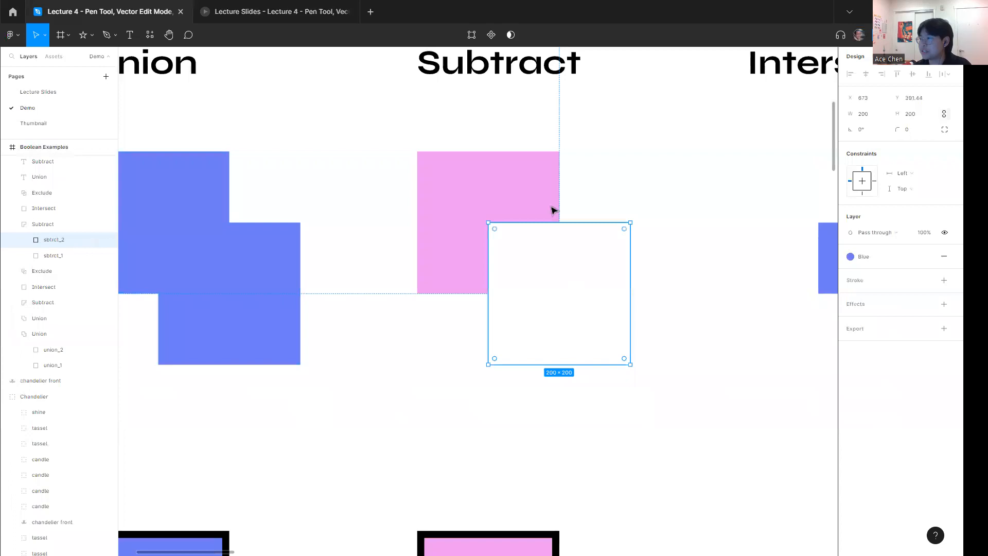
pyautogui.moveTo(563, 277); pyautogui.dragTo(545, 285)
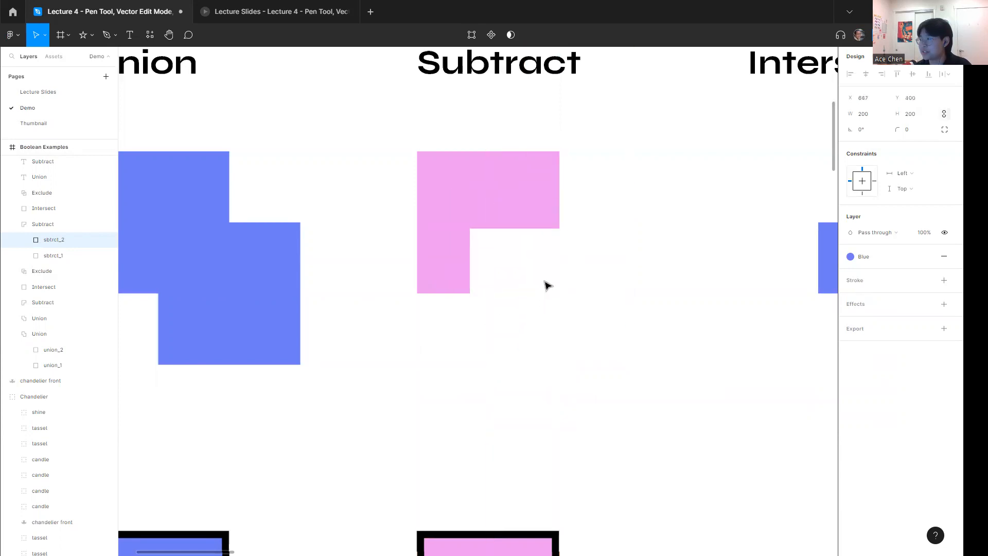
pyautogui.click(612, 218)
pyautogui.scroll(-5, 586, 238)
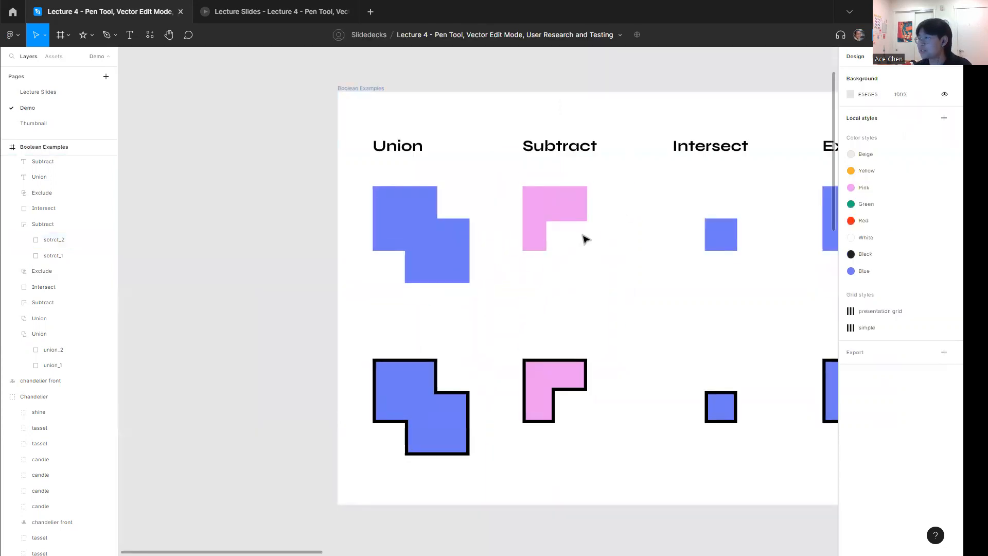
# Change the Boolean Examples frame's fill to red FF3E3E.
pyautogui.keyDown('ctrl'); pyautogui.click(559, 235); pyautogui.keyUp('ctrl')
pyautogui.click(389, 89)
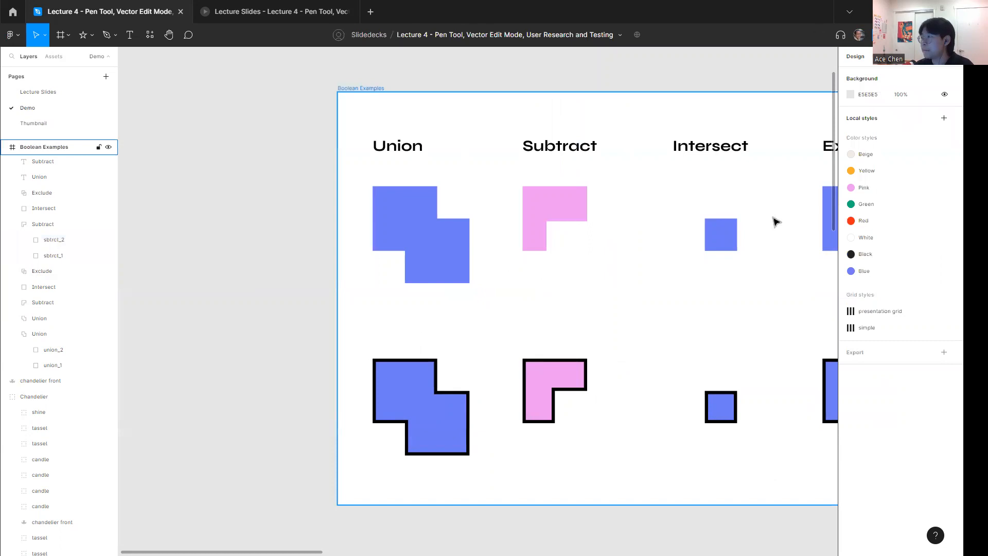
pyautogui.click(774, 221)
pyautogui.click(847, 291)
pyautogui.moveTo(786, 313); pyautogui.dragTo(810, 299)
# Reposition the sbtrct_2 square in the unstroked Subtract example to X 673, Y 358.
pyautogui.doubleClick(593, 254)
pyautogui.doubleClick(568, 236)
pyautogui.moveTo(574, 238)
pyautogui.mouseDown()
pyautogui.moveTo(610, 234)
pyautogui.moveTo(590, 244)
pyautogui.mouseUp()
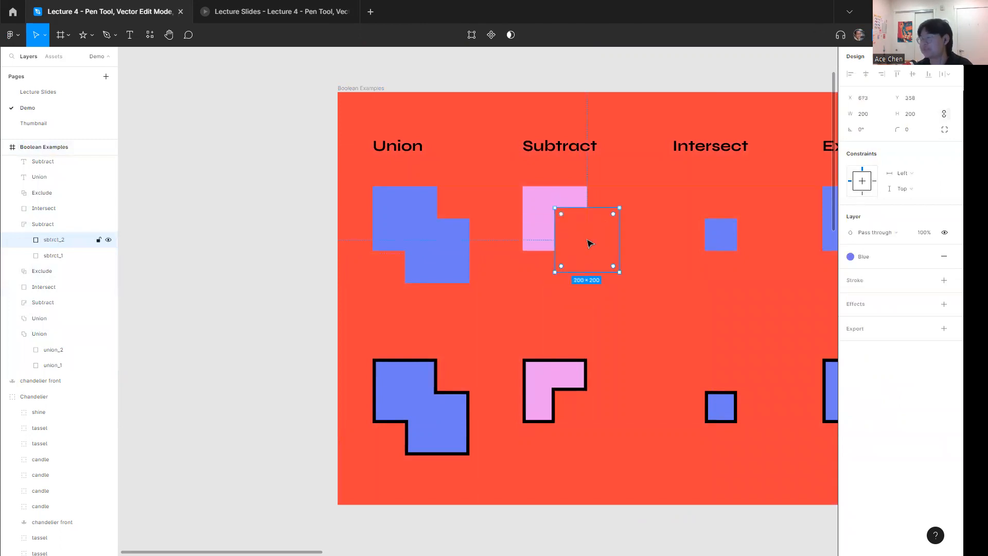
pyautogui.click(640, 209)
# Inspect both squares of the unstroked Intersect example and move intersect_1 up and to the left to shrink the overlap.
pyautogui.hscroll(5, 664, 227)
pyautogui.click(486, 236)
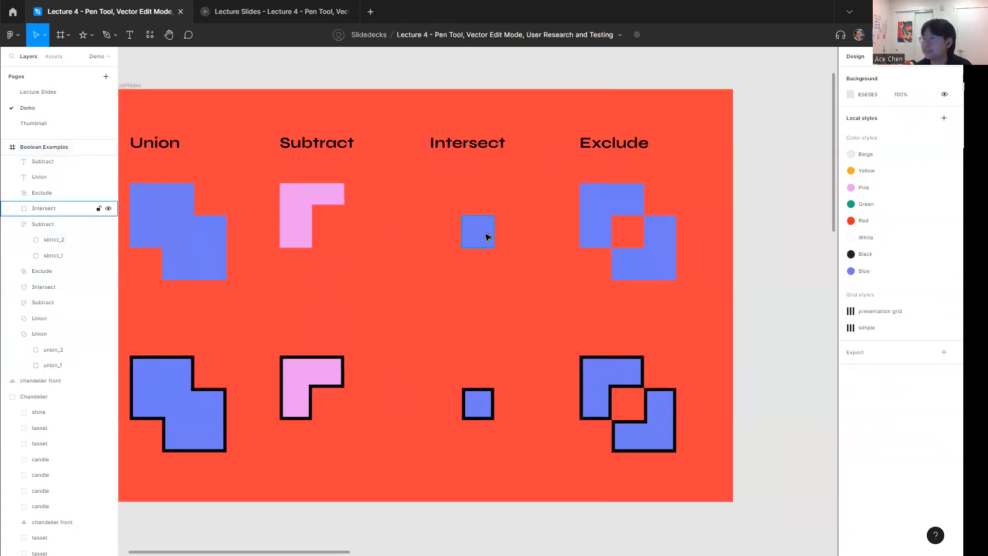
pyautogui.click(487, 236)
pyautogui.scroll(3, 469, 214)
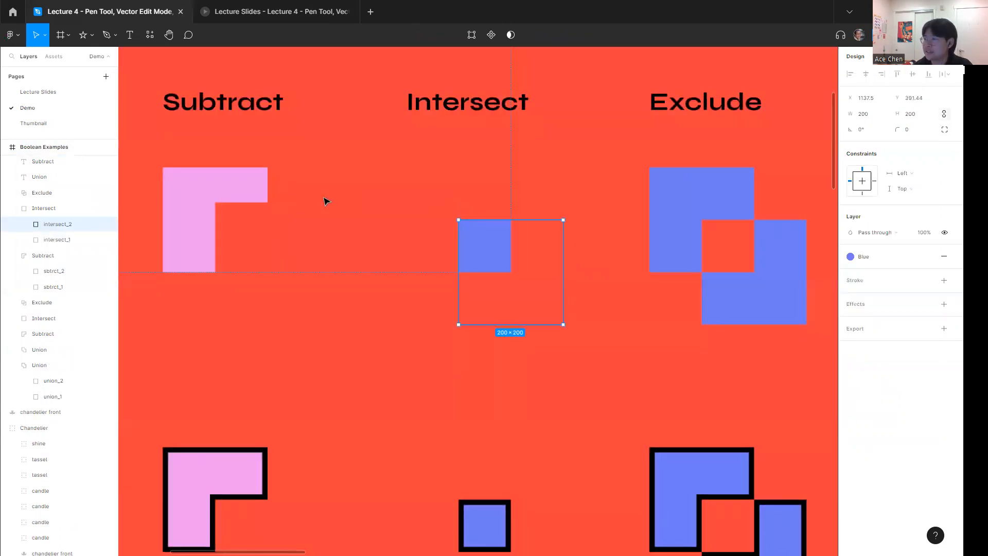
pyautogui.keyDown('shift'); pyautogui.click(40, 240); pyautogui.keyUp('shift')
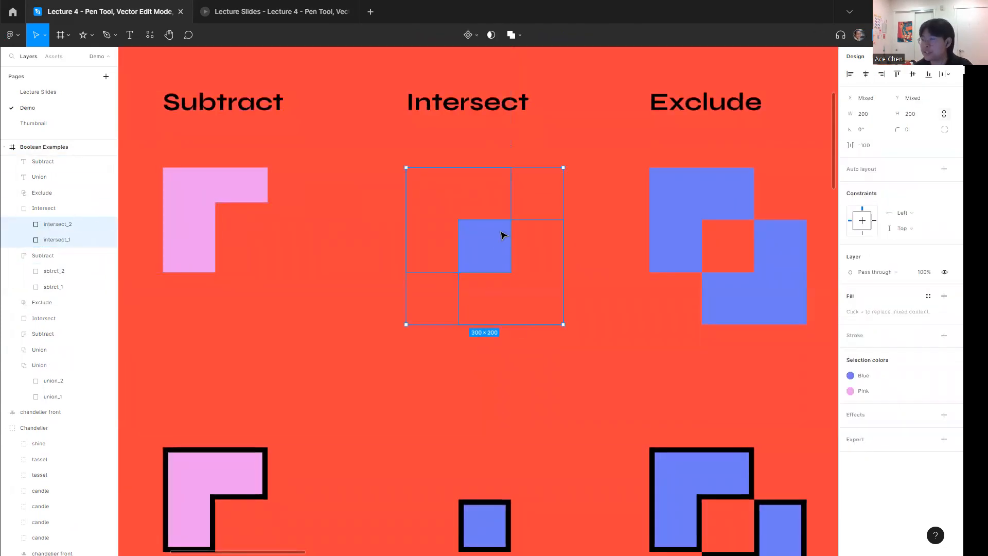
pyautogui.click(116, 241)
pyautogui.moveTo(461, 210); pyautogui.dragTo(419, 168)
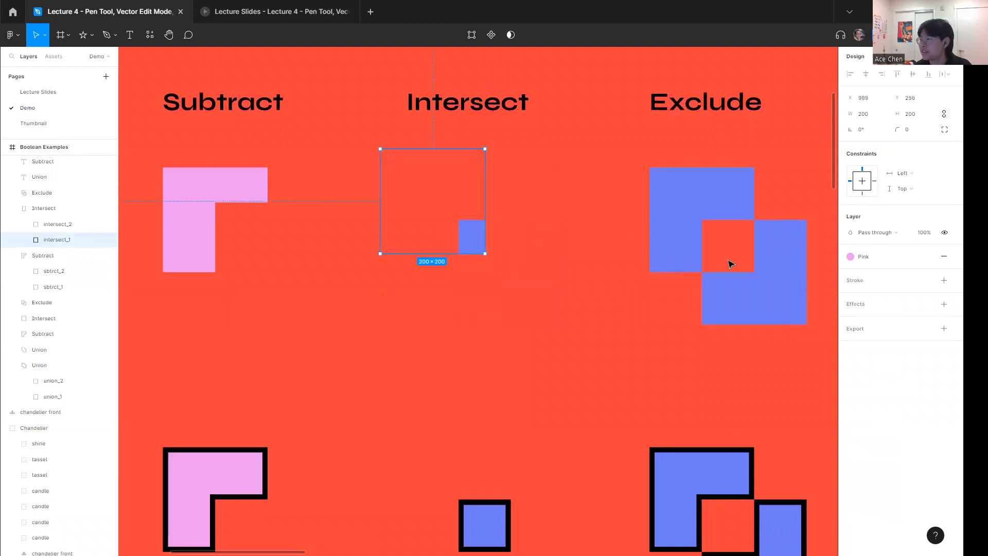
# Expand the unstroked Exclude example and move its exclude_2 square left and slightly down across the other square.
pyautogui.click(771, 322)
pyautogui.moveTo(771, 320); pyautogui.dragTo(572, 342)
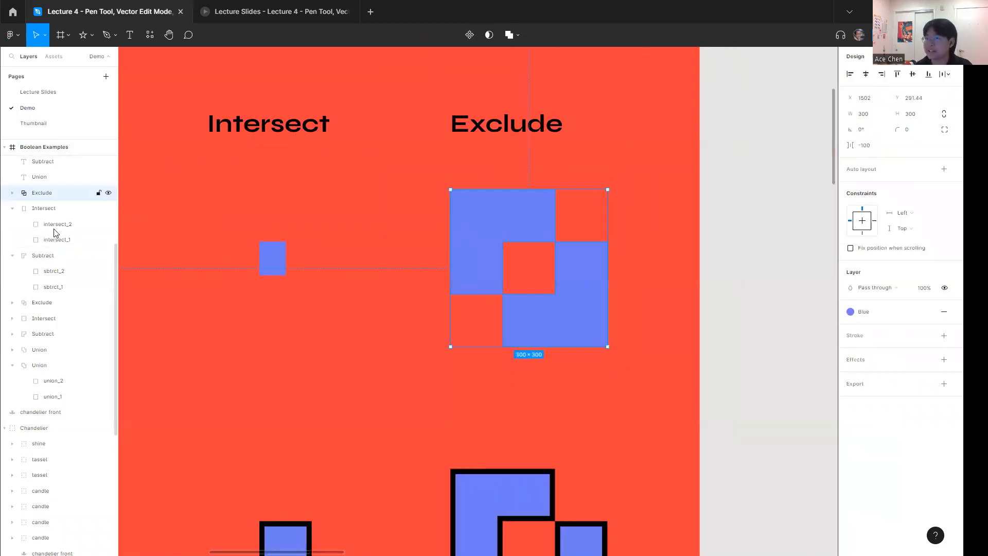
pyautogui.scroll(1, 46, 234)
pyautogui.click(15, 255)
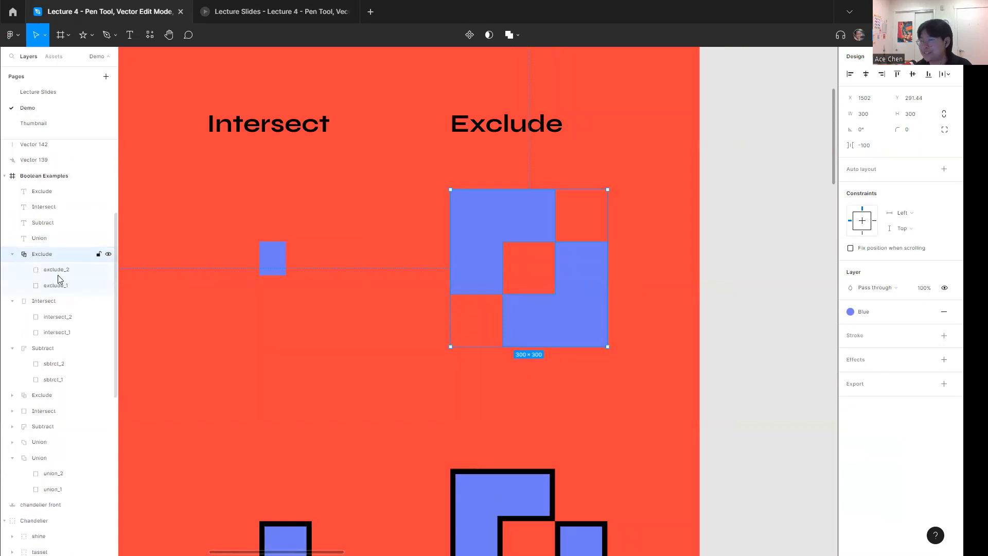
pyautogui.click(58, 272)
pyautogui.moveTo(591, 276); pyautogui.dragTo(546, 360)
pyautogui.press('Escape')
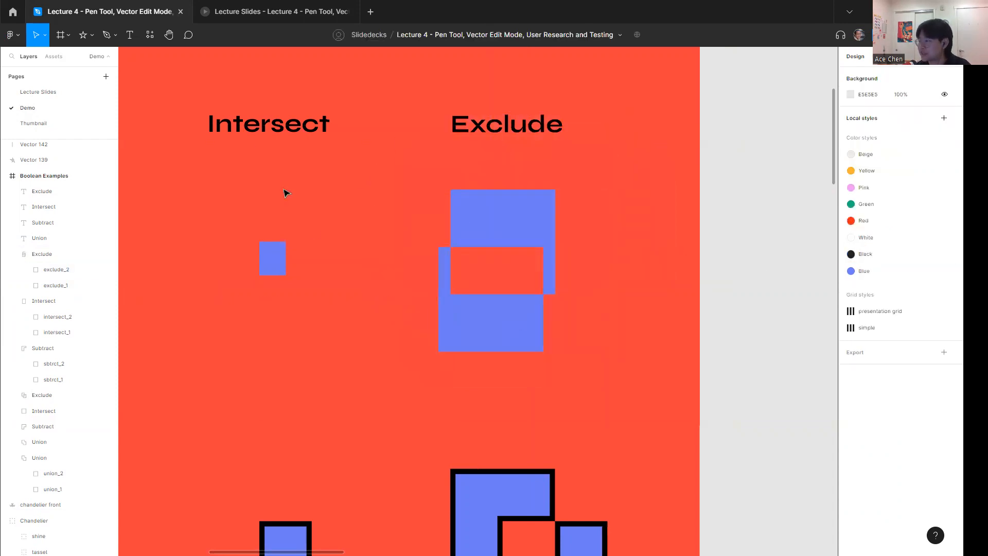
# Change the Boolean Examples frame's fill to white FFFFFF.
pyautogui.scroll(-5, 317, 245)
pyautogui.click(262, 188)
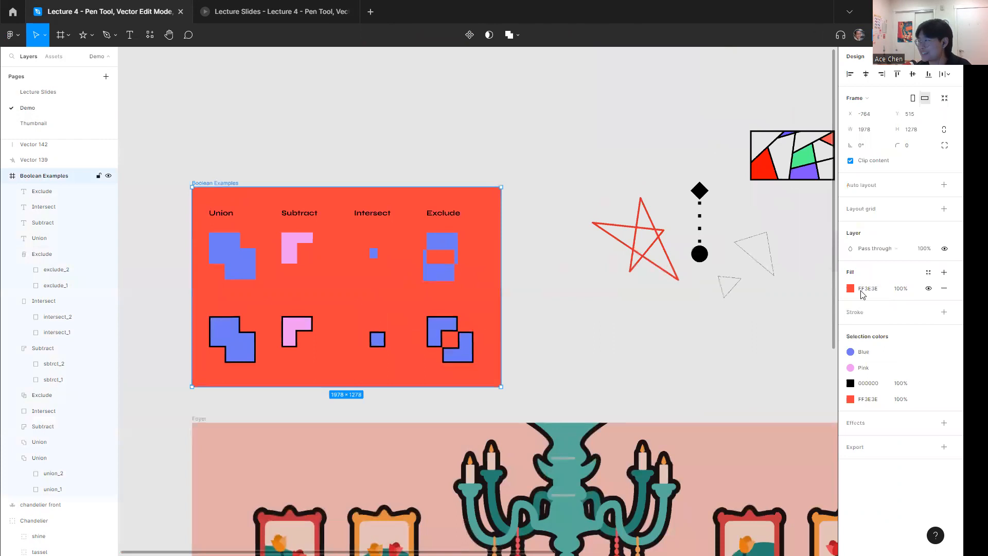
pyautogui.click(850, 290)
pyautogui.click(850, 292)
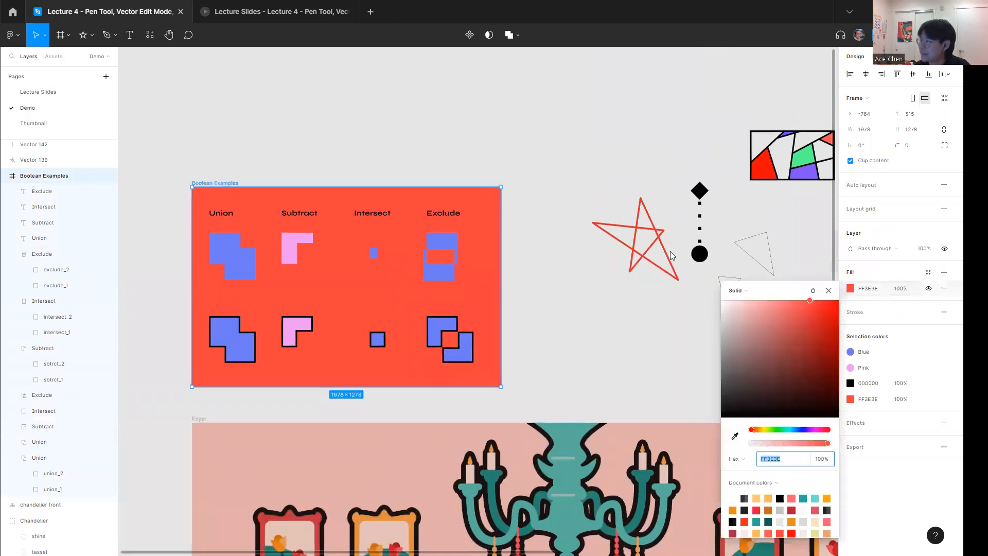
# Switch to the lecture slides, advance to the Boolean Operations Quick Demo slide, and return to the demo file.
pyautogui.click(309, 5)
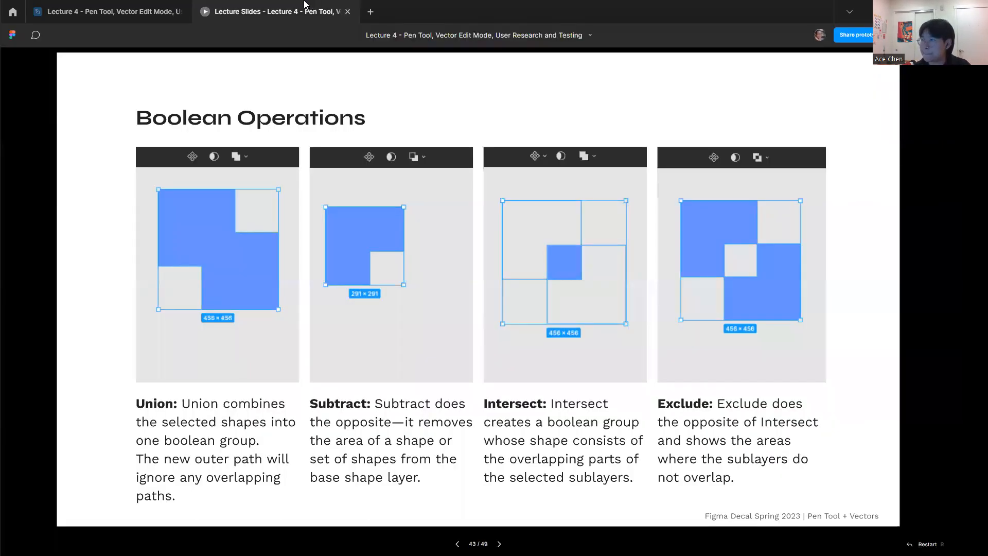
pyautogui.press('Right')
pyautogui.click(122, 12)
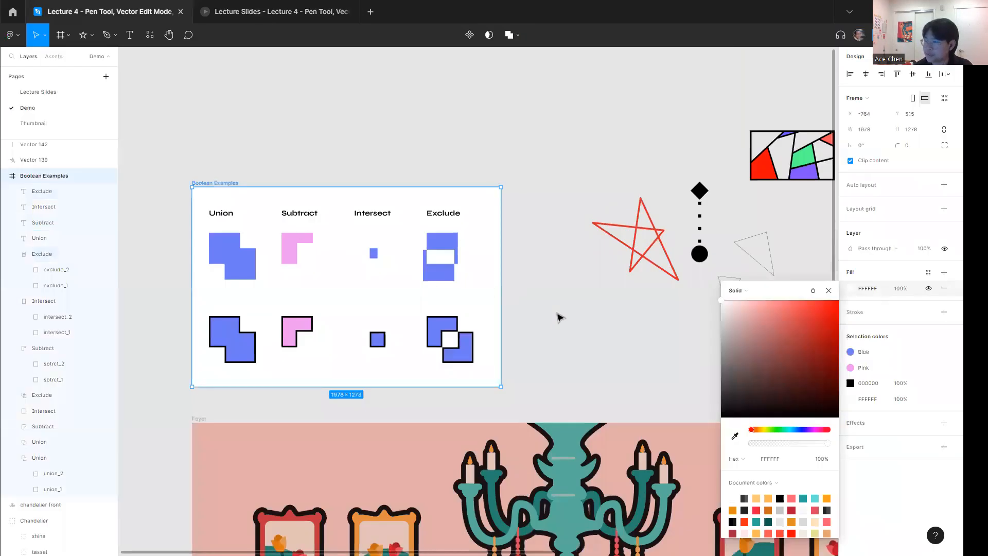
# Examine the outlined Union example and both of its squares, union_2 and union_1.
pyautogui.click(493, 349)
pyautogui.scroll(5, 244, 349)
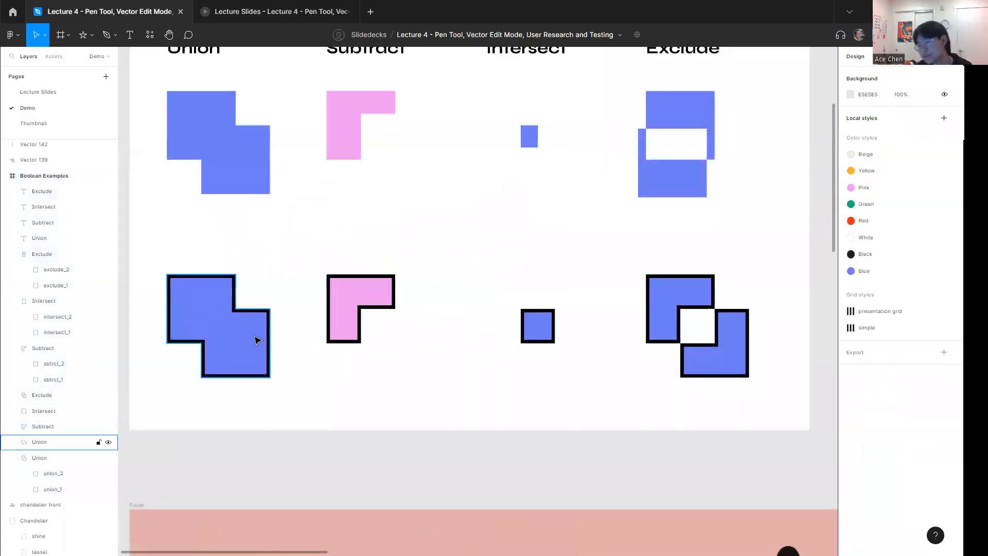
pyautogui.click(257, 340)
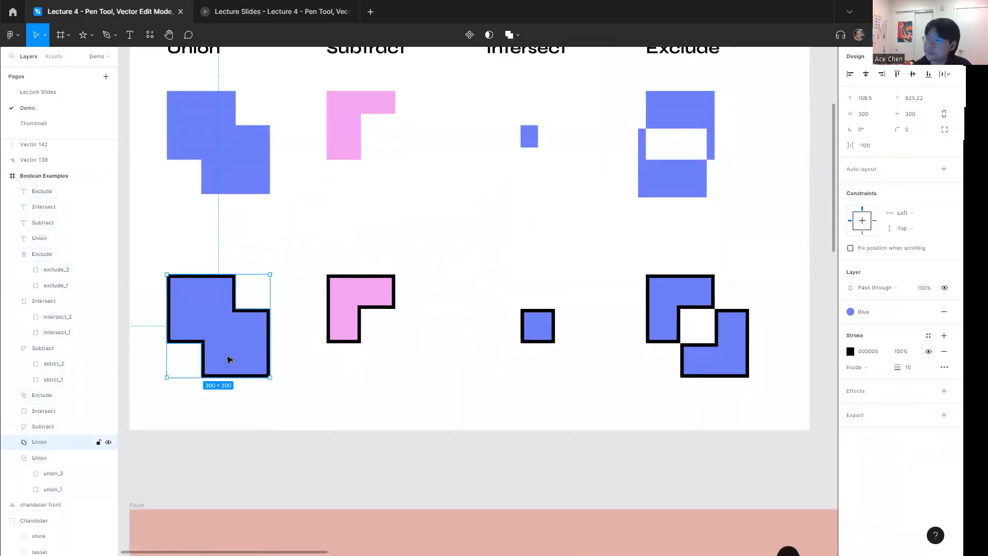
pyautogui.hscroll(-3, 407, 311)
pyautogui.scroll(-1, 406, 311)
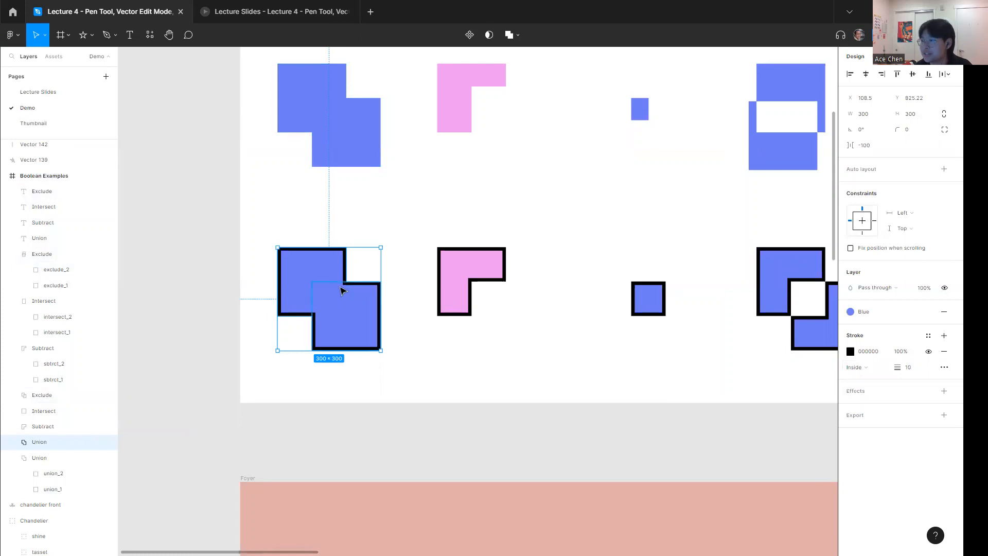
pyautogui.doubleClick(359, 302)
pyautogui.scroll(2, 362, 303)
pyautogui.scroll(3, 362, 303)
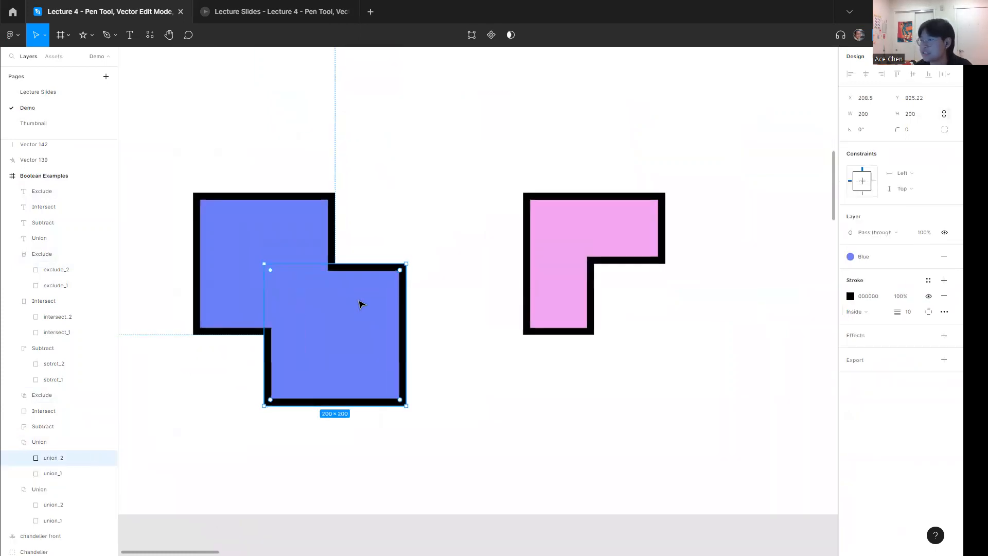
pyautogui.click(310, 219)
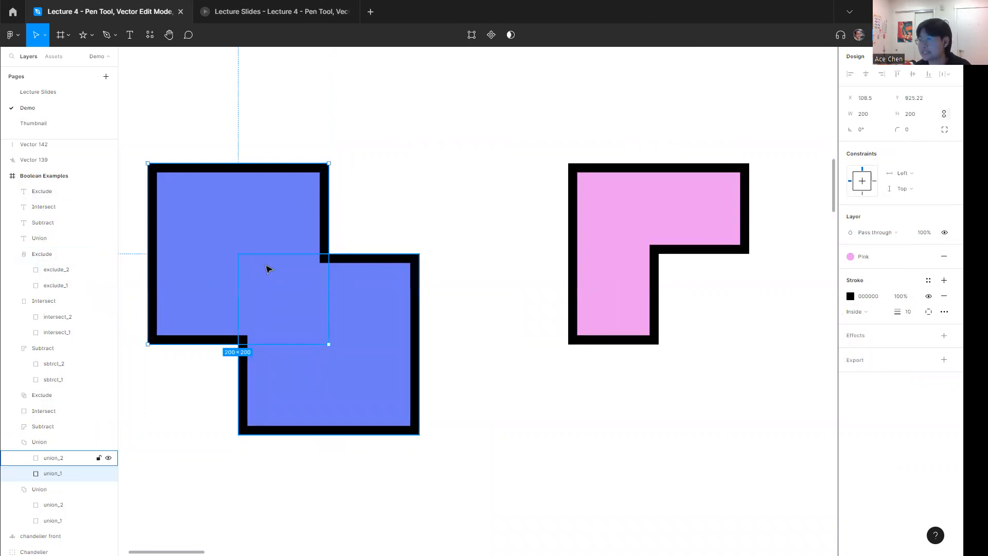
# Expand the outlined Subtract example and shift its cutting square slightly to the right to widen the shape's stem.
pyautogui.click(469, 275)
pyautogui.scroll(-5, 509, 286)
pyautogui.scroll(-4, 599, 274)
pyautogui.moveTo(608, 250); pyautogui.dragTo(331, 372)
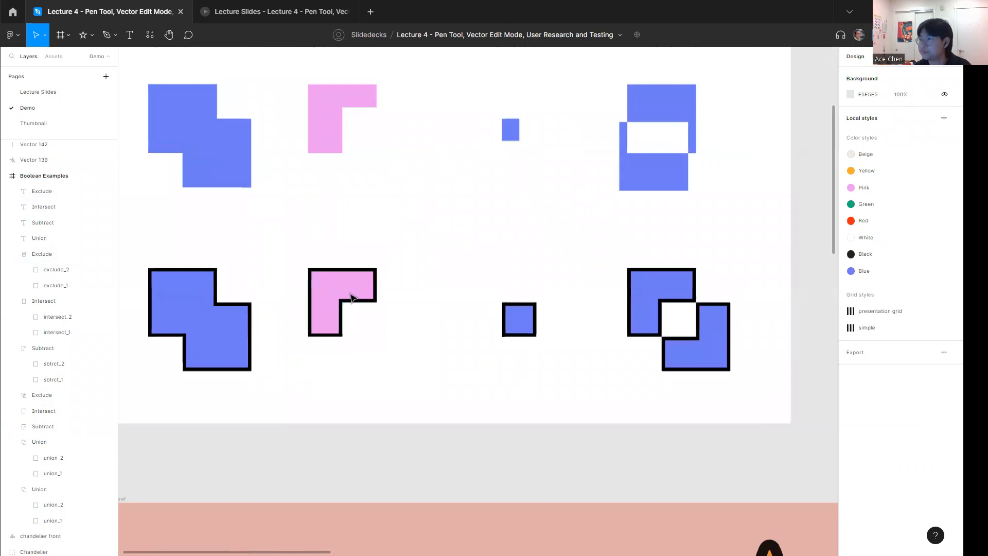
pyautogui.click(350, 293)
pyautogui.doubleClick(369, 321)
pyautogui.moveTo(389, 351)
pyautogui.mouseDown()
pyautogui.moveTo(368, 381)
pyautogui.moveTo(353, 355)
pyautogui.moveTo(388, 280)
pyautogui.moveTo(375, 238)
pyautogui.moveTo(312, 252)
pyautogui.moveTo(295, 315)
pyautogui.moveTo(300, 366)
pyautogui.moveTo(377, 364)
pyautogui.moveTo(391, 344)
pyautogui.mouseUp()
pyautogui.click(458, 327)
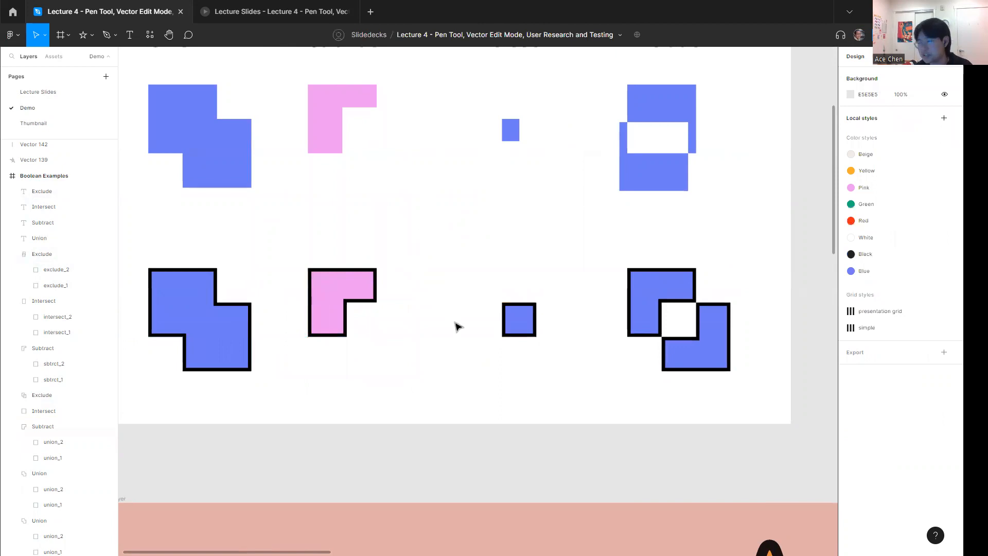
# Examine the outlined Intersect and Exclude examples in the lower row of the frame.
pyautogui.click(514, 329)
pyautogui.moveTo(505, 363); pyautogui.dragTo(521, 330)
pyautogui.click(678, 298)
pyautogui.moveTo(677, 323); pyautogui.dragTo(736, 275)
# Switch to the lecture slides and advance past Wrap Up to the Homework 4 - Messenger Stickers slide.
pyautogui.click(284, 12)
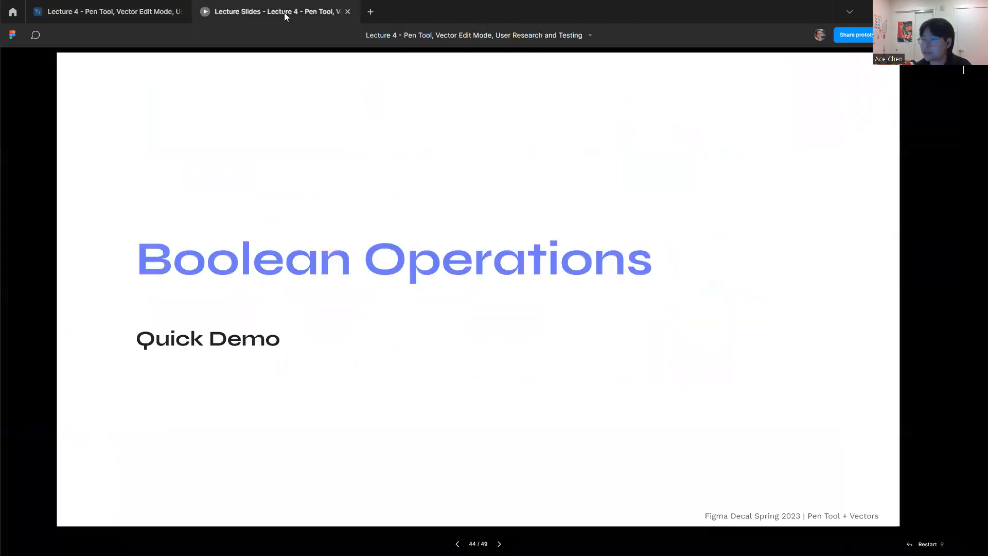
pyautogui.press('Right')
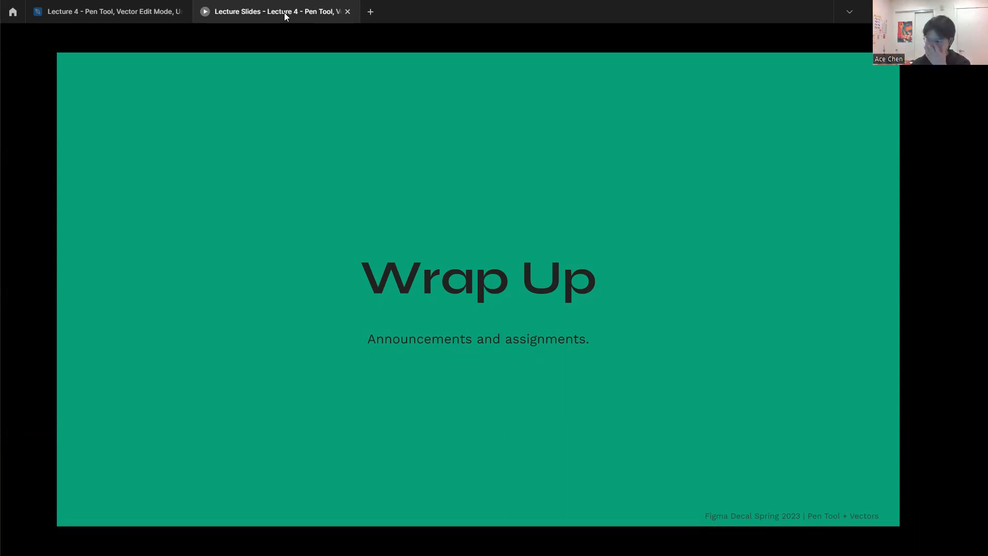
pyautogui.press('Right')
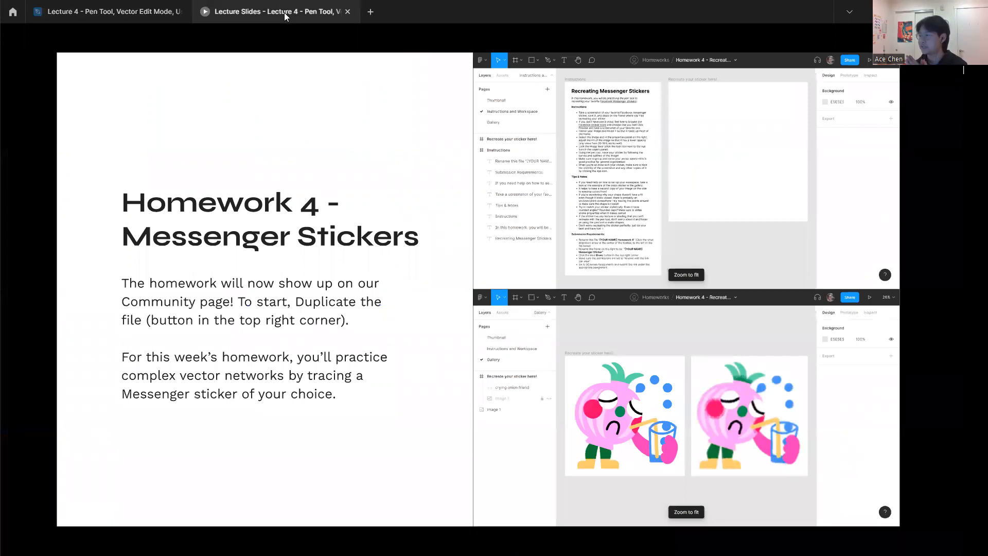